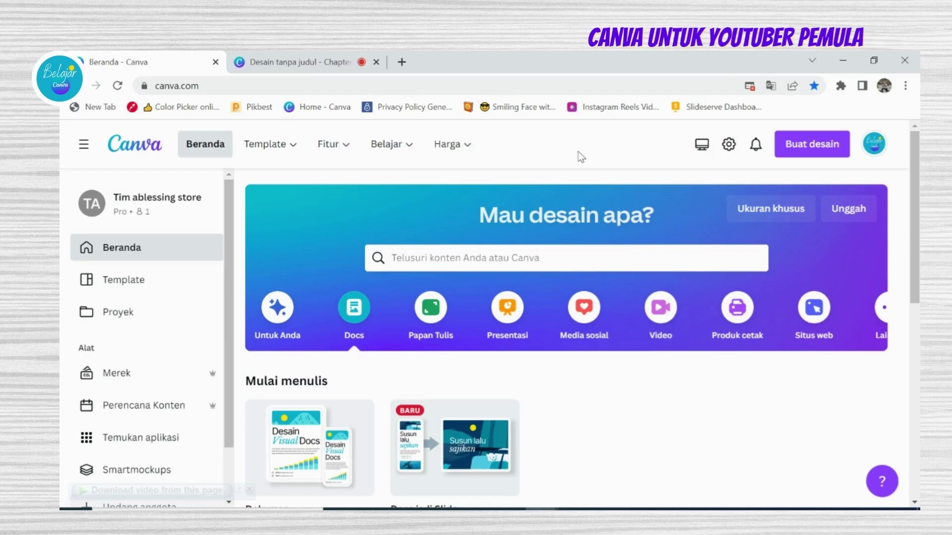
# - Create a new blank document (Dokumen) from the Docs category on the home page and bring it to the front
pyautogui.scroll(-3, 580, 154)
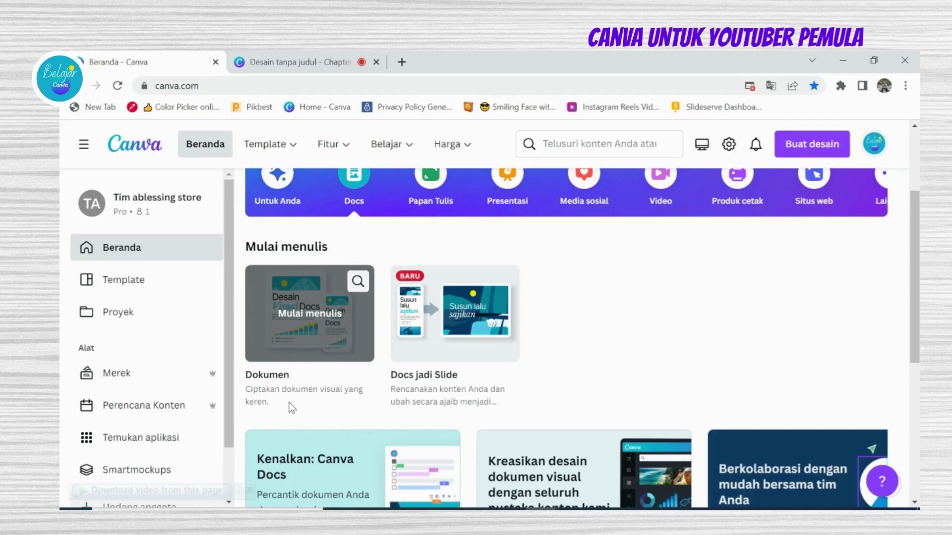
pyautogui.scroll(1, 290, 403)
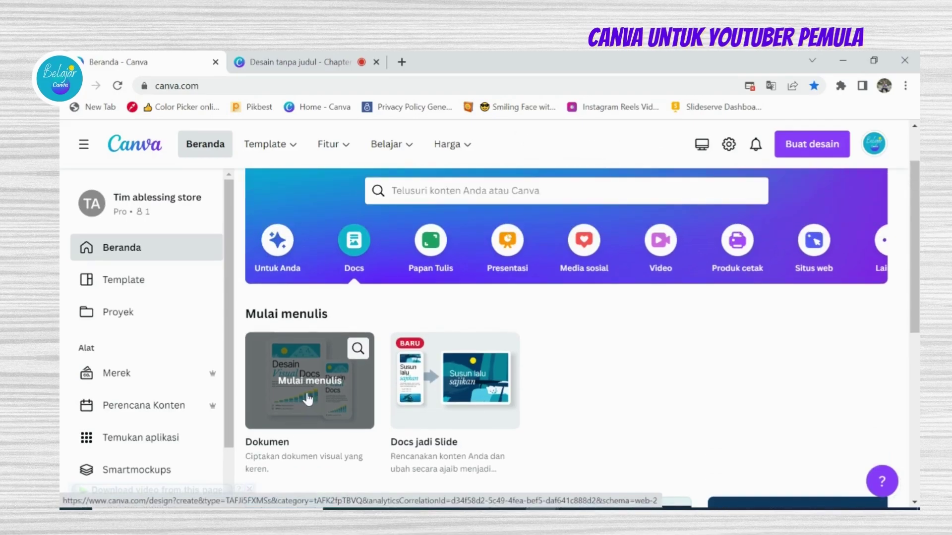
pyautogui.click(308, 399)
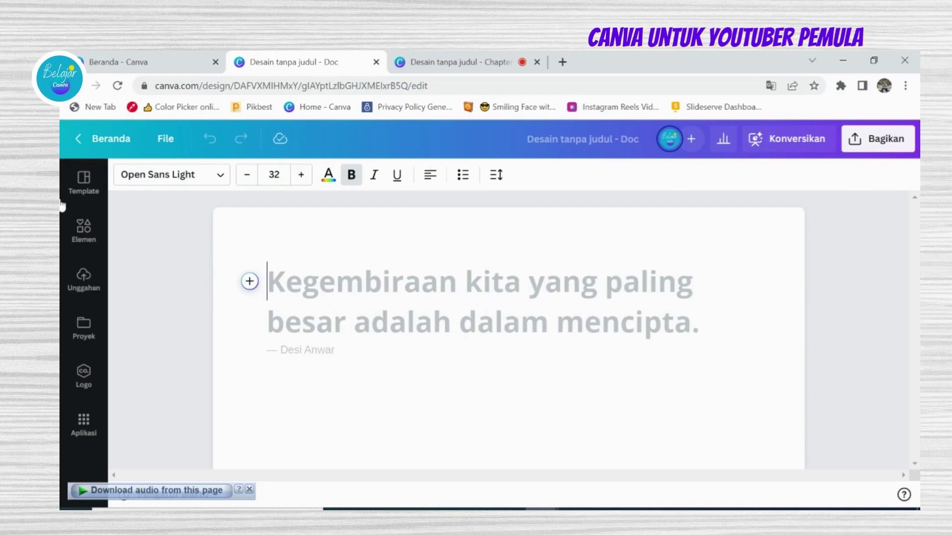
pyautogui.click(141, 62)
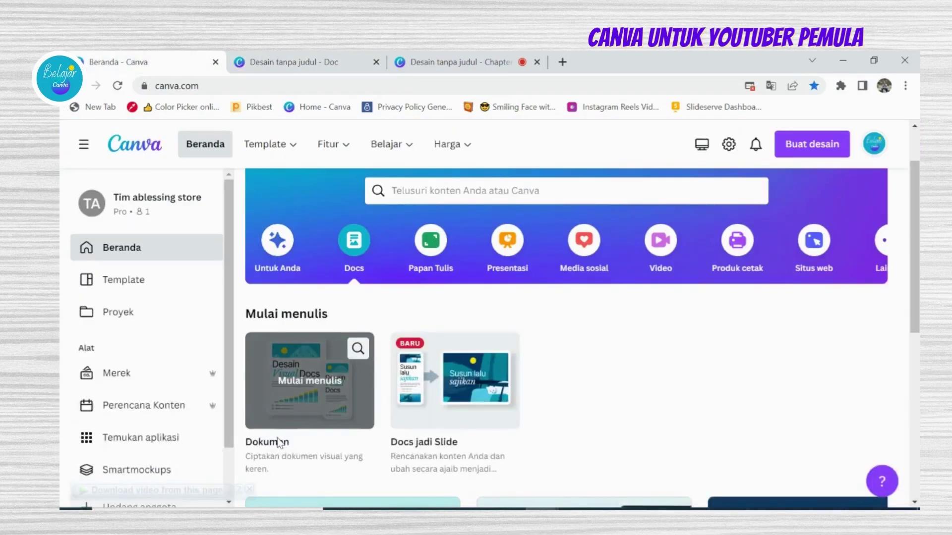
pyautogui.click(300, 62)
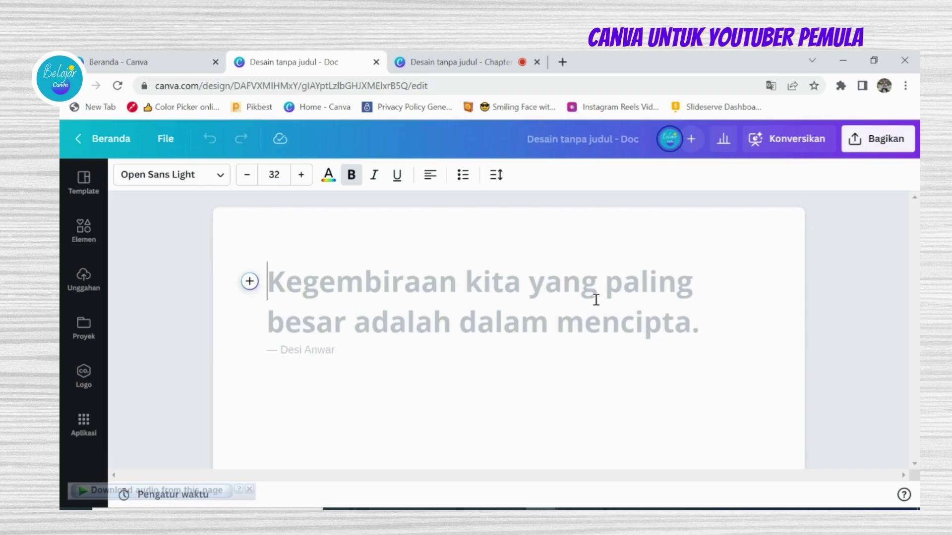
# - Generate text in the empty document with Pena Ajaib from the prompt "tips hidup sehat"
pyautogui.click(250, 282)
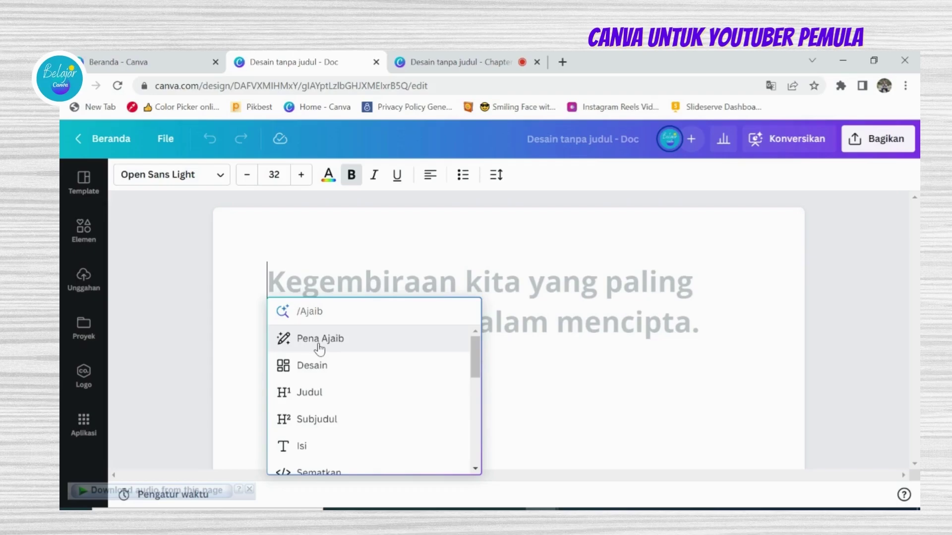
pyautogui.click(320, 339)
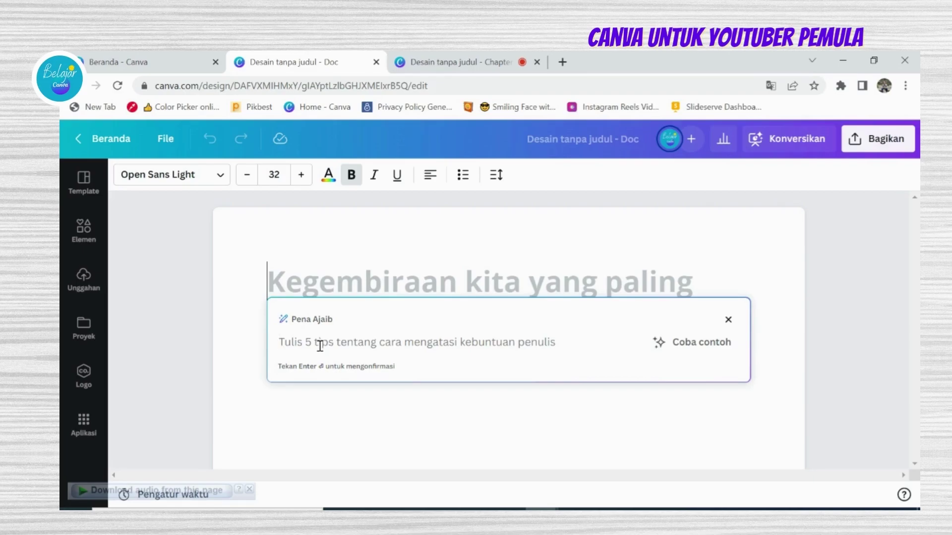
pyautogui.write('tips')
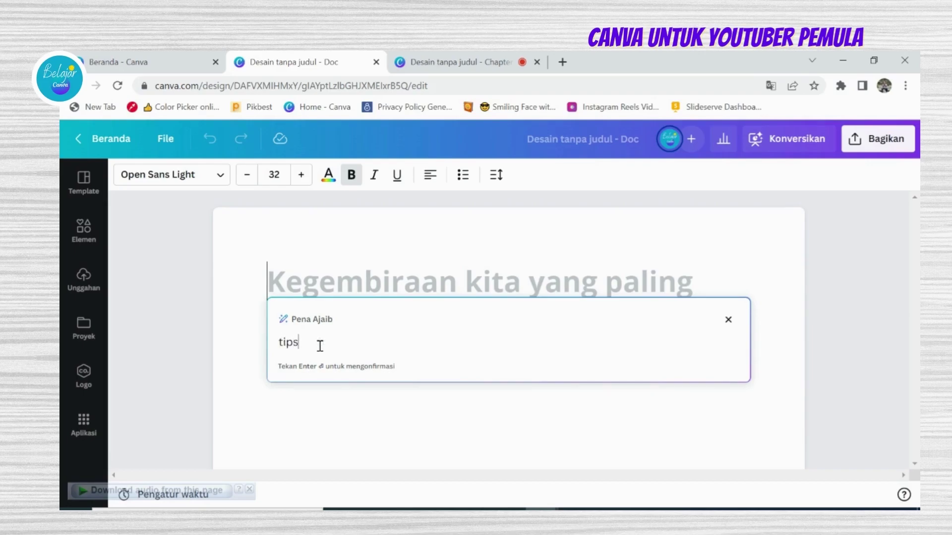
pyautogui.write(' hidup sehat')
pyautogui.press('Return')
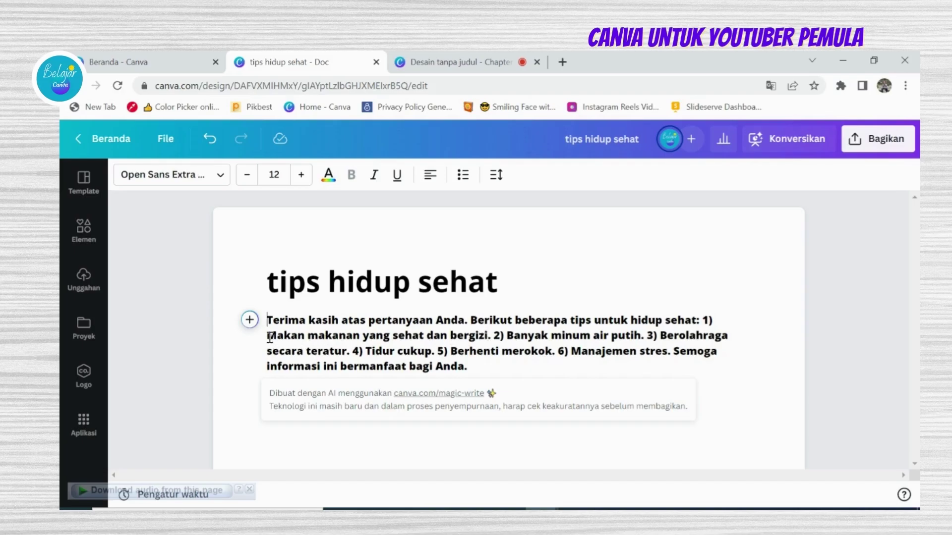
# - Copy the first tip, "Makan makanan yang sehat dan bergizi", from the generated paragraph
pyautogui.moveTo(267, 337); pyautogui.dragTo(483, 341)
pyautogui.hotkey('ctrl', 'c')
pyautogui.rightClick(479, 342)
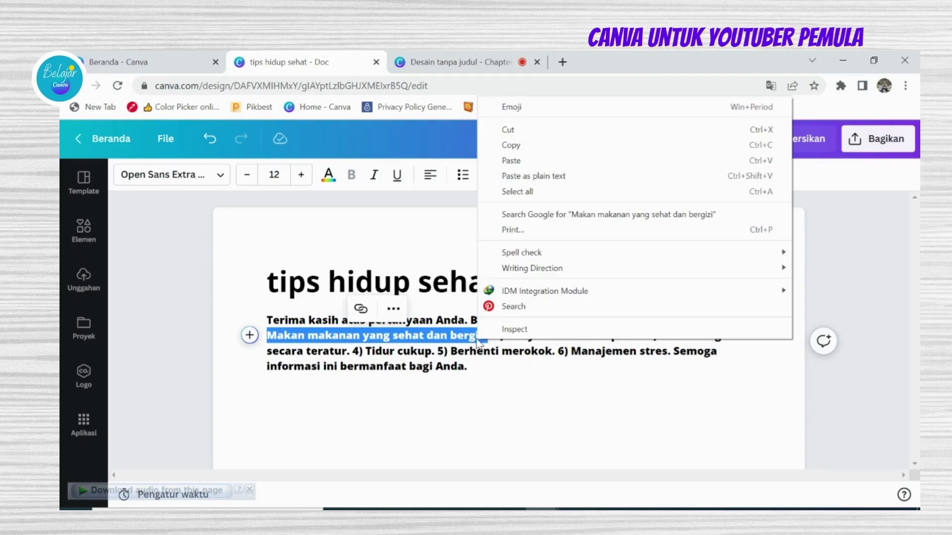
pyautogui.click(507, 148)
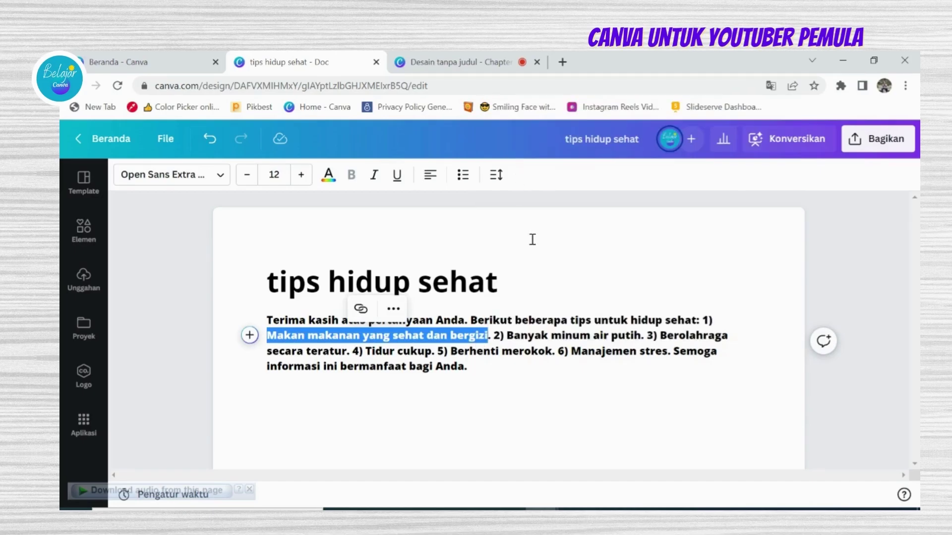
pyautogui.click(552, 278)
# - Generate a section below the tips paragraph with Pena Ajaib, using the copied "Makan makanan yang sehat dan bergizi" as prompt
pyautogui.click(363, 333)
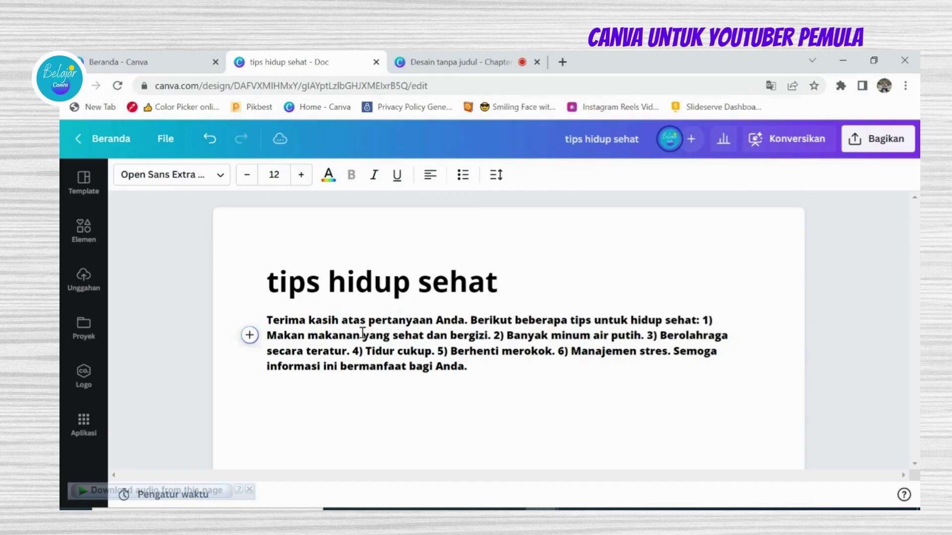
pyautogui.click(250, 335)
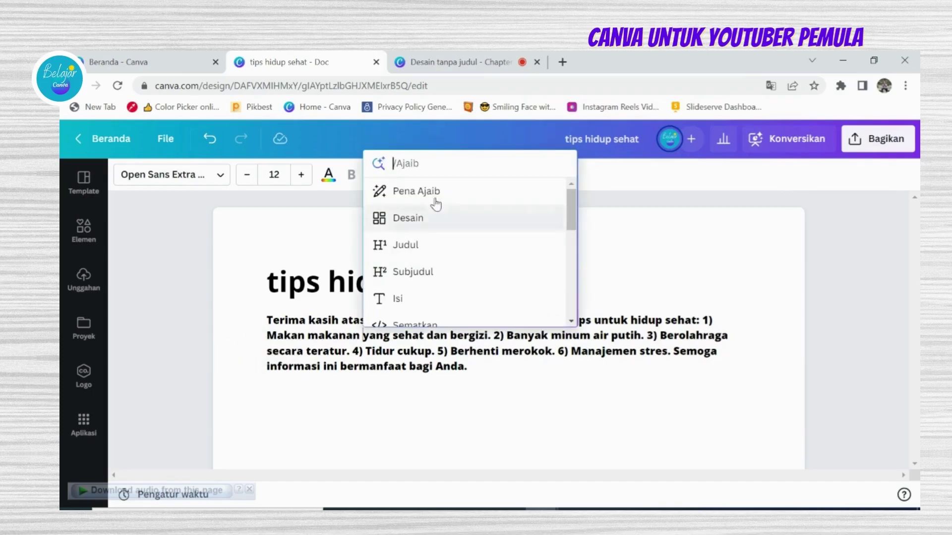
pyautogui.click(436, 200)
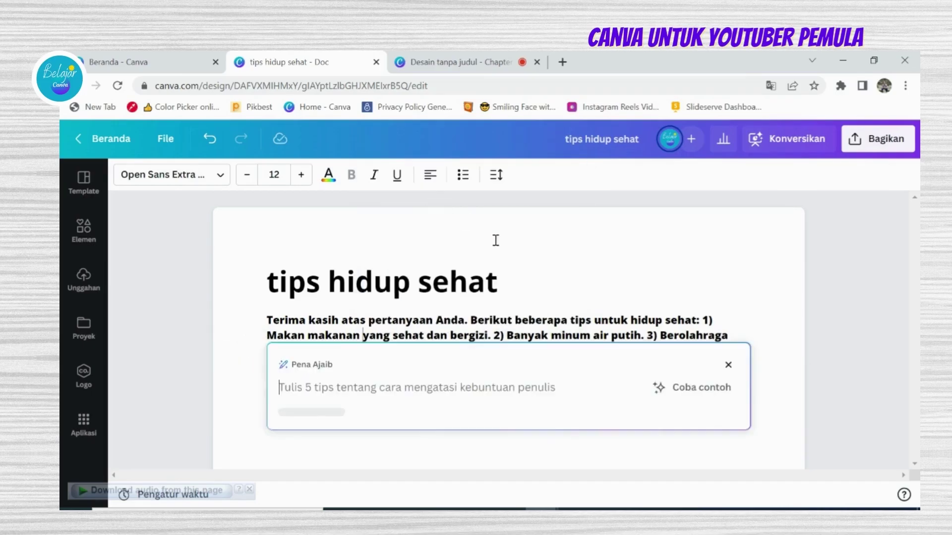
pyautogui.rightClick(334, 388)
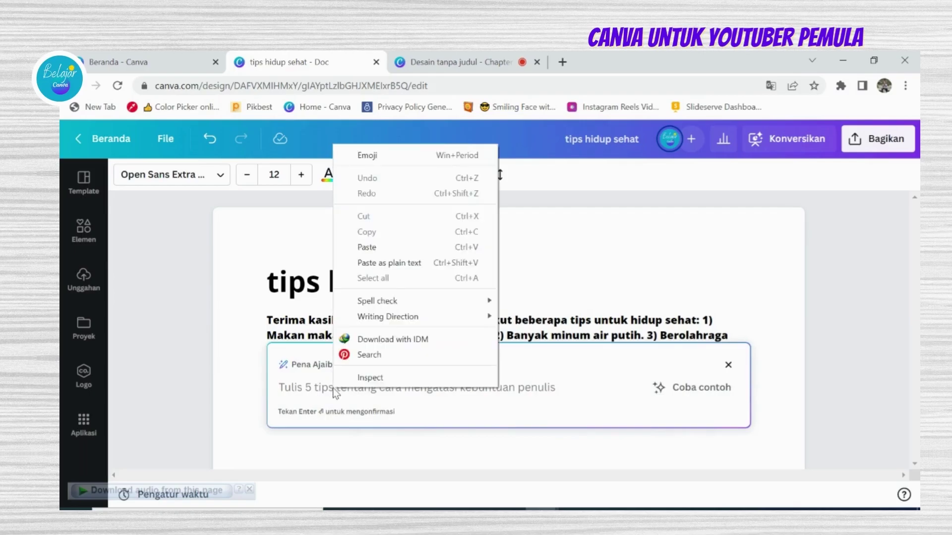
pyautogui.click(362, 260)
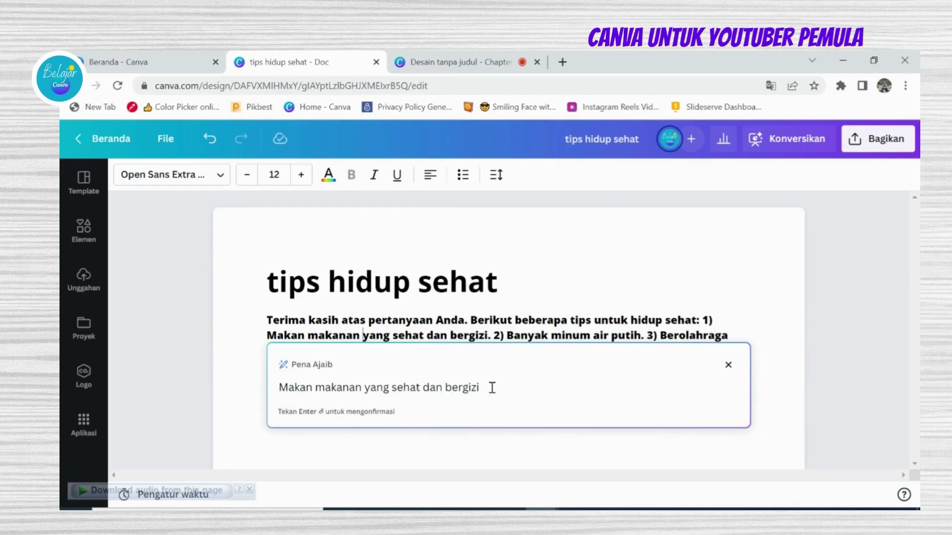
pyautogui.press('Return')
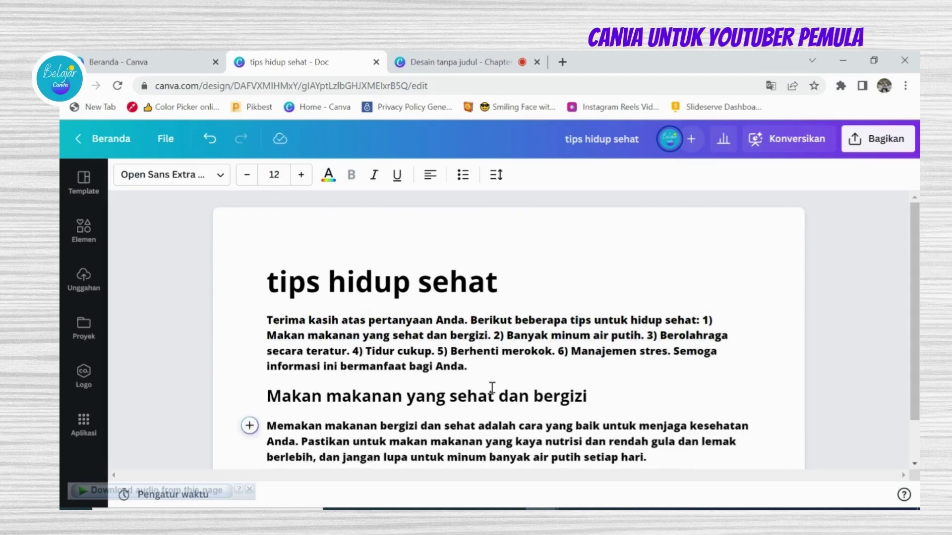
# - Copy the second tip, "Banyak minum air putih", from the introductory paragraph
pyautogui.scroll(-1, 492, 387)
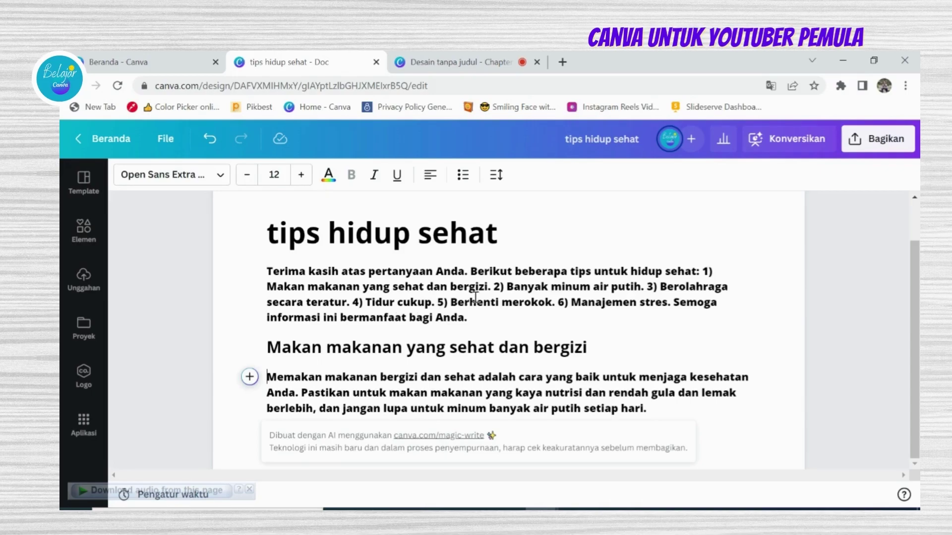
pyautogui.moveTo(506, 288); pyautogui.dragTo(640, 286)
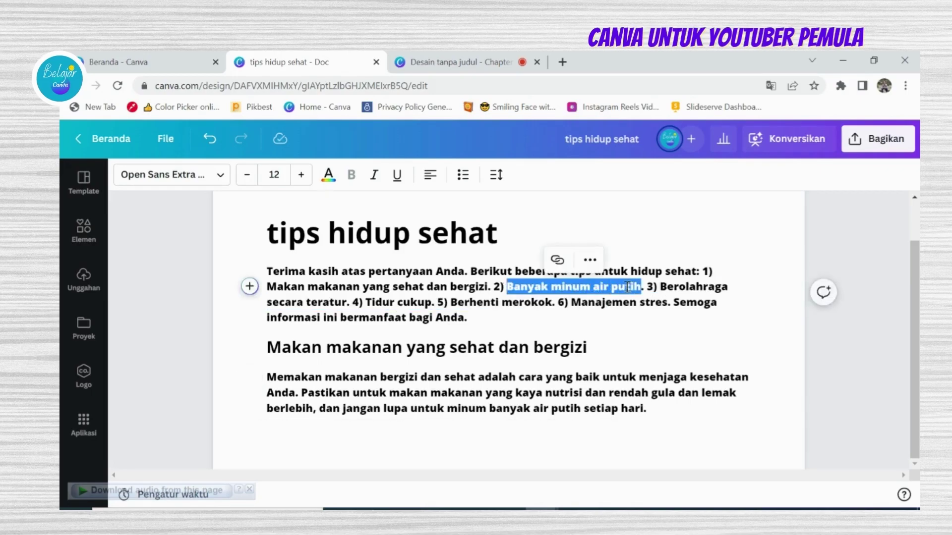
pyautogui.rightClick(627, 287)
pyautogui.click(646, 314)
# - Generate a section below the healthy food paragraph with Pena Ajaib, using the copied "Banyak minum air putih" as prompt
pyautogui.click(290, 394)
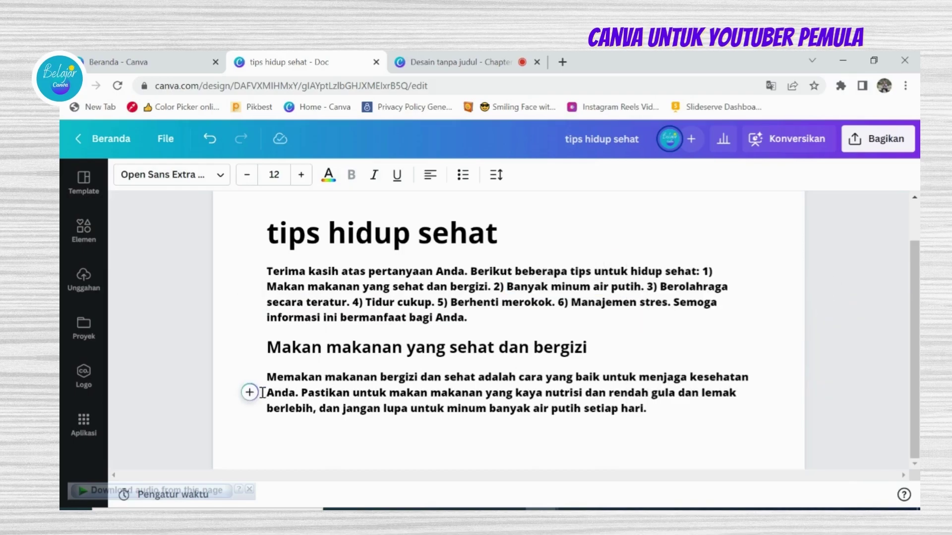
pyautogui.click(249, 392)
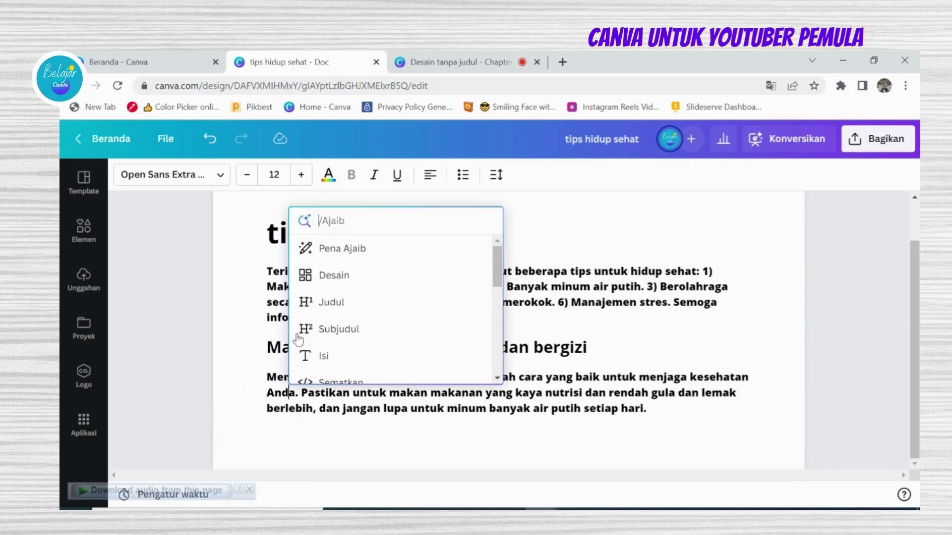
pyautogui.click(334, 256)
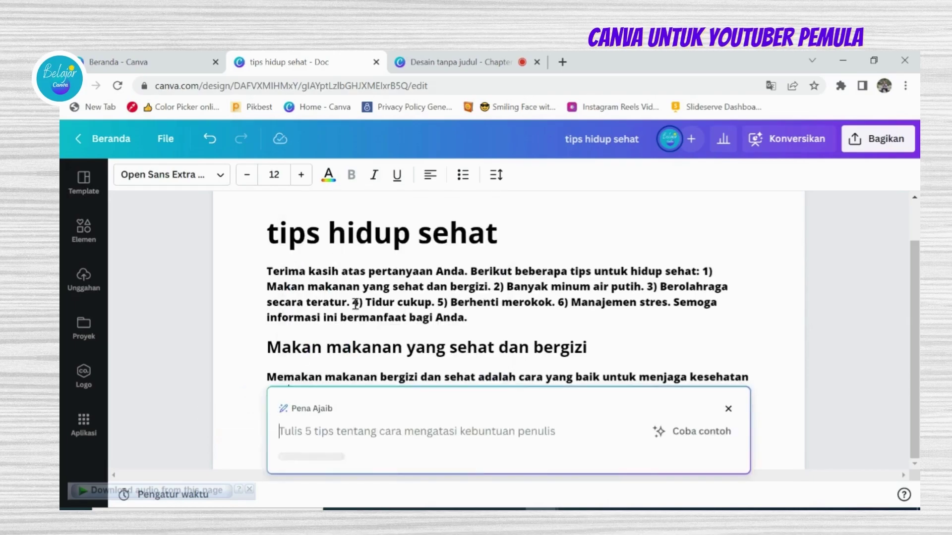
pyautogui.rightClick(331, 436)
pyautogui.click(365, 296)
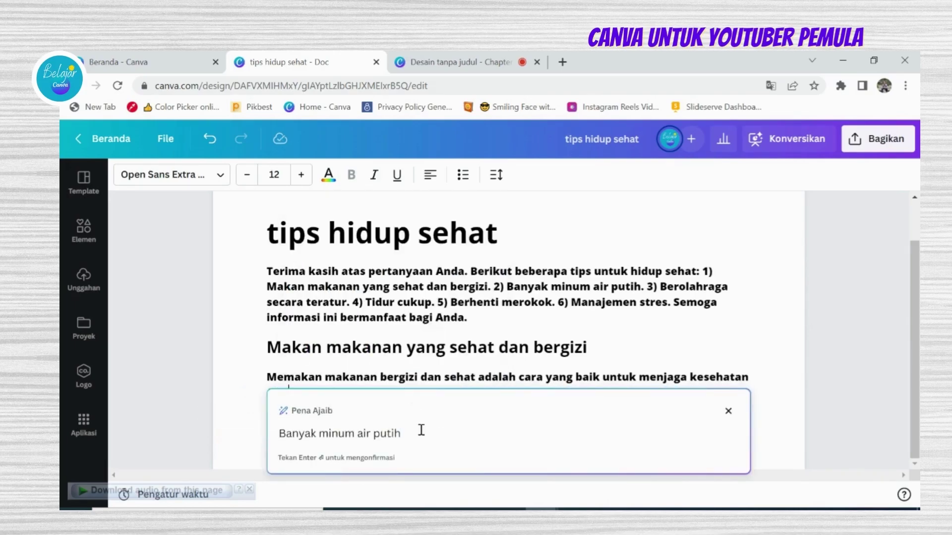
pyautogui.press('Return')
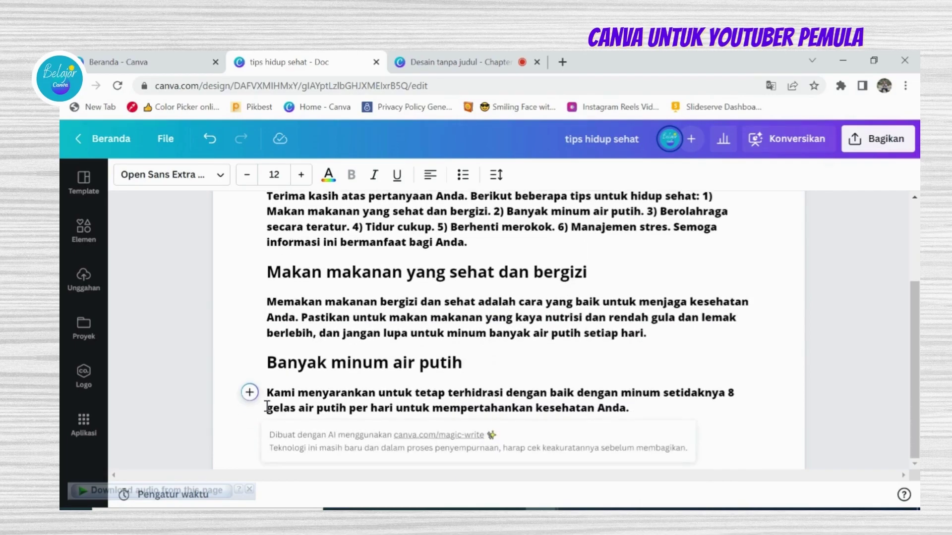
# - Copy the third tip, "Berolahraga secara teratur", from the introductory paragraph
pyautogui.scroll(2, 563, 407)
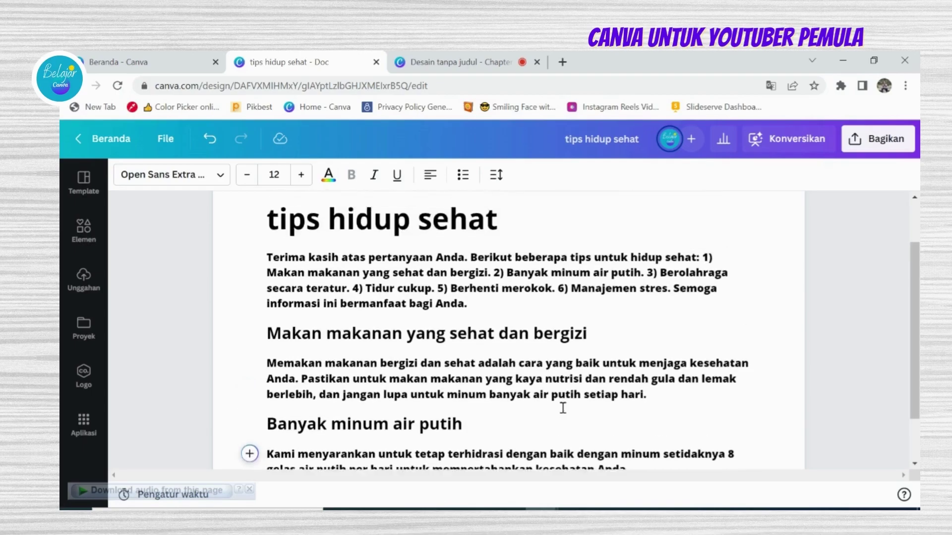
pyautogui.moveTo(660, 279); pyautogui.dragTo(346, 294)
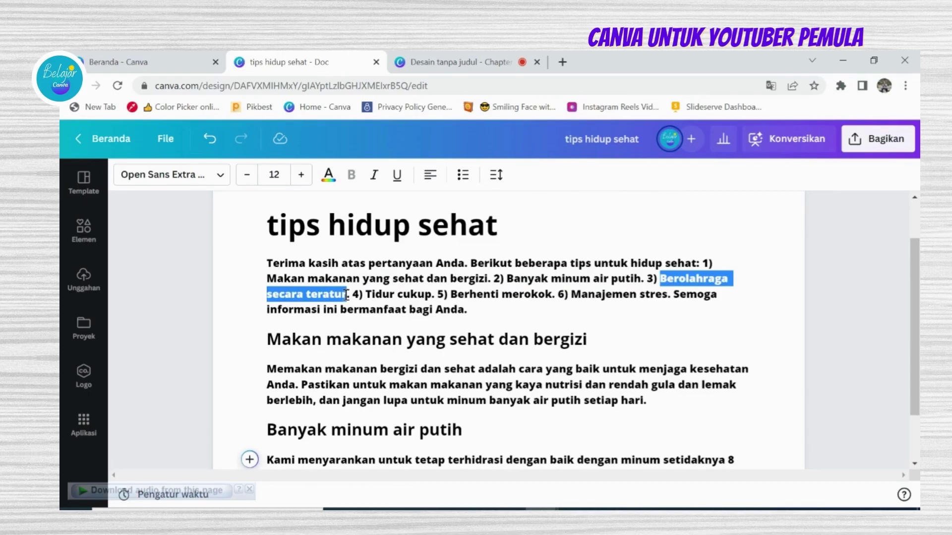
pyautogui.rightClick(346, 294)
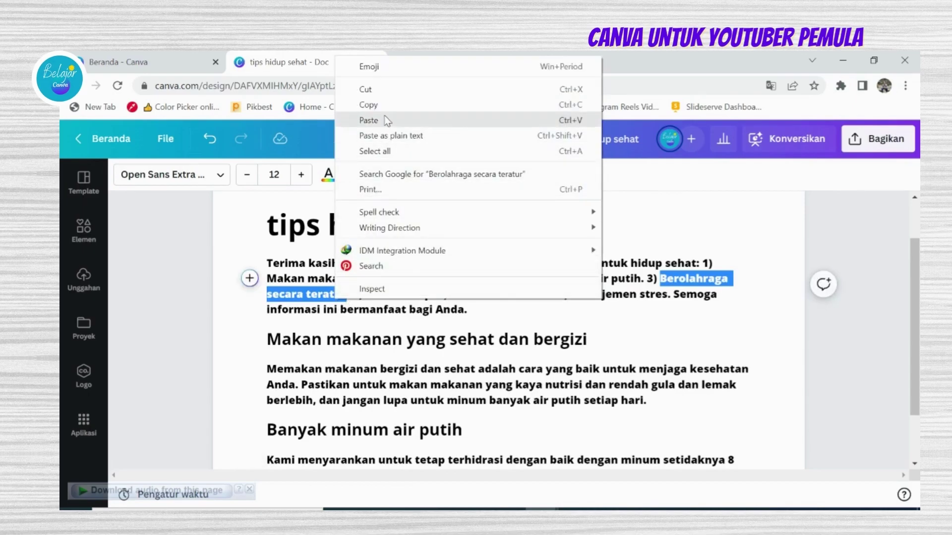
pyautogui.click(369, 105)
# - Generate a section below the drinking water paragraph with Pena Ajaib, using the copied "Berolahraga secara teratur" as prompt
pyautogui.scroll(-2, 414, 241)
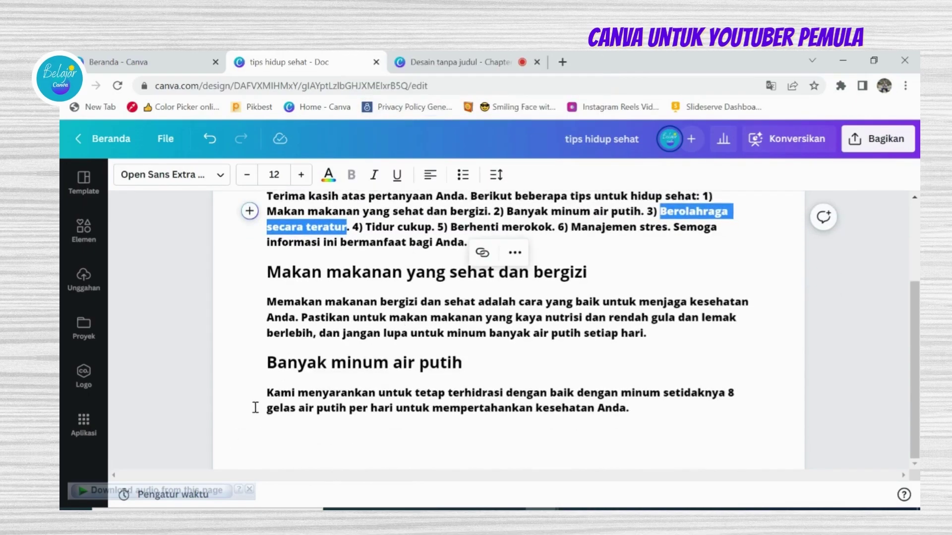
pyautogui.click(280, 394)
pyautogui.click(250, 394)
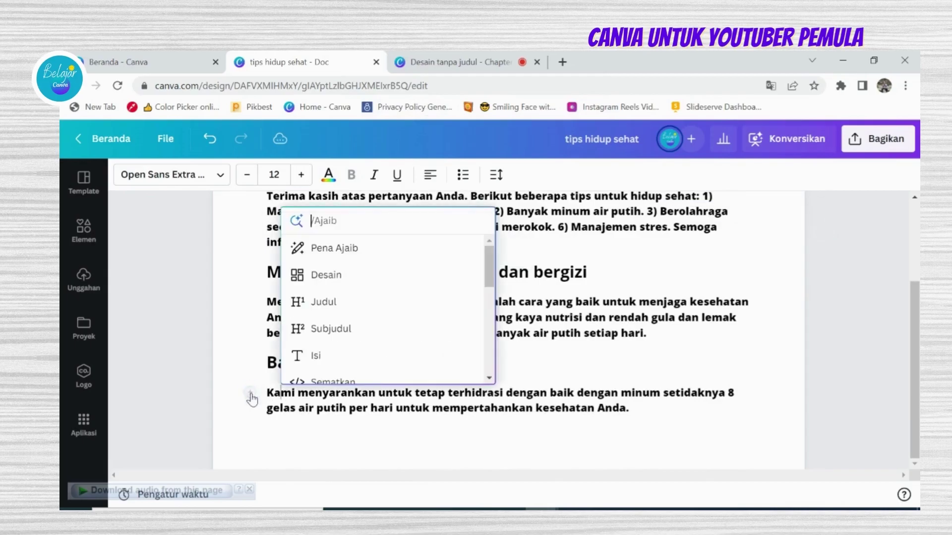
pyautogui.click(334, 248)
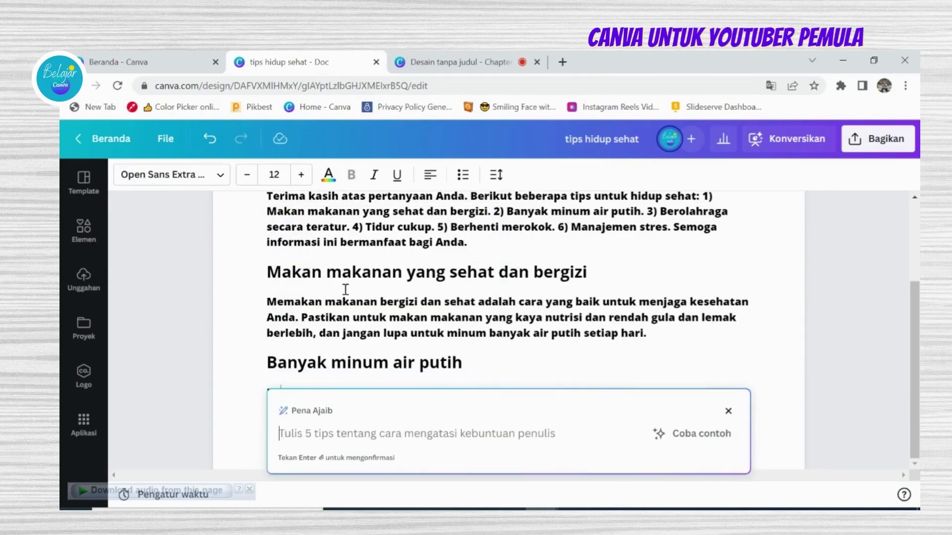
pyautogui.rightClick(330, 436)
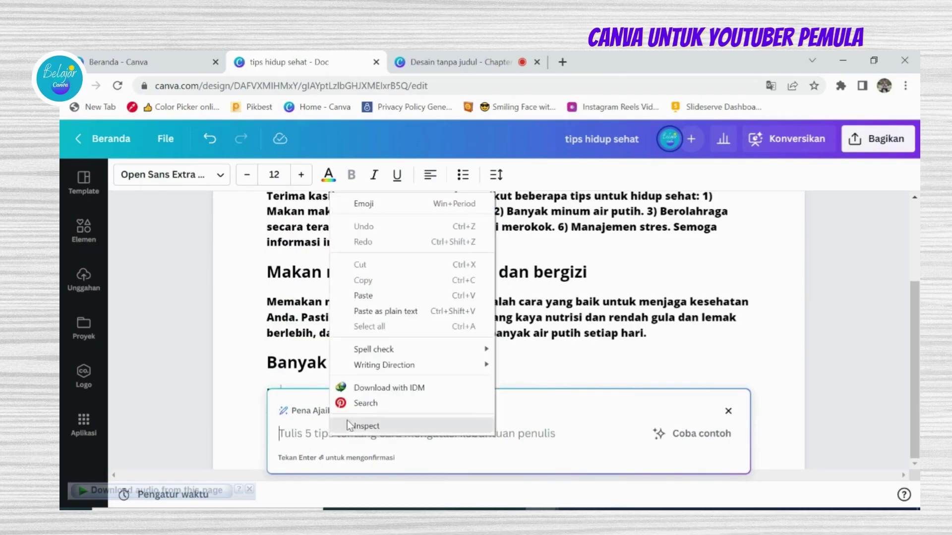
pyautogui.click(387, 296)
pyautogui.press('Return')
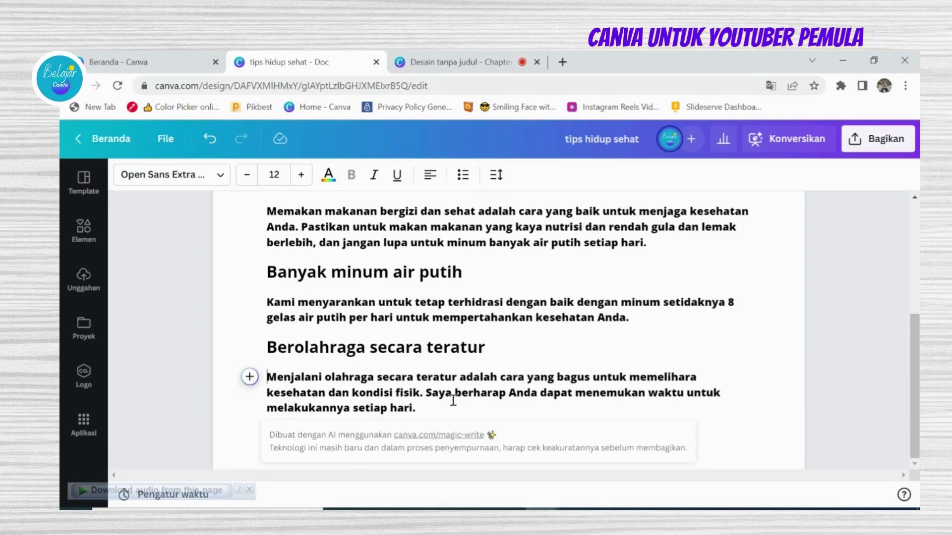
pyautogui.scroll(1, 453, 401)
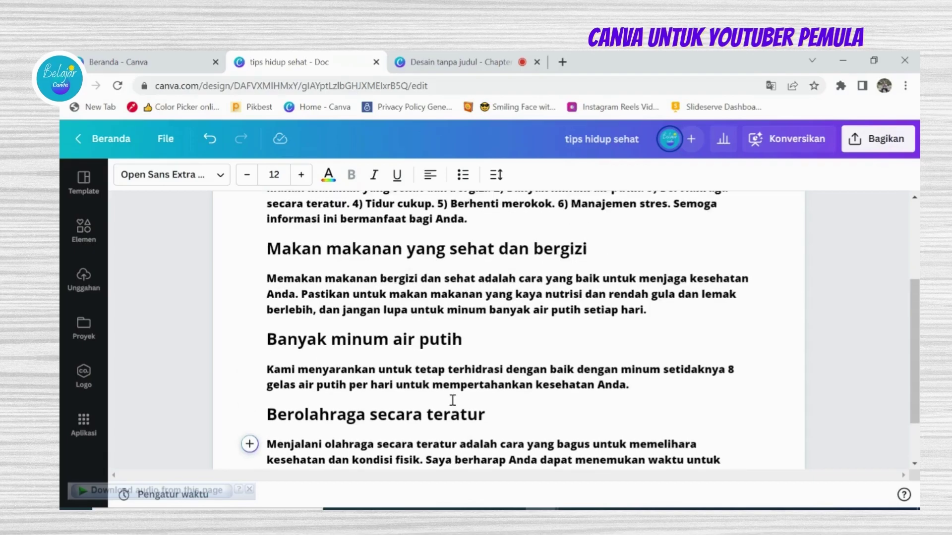
pyautogui.scroll(-1, 453, 401)
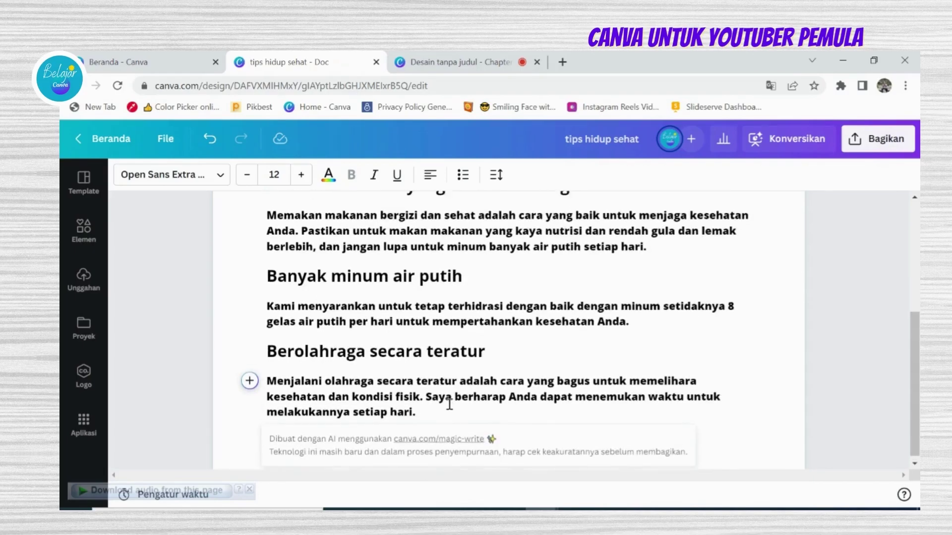
pyautogui.scroll(1, 450, 404)
pyautogui.scroll(1, 450, 404)
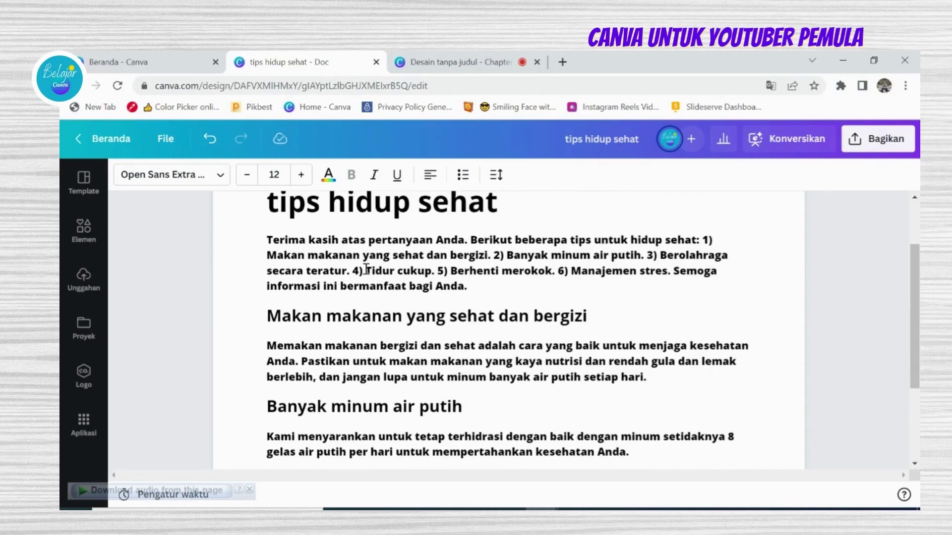
# - Copy the fourth tip, "Tidur cukup", from the introductory paragraph
pyautogui.moveTo(366, 270); pyautogui.dragTo(431, 271)
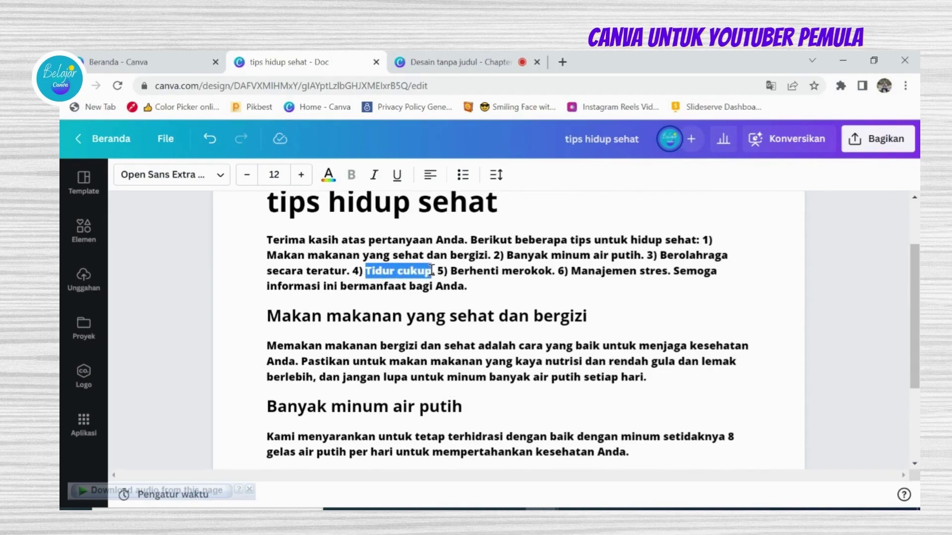
pyautogui.rightClick(424, 264)
pyautogui.click(446, 314)
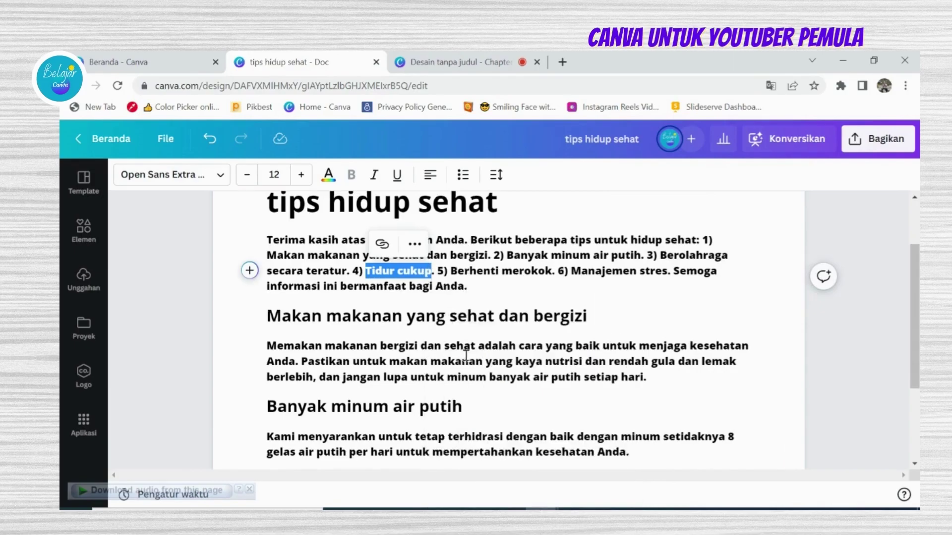
# - Generate a section below the regular exercise paragraph with Pena Ajaib, using the copied "Tidur cukup" as prompt
pyautogui.scroll(-3, 466, 356)
pyautogui.click(271, 377)
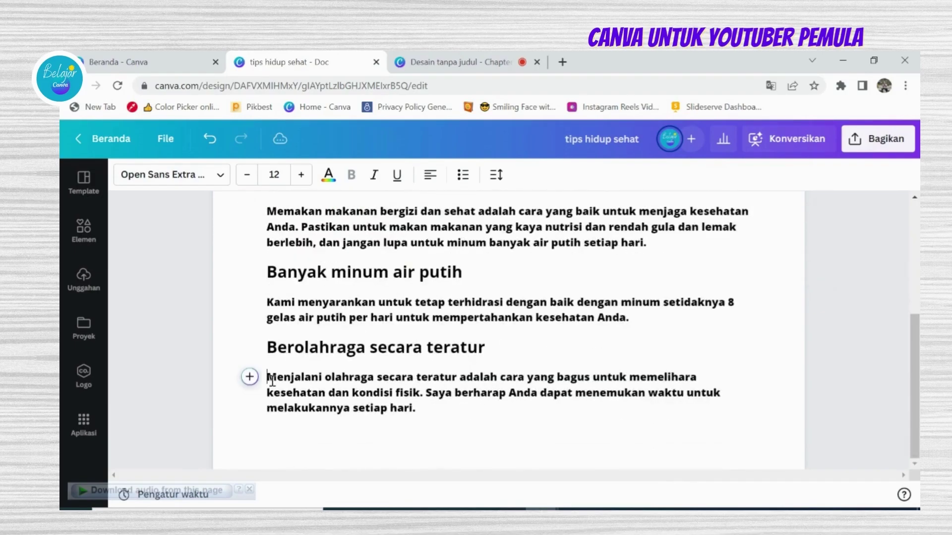
pyautogui.click(250, 377)
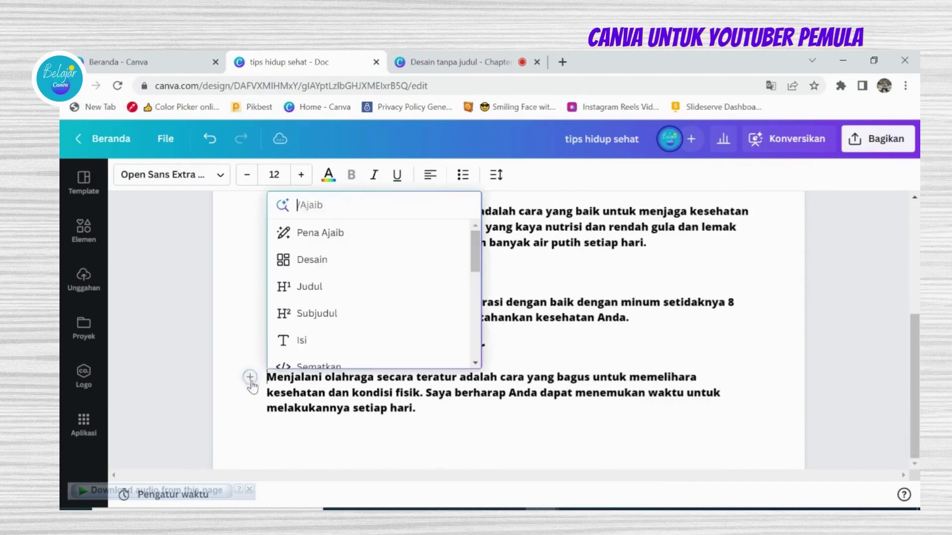
pyautogui.click(345, 236)
pyautogui.rightClick(348, 429)
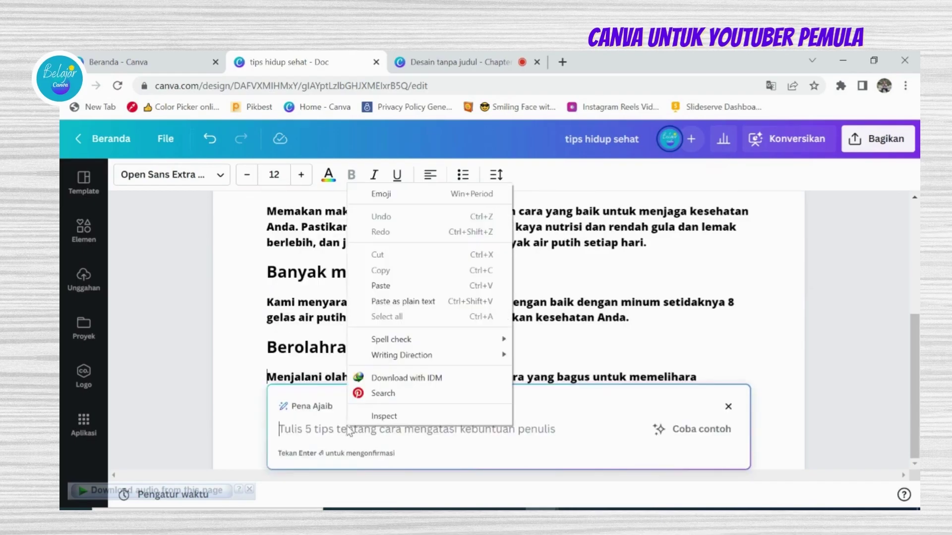
pyautogui.click(377, 289)
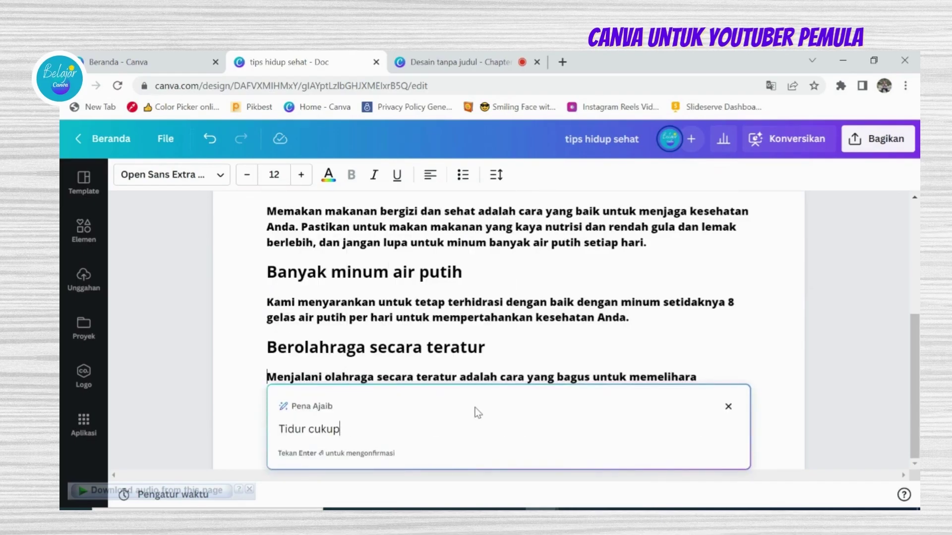
pyautogui.press('Return')
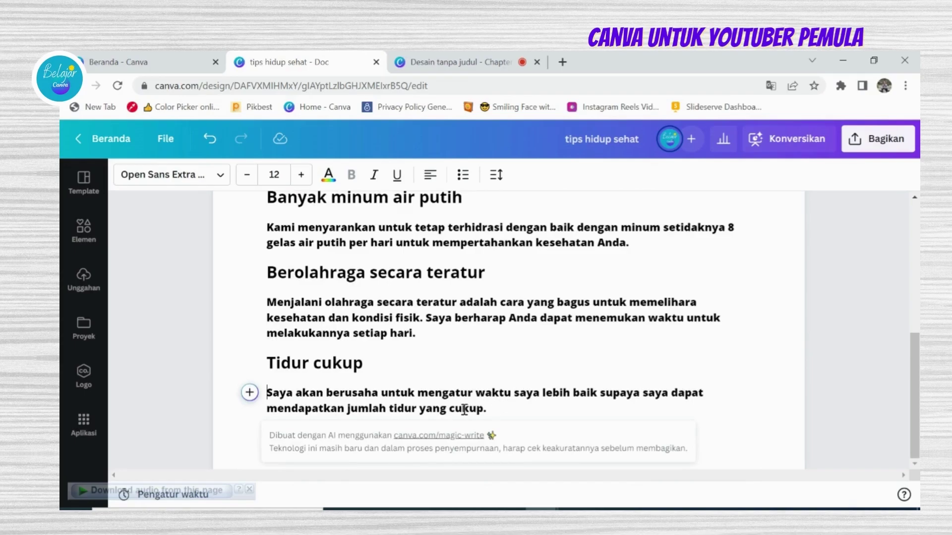
# - Review the article from the introductory paragraph through the "Tidur cukup" section
pyautogui.scroll(5, 464, 410)
pyautogui.scroll(-2, 464, 409)
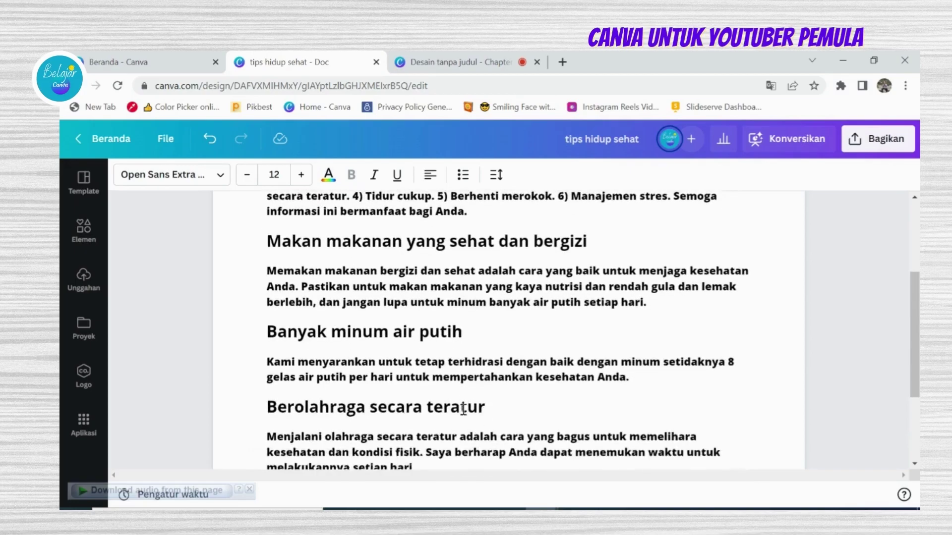
pyautogui.scroll(1, 463, 410)
pyautogui.scroll(-4, 463, 409)
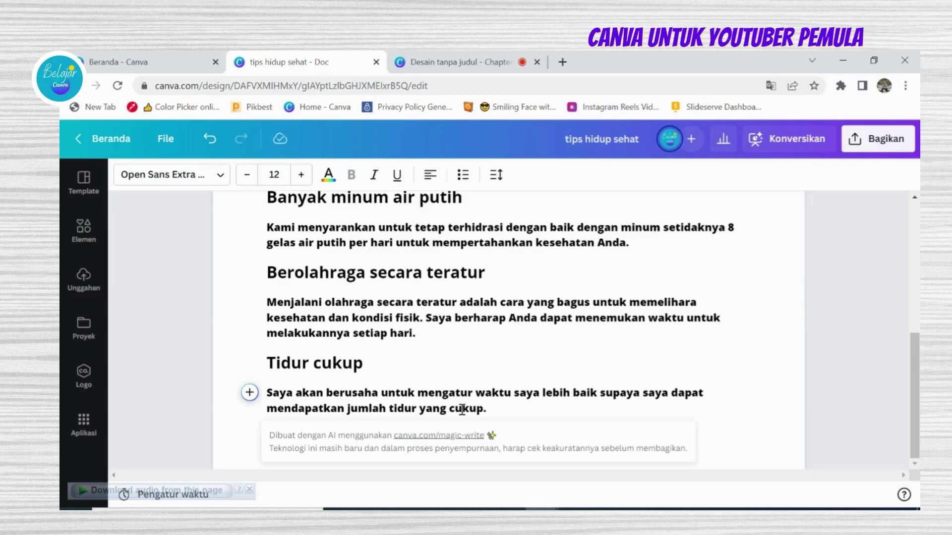
pyautogui.scroll(4, 462, 409)
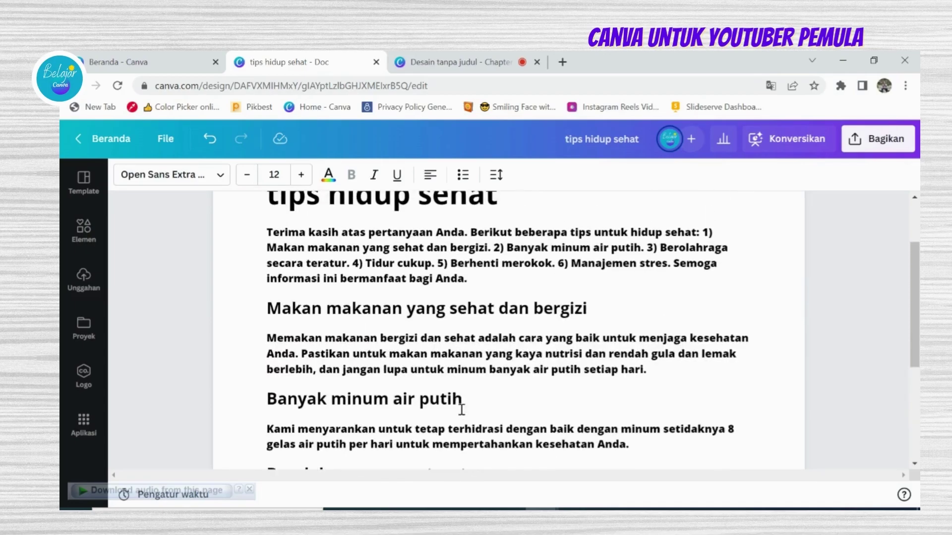
pyautogui.scroll(-2, 462, 409)
pyautogui.scroll(2, 460, 403)
pyautogui.scroll(1, 460, 402)
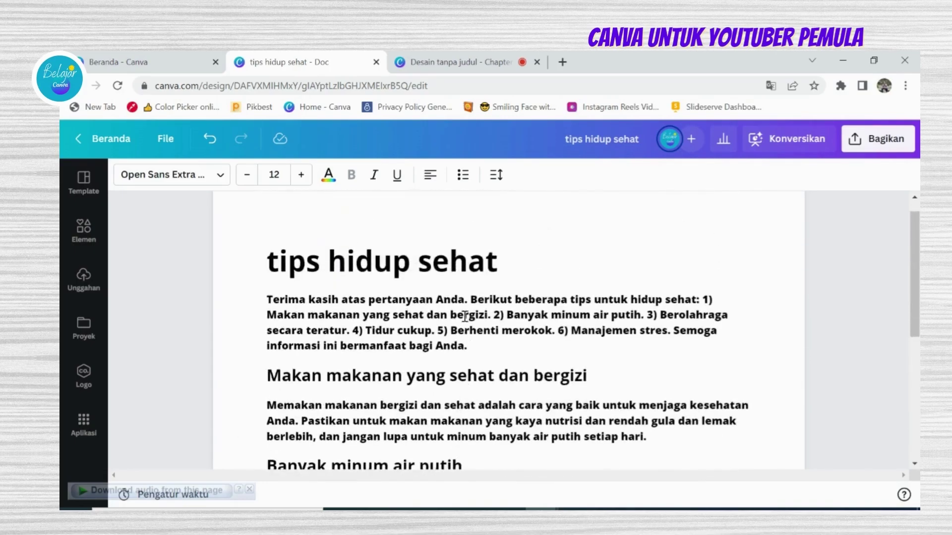
# - Copy the fifth tip, "Berhenti merokok", from the introductory paragraph
pyautogui.moveTo(451, 330); pyautogui.dragTo(551, 331)
pyautogui.rightClick(538, 327)
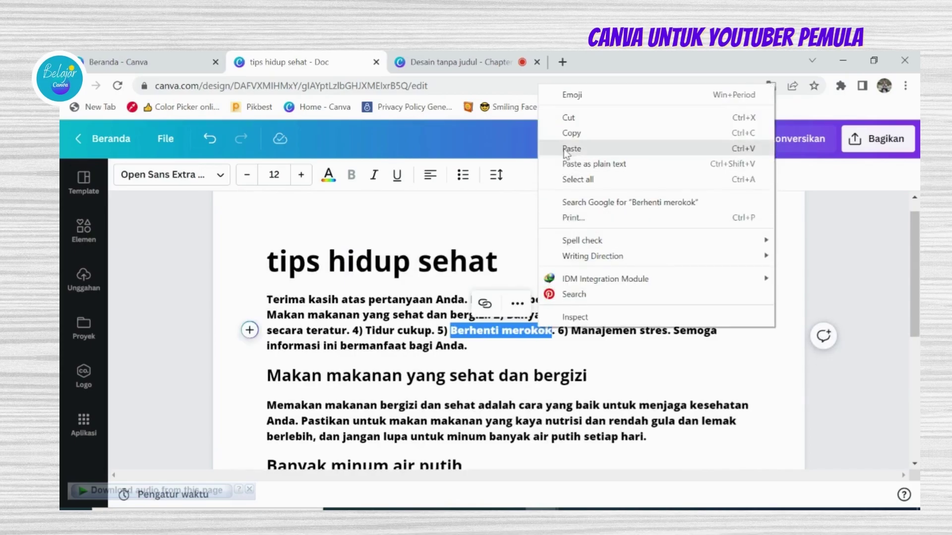
pyautogui.click(563, 134)
# - Try to generate a section below the sleep paragraph with Pena Ajaib, using the copied "Berhenti merokok" as prompt
pyautogui.scroll(-5, 443, 400)
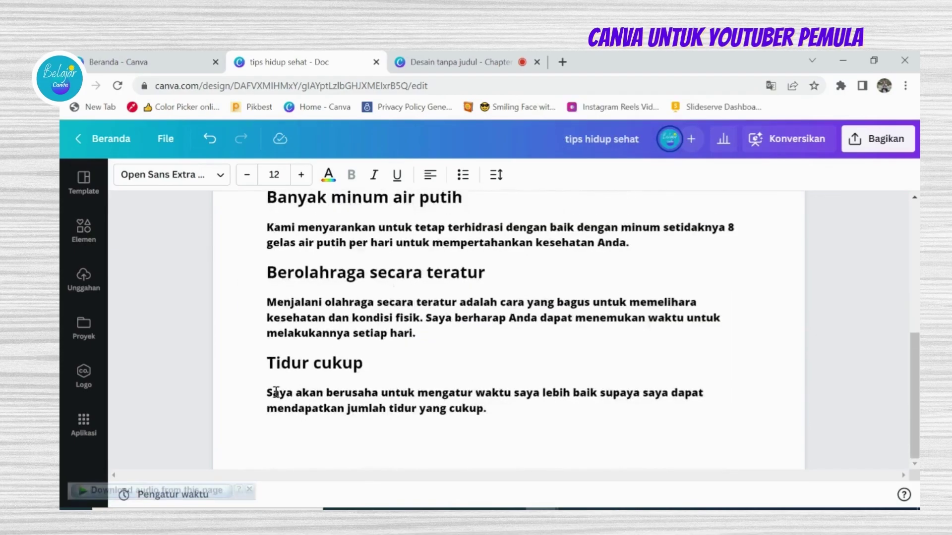
pyautogui.click(248, 393)
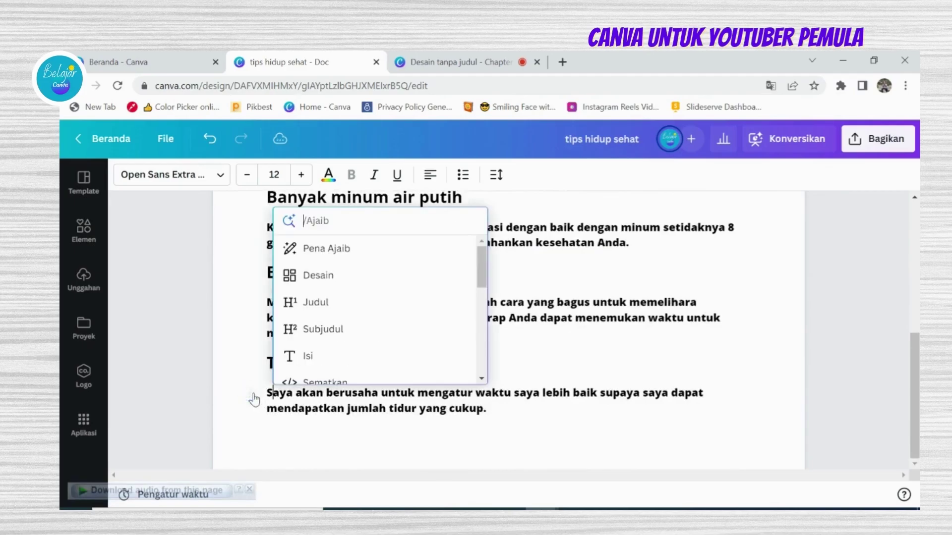
pyautogui.click(320, 248)
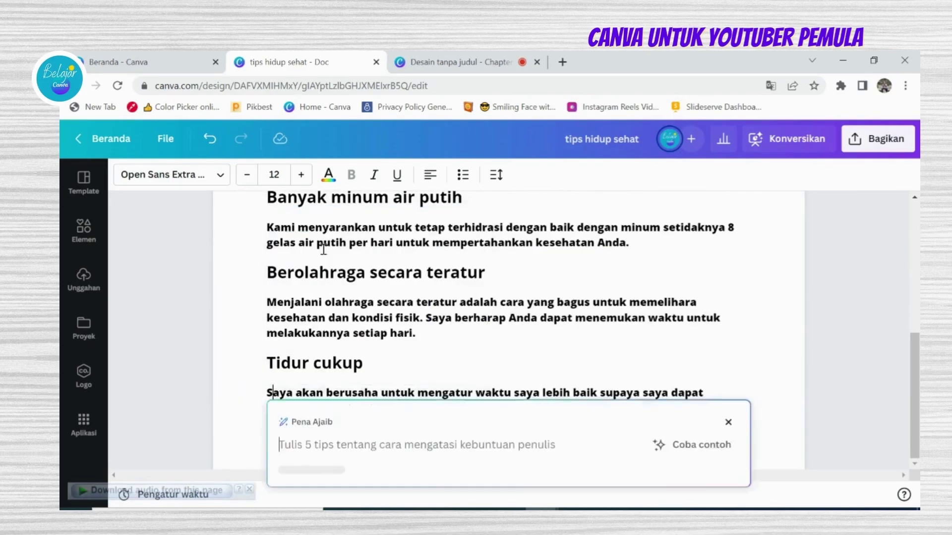
pyautogui.rightClick(340, 439)
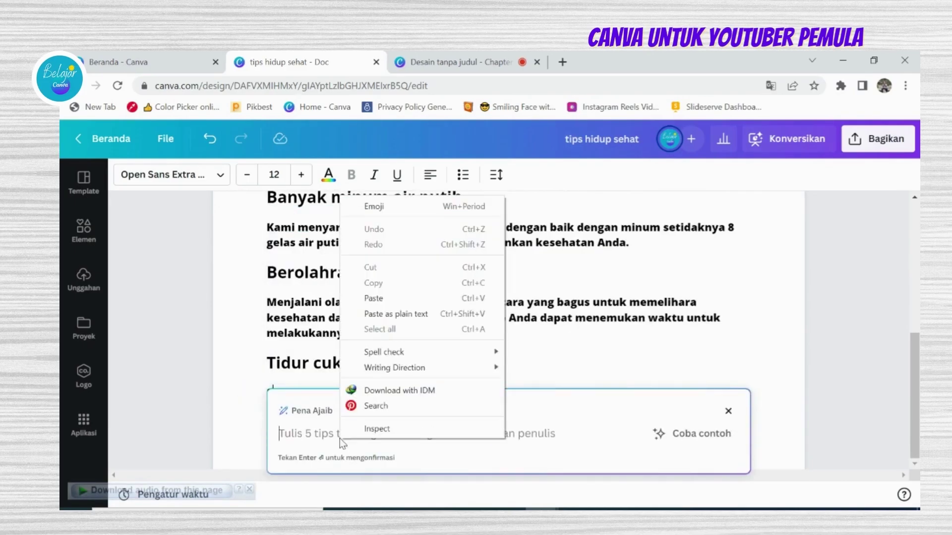
pyautogui.click(387, 299)
pyautogui.press('Return')
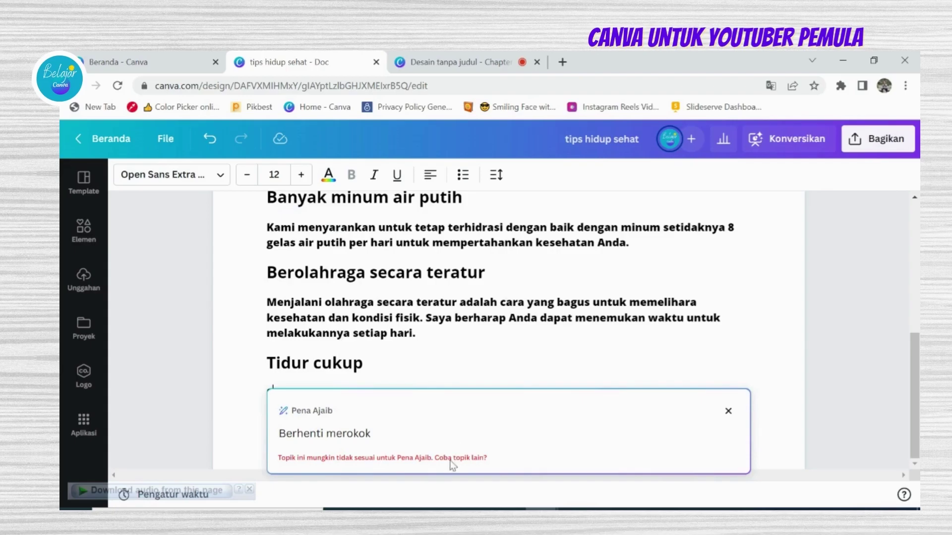
pyautogui.click(728, 411)
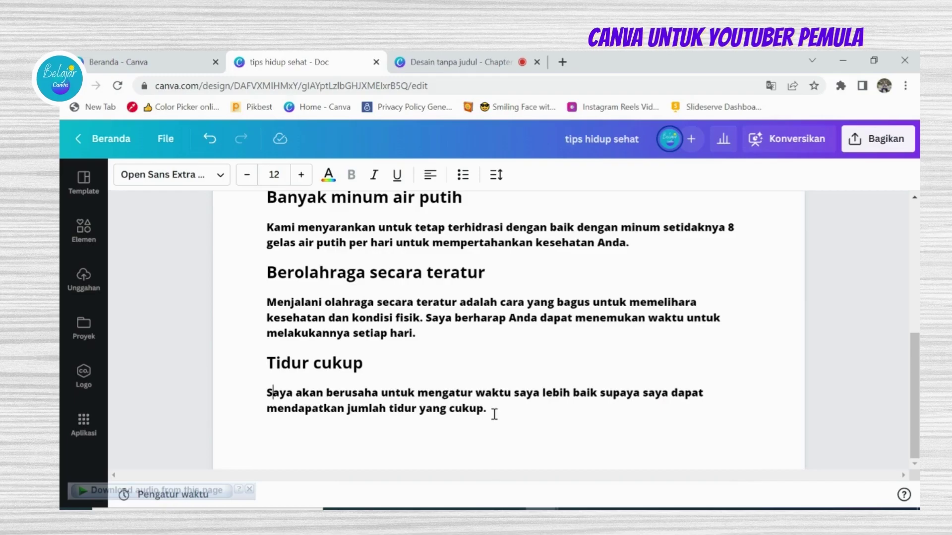
# - Copy the sixth tip, "Manajemen stres", from the introductory paragraph
pyautogui.scroll(5, 495, 414)
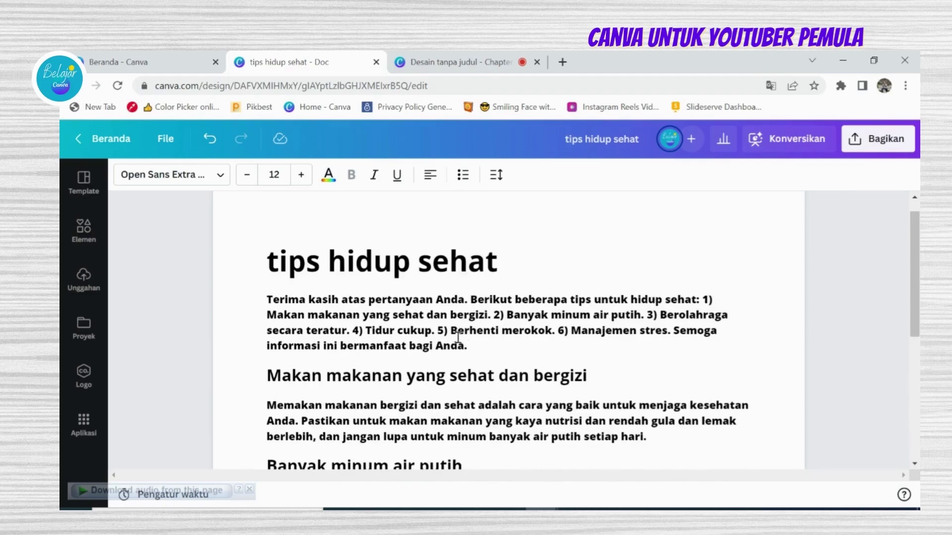
pyautogui.moveTo(453, 334); pyautogui.dragTo(667, 336)
pyautogui.click(575, 338)
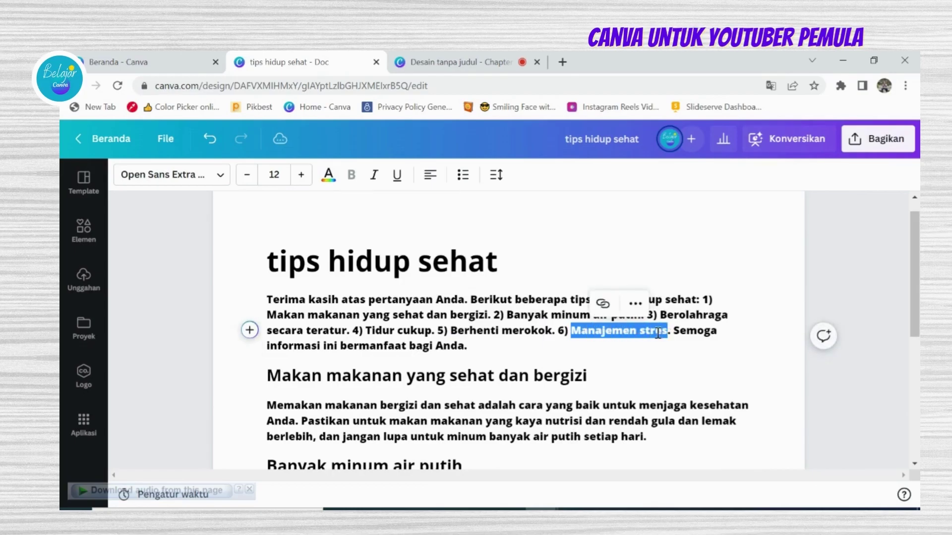
pyautogui.rightClick(668, 336)
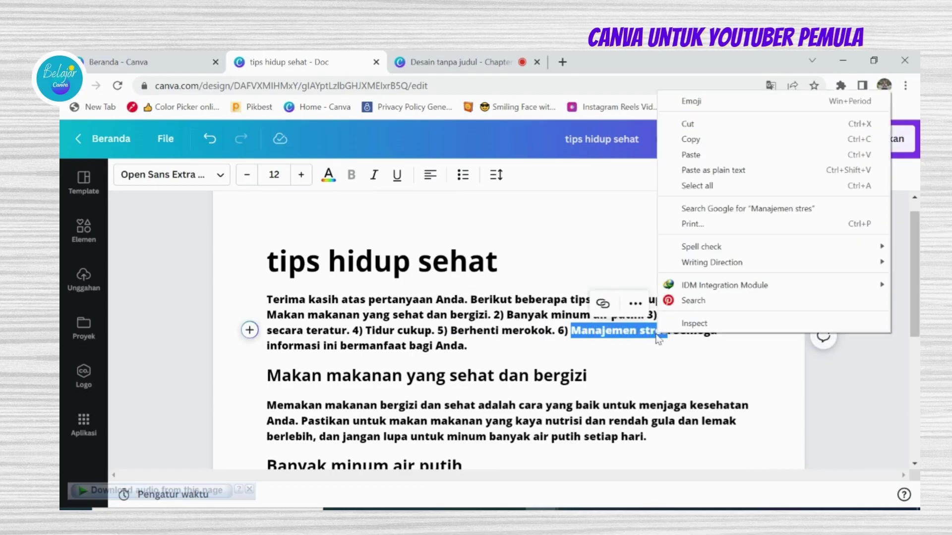
pyautogui.click(689, 140)
# - Generate a section below the sleep paragraph with Pena Ajaib, using the copied "Manajemen stres" as prompt
pyautogui.scroll(-5, 390, 393)
pyautogui.click(276, 409)
pyautogui.click(250, 410)
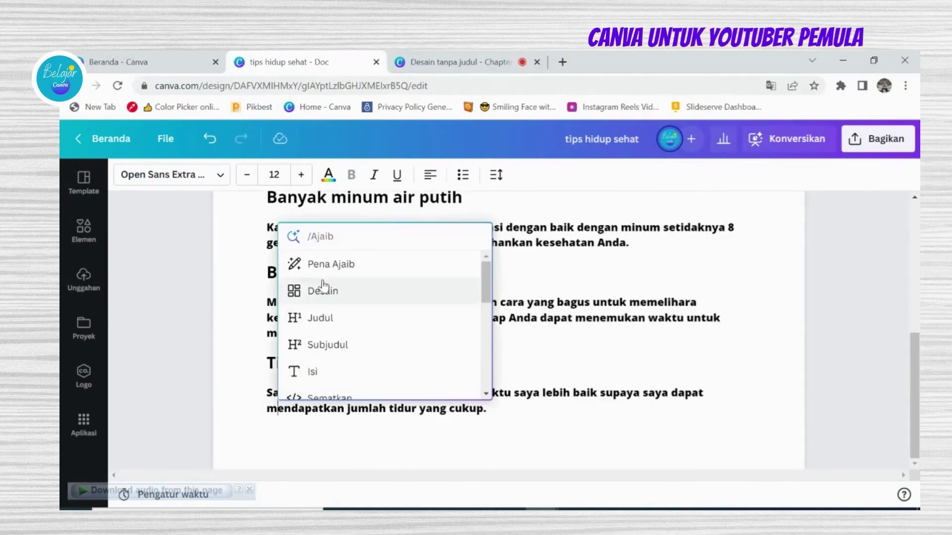
pyautogui.click(320, 265)
pyautogui.rightClick(344, 437)
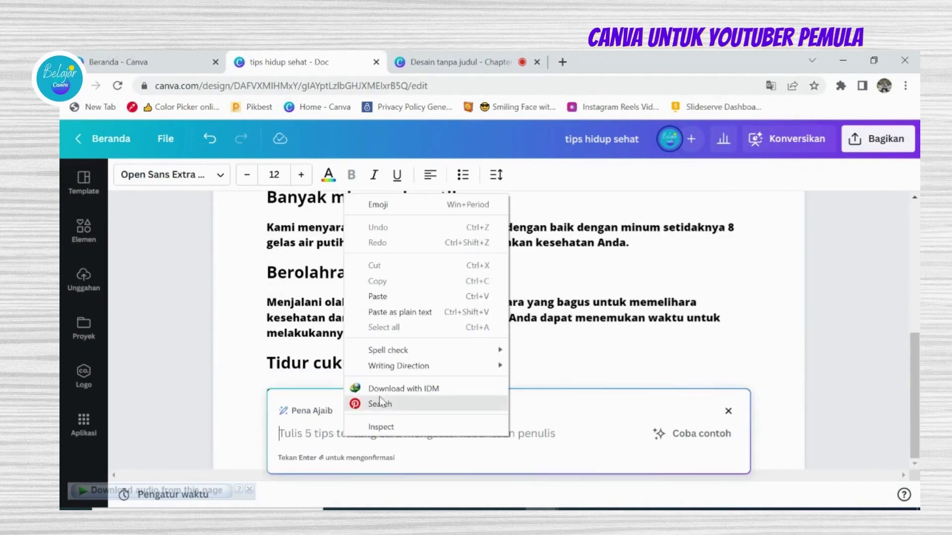
pyautogui.click(394, 297)
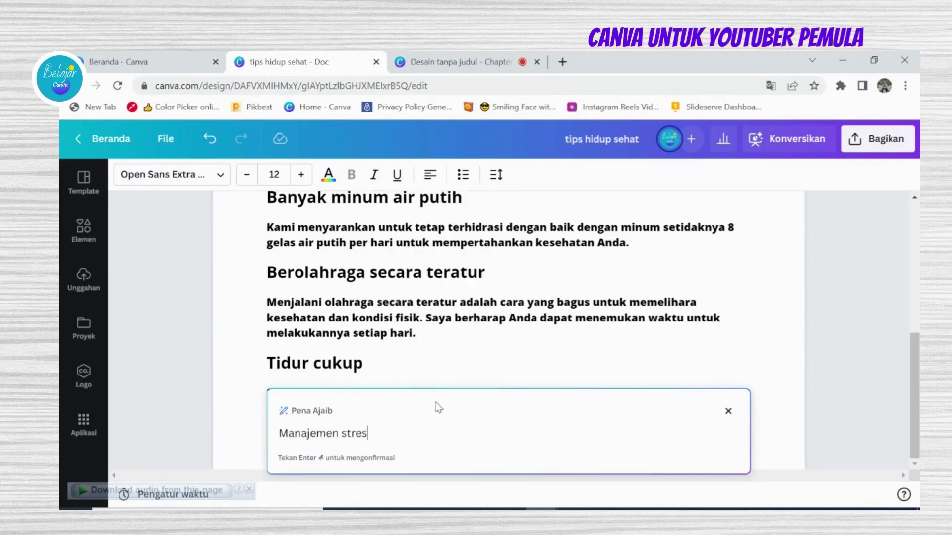
pyautogui.press('Return')
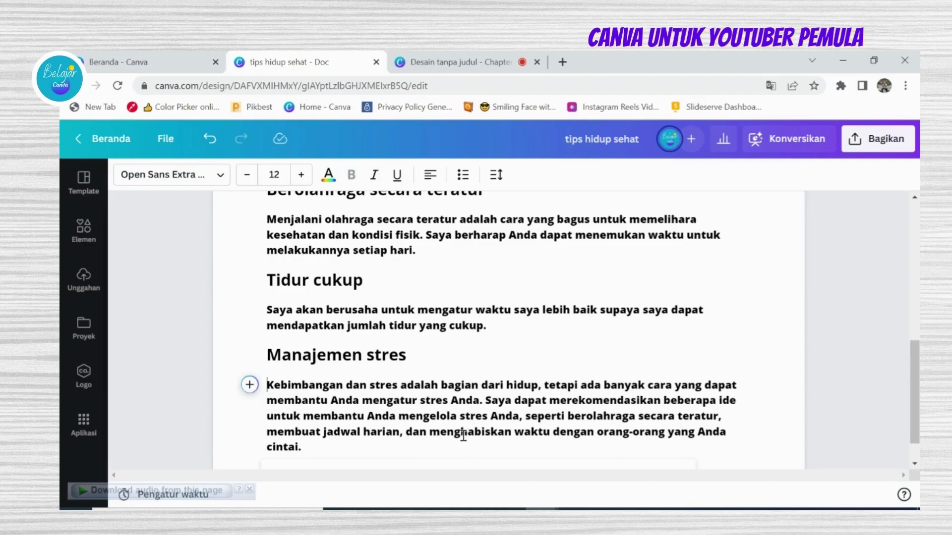
# - Read through the whole article from the title to the "Manajemen stres" section to check the generated content
pyautogui.scroll(10, 463, 436)
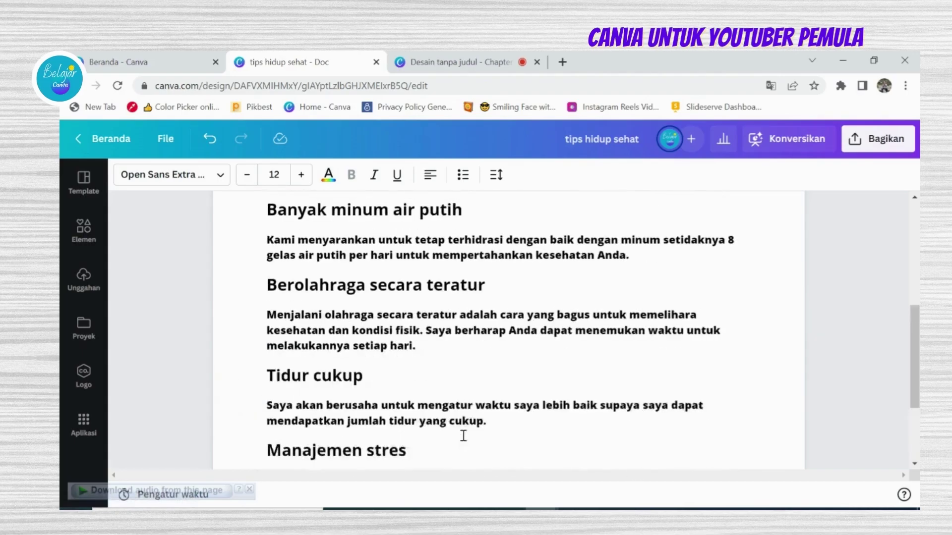
pyautogui.scroll(-1, 463, 437)
pyautogui.scroll(-2, 463, 436)
pyautogui.scroll(2, 463, 436)
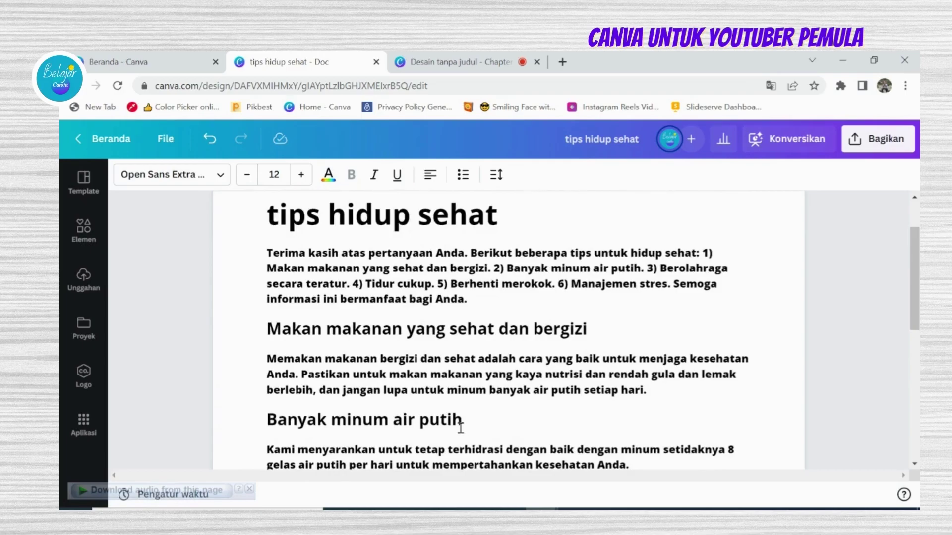
pyautogui.scroll(-1, 363, 337)
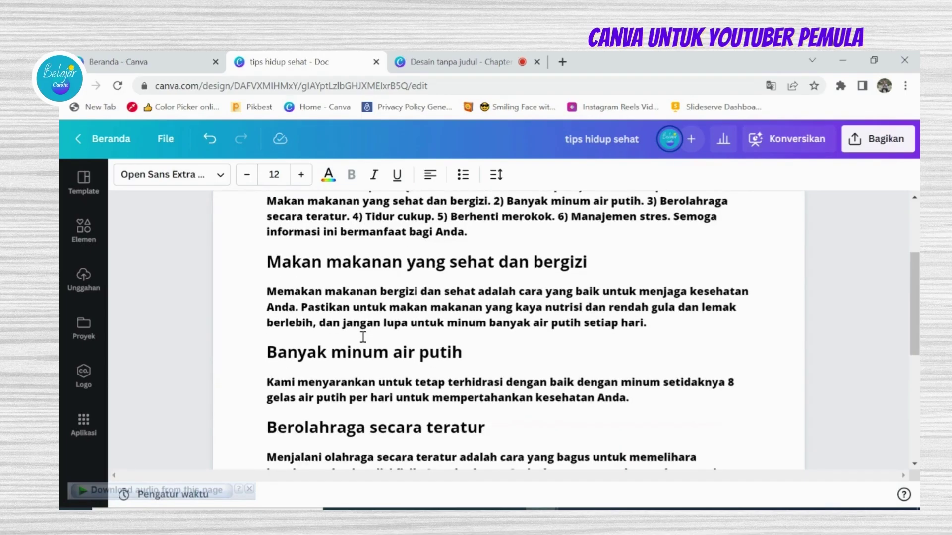
pyautogui.scroll(-1, 363, 337)
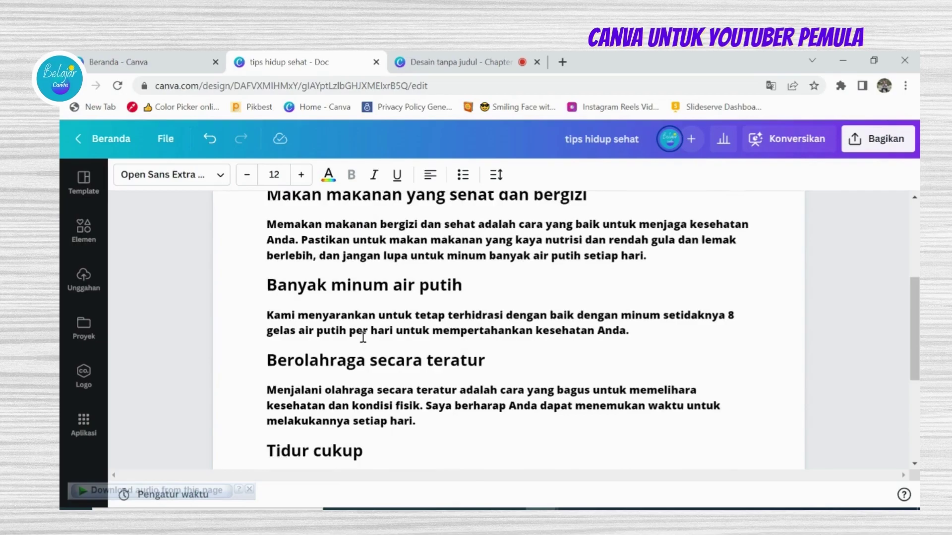
pyautogui.scroll(-2, 363, 337)
pyautogui.scroll(2, 363, 337)
pyautogui.scroll(4, 363, 338)
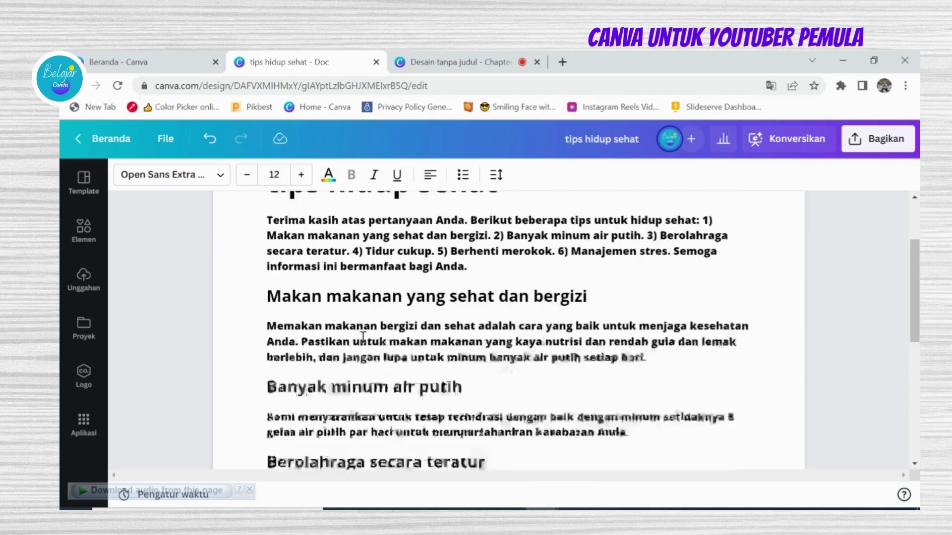
pyautogui.scroll(-5, 363, 337)
pyautogui.scroll(-3, 362, 337)
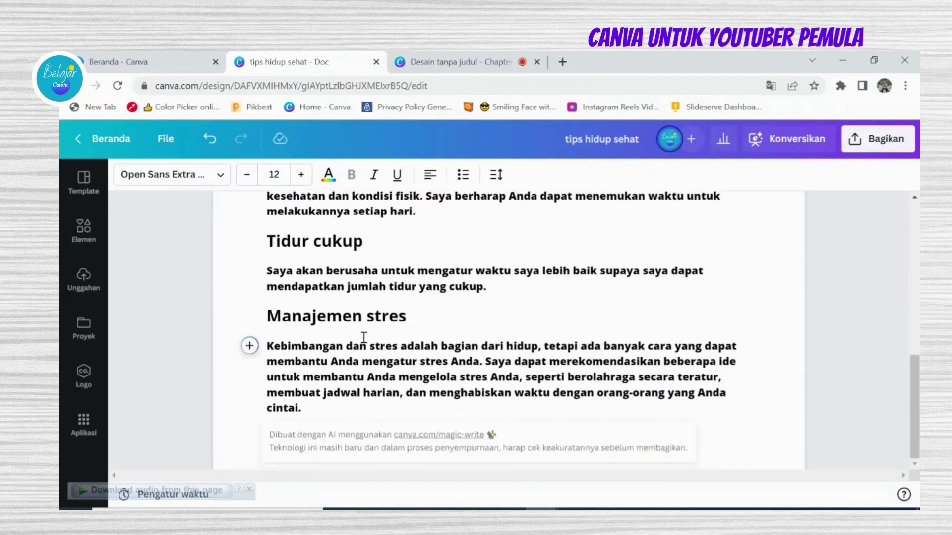
pyautogui.scroll(8, 364, 337)
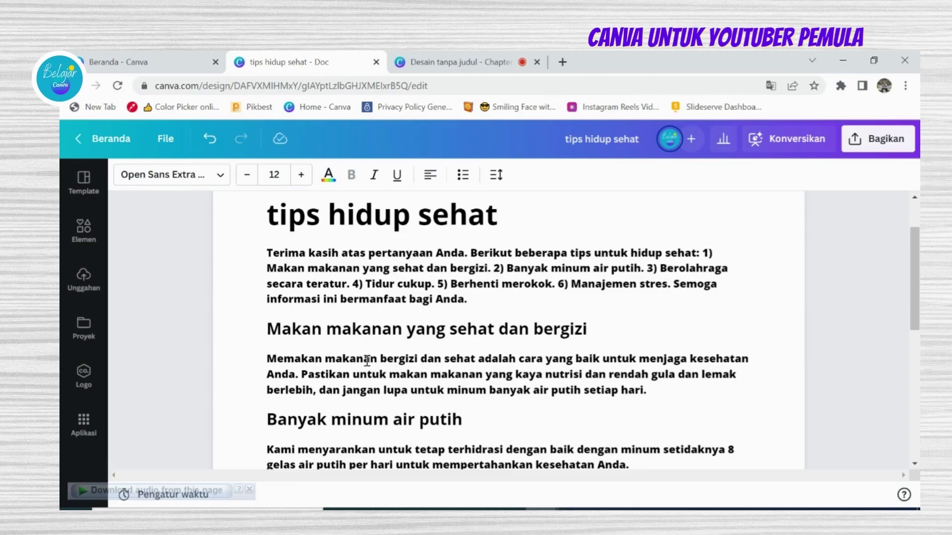
pyautogui.scroll(-8, 366, 361)
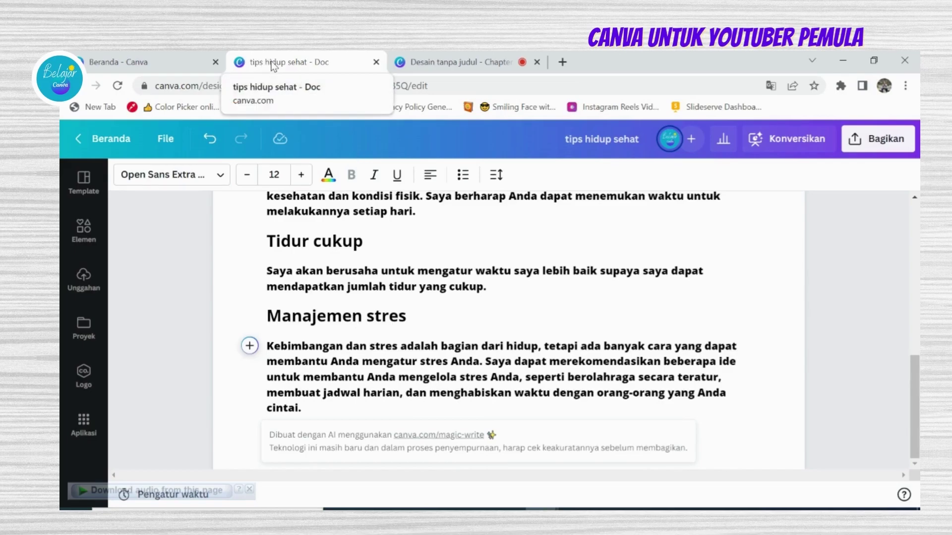
# - Rename the document as "tips kesehatan satu"
pyautogui.click(168, 142)
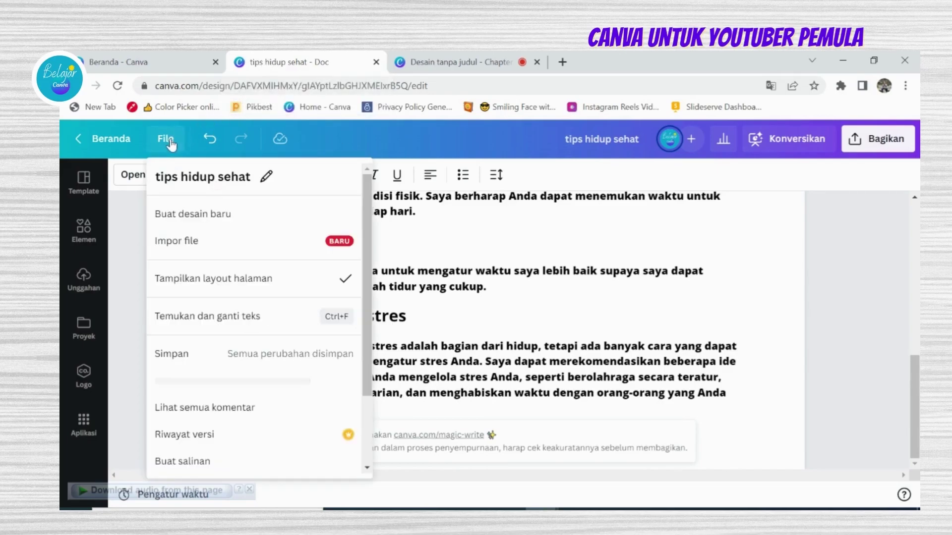
pyautogui.click(263, 180)
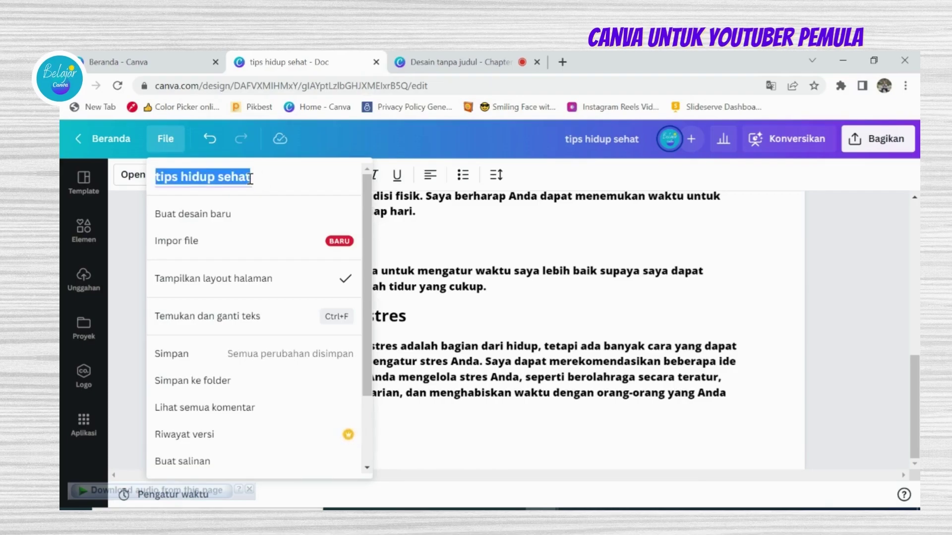
pyautogui.write('kese')
pyautogui.press('BackSpace')
pyautogui.press('BackSpace')
pyautogui.press('BackSpace')
pyautogui.press('BackSpace')
pyautogui.write('tips ')
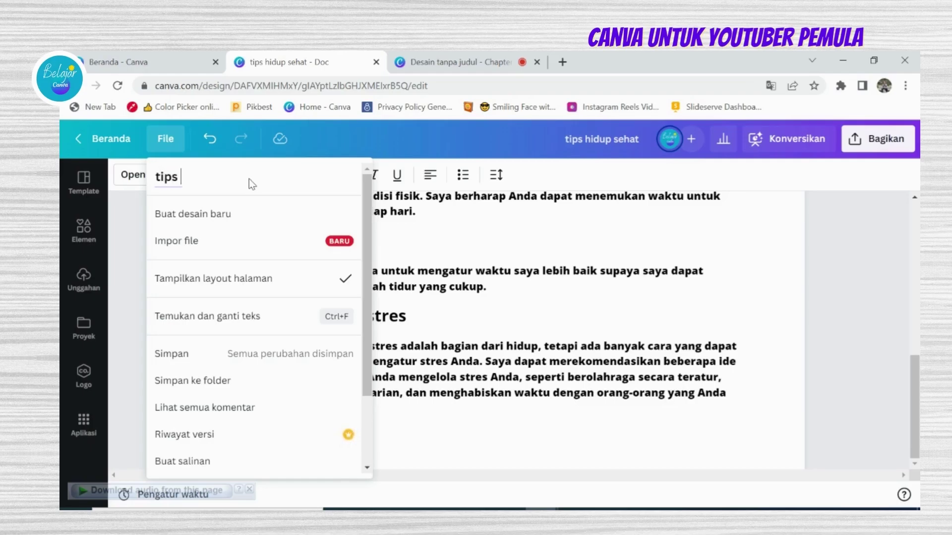
pyautogui.write('kesehatan satu')
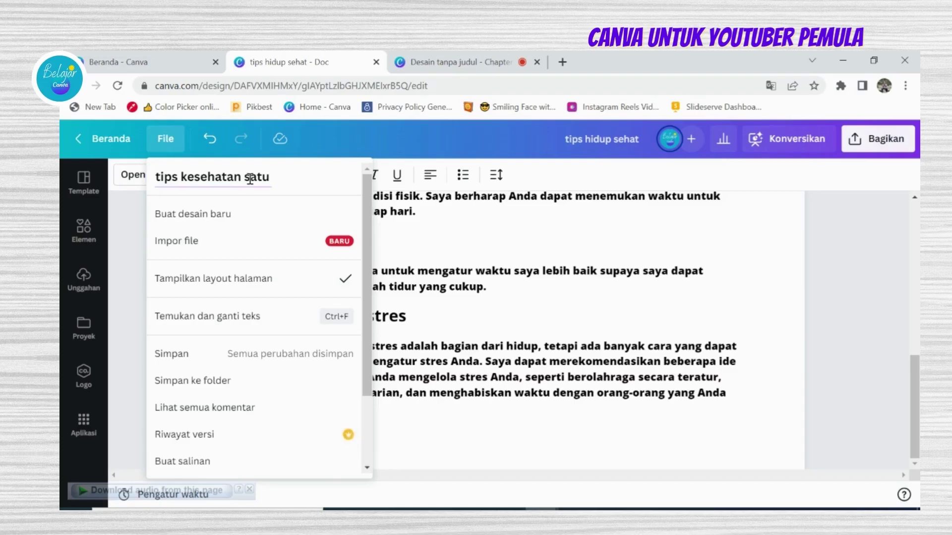
pyautogui.click(242, 367)
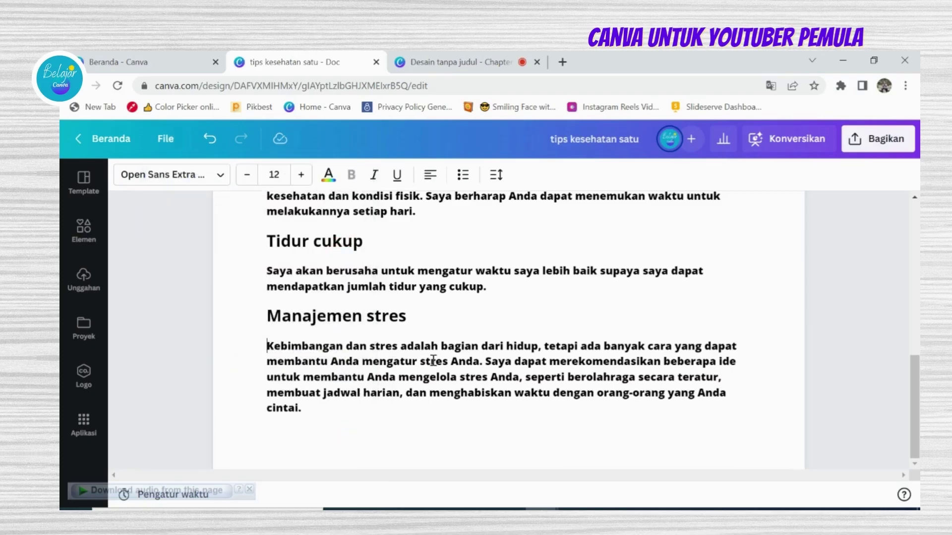
pyautogui.scroll(5, 434, 360)
pyautogui.scroll(3, 433, 360)
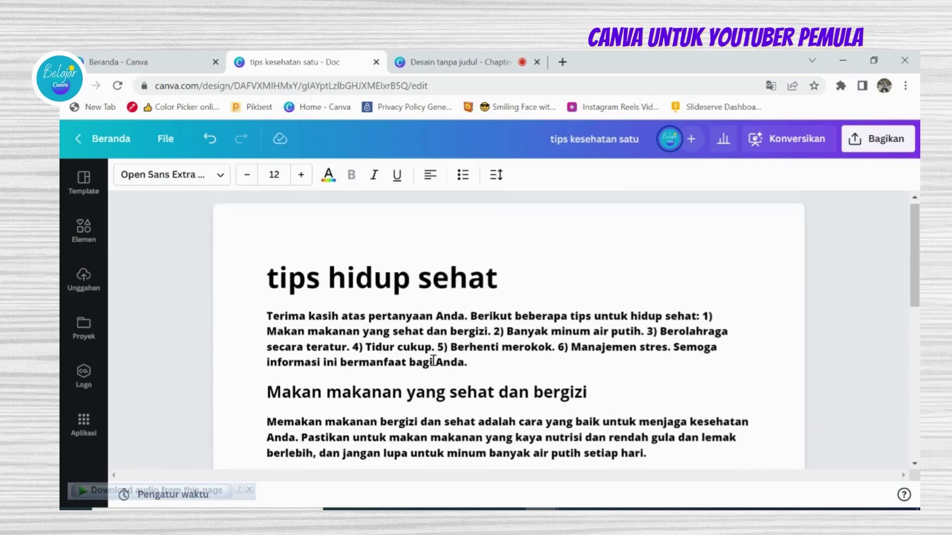
pyautogui.scroll(-3, 433, 361)
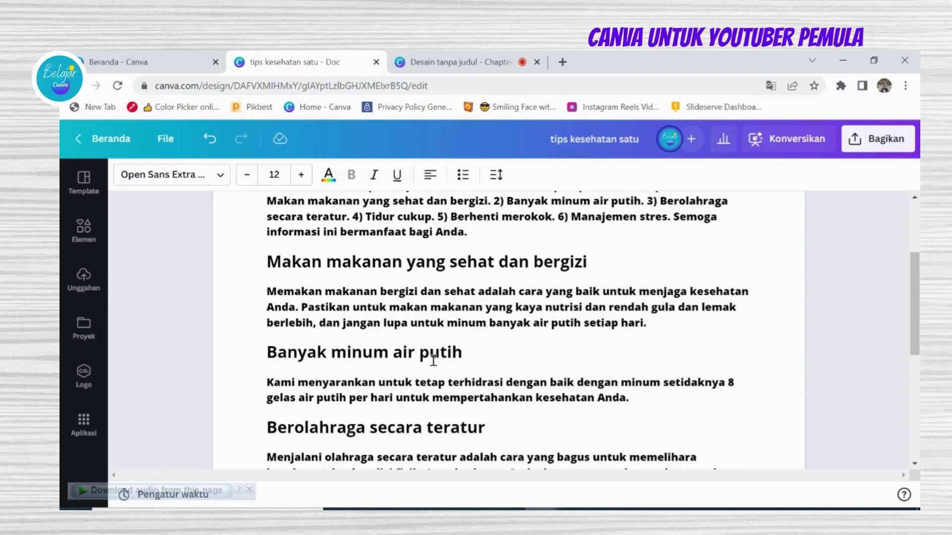
pyautogui.scroll(2, 433, 361)
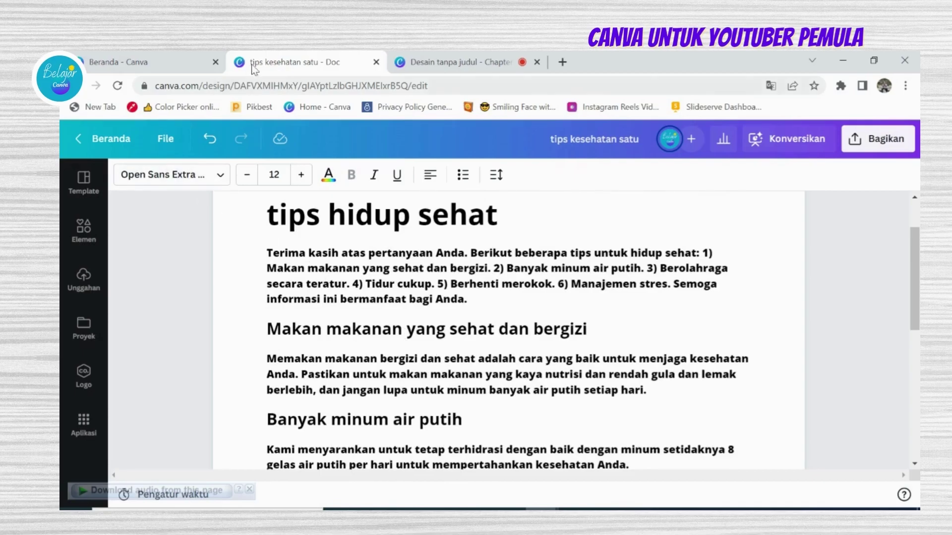
pyautogui.click(179, 60)
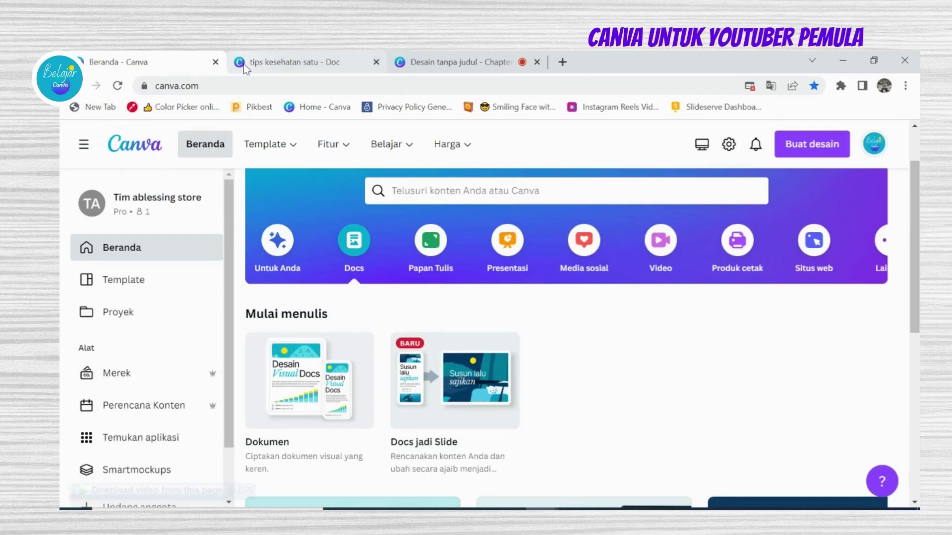
pyautogui.moveTo(243, 64)
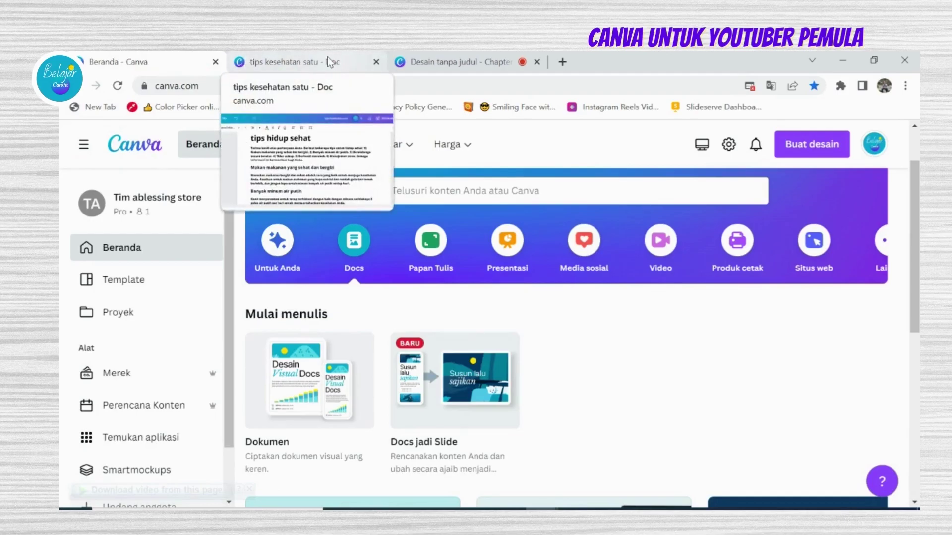
pyautogui.click(330, 61)
pyautogui.click(177, 59)
pyautogui.click(253, 63)
pyautogui.click(188, 61)
pyautogui.click(274, 56)
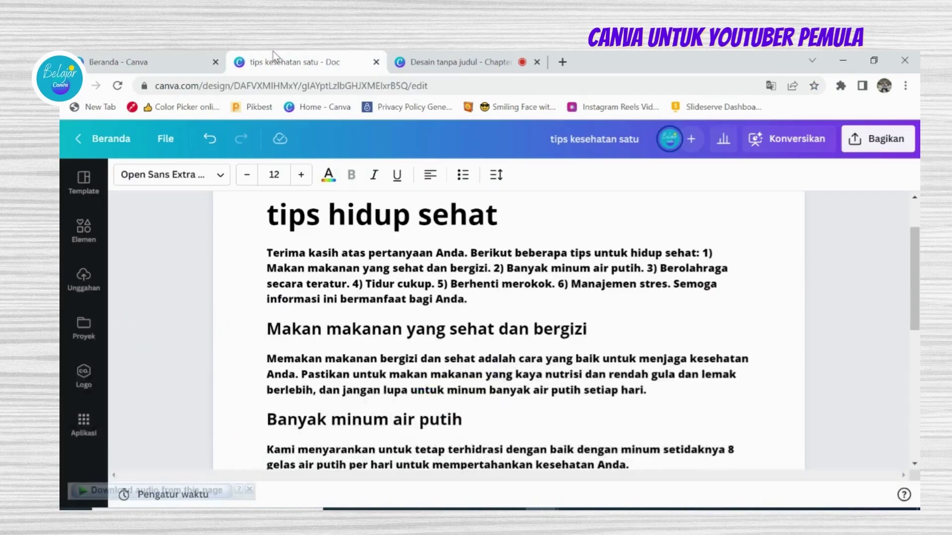
pyautogui.click(193, 55)
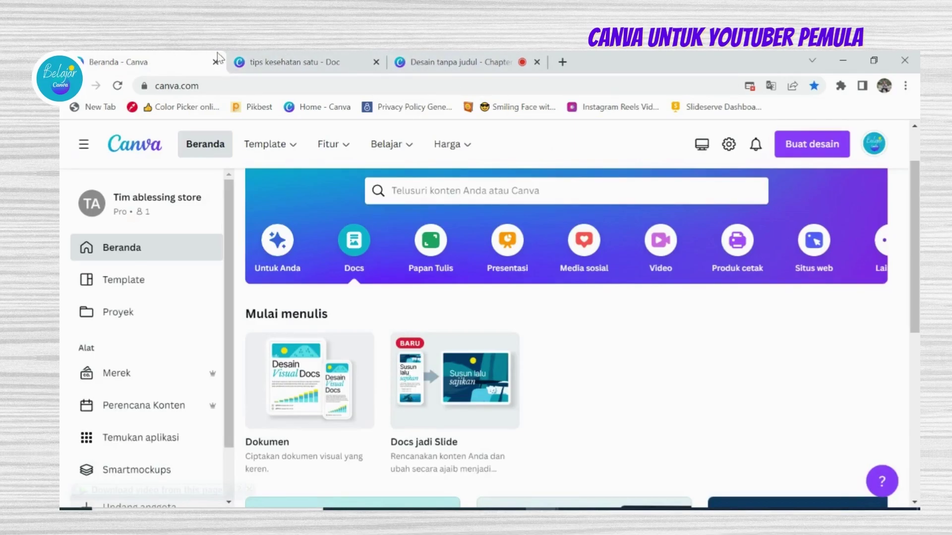
pyautogui.click(268, 52)
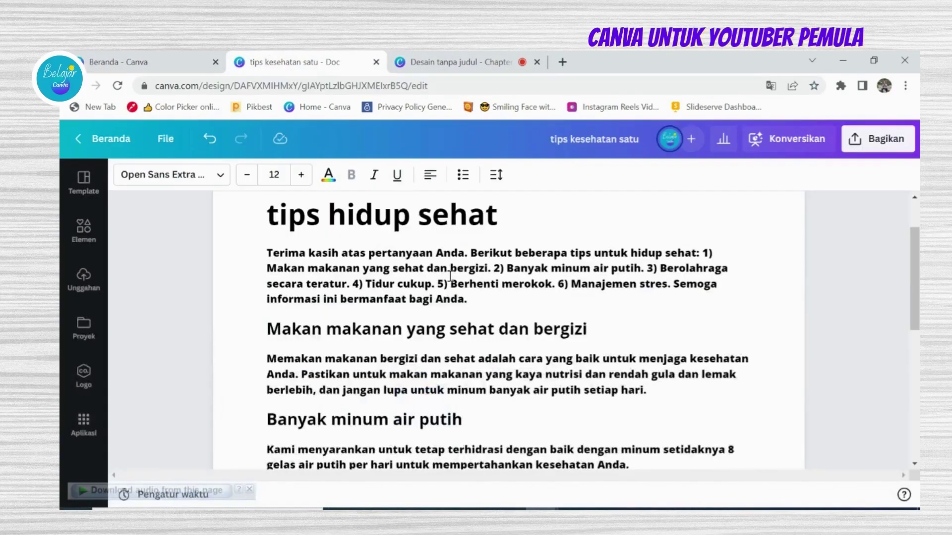
pyautogui.scroll(2, 446, 273)
# - From the Canva home page, search the design types for "video youtube" and create a blank Video YouTube design
pyautogui.click(144, 61)
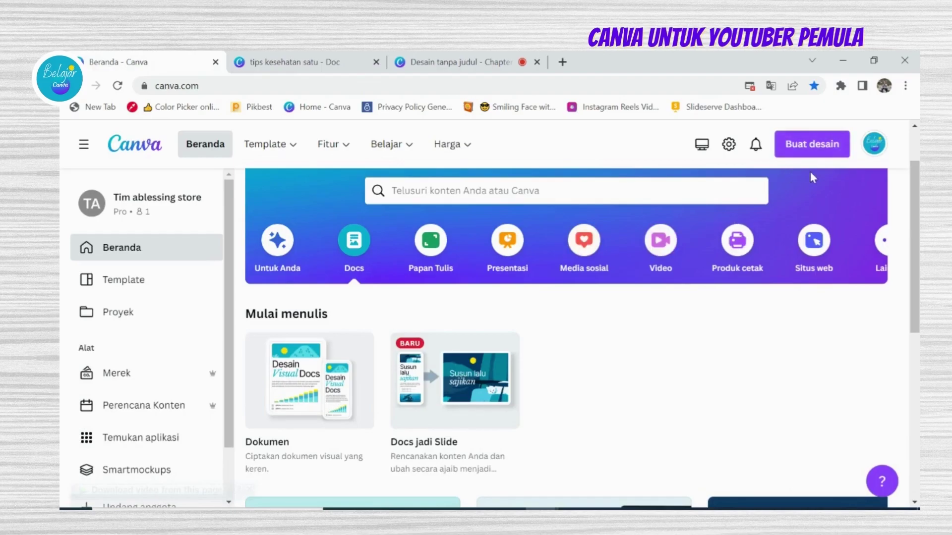
pyautogui.click(808, 149)
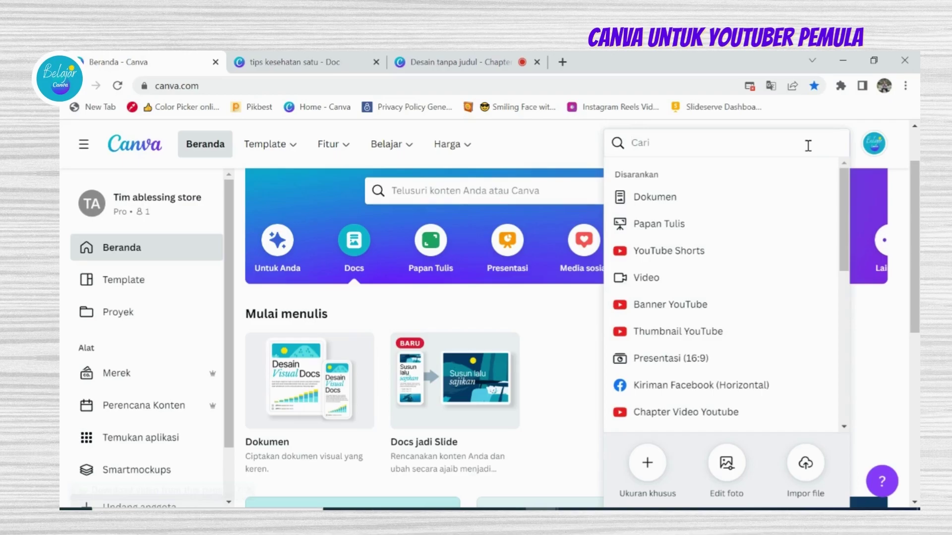
pyautogui.write('video youtube')
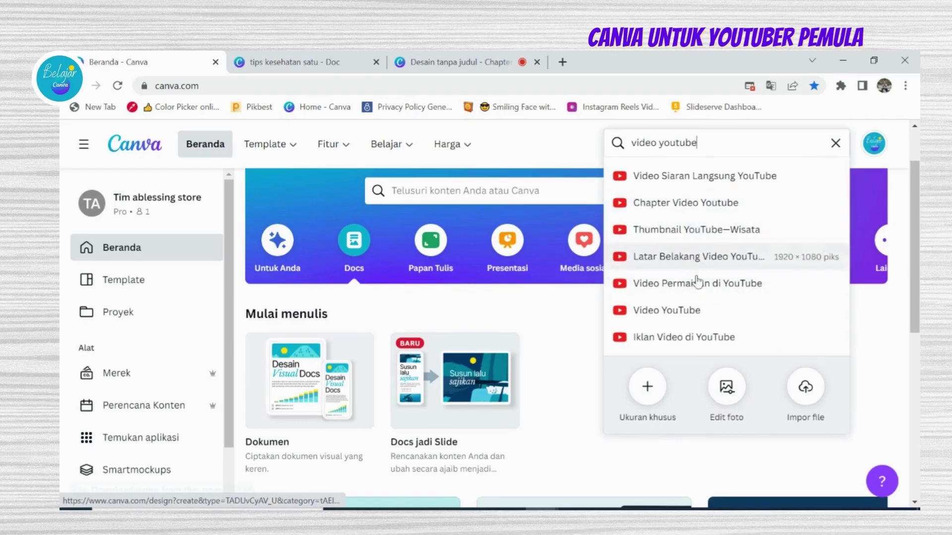
pyautogui.click(680, 313)
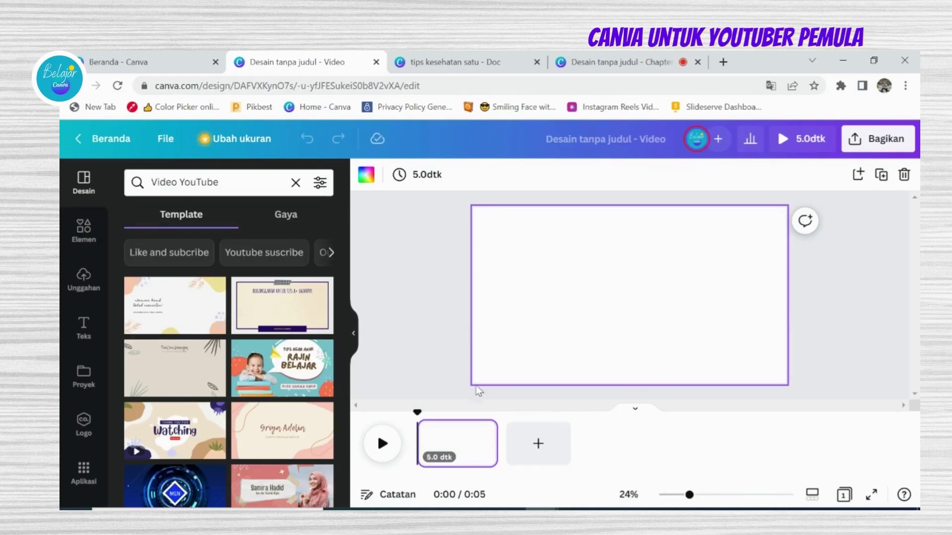
pyautogui.click(416, 355)
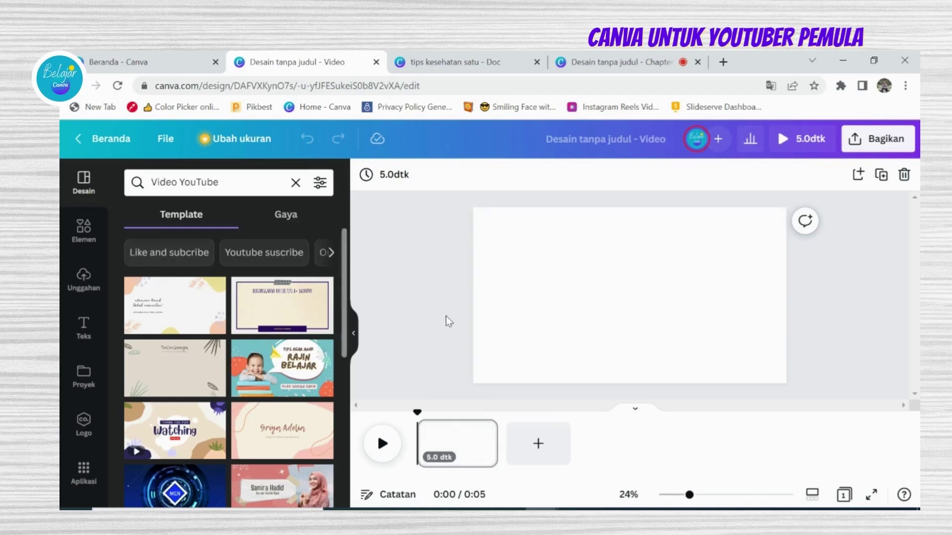
pyautogui.click(465, 444)
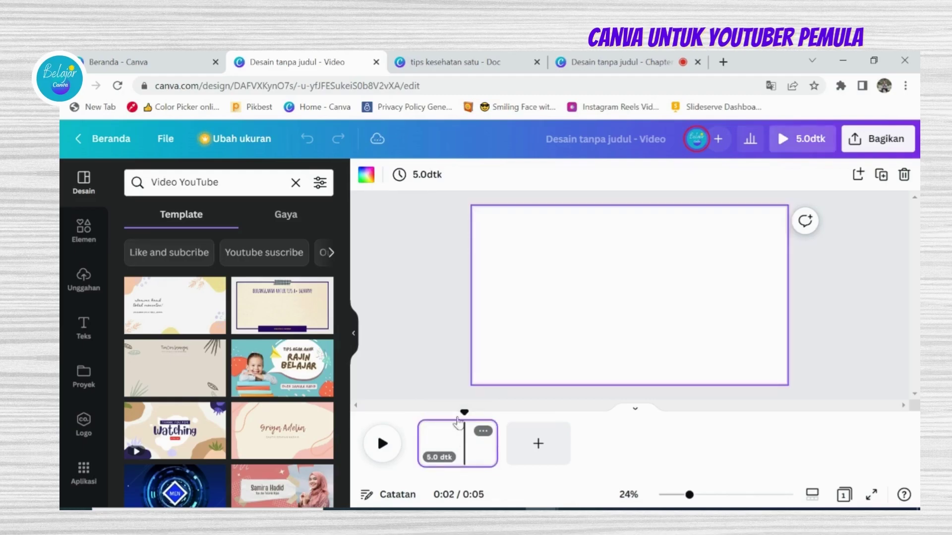
pyautogui.click(442, 359)
pyautogui.click(461, 449)
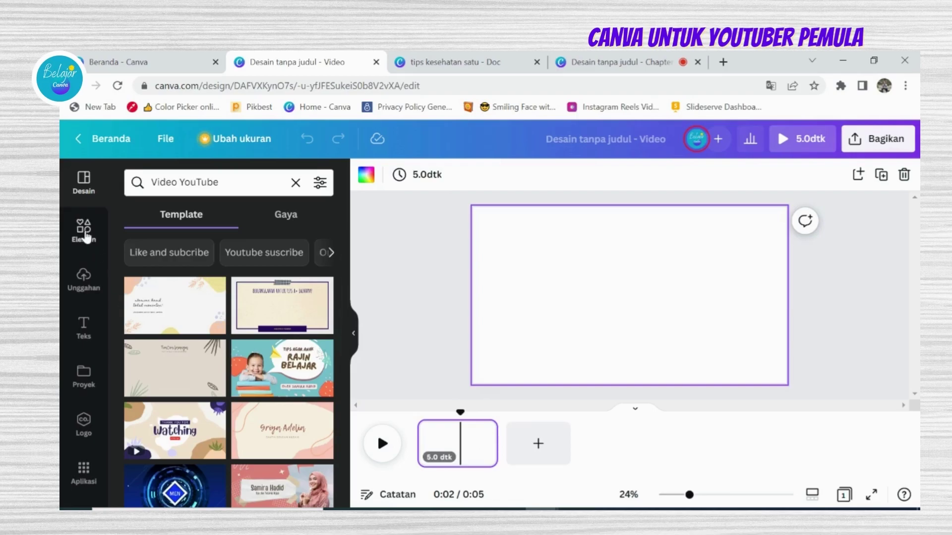
# - Search the design elements for "green background"
pyautogui.click(85, 233)
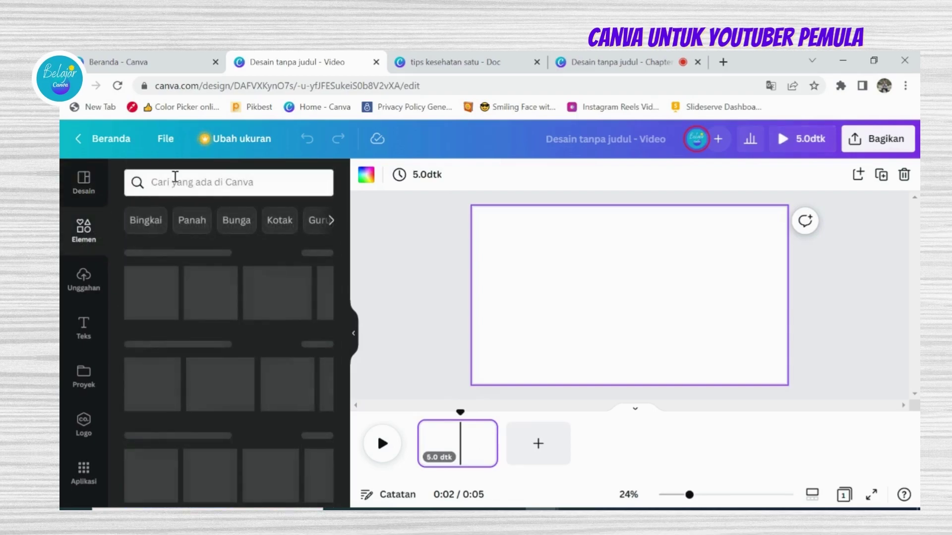
pyautogui.click(176, 181)
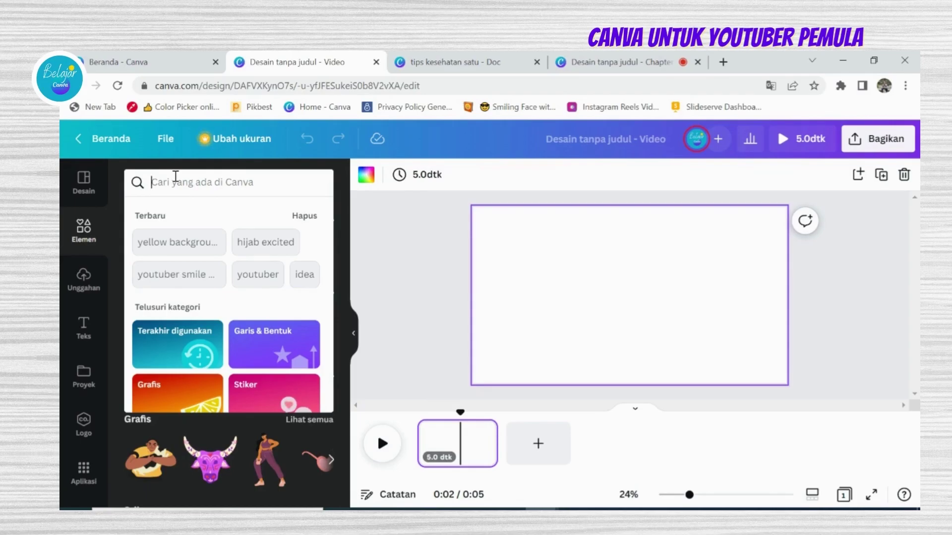
pyautogui.write('grenn')
pyautogui.press('BackSpace')
pyautogui.press('BackSpace')
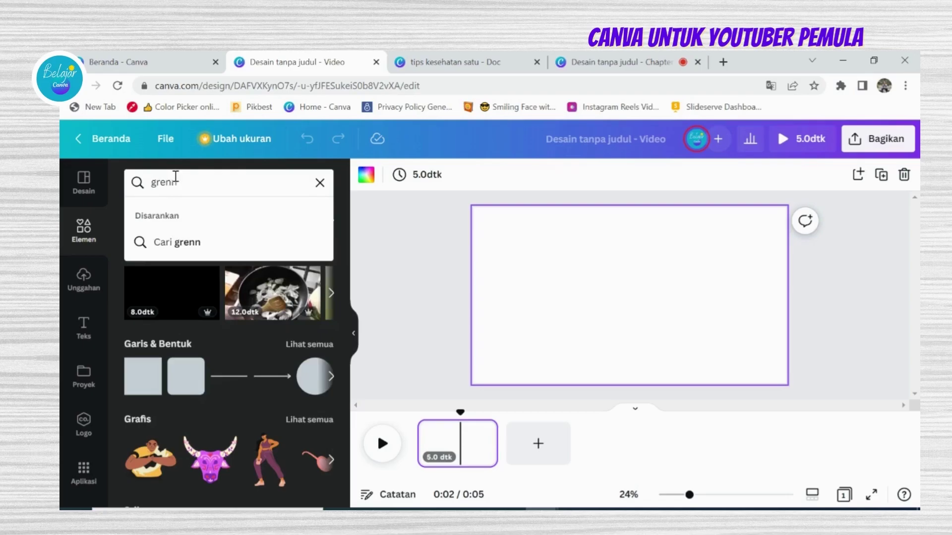
pyautogui.write('en backrou')
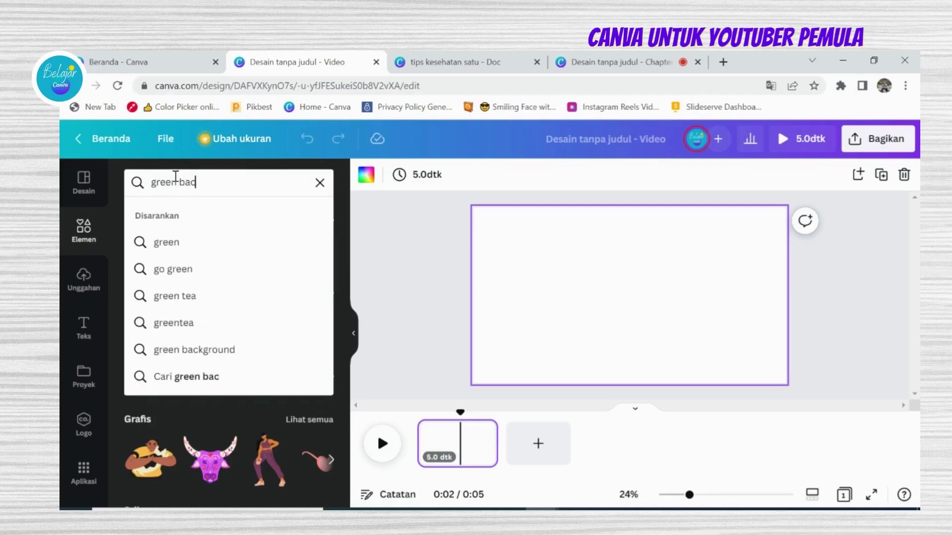
pyautogui.press('BackSpace')
pyautogui.press('BackSpace')
pyautogui.press('BackSpace')
pyautogui.write('ground')
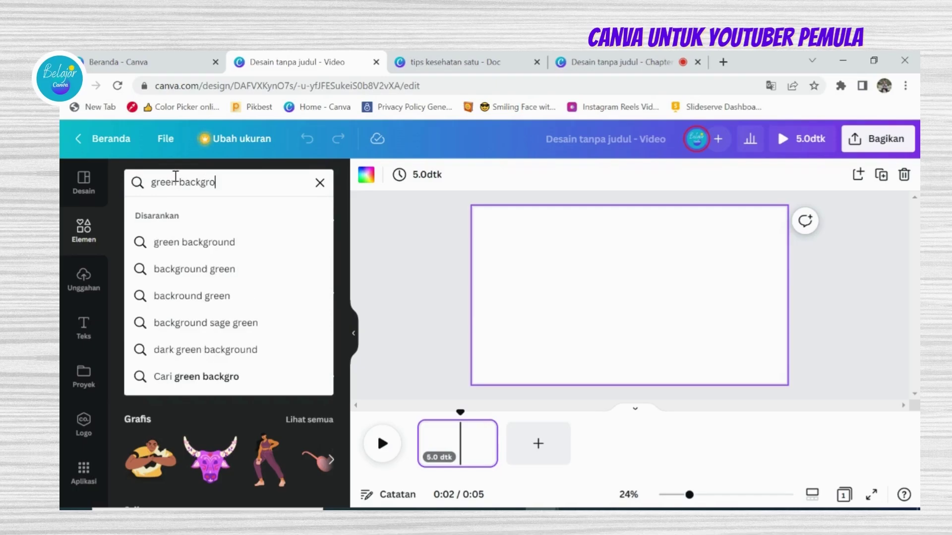
pyautogui.press('Return')
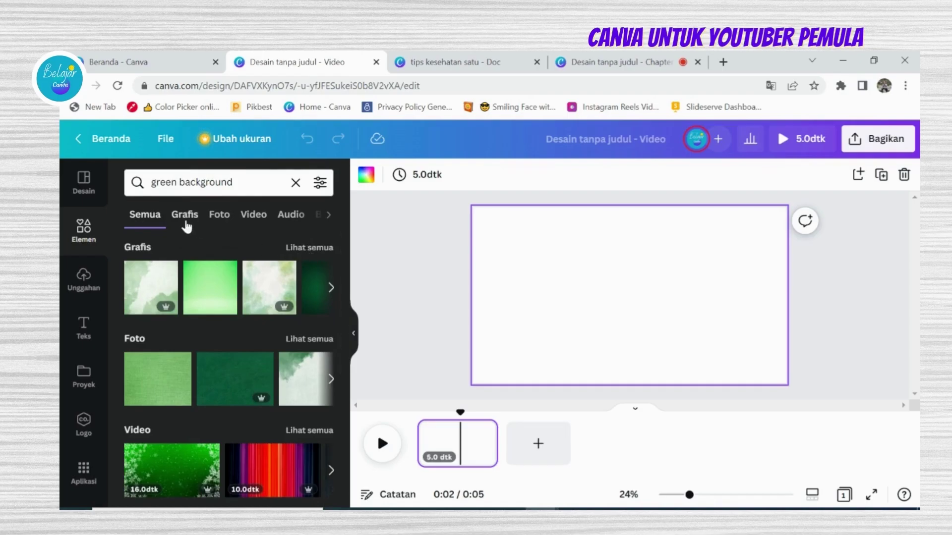
# - Filter the green background results to photos and add the light green fabric-textured photo to the blank video page
pyautogui.click(186, 217)
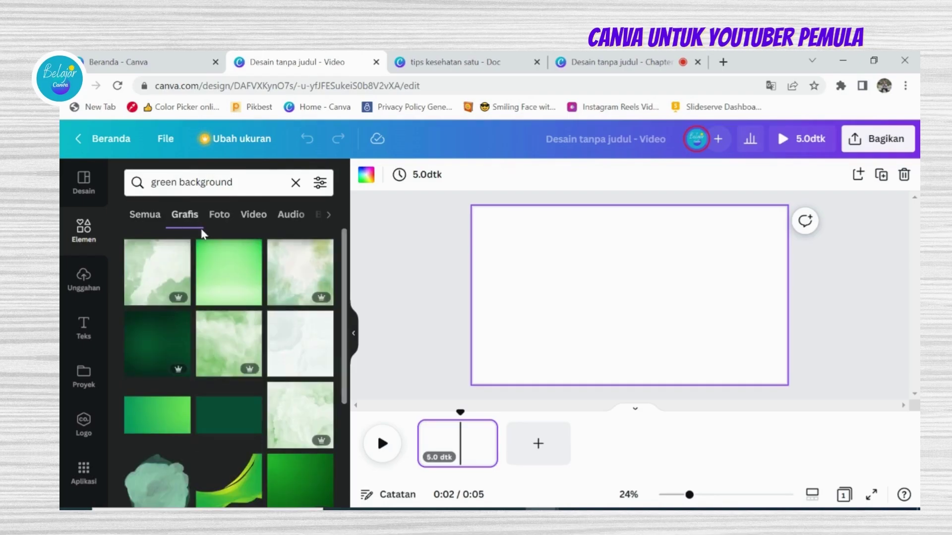
pyautogui.click(223, 222)
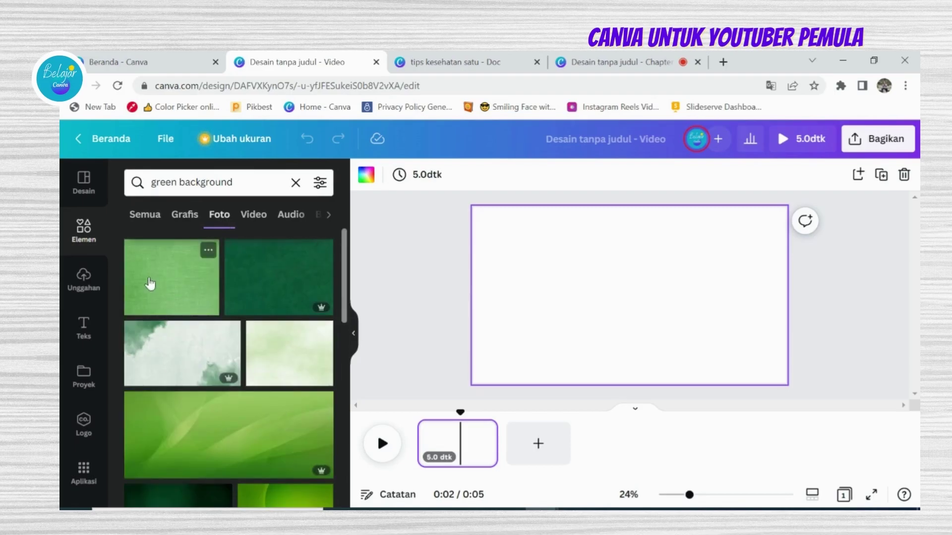
pyautogui.click(150, 284)
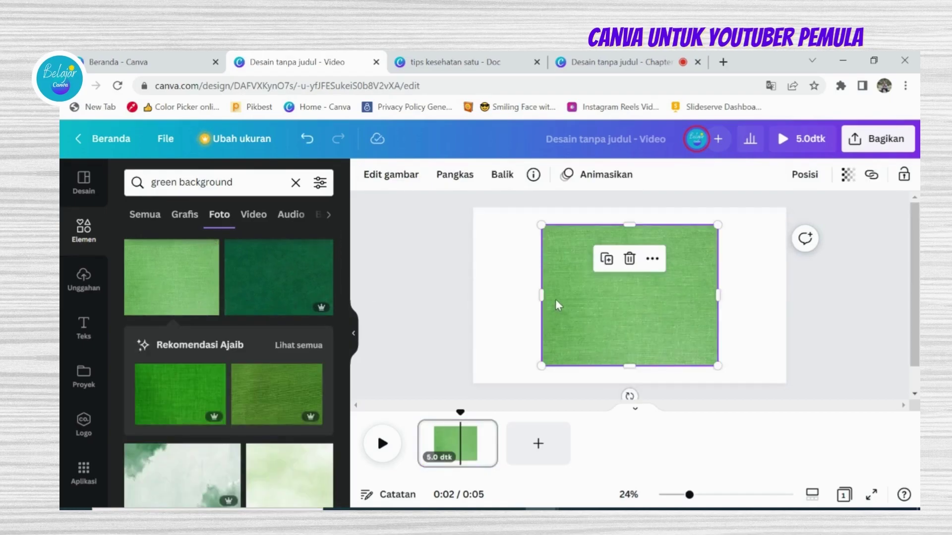
# - Stretch the green photo on all four sides so it covers the whole video page, and deselect it
pyautogui.moveTo(542, 295); pyautogui.dragTo(465, 296)
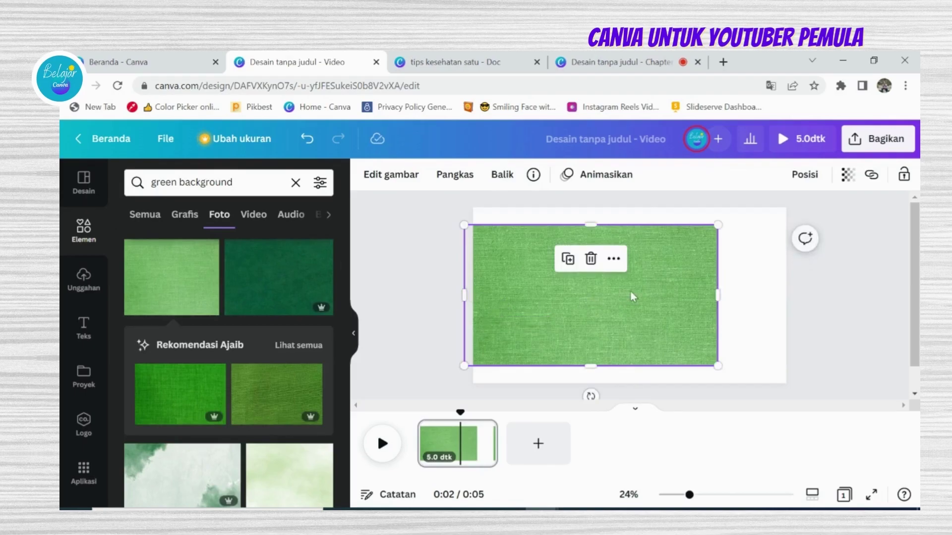
pyautogui.moveTo(721, 293); pyautogui.dragTo(799, 295)
pyautogui.click(761, 296)
pyautogui.click(741, 293)
pyautogui.moveTo(631, 365); pyautogui.dragTo(630, 390)
pyautogui.moveTo(638, 228); pyautogui.dragTo(637, 200)
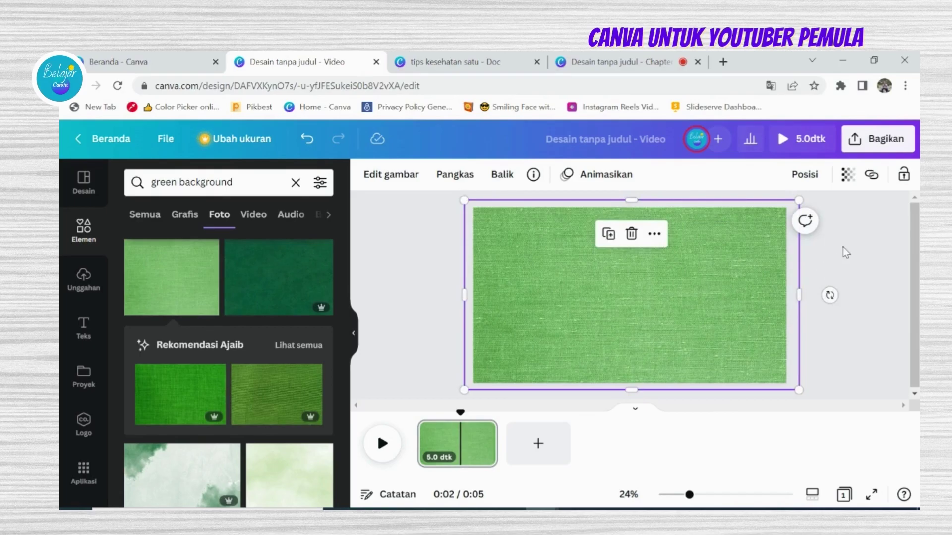
pyautogui.press('Escape')
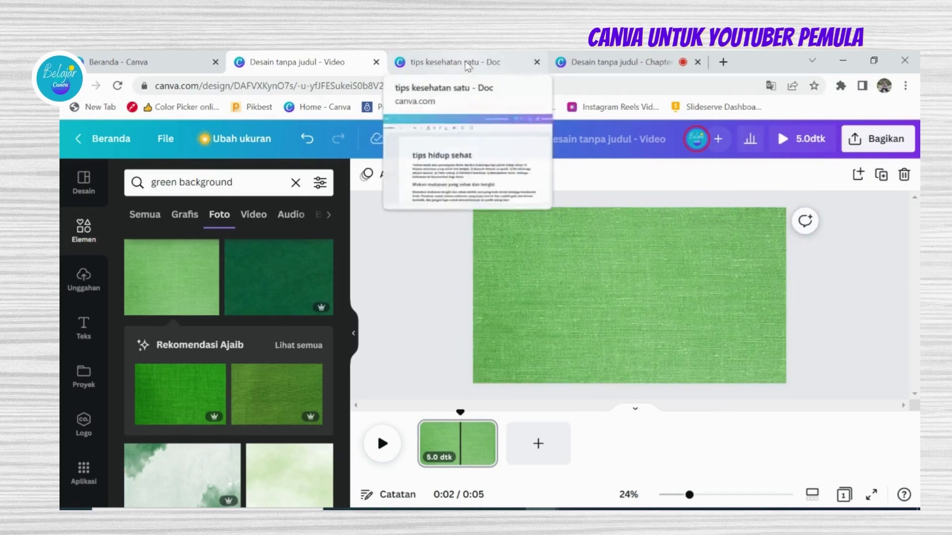
# - Switch to the "tips kesehatan satu" document and look through its sections down to "Manajemen stres"
pyautogui.click(468, 65)
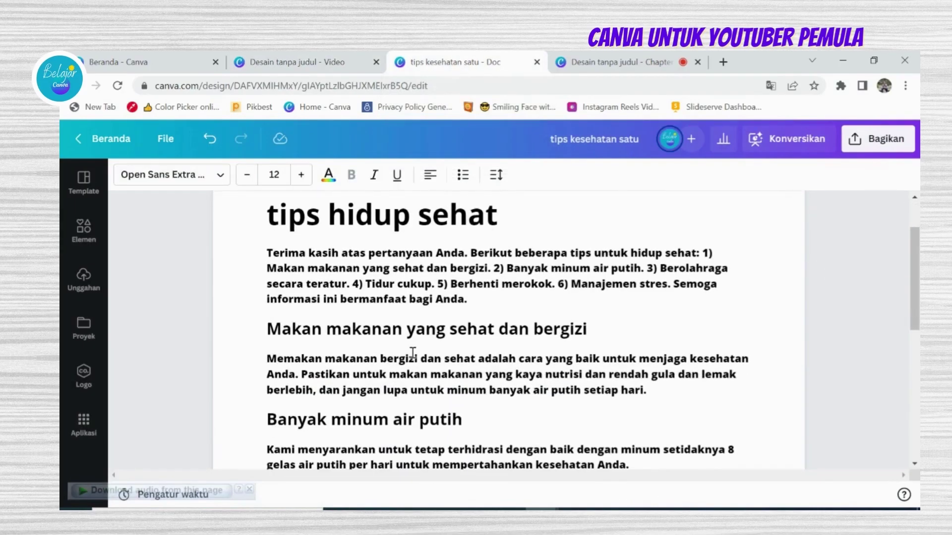
pyautogui.scroll(-4, 412, 353)
pyautogui.scroll(1, 404, 310)
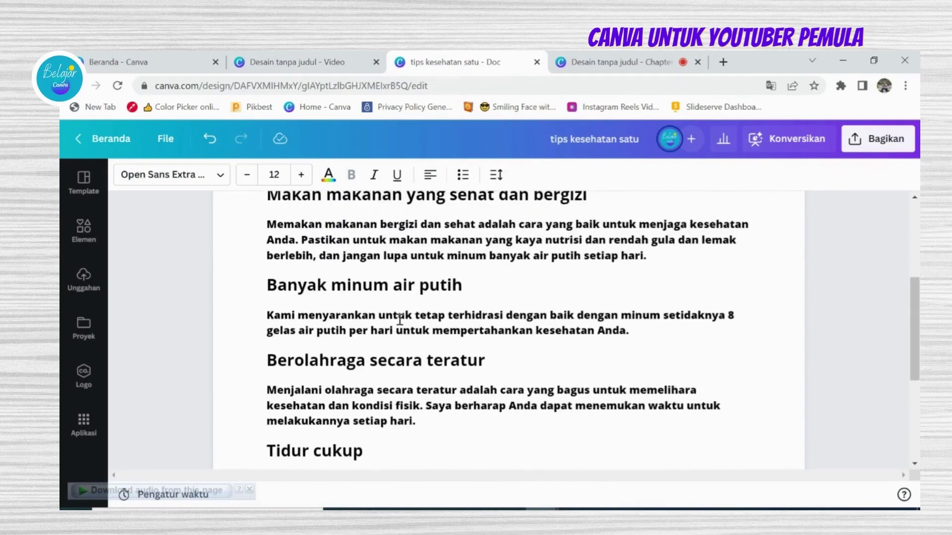
pyautogui.scroll(-2, 400, 319)
pyautogui.scroll(5, 399, 319)
pyautogui.scroll(-3, 400, 319)
pyautogui.scroll(-3, 400, 319)
pyautogui.scroll(-2, 373, 310)
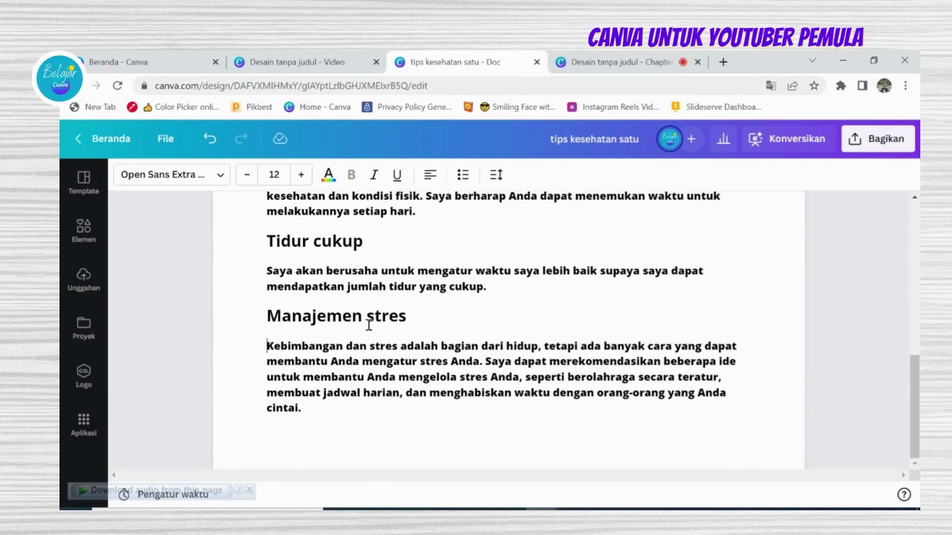
# - Return to the video design, add a heading reading "5", and place it enlarged left of the page centre
pyautogui.click(296, 57)
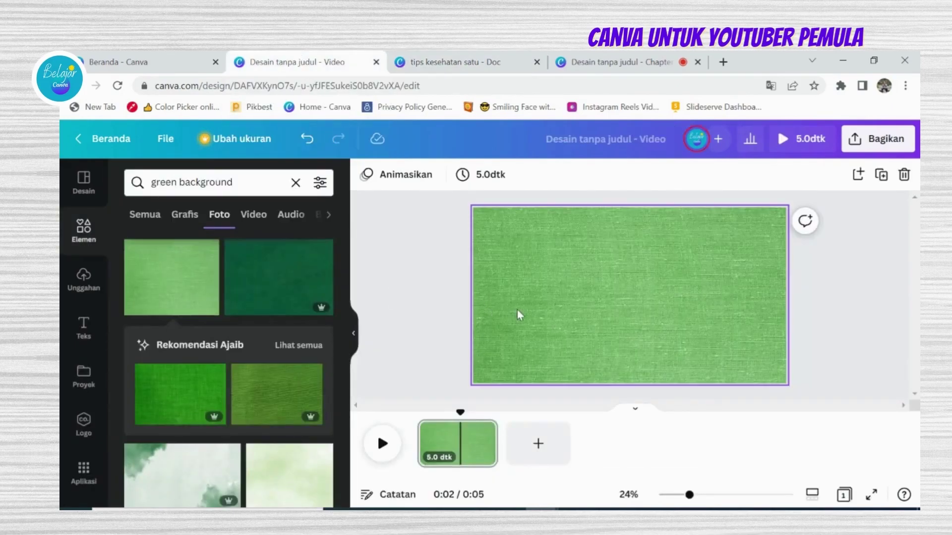
pyautogui.click(84, 328)
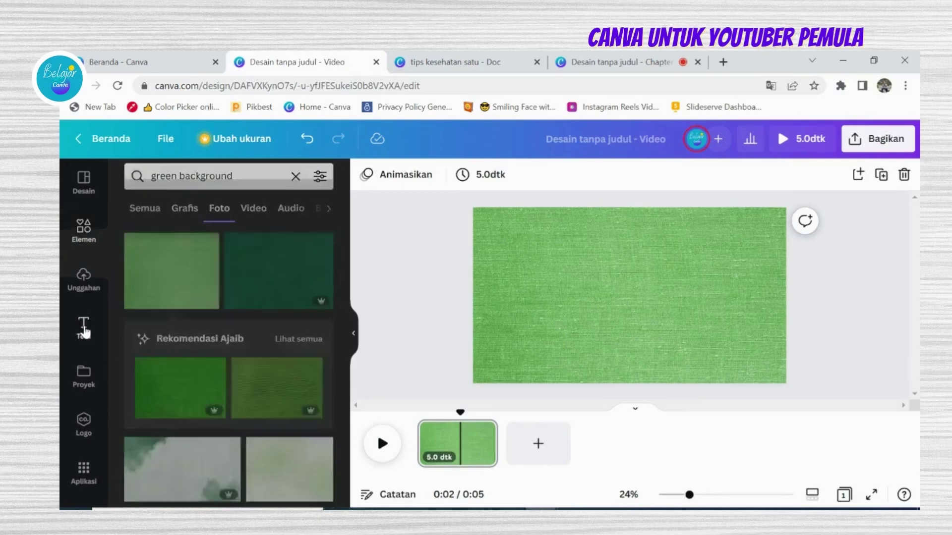
pyautogui.click(182, 283)
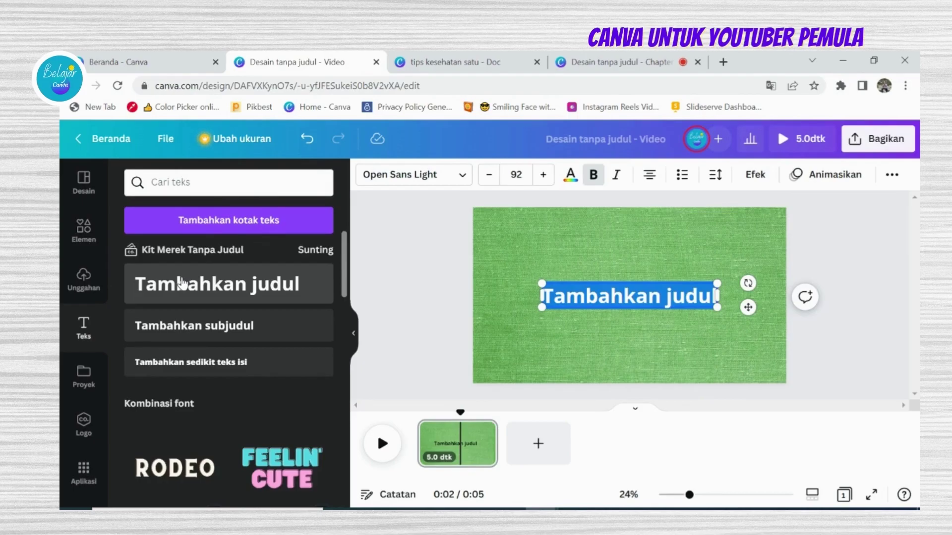
pyautogui.write('5')
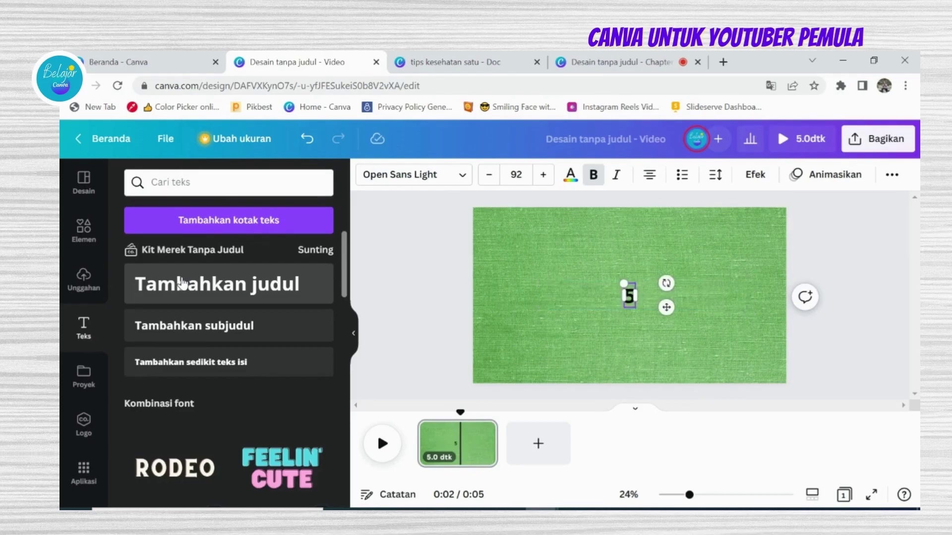
pyautogui.click(414, 315)
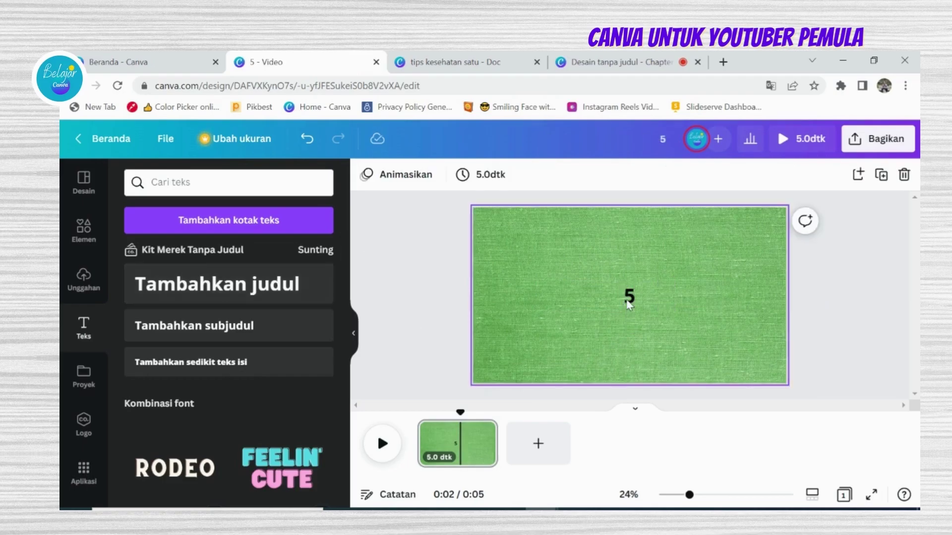
pyautogui.click(624, 293)
pyautogui.moveTo(623, 285); pyautogui.dragTo(528, 292)
pyautogui.click(412, 315)
# - Add a second heading reading "Tips", enlarge it to size 176, and place it at the upper right of the "5"
pyautogui.click(241, 298)
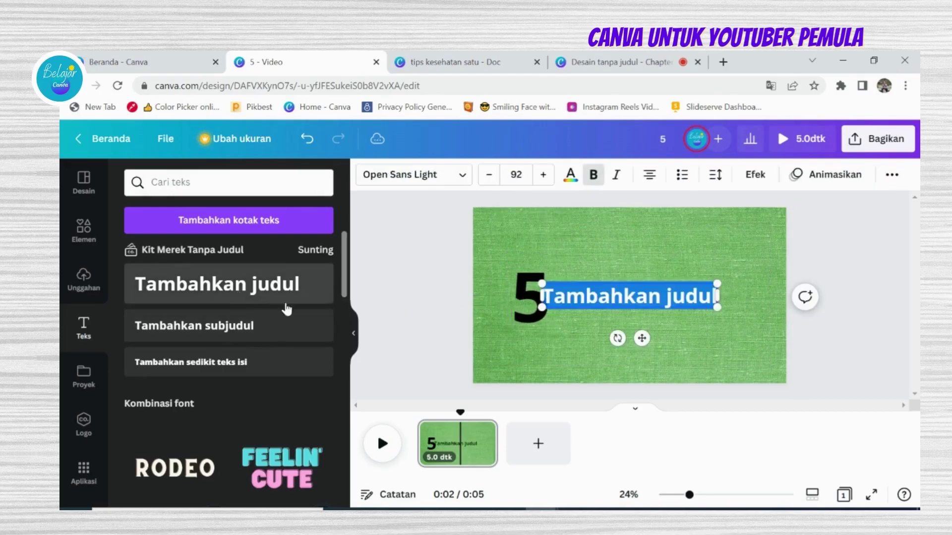
pyautogui.write('Tips')
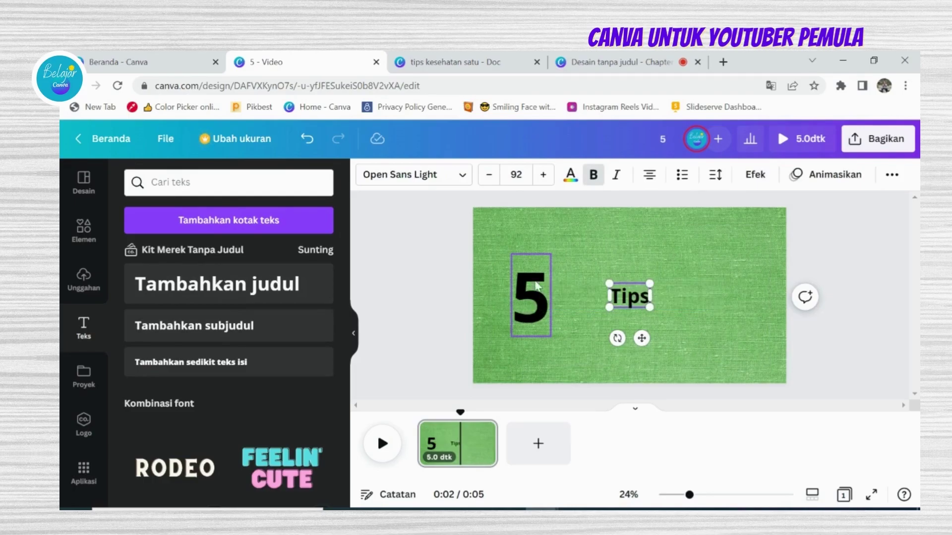
pyautogui.click(430, 249)
pyautogui.click(645, 295)
pyautogui.moveTo(650, 283); pyautogui.dragTo(582, 260)
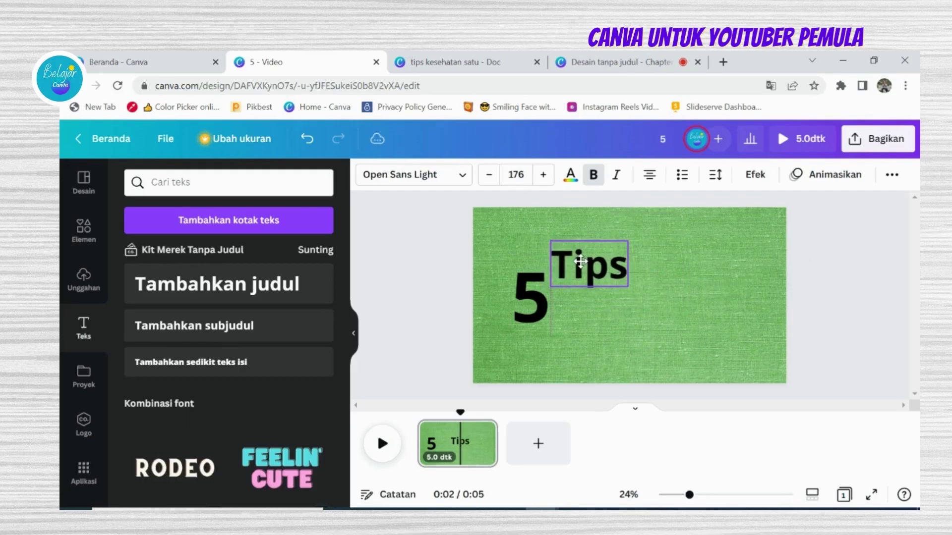
# - Add a heading reading "kesehatan" below "Tips" and enlarge it to size 150 on a single line
pyautogui.click(288, 296)
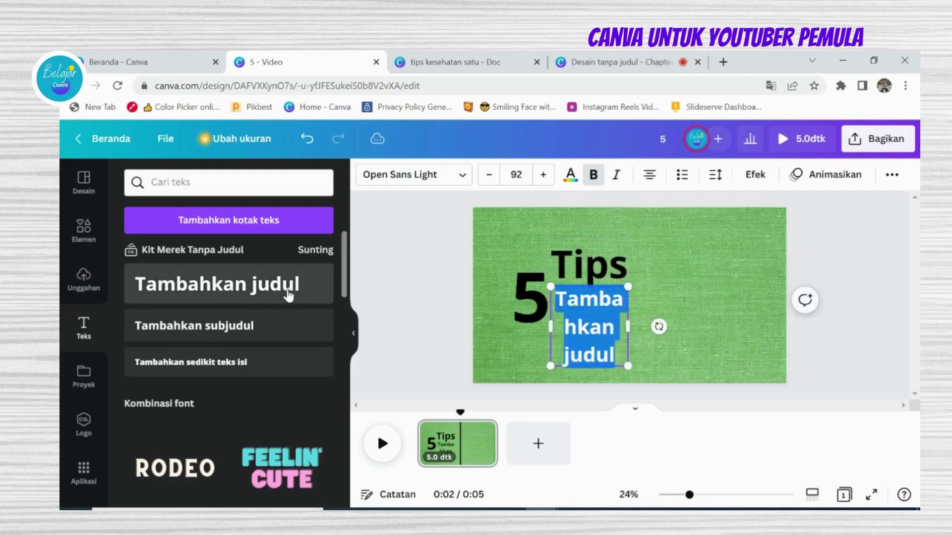
pyautogui.write('kesehatan')
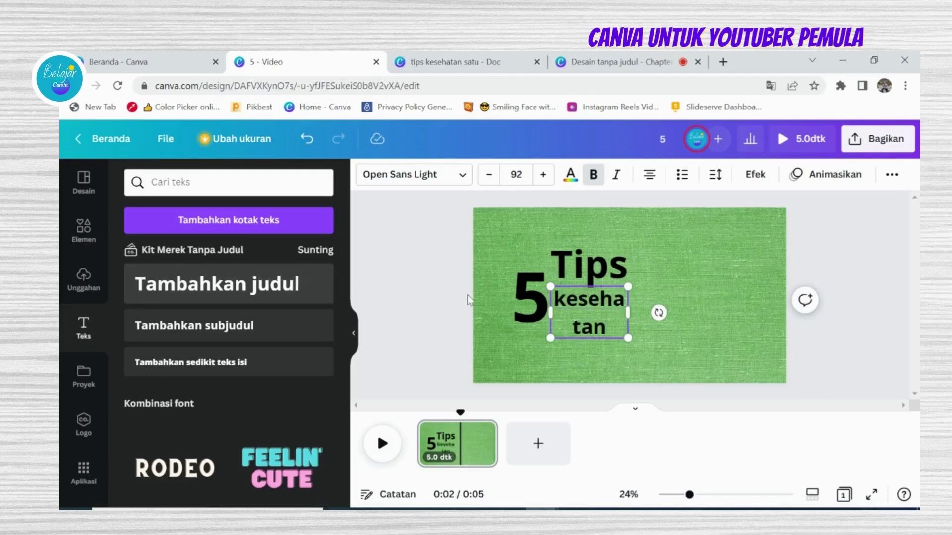
pyautogui.moveTo(631, 311); pyautogui.dragTo(744, 358)
pyautogui.click(845, 293)
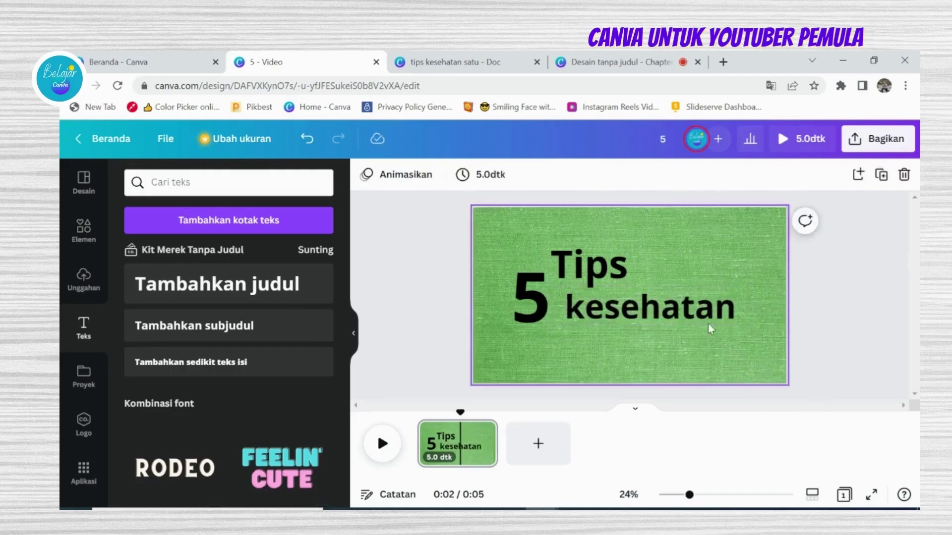
# - Shift "kesehatan" and "Tips" slightly down and to the right beside the "5"
pyautogui.moveTo(673, 307); pyautogui.dragTo(679, 315)
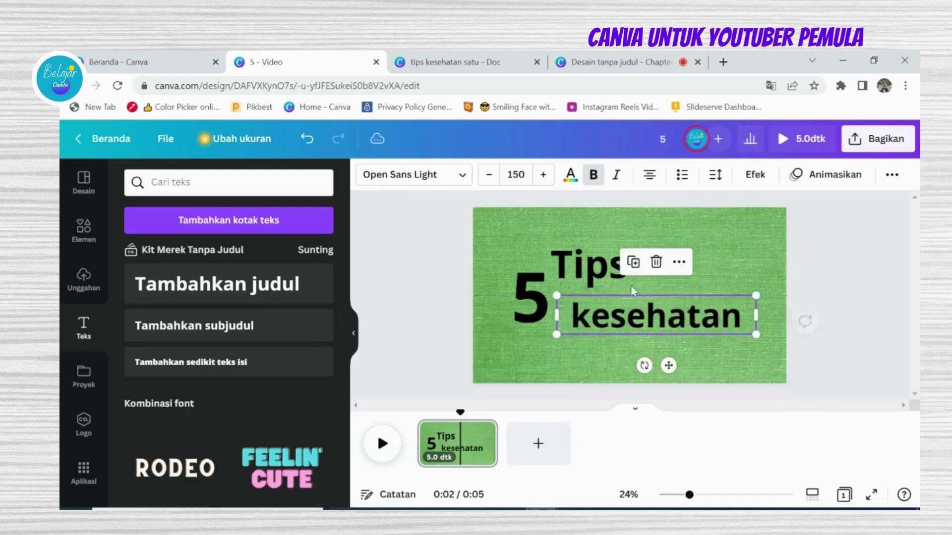
pyautogui.moveTo(592, 263); pyautogui.dragTo(596, 273)
pyautogui.click(526, 300)
pyautogui.click(449, 311)
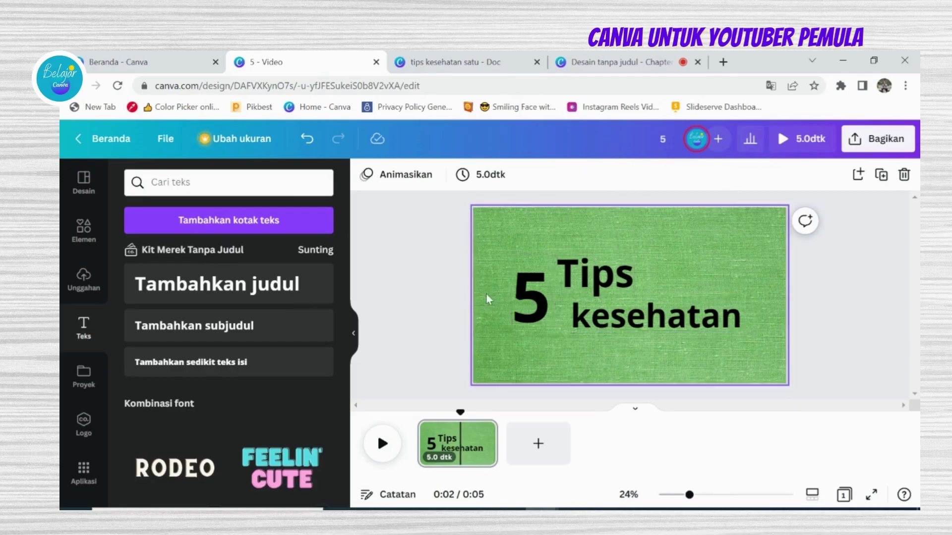
# - Search the graphics for "olahraga", add the knee-raising figure silhouette, and place it enlarged near the page's right edge
pyautogui.click(84, 233)
pyautogui.click(300, 183)
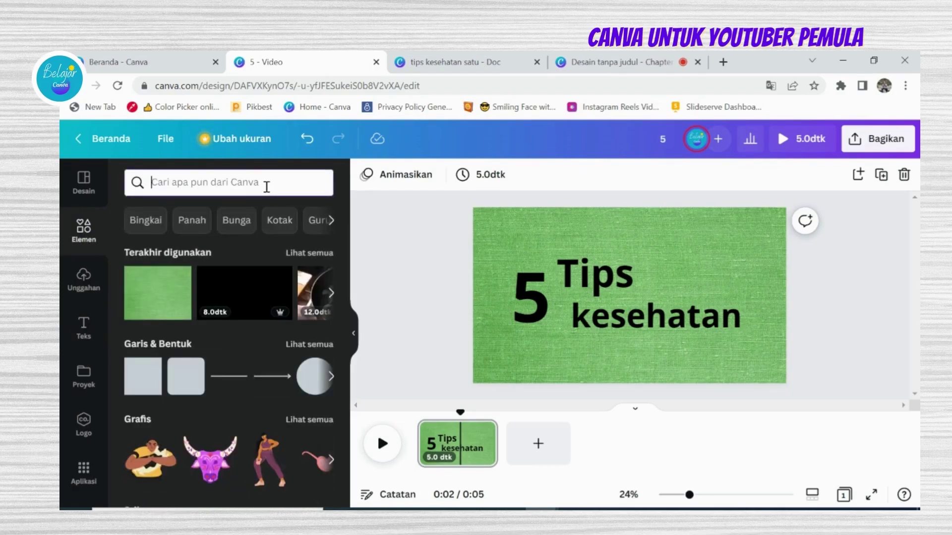
pyautogui.write('olahraga')
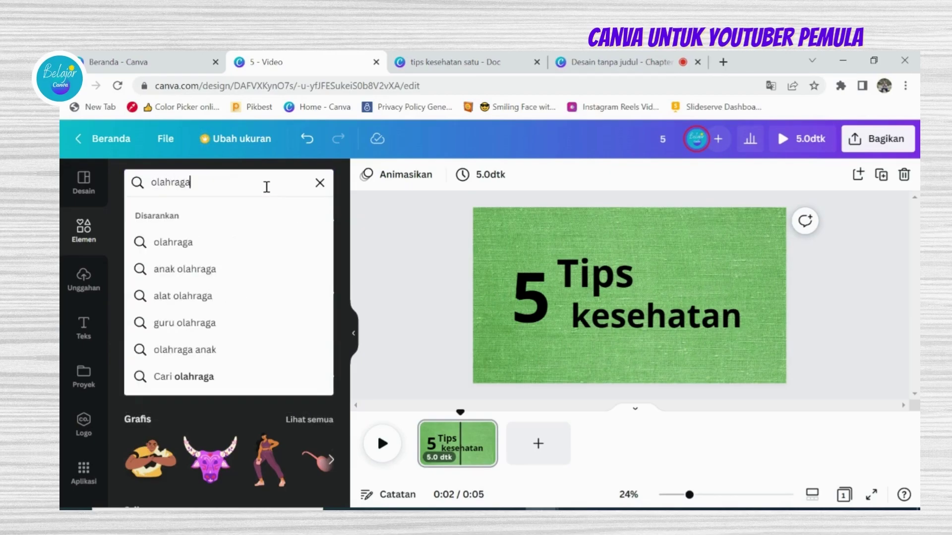
pyautogui.press('Return')
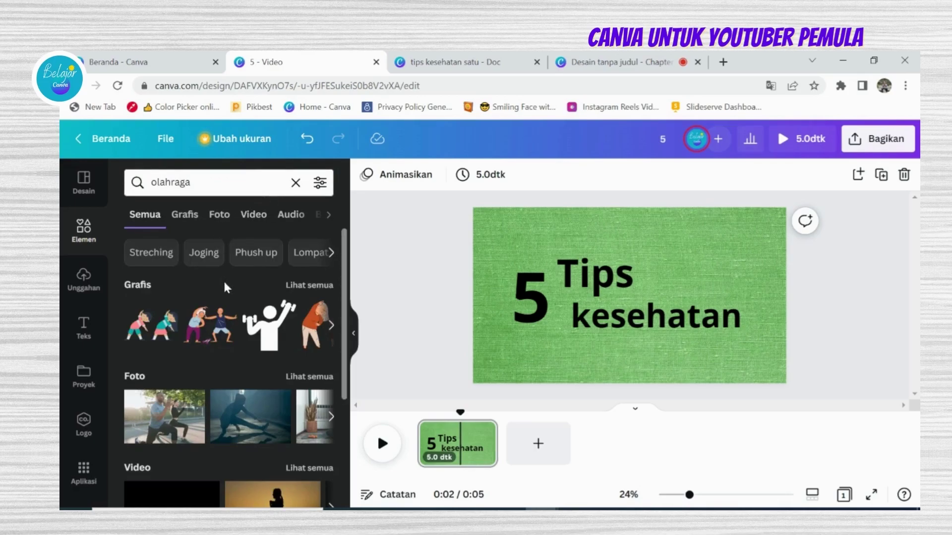
pyautogui.click(308, 286)
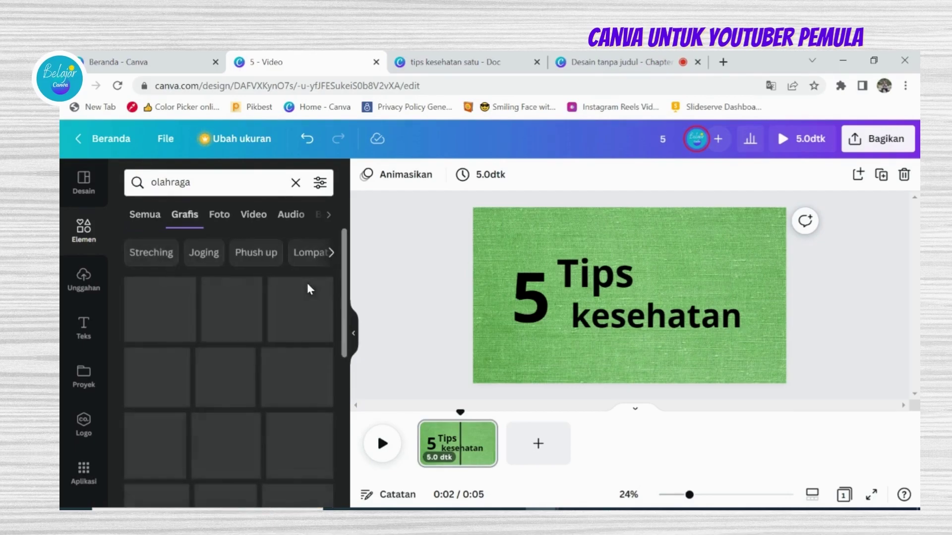
pyautogui.scroll(-1, 210, 330)
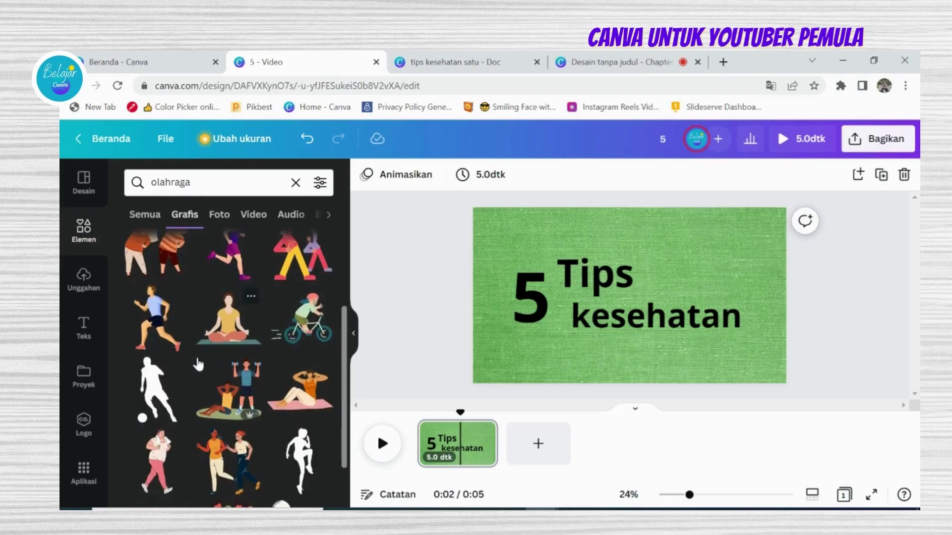
pyautogui.click(304, 451)
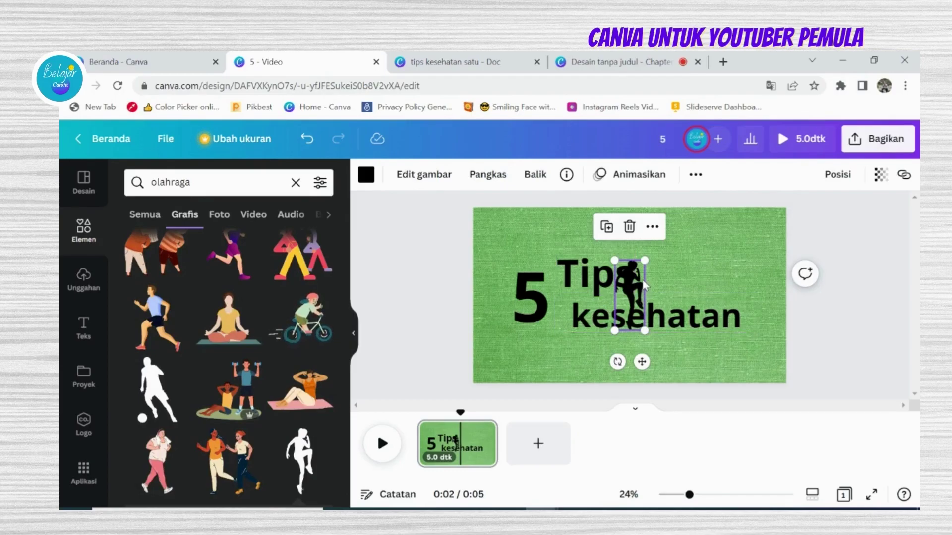
pyautogui.moveTo(644, 284); pyautogui.dragTo(739, 220)
pyautogui.moveTo(719, 269); pyautogui.dragTo(742, 306)
# - Move "kesehatan" and "Tips" to the left and enlarge the "5" to size 398
pyautogui.moveTo(677, 316); pyautogui.dragTo(658, 318)
pyautogui.moveTo(596, 282); pyautogui.dragTo(581, 286)
pyautogui.click(509, 292)
pyautogui.click(515, 289)
pyautogui.moveTo(503, 241); pyautogui.dragTo(494, 224)
# - Enlarge the exercising silhouette further and move it slightly inward to the end of "kesehatan"
pyautogui.click(731, 263)
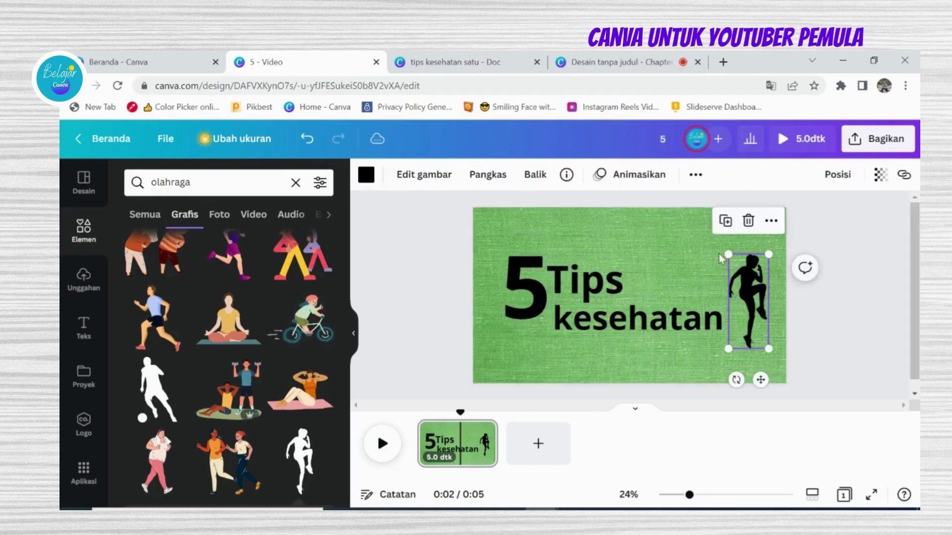
pyautogui.moveTo(728, 254); pyautogui.dragTo(742, 283)
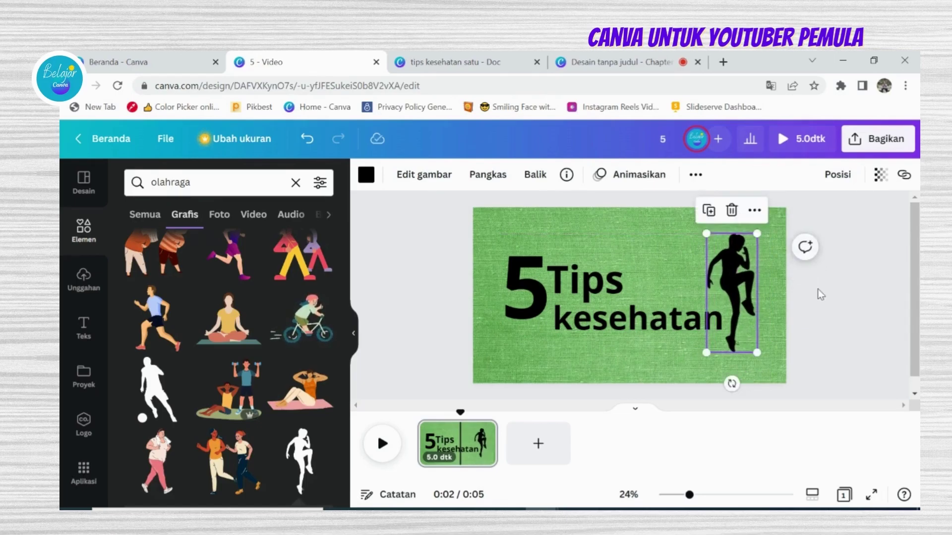
pyautogui.click(817, 290)
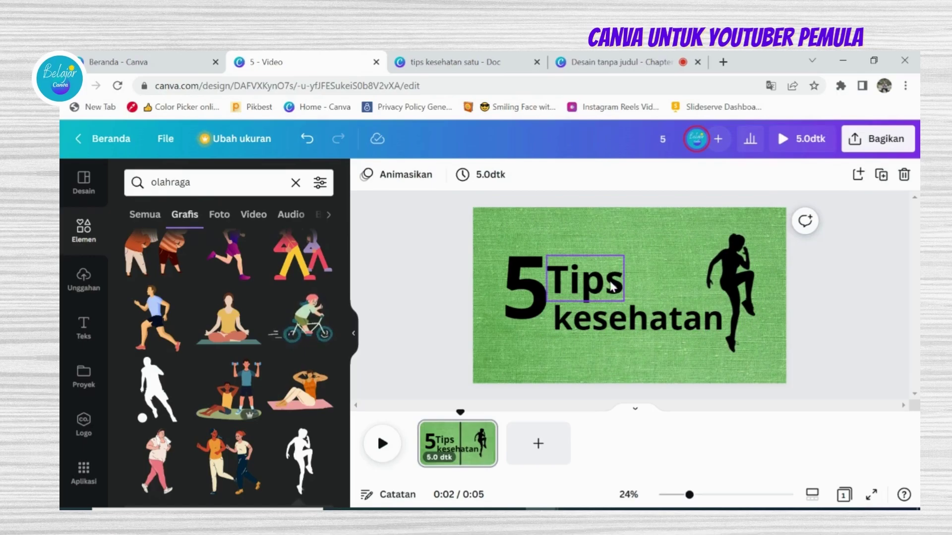
# - Set the font of "Tips" to Bangers and the font of "kesehatan" to Astoria Beauty
pyautogui.click(585, 278)
pyautogui.click(443, 185)
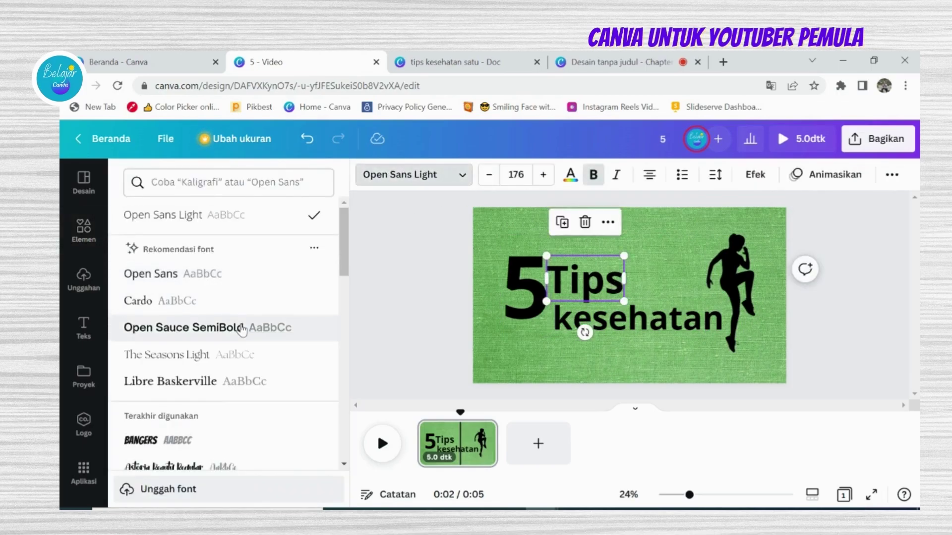
pyautogui.scroll(-3, 242, 329)
pyautogui.click(235, 306)
pyautogui.click(554, 333)
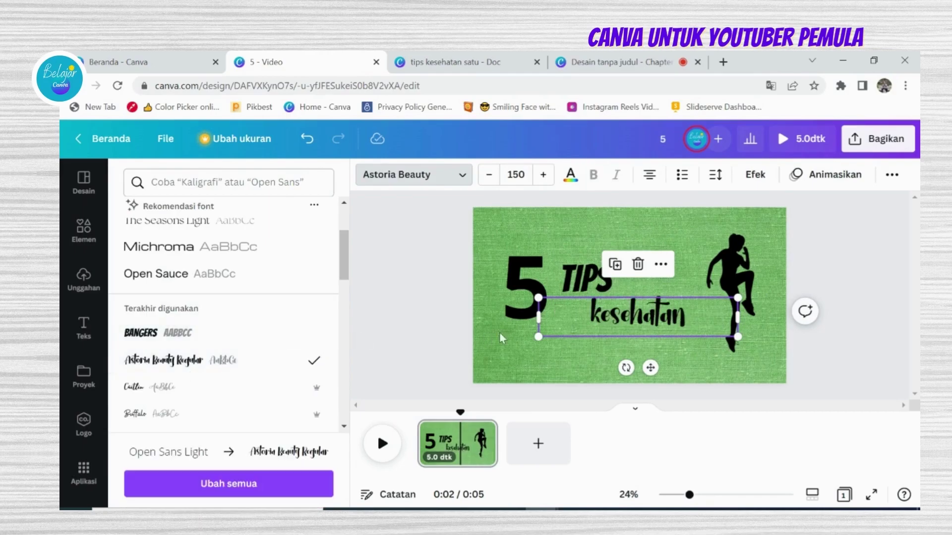
# - Enlarge "kesehatan" to size 248 and position it directly under "Tips"
pyautogui.moveTo(539, 318); pyautogui.dragTo(559, 361)
pyautogui.moveTo(611, 328); pyautogui.dragTo(610, 328)
pyautogui.click(385, 333)
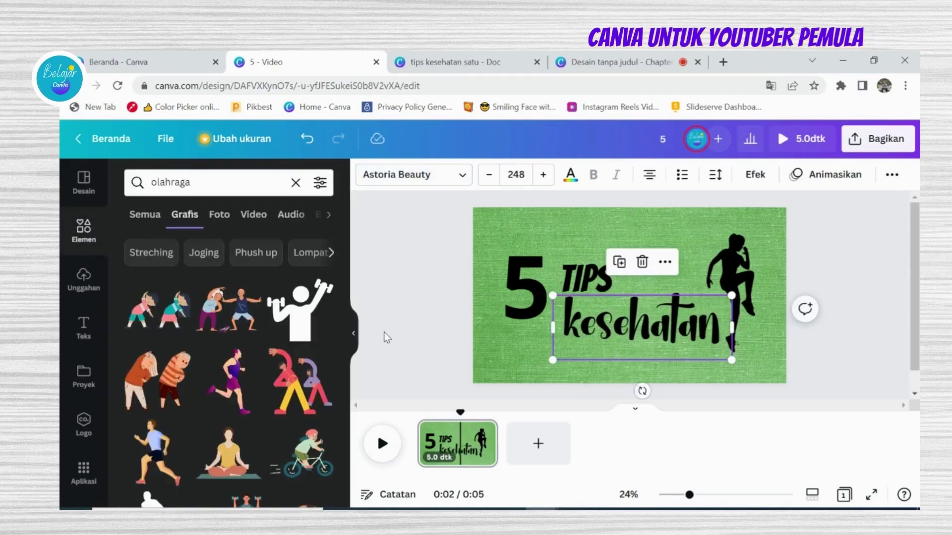
pyautogui.click(384, 333)
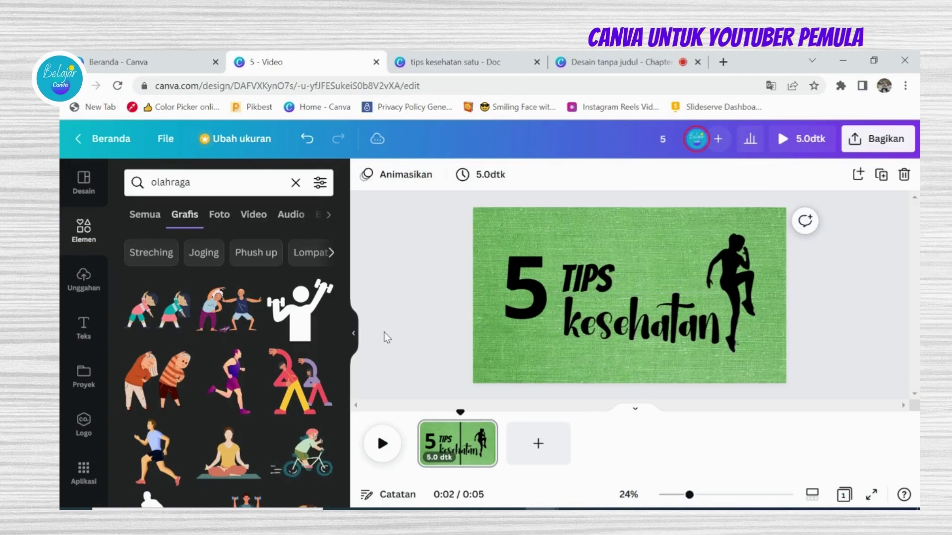
# - Recolour the exercising silhouette white from the standard colours
pyautogui.click(726, 278)
pyautogui.click(366, 175)
pyautogui.scroll(-2, 193, 312)
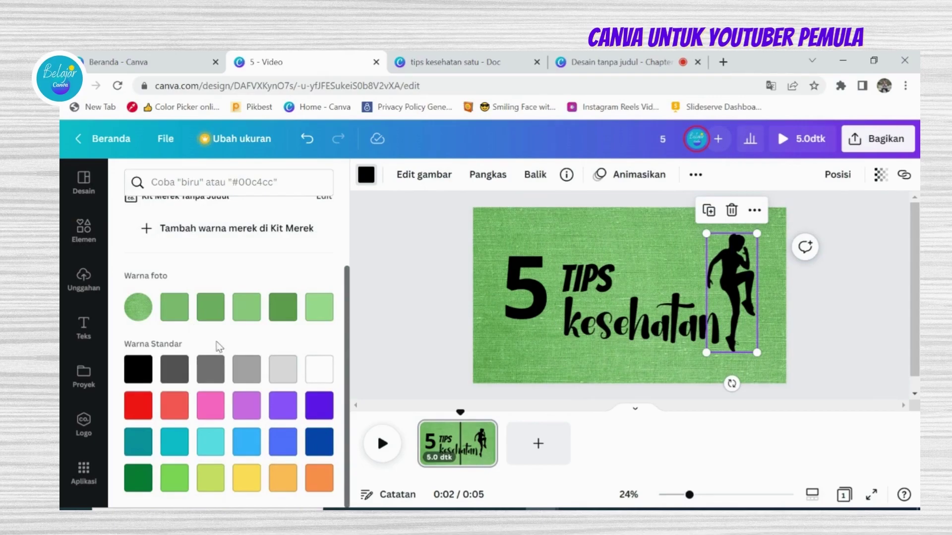
pyautogui.click(323, 364)
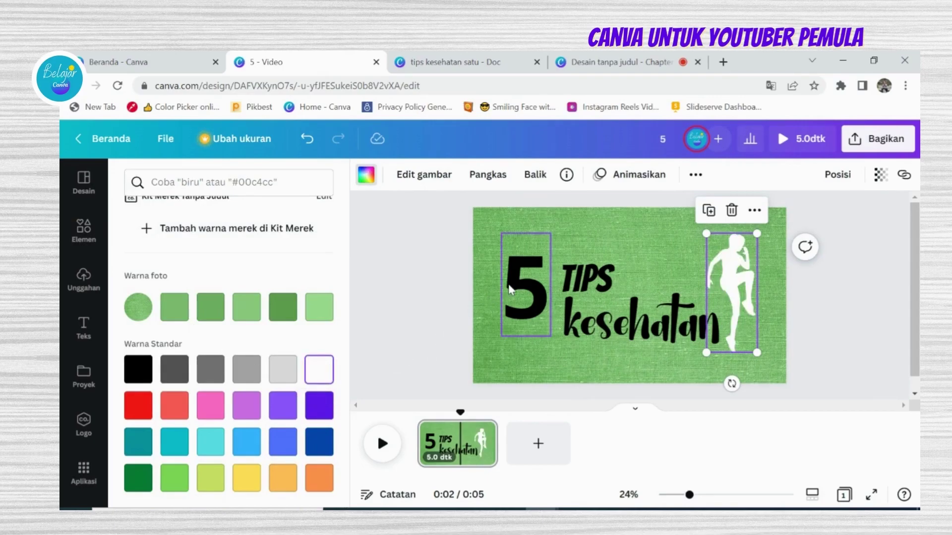
# - Try yellow on the "5" and settle on red from the standard colours
pyautogui.click(511, 290)
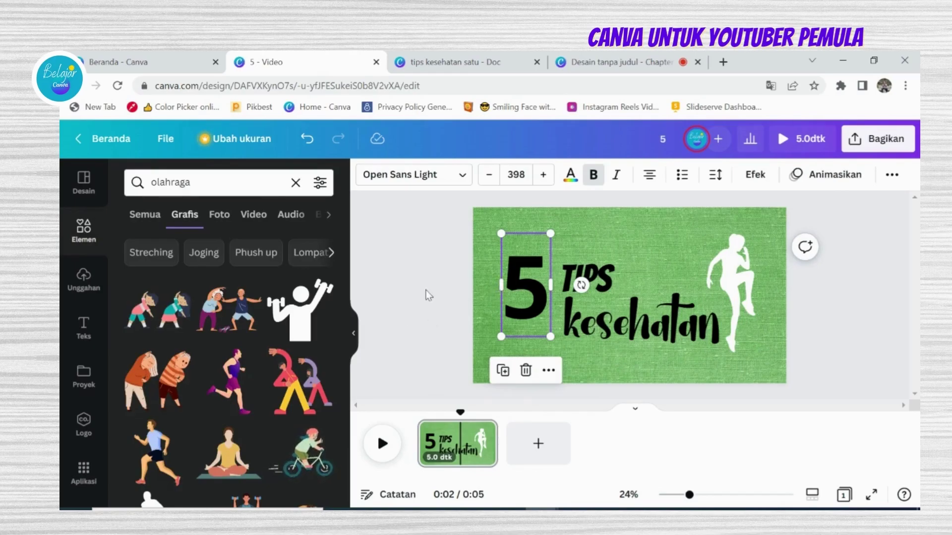
pyautogui.click(570, 177)
pyautogui.scroll(-3, 227, 404)
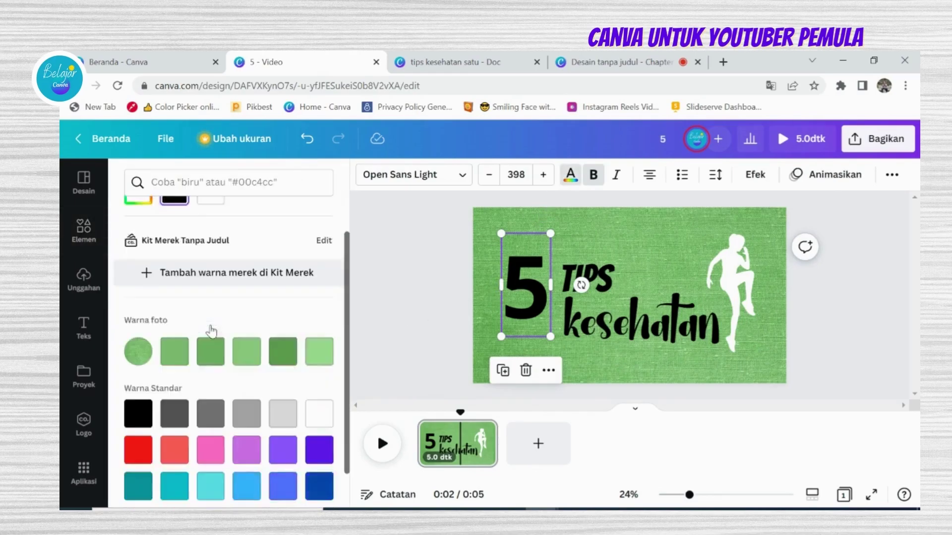
pyautogui.click(255, 481)
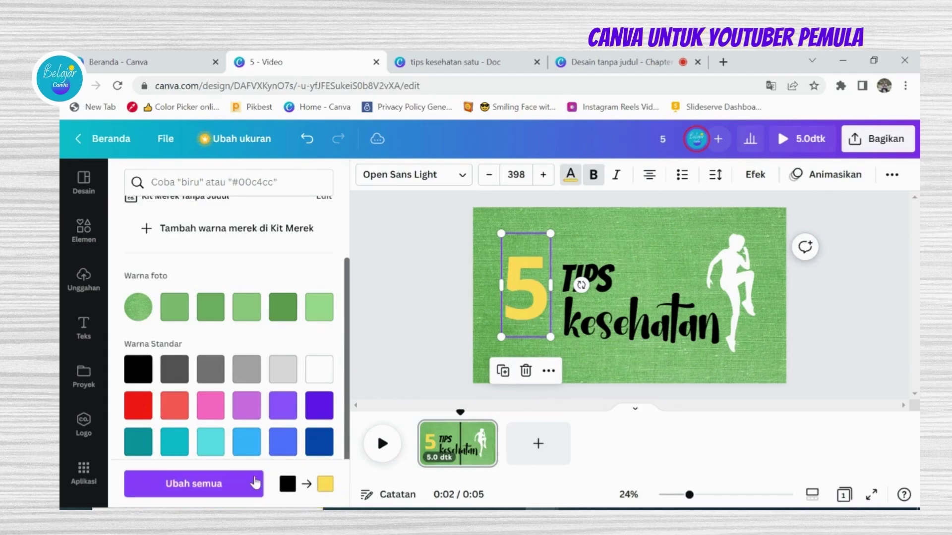
pyautogui.click(138, 405)
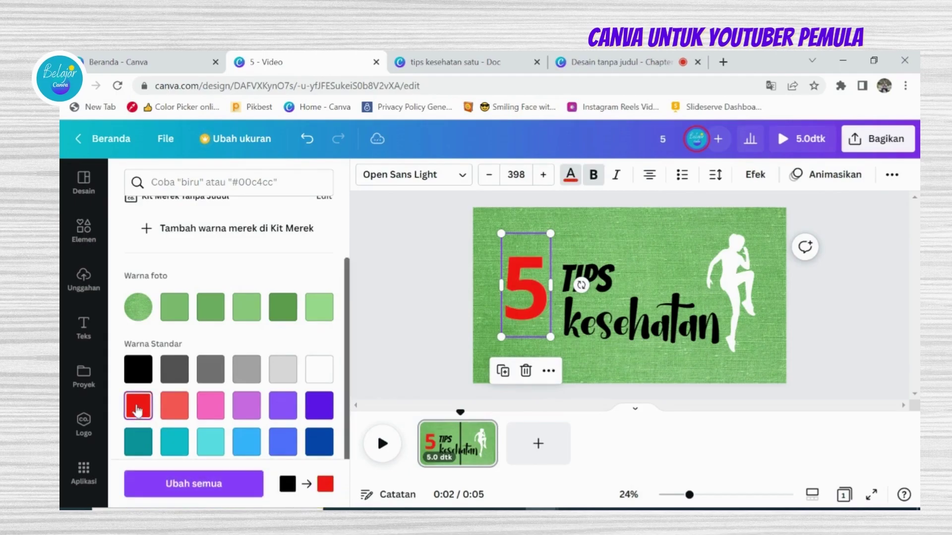
# - Colour the "Tips" and "kesehatan" texts yellow from the standard colours
pyautogui.click(570, 285)
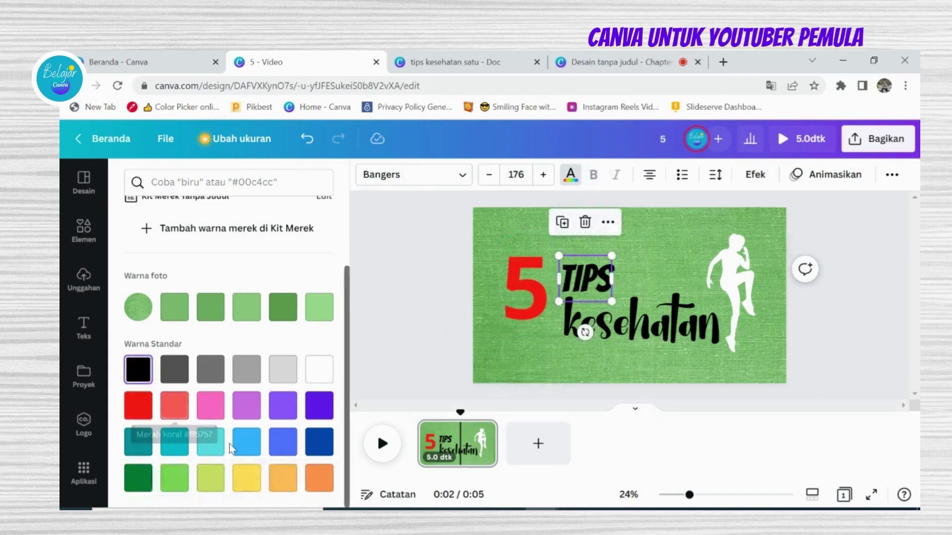
pyautogui.click(254, 481)
pyautogui.click(576, 351)
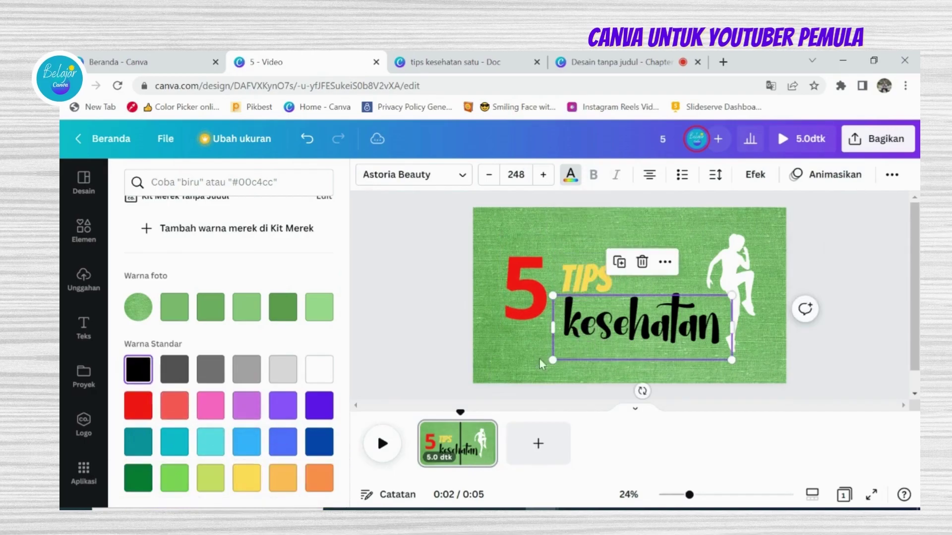
pyautogui.click(245, 478)
pyautogui.click(387, 343)
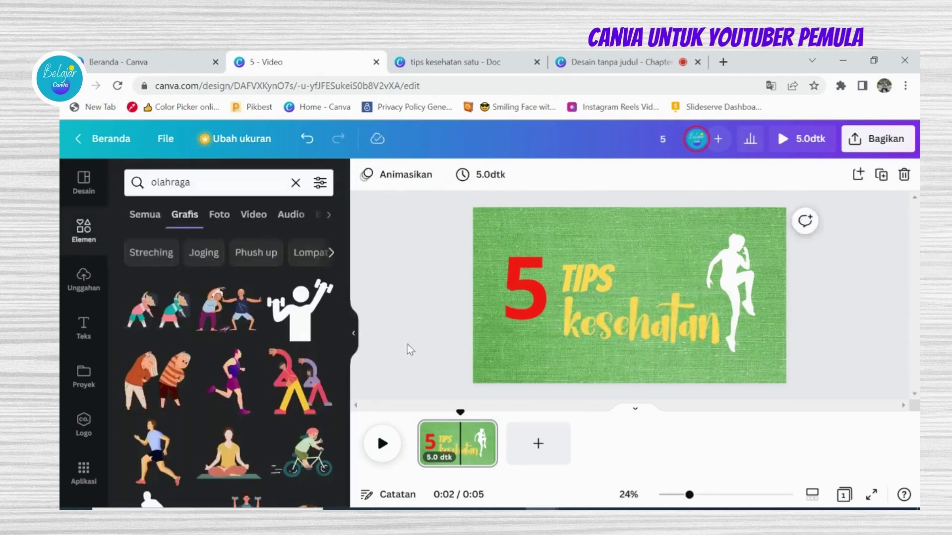
# - Apply the Bayangan shadow effect to the "Tips" text and colour the shadow black
pyautogui.click(574, 277)
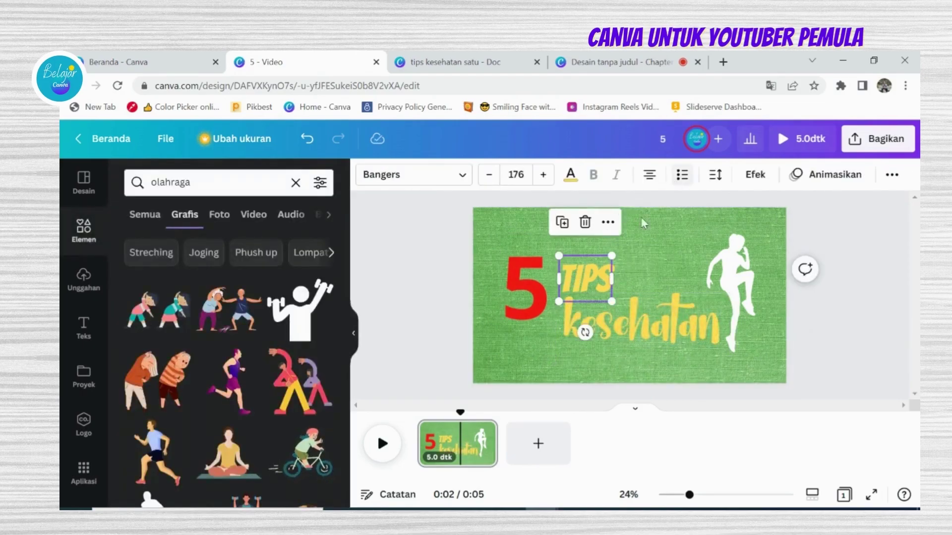
pyautogui.click(755, 176)
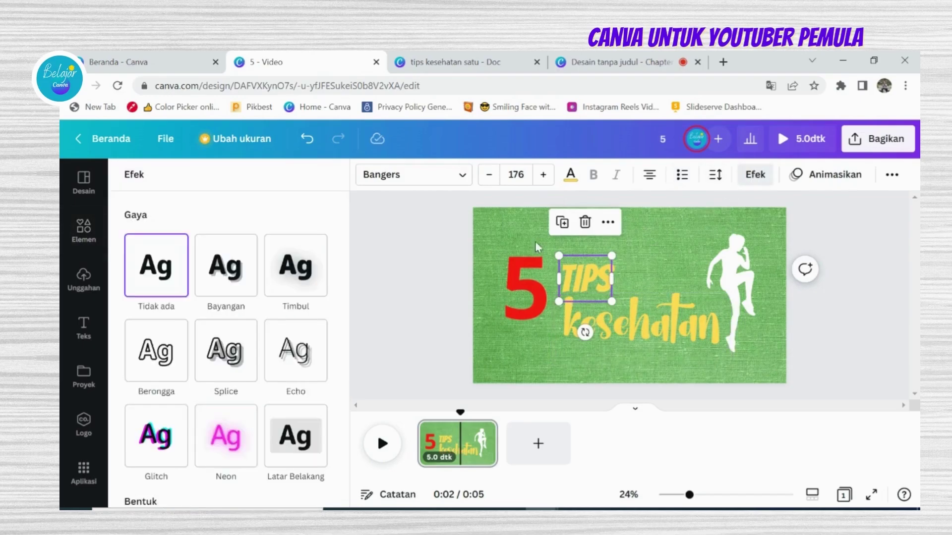
pyautogui.click(243, 283)
pyautogui.scroll(-2, 268, 382)
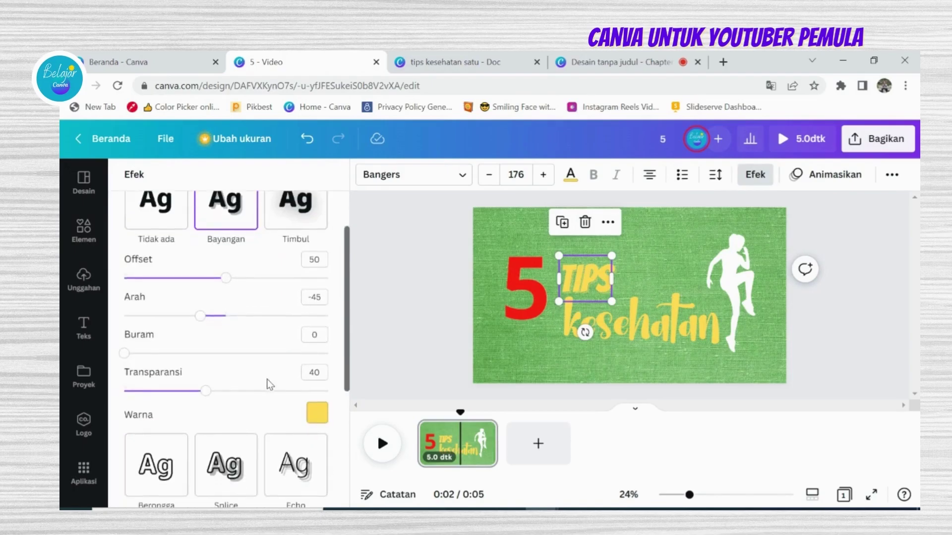
pyautogui.click(316, 414)
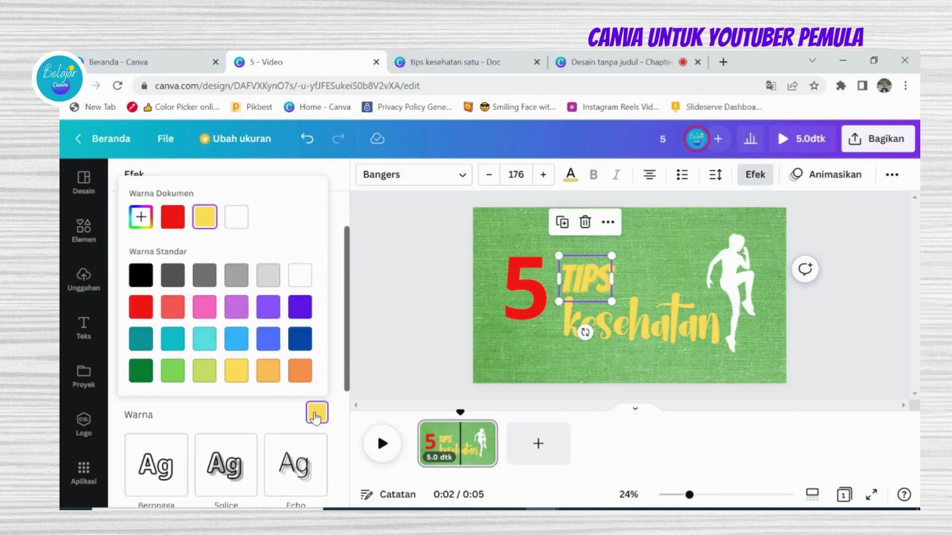
pyautogui.click(133, 281)
# - Add a Bayangan shadow to "kesehatan", trying red for its colour before settling on black
pyautogui.click(600, 353)
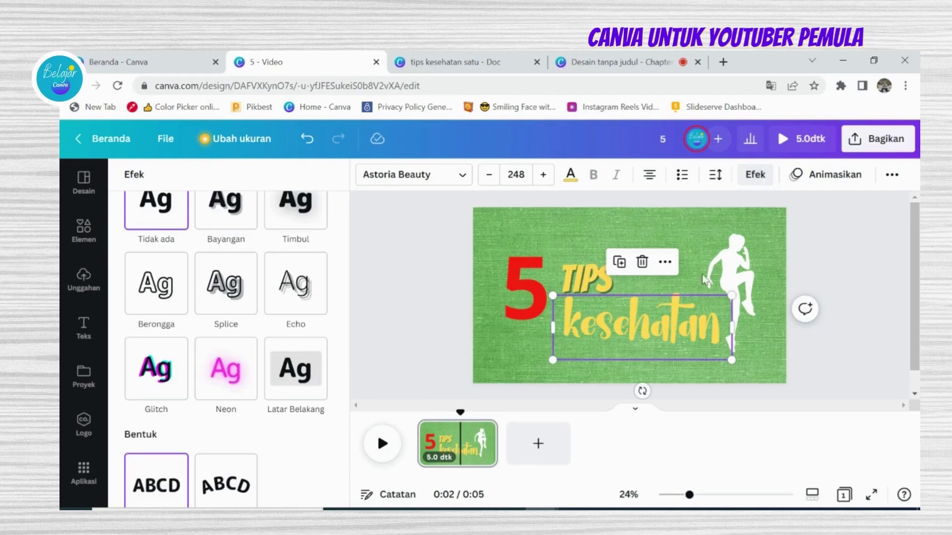
pyautogui.click(750, 179)
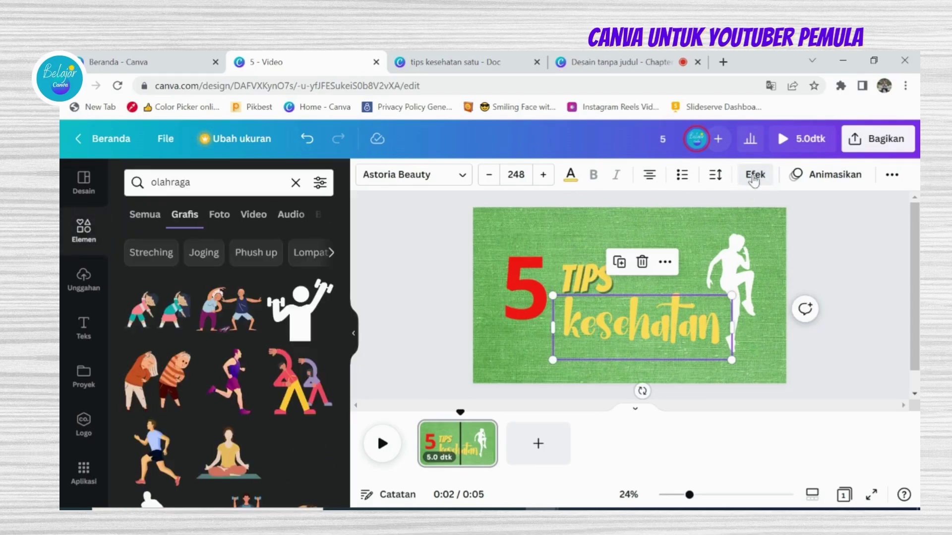
pyautogui.click(755, 179)
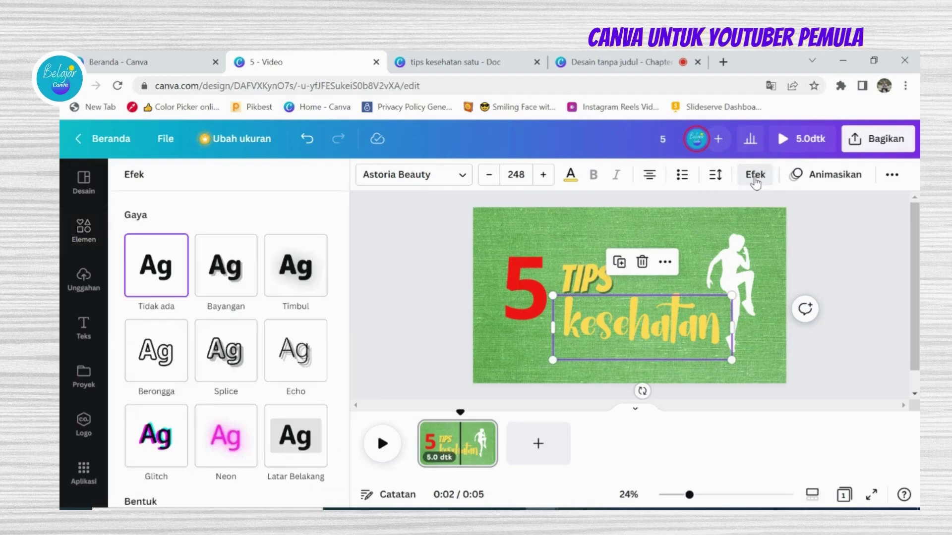
pyautogui.click(233, 272)
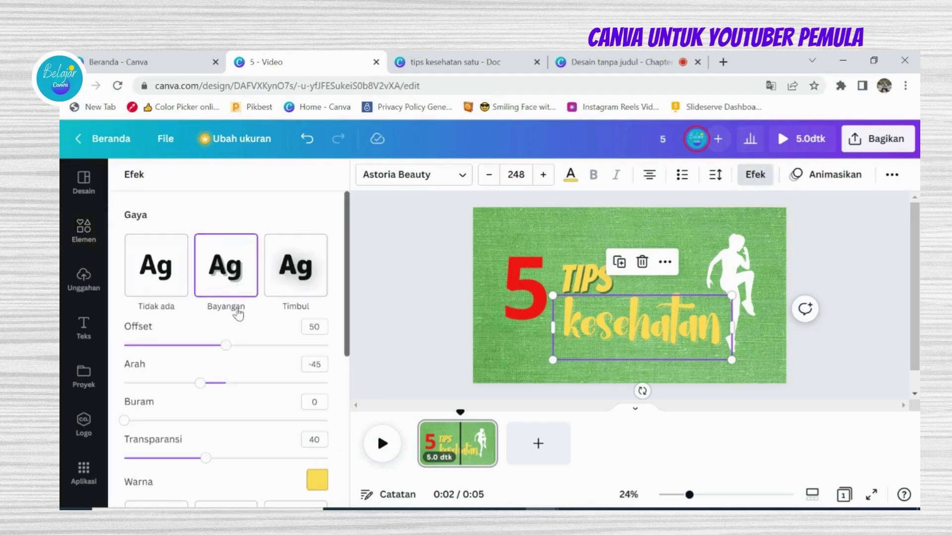
pyautogui.scroll(-1, 289, 387)
pyautogui.click(317, 415)
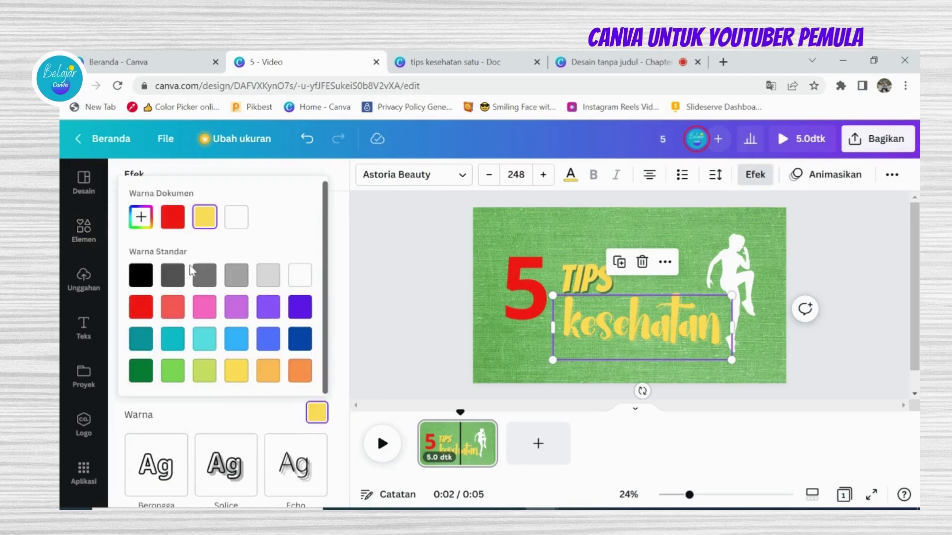
pyautogui.click(172, 219)
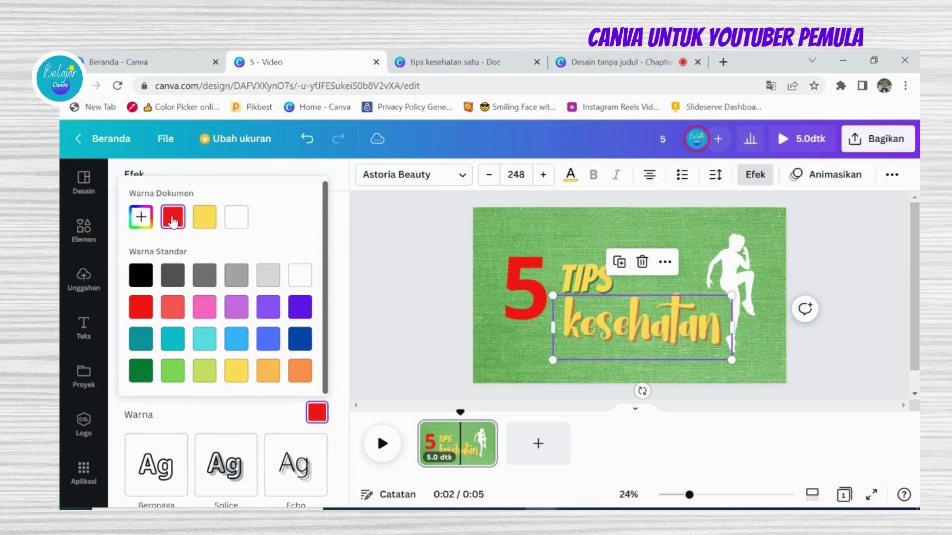
pyautogui.click(141, 275)
pyautogui.click(410, 289)
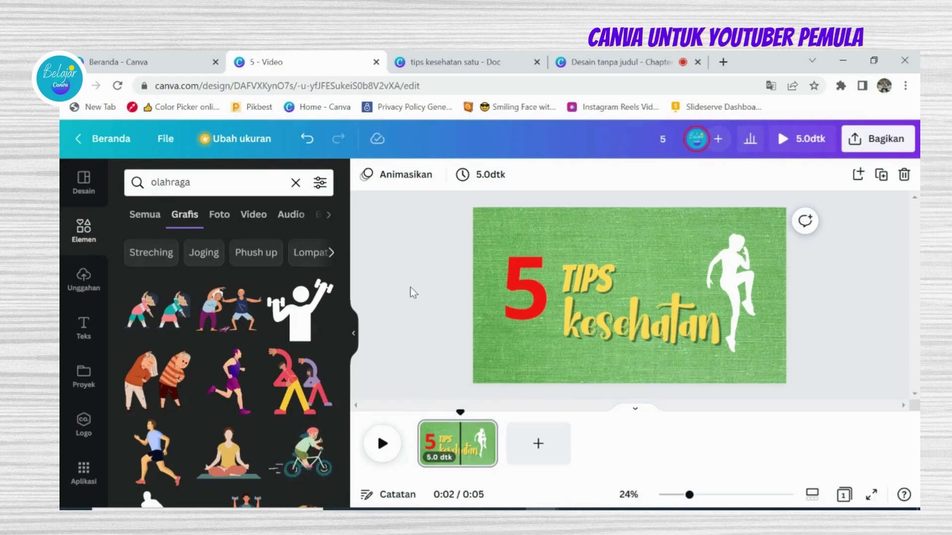
# - Try the Usap animation on the "5" and settle on Timbul, played on entry
pyautogui.click(514, 281)
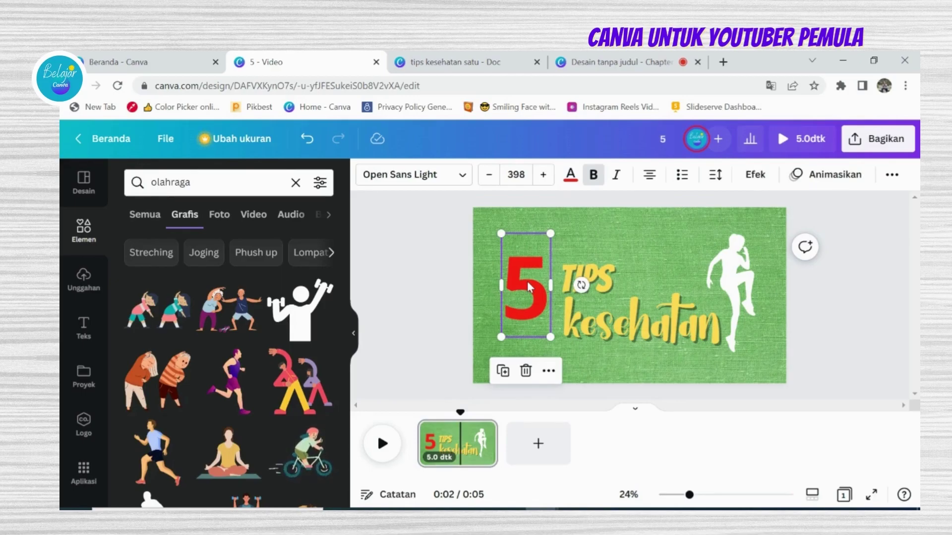
pyautogui.click(825, 175)
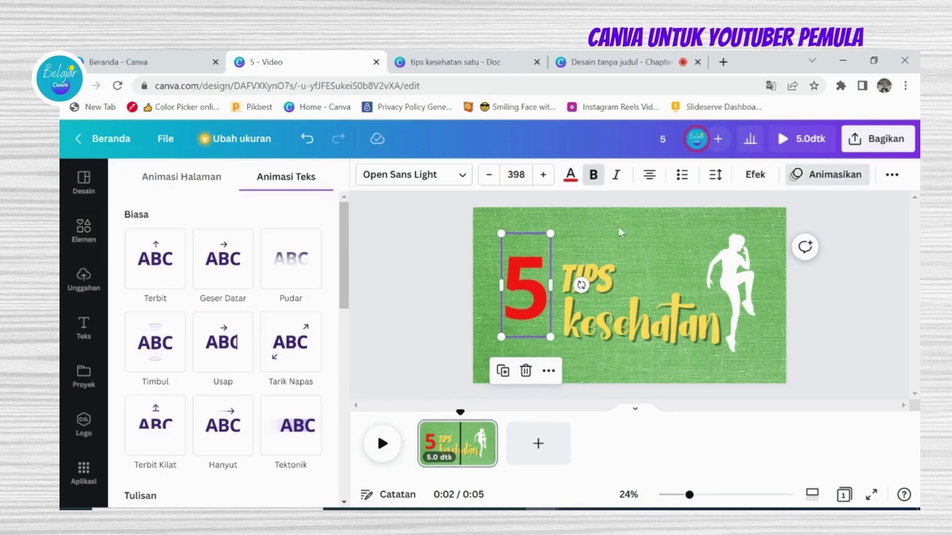
pyautogui.click(220, 346)
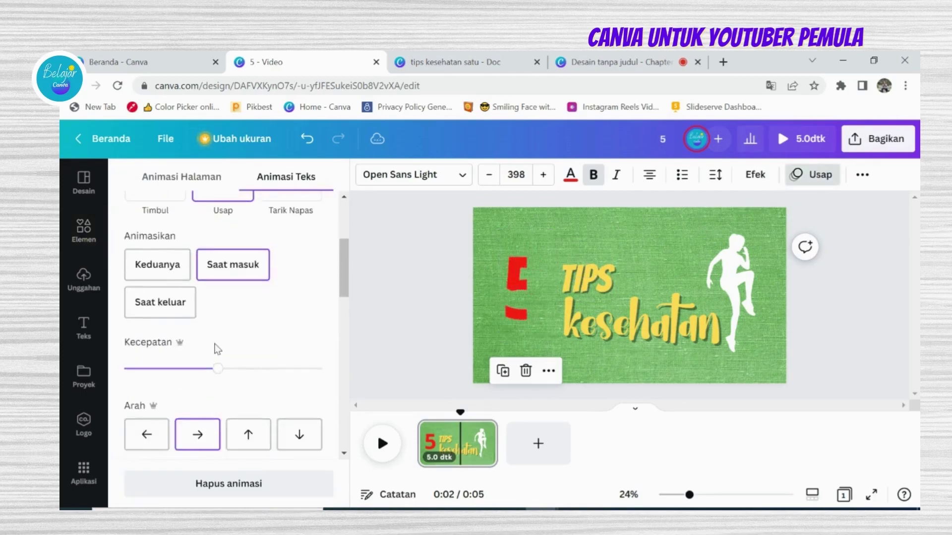
pyautogui.scroll(3, 217, 349)
pyautogui.click(155, 301)
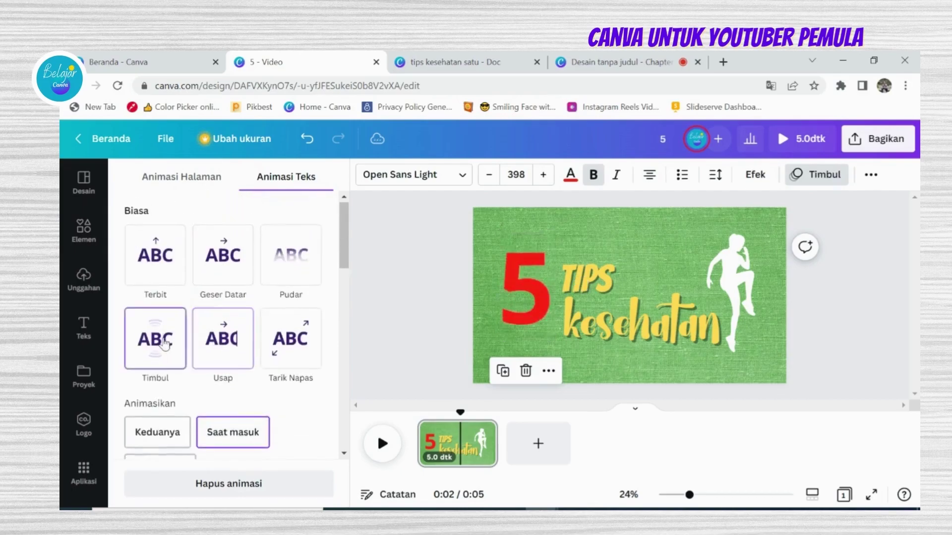
# - Apply a text animation to "Tips" and give "kesehatan" the Bergulung animation on entry
pyautogui.click(580, 283)
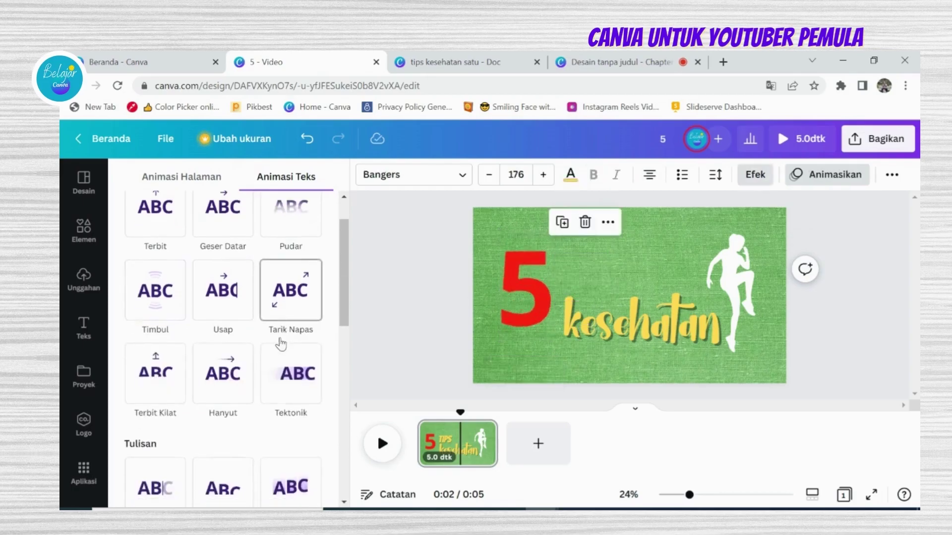
pyautogui.scroll(-5, 278, 338)
pyautogui.click(246, 325)
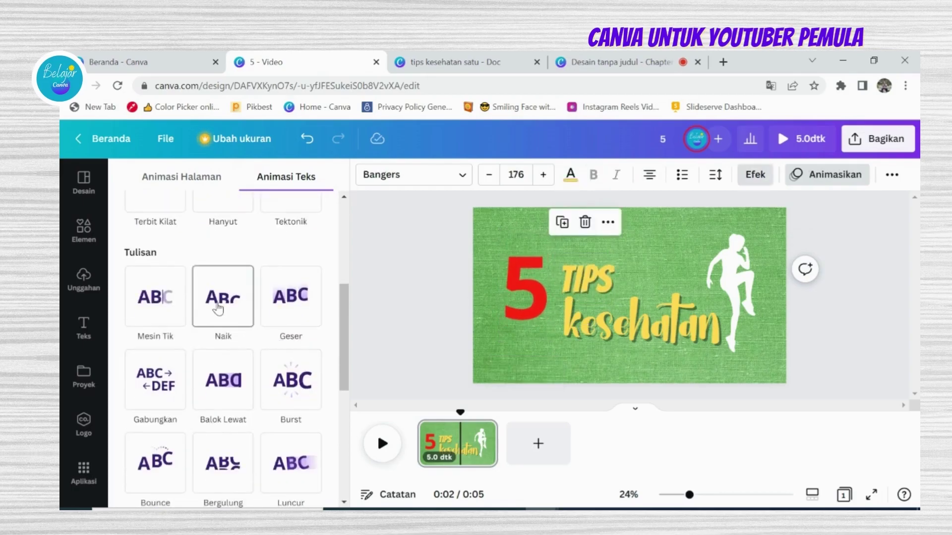
pyautogui.click(629, 331)
pyautogui.click(216, 311)
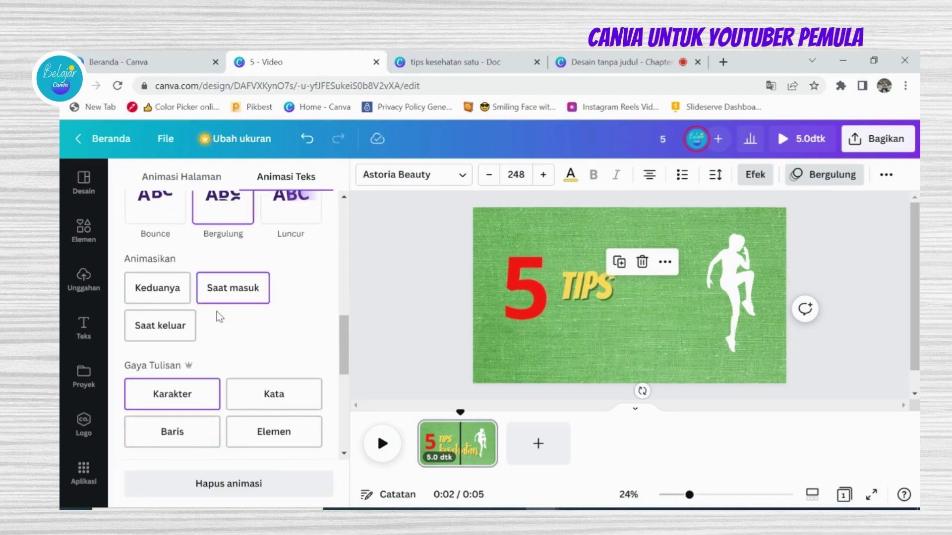
# - Animate the white exercising silhouette with Timbul, played on entry, and deselect it
pyautogui.click(717, 288)
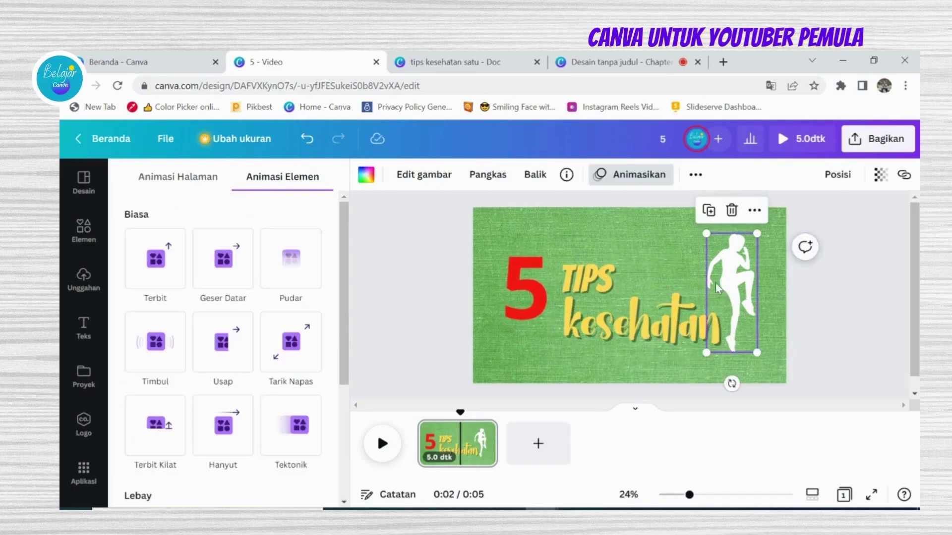
pyautogui.click(152, 352)
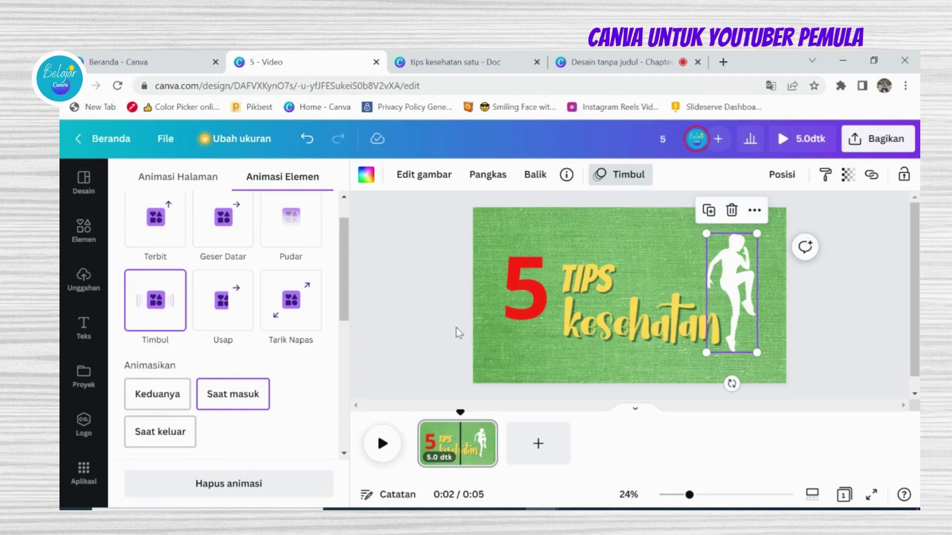
pyautogui.click(433, 303)
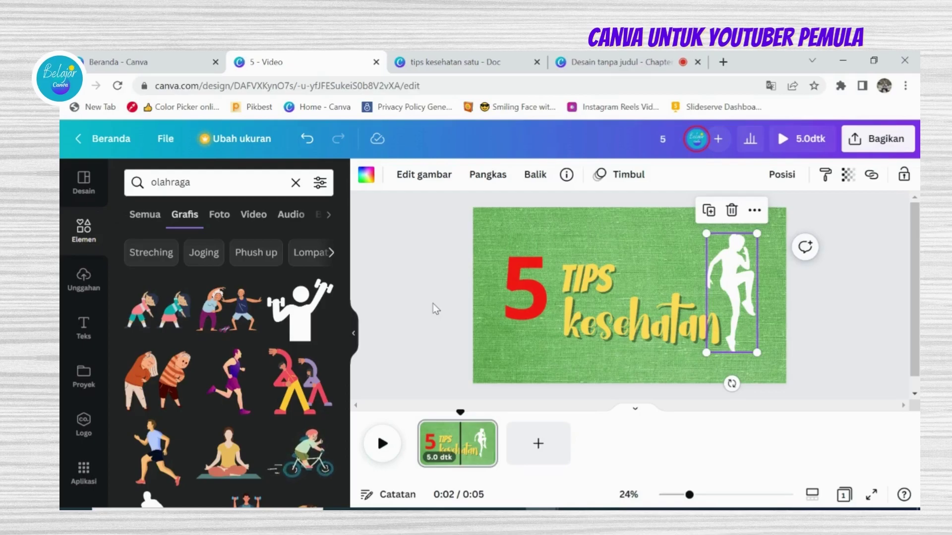
pyautogui.click(433, 301)
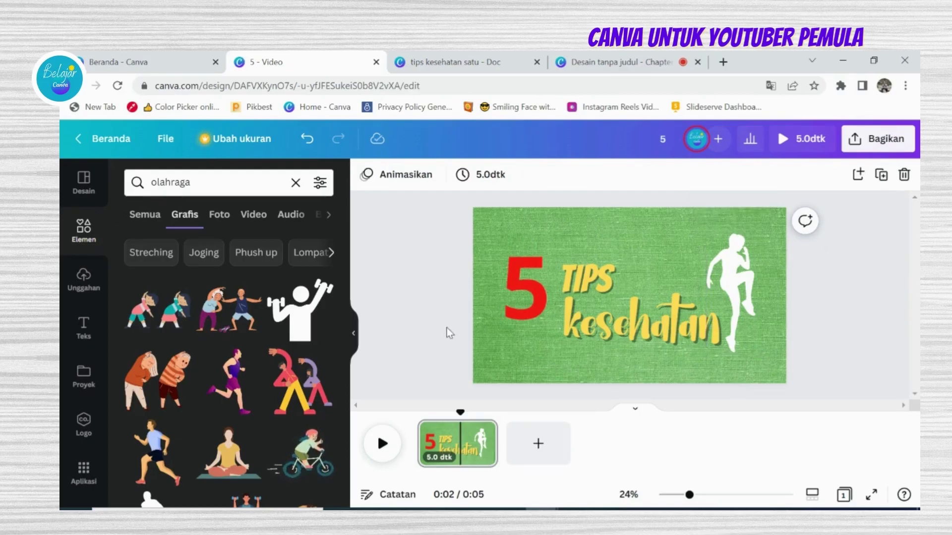
# - Add a blank second page after the title page and open the stock video library
pyautogui.click(538, 444)
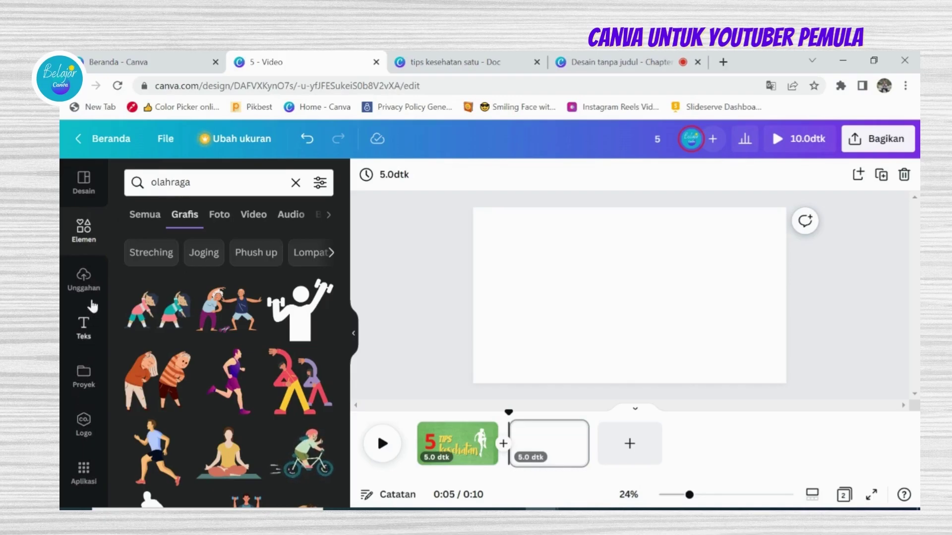
pyautogui.click(83, 471)
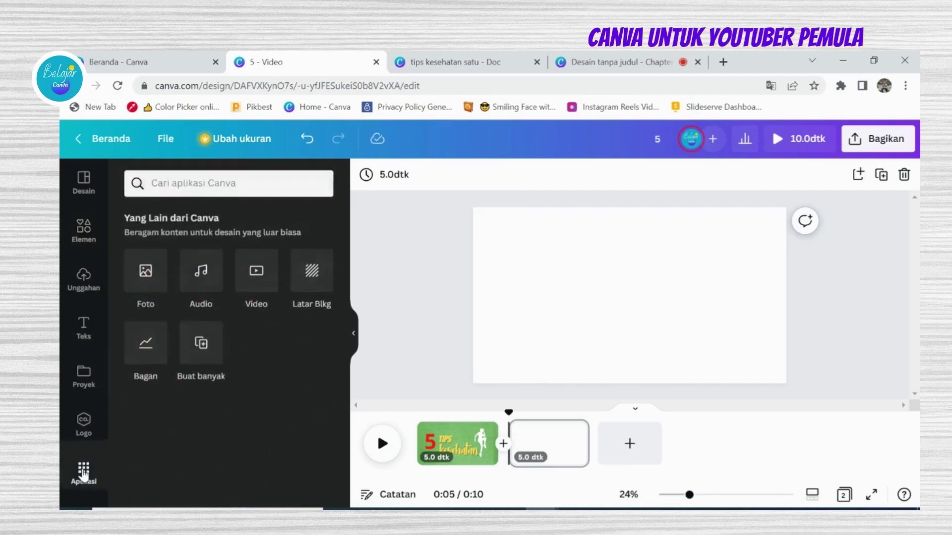
pyautogui.click(255, 275)
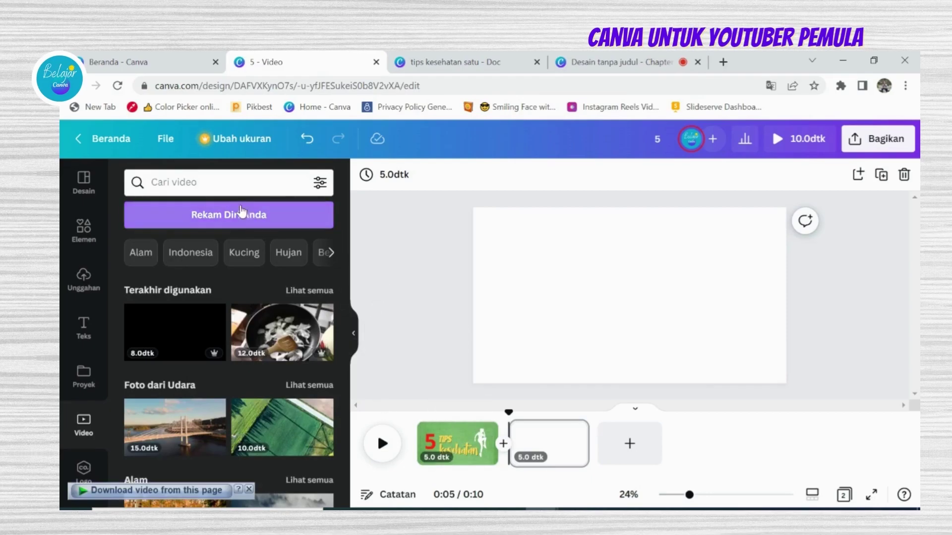
pyautogui.click(220, 182)
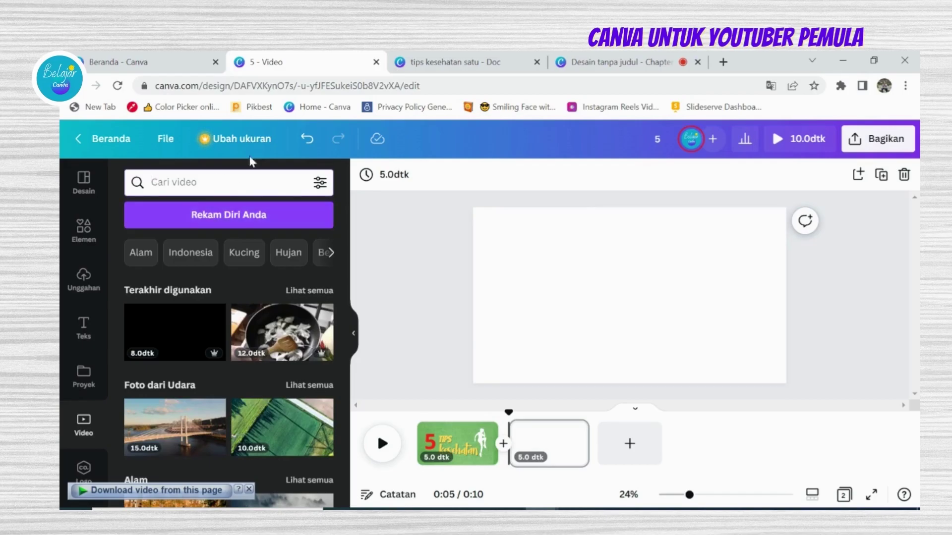
# - Look up the first tip in the "tips kesehatan satu" document and highlight "makanan" in its heading
pyautogui.click(417, 61)
pyautogui.scroll(6, 422, 360)
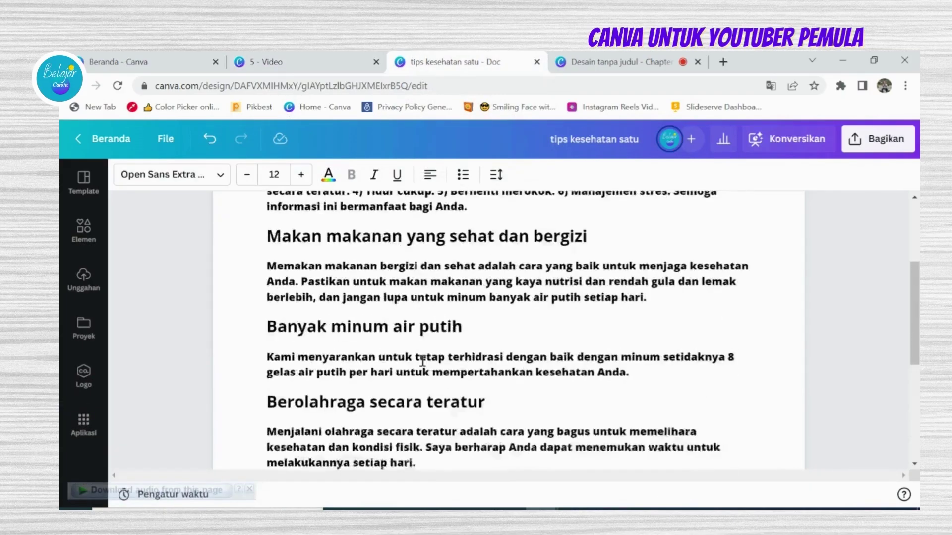
pyautogui.scroll(1, 423, 361)
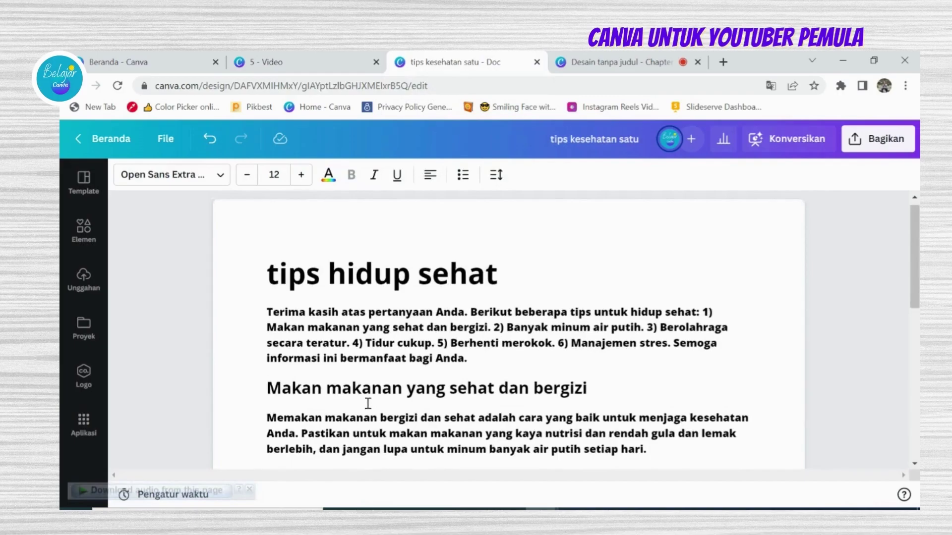
pyautogui.scroll(-1, 463, 403)
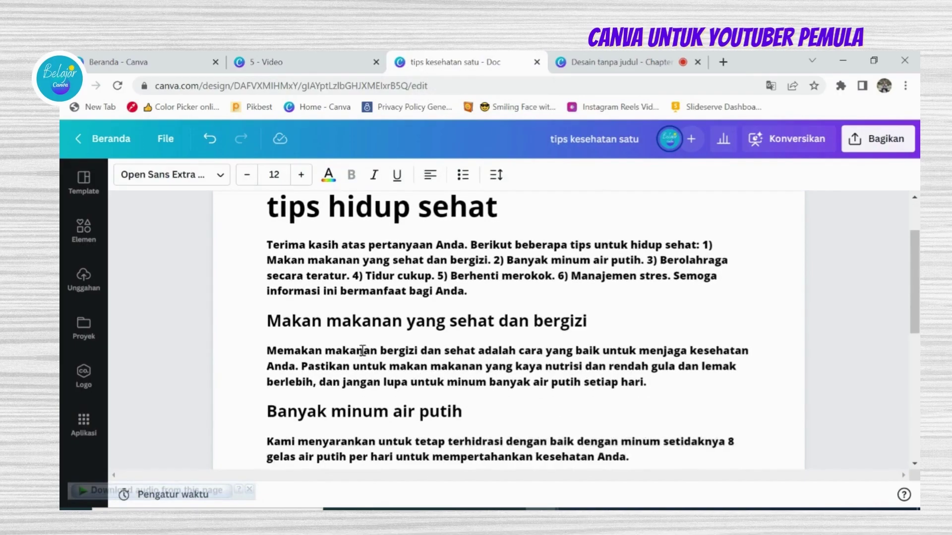
pyautogui.moveTo(327, 321); pyautogui.dragTo(402, 322)
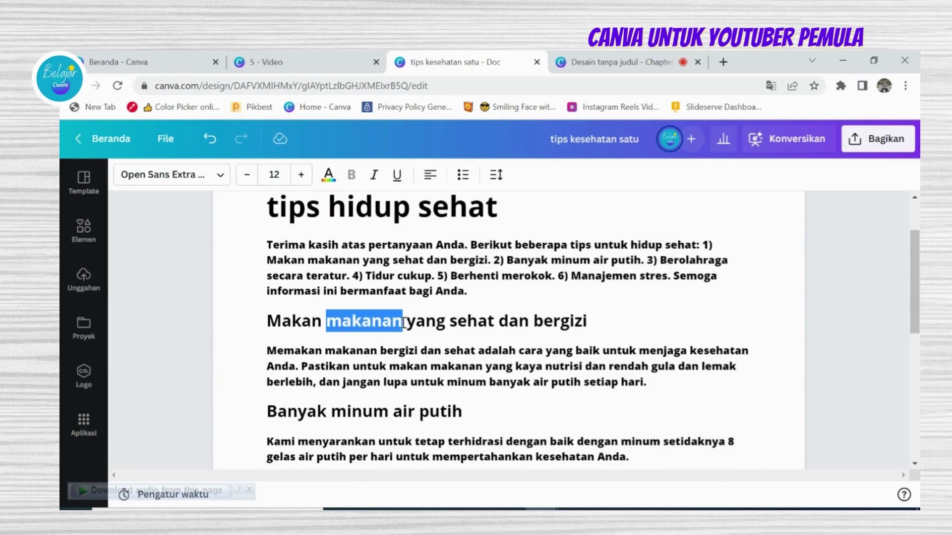
# - Return to the video design and search the video library for "makanan sehat"
pyautogui.click(301, 63)
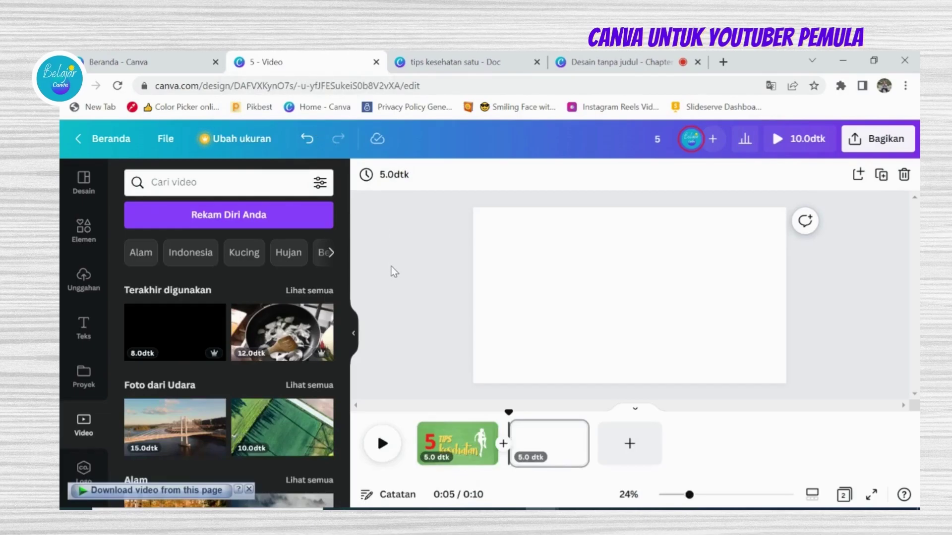
pyautogui.click(201, 183)
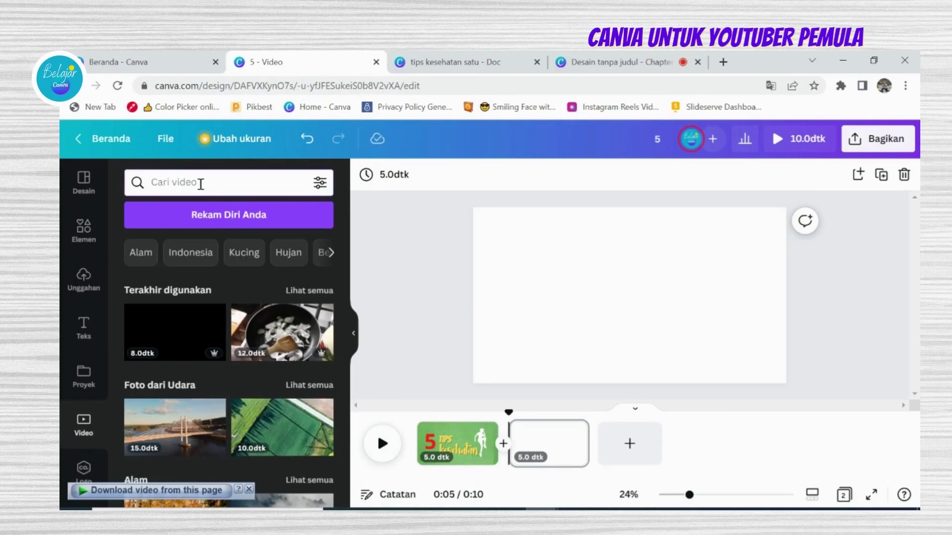
pyautogui.write('makan')
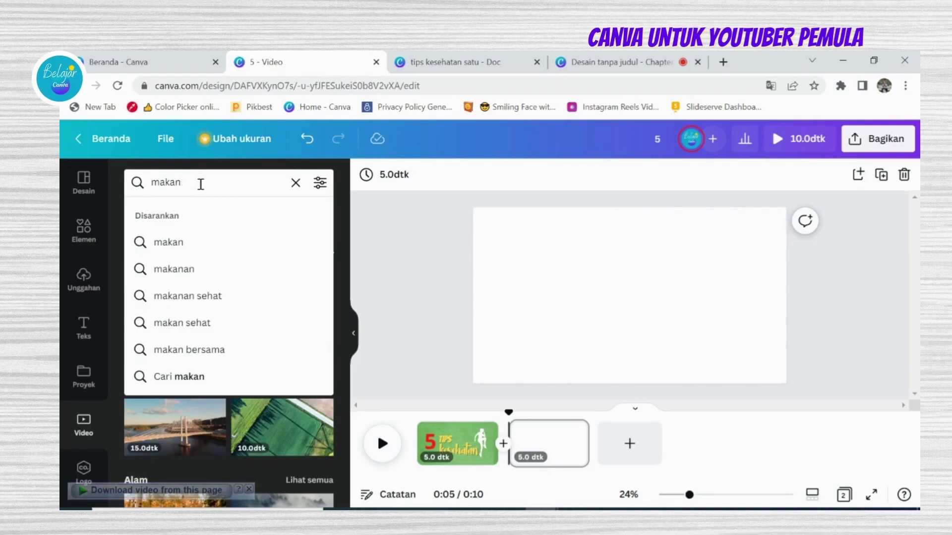
pyautogui.write('an s')
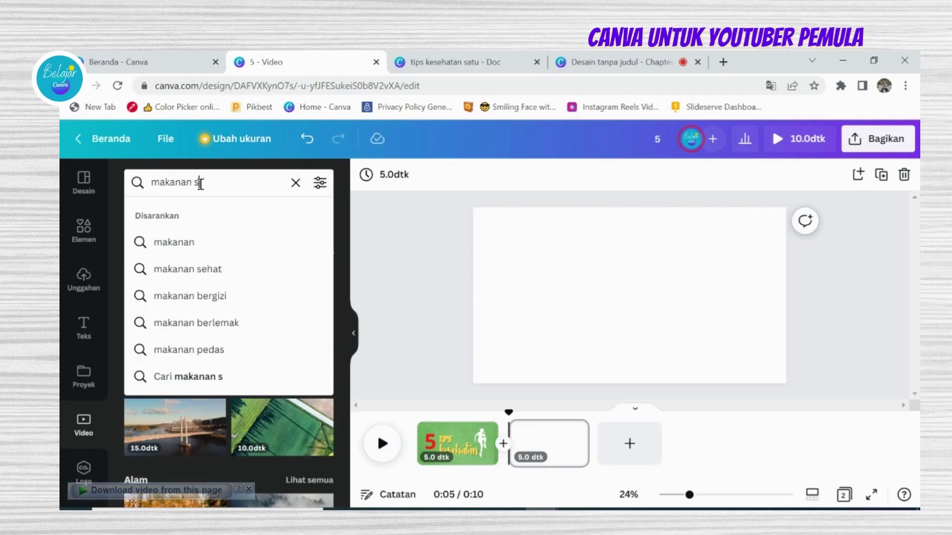
pyautogui.write('ehat')
pyautogui.press('Return')
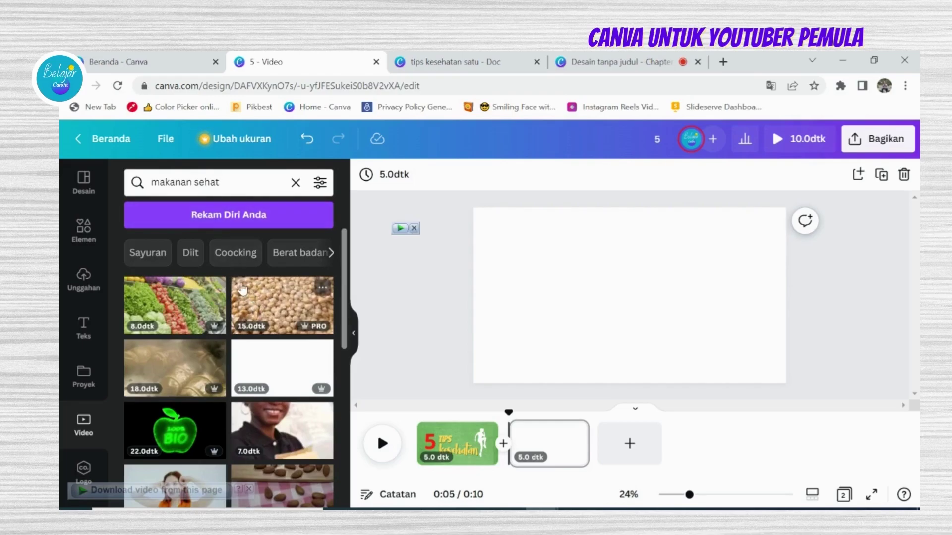
# - Narrow the video search to the suggested topic "Buah buahan" and add the 24-second assorted fruit clip to the second page
pyautogui.click(332, 253)
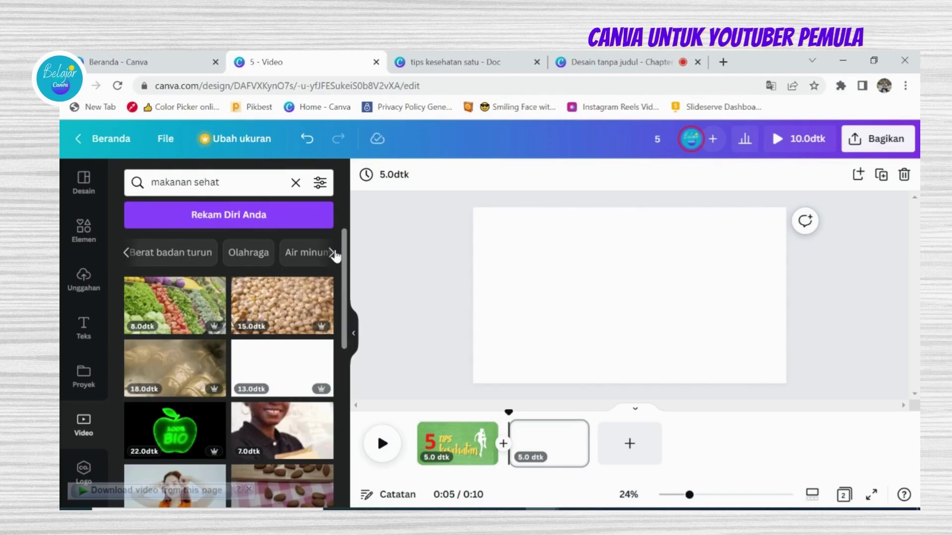
pyautogui.click(332, 253)
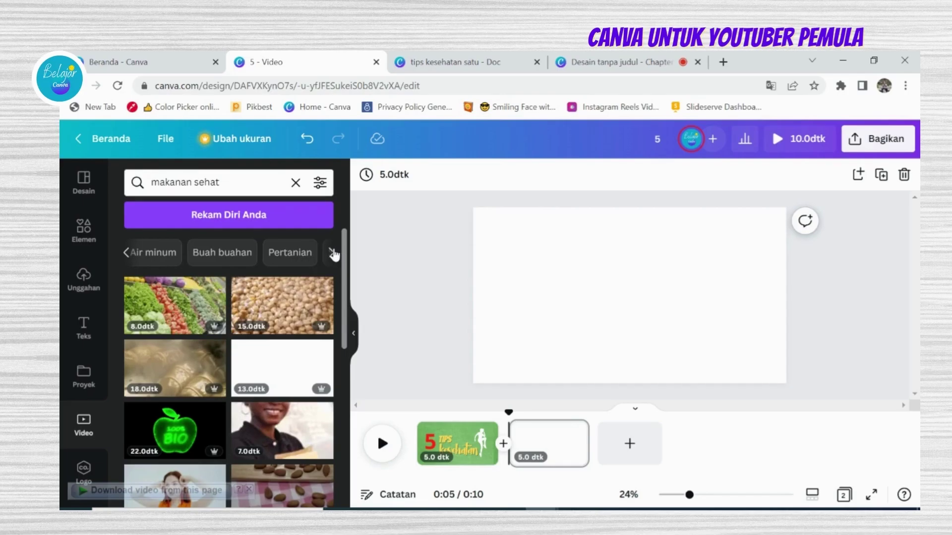
pyautogui.click(227, 258)
pyautogui.scroll(-1, 258, 350)
pyautogui.scroll(-1, 259, 351)
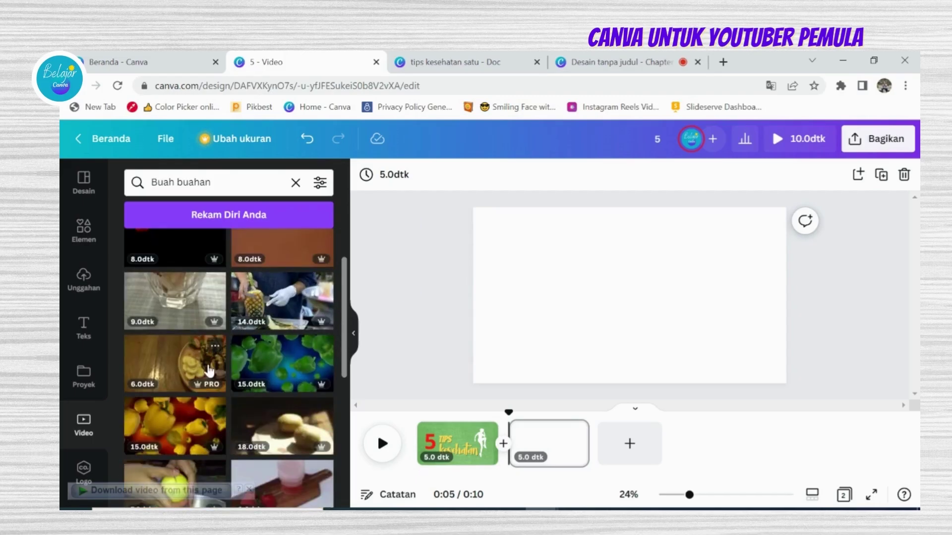
pyautogui.scroll(-3, 207, 373)
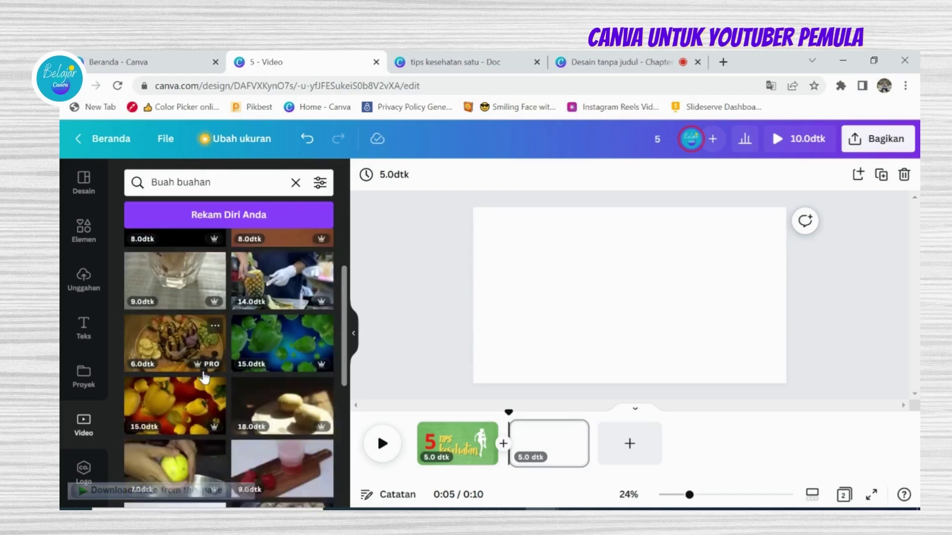
pyautogui.scroll(-3, 205, 377)
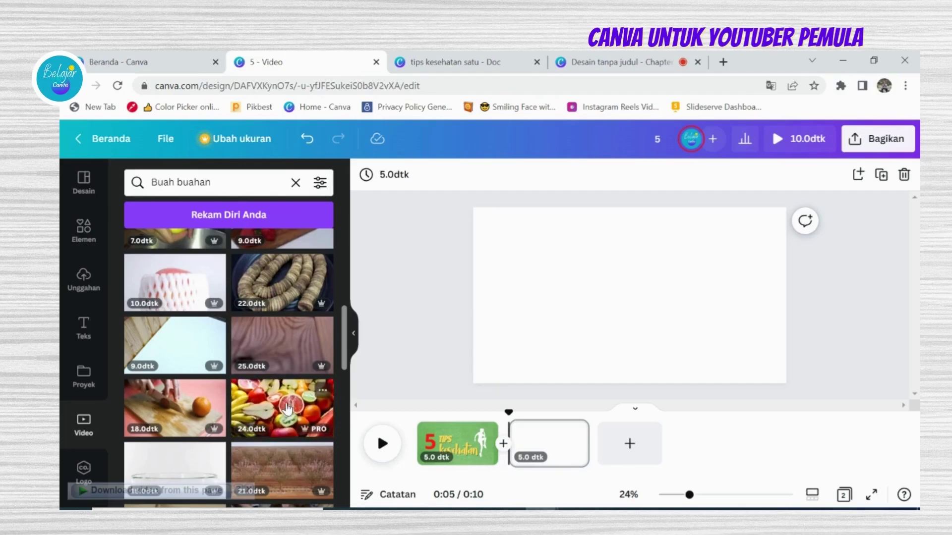
pyautogui.click(286, 410)
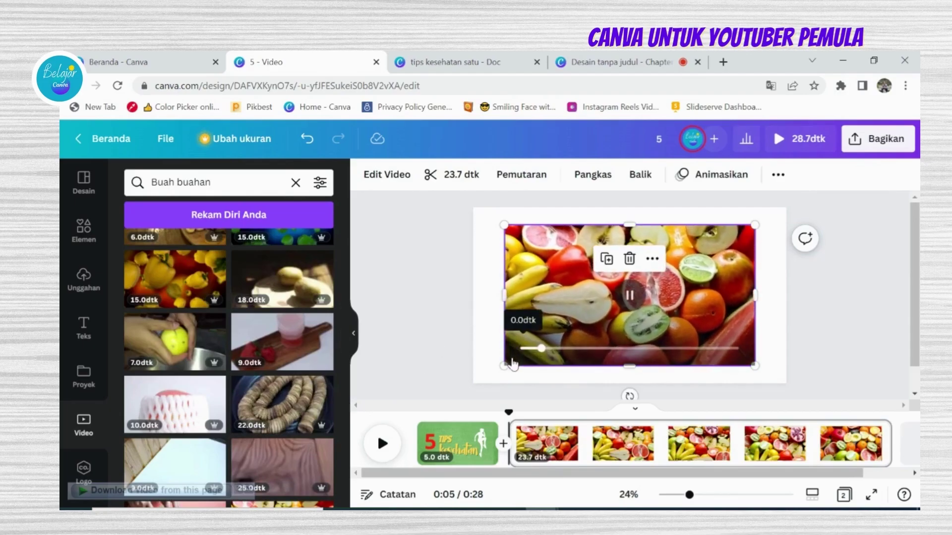
# - Enlarge the fruit clip from opposite corners until it fills the whole page, and deselect it
pyautogui.moveTo(504, 367); pyautogui.dragTo(474, 389)
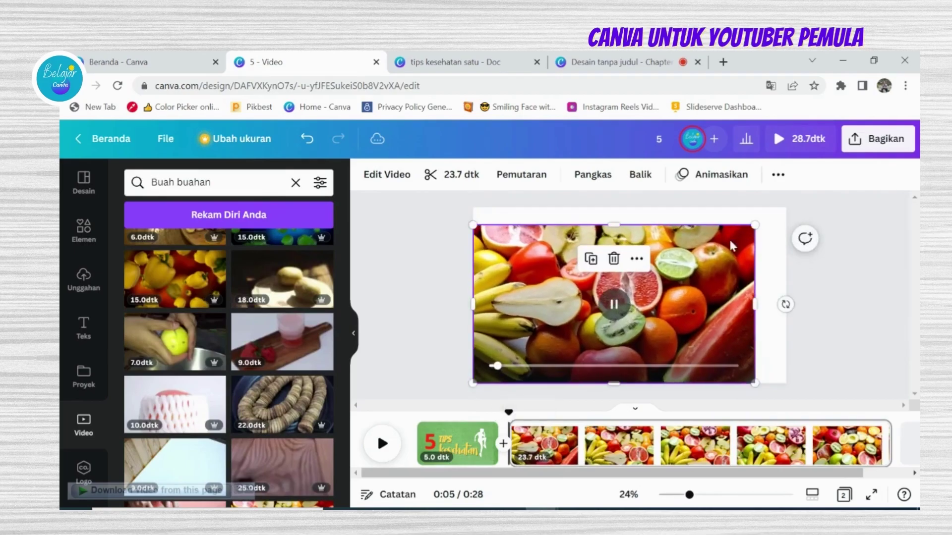
pyautogui.moveTo(755, 225); pyautogui.dragTo(786, 207)
pyautogui.click(844, 308)
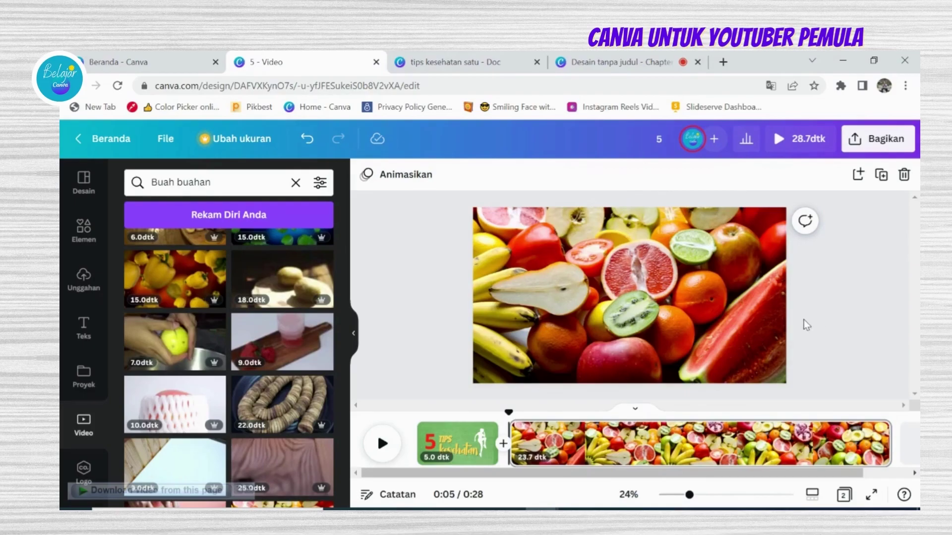
# - Copy the heading "Makan makanan yang sehat dan bergizi" from the "tips kesehatan satu" document and return to the video design
pyautogui.click(439, 52)
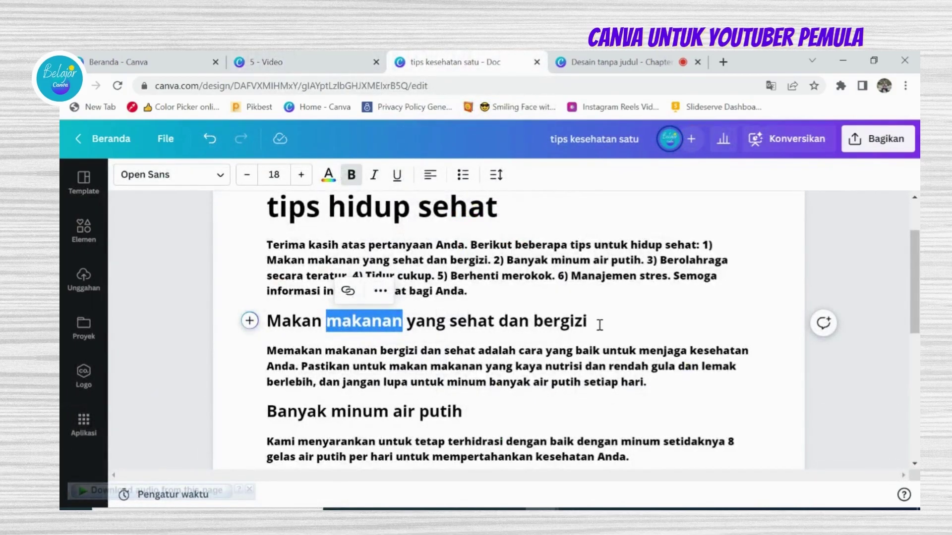
pyautogui.click(478, 323)
pyautogui.moveTo(268, 321); pyautogui.dragTo(590, 320)
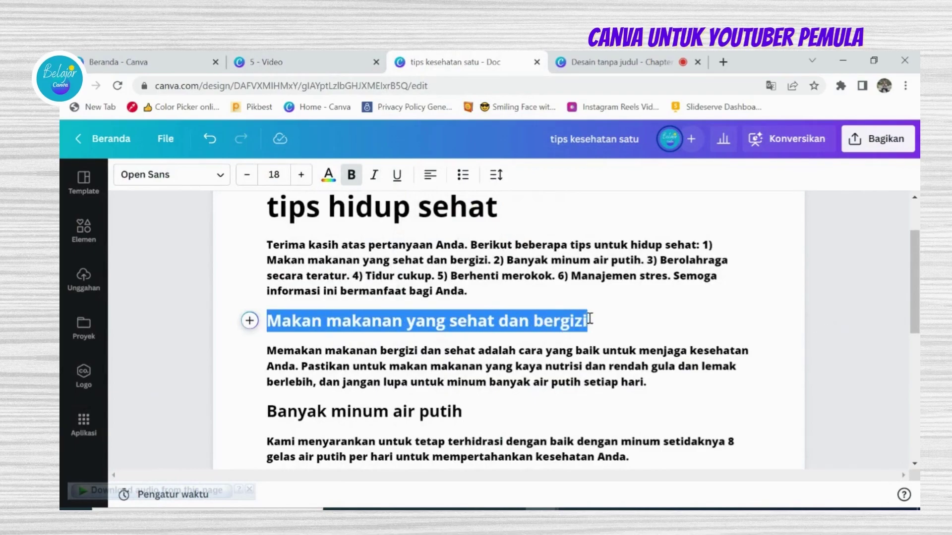
pyautogui.rightClick(571, 329)
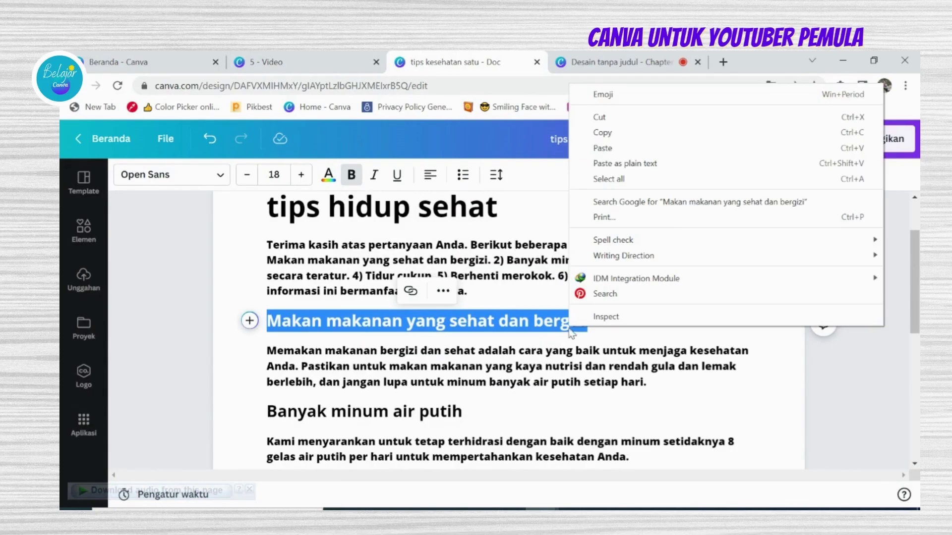
pyautogui.click(603, 132)
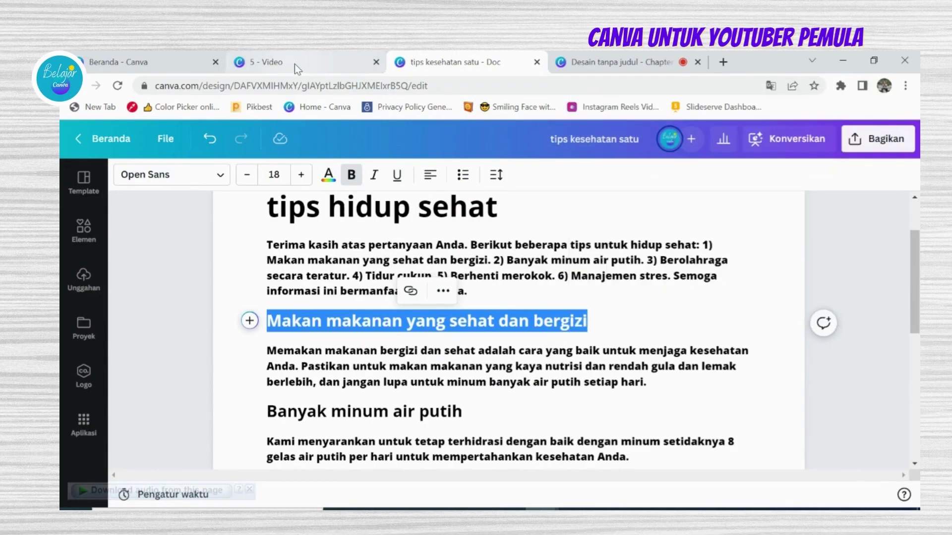
pyautogui.click(295, 64)
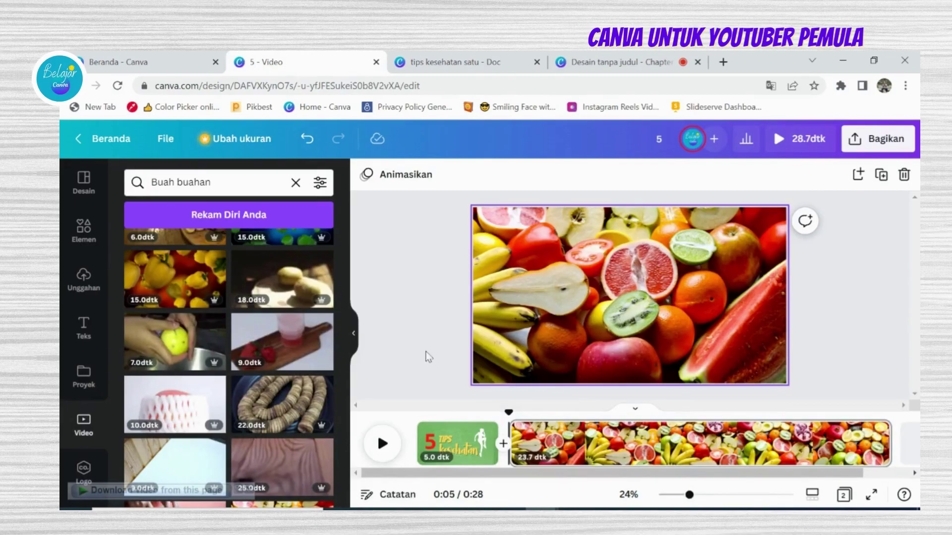
# - Add a title text box to the fruit page and try to paste the copied heading over its placeholder text
pyautogui.click(84, 329)
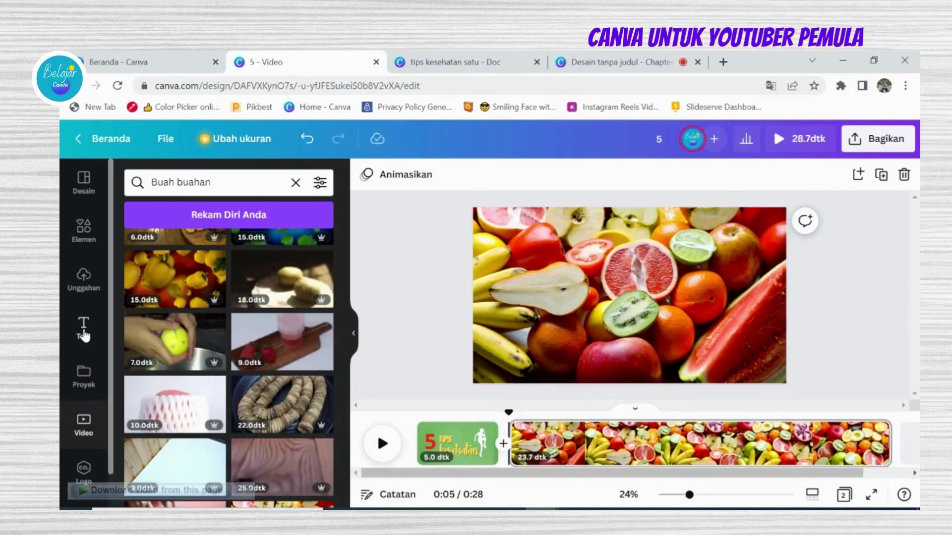
pyautogui.click(228, 297)
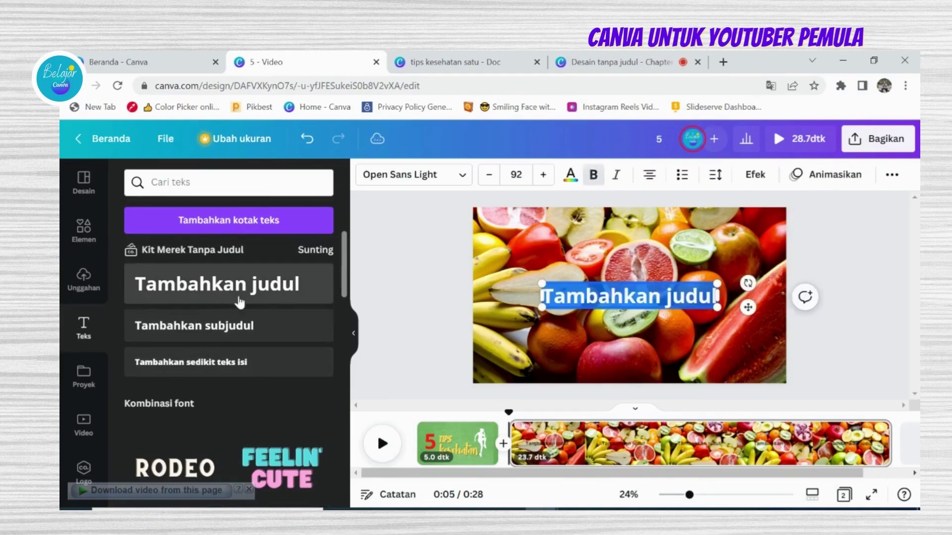
pyautogui.rightClick(570, 303)
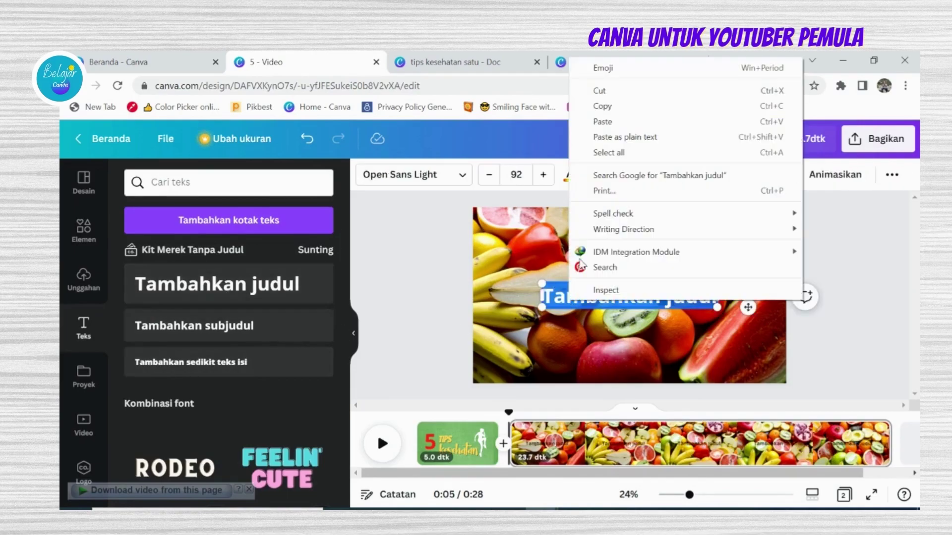
pyautogui.click(605, 121)
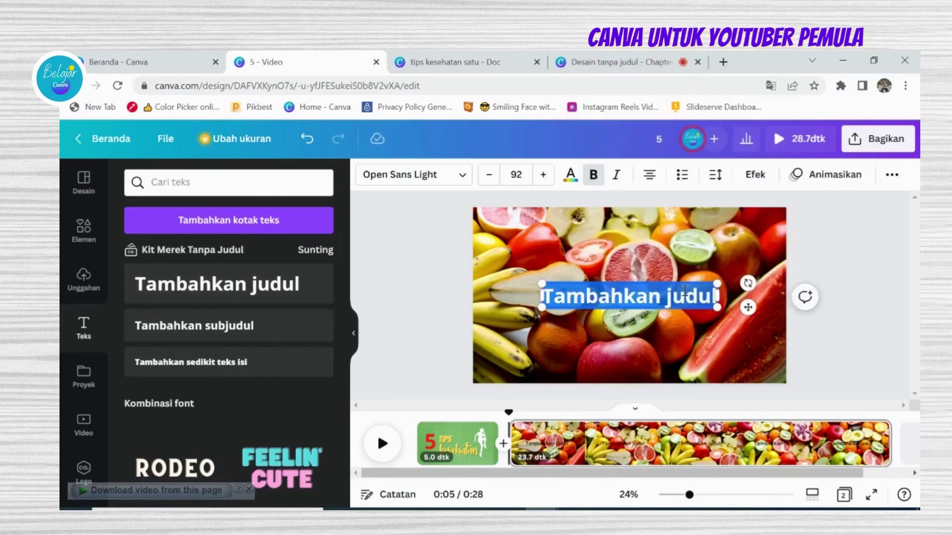
pyautogui.click(811, 261)
pyautogui.doubleClick(663, 303)
pyautogui.rightClick(663, 302)
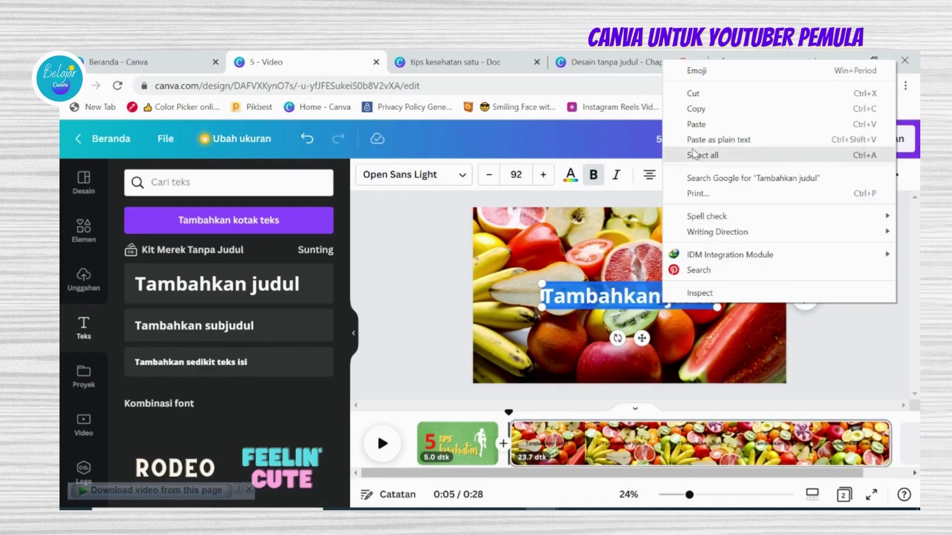
pyautogui.click(692, 130)
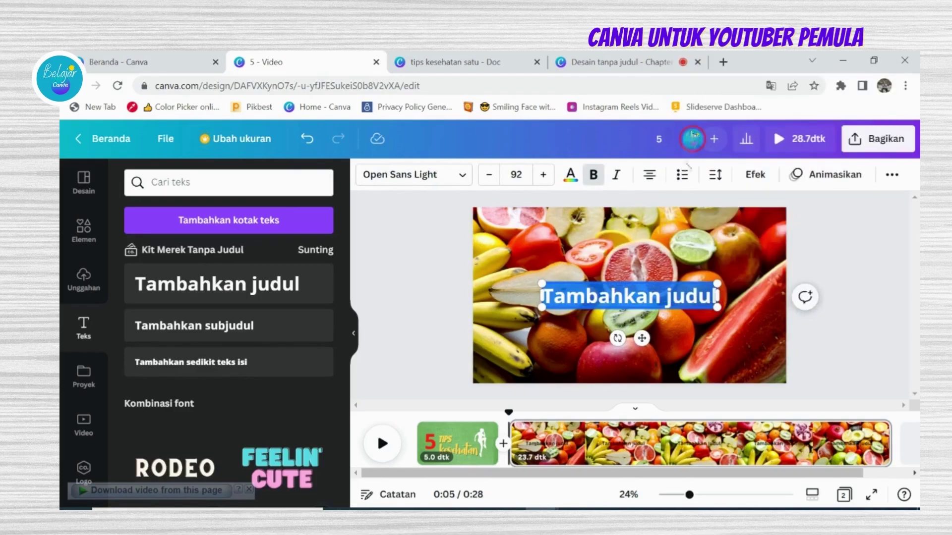
# - Select the whole "Tambahkan judul" placeholder, and copy the first tip's heading again from the "tips kesehatan satu" document
pyautogui.click(639, 293)
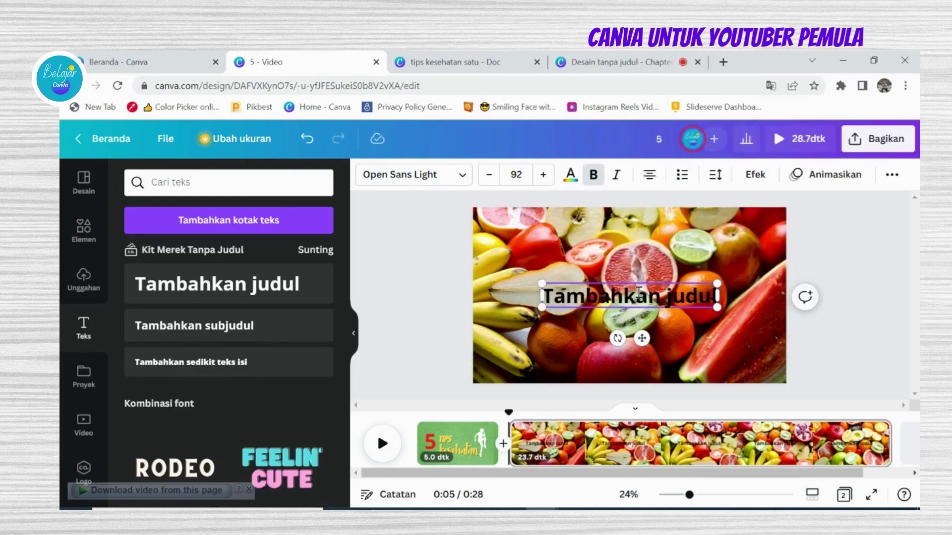
pyautogui.doubleClick(639, 293)
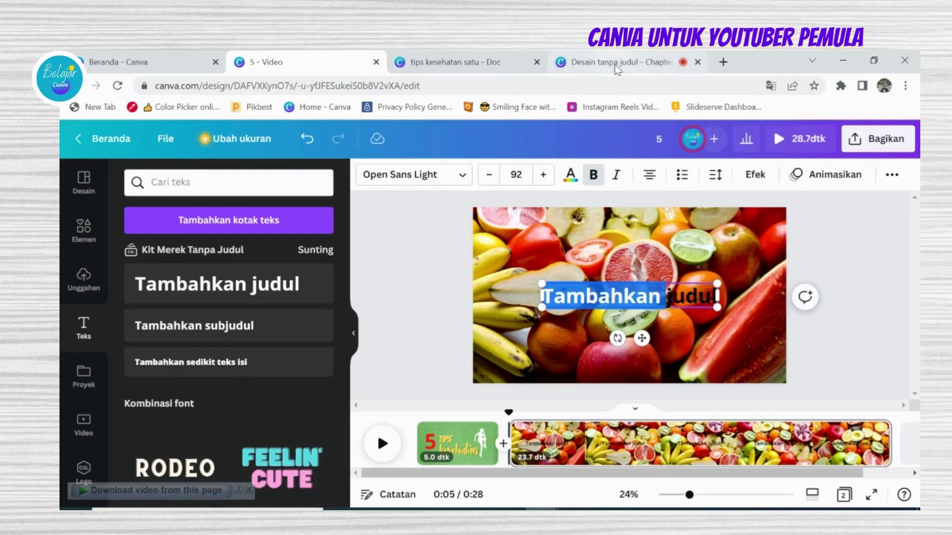
pyautogui.click(848, 273)
pyautogui.doubleClick(715, 299)
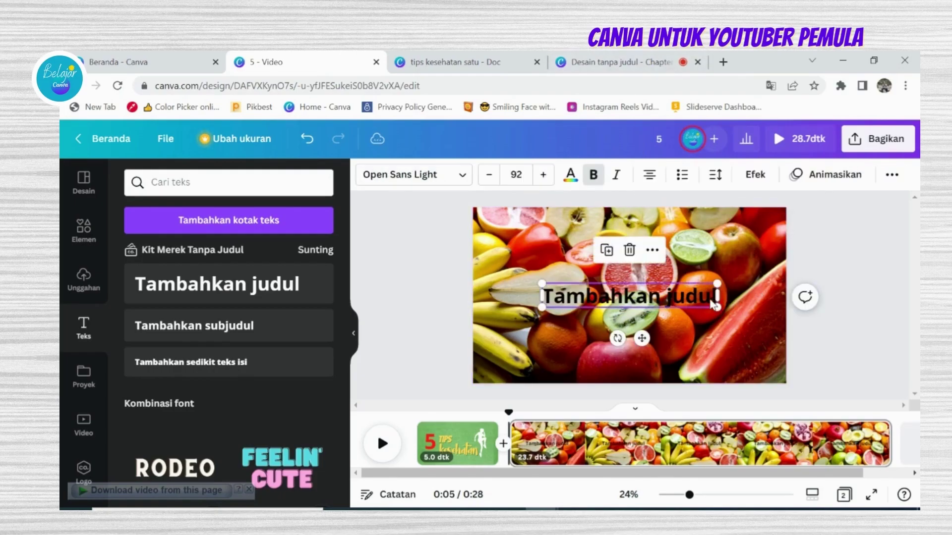
pyautogui.moveTo(715, 299); pyautogui.dragTo(542, 310)
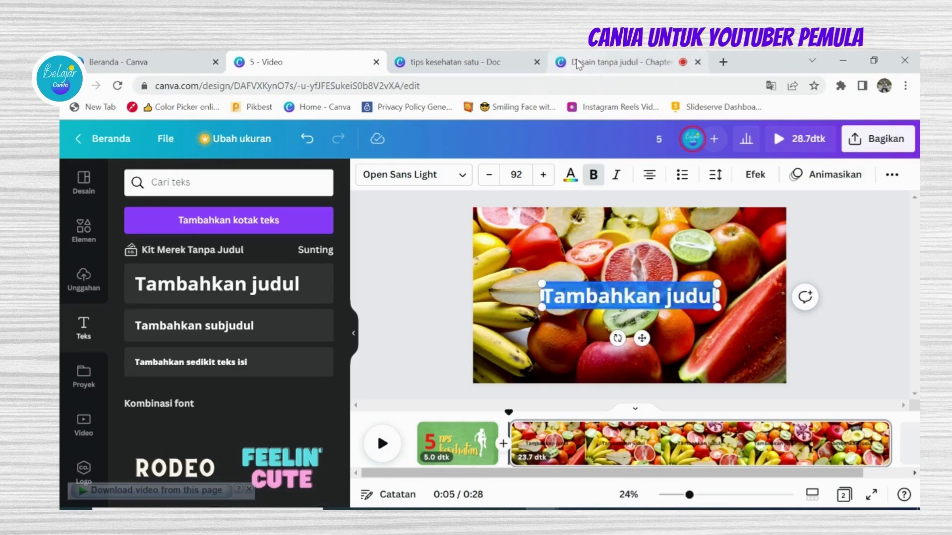
pyautogui.click(512, 57)
pyautogui.rightClick(385, 330)
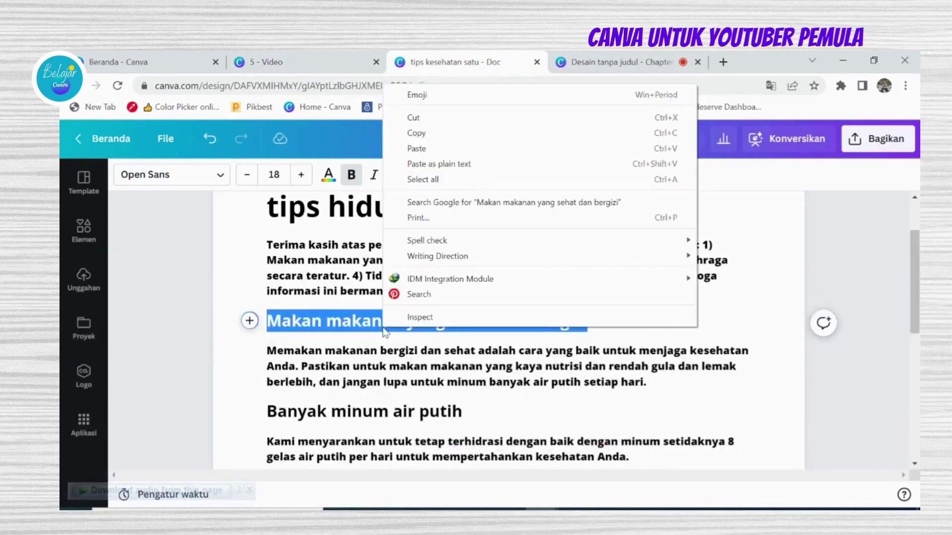
pyautogui.press('Escape')
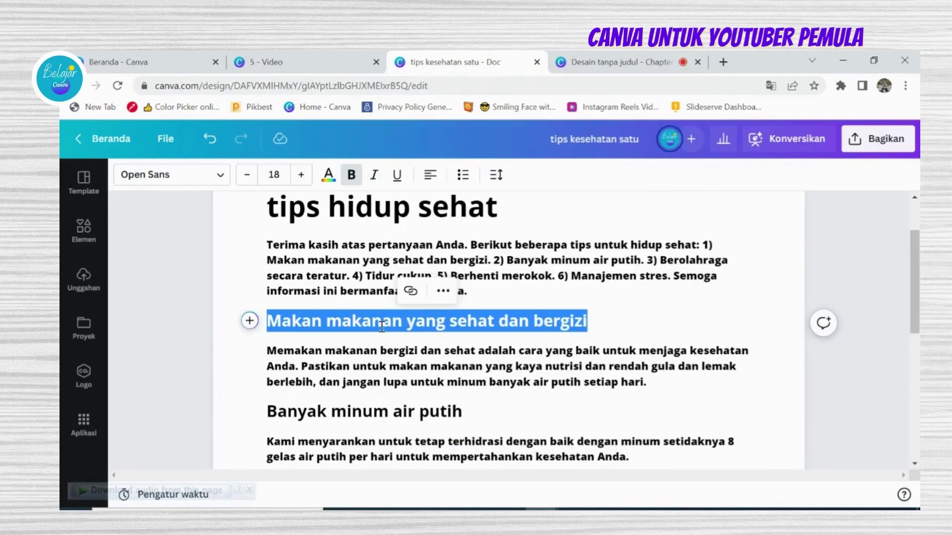
pyautogui.click(442, 291)
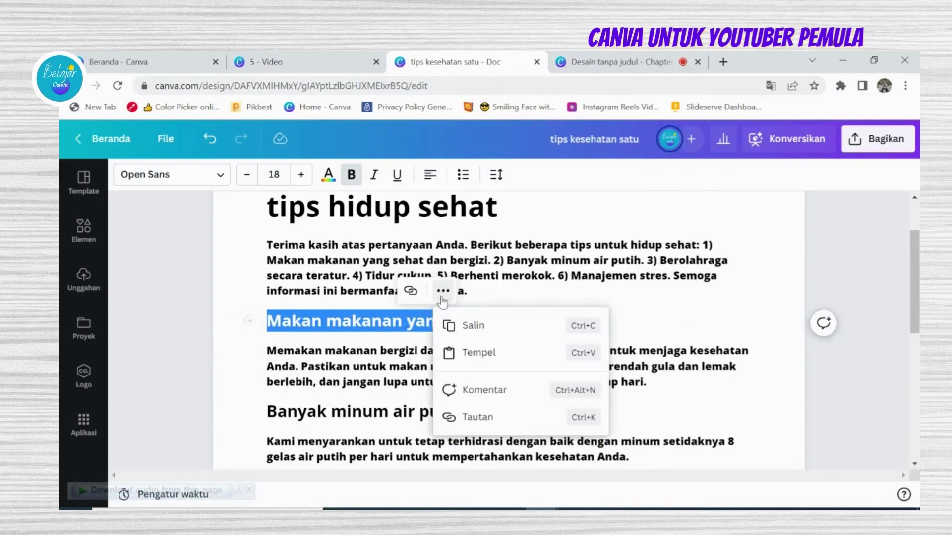
pyautogui.click(465, 328)
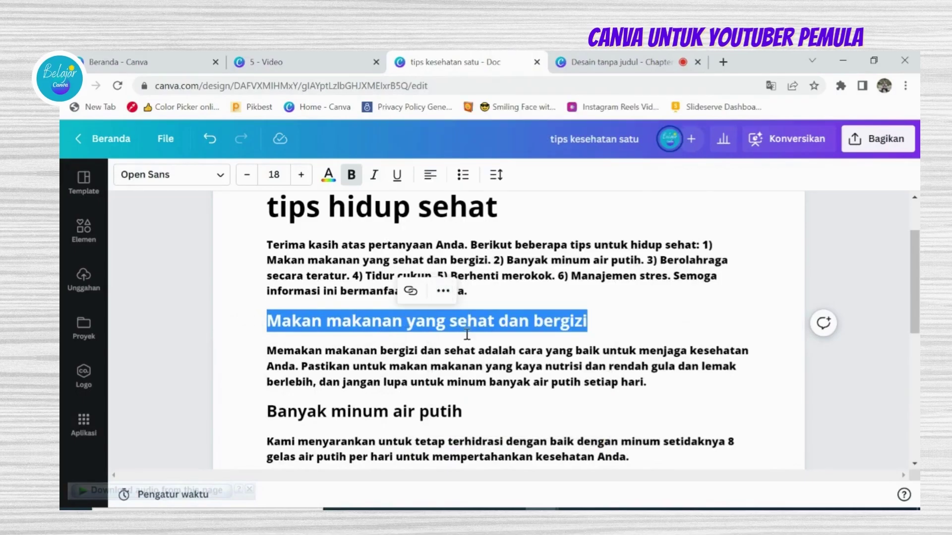
# - Go back to the video design and try again to paste the tip heading over the selected title placeholder
pyautogui.click(332, 57)
pyautogui.rightClick(571, 302)
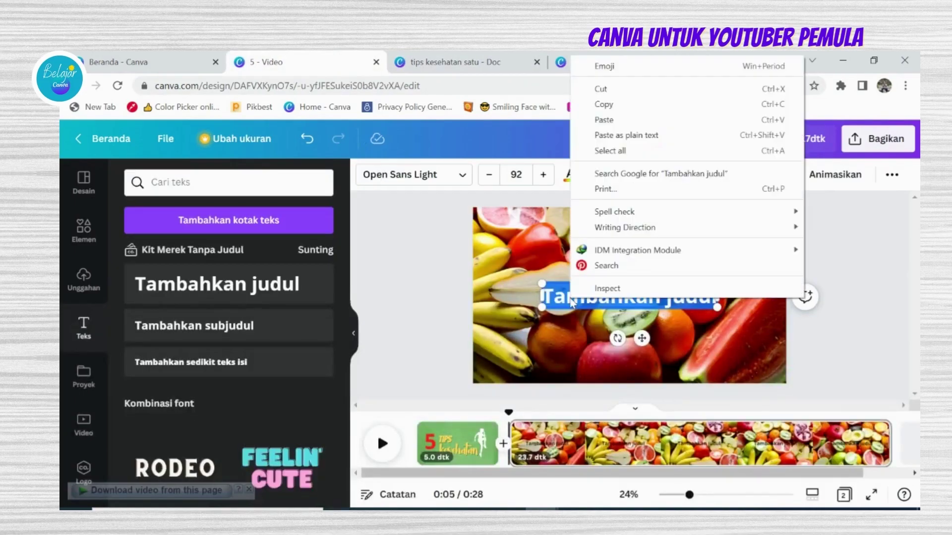
pyautogui.click(567, 298)
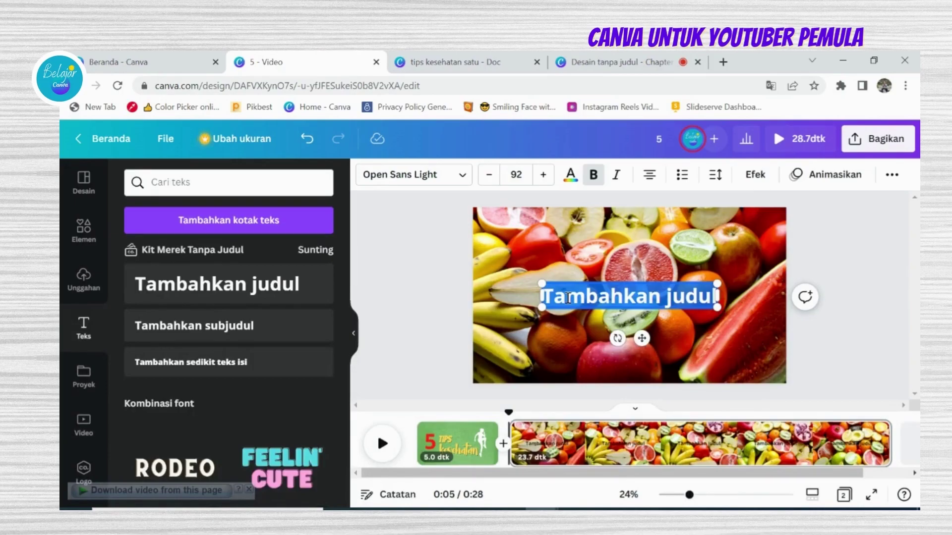
pyautogui.rightClick(568, 298)
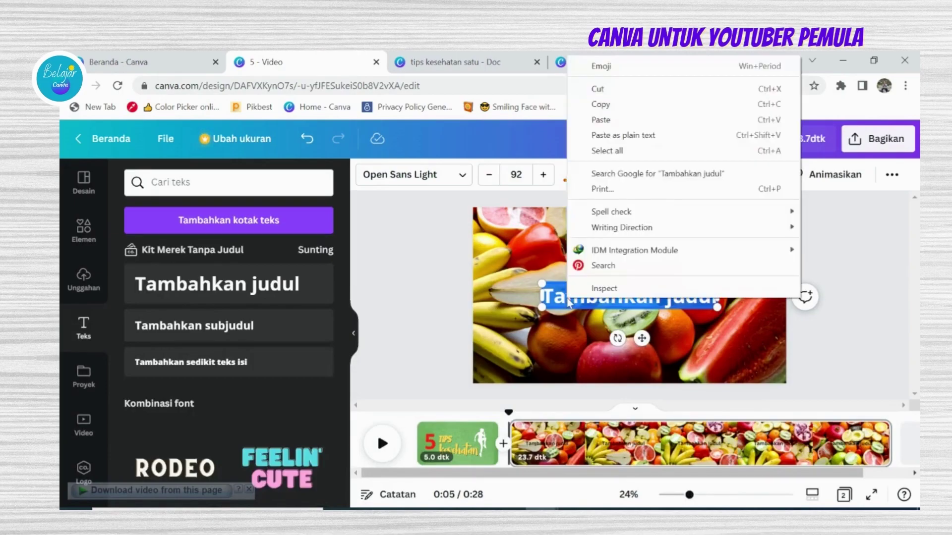
pyautogui.click(598, 124)
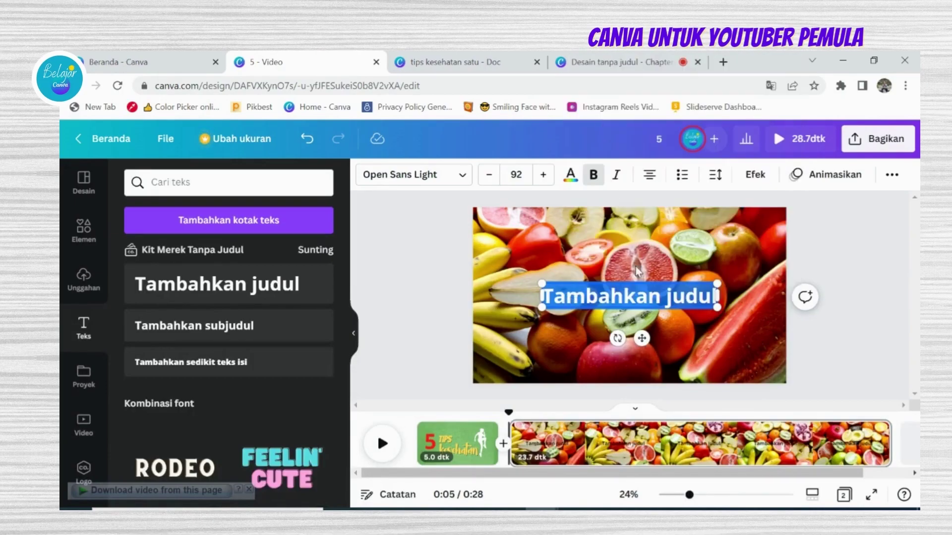
# - Delete the "Tambahkan judul" placeholder text and discard the empty text box on the fruit page
pyautogui.click(837, 231)
pyautogui.click(670, 297)
pyautogui.click(671, 296)
pyautogui.press('BackSpace')
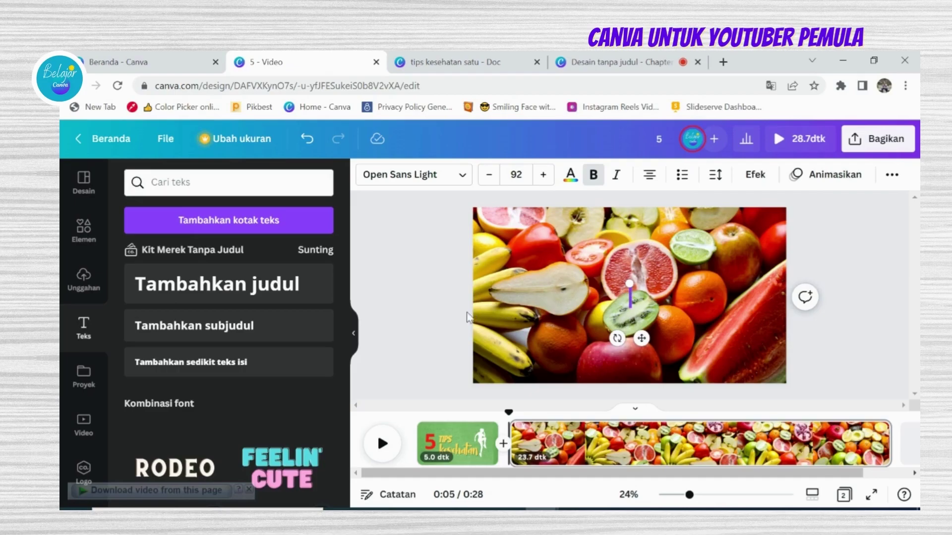
pyautogui.click(527, 325)
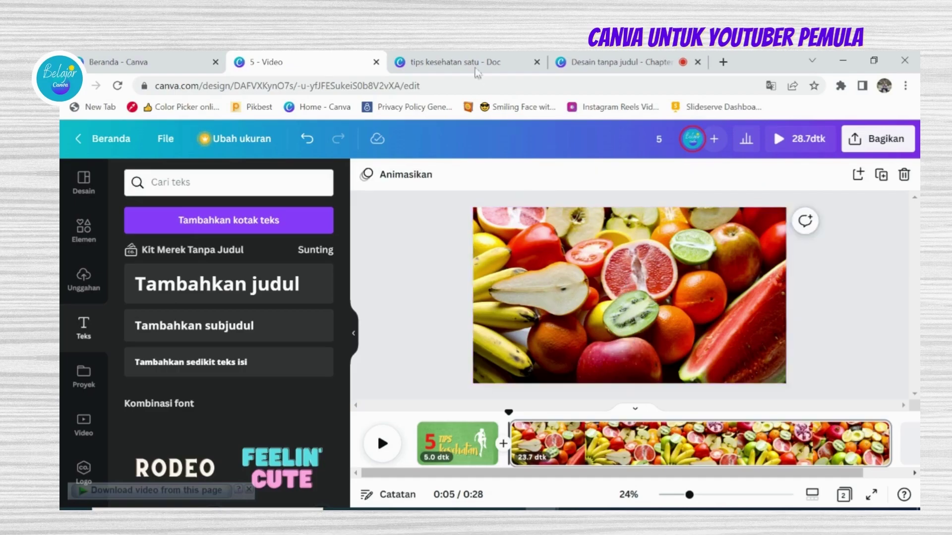
# - Copy the heading "Makan makanan yang sehat dan bergizi" from the "tips kesehatan satu" document and paste it into a new Notepad file
pyautogui.click(461, 61)
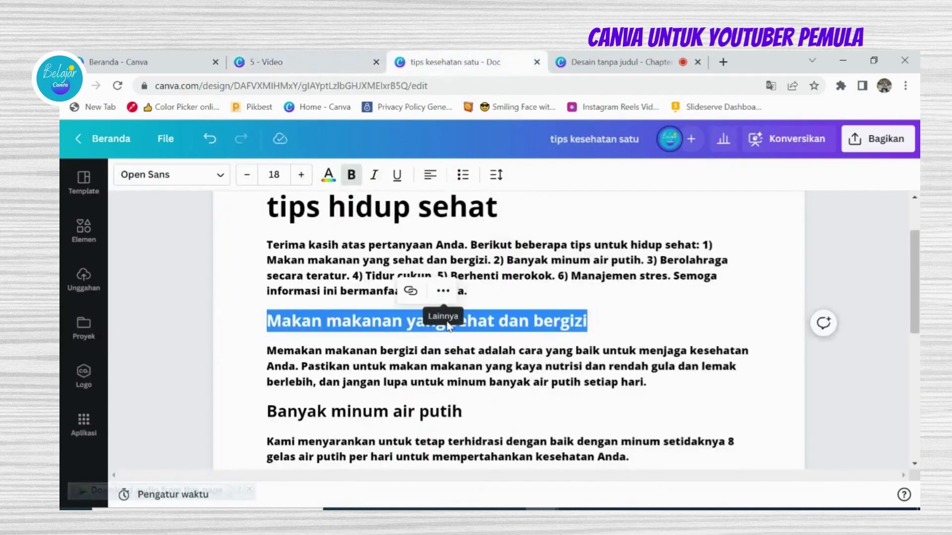
pyautogui.rightClick(360, 325)
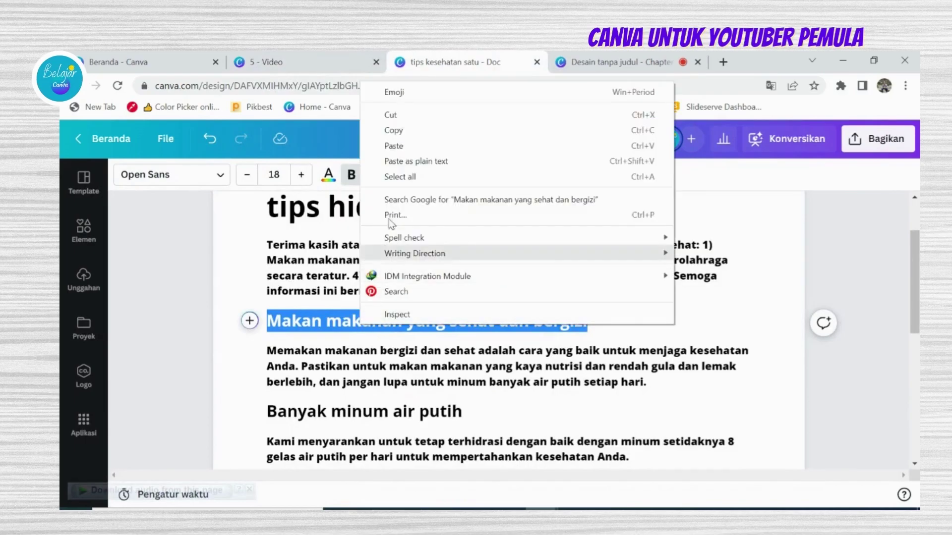
pyautogui.click(396, 132)
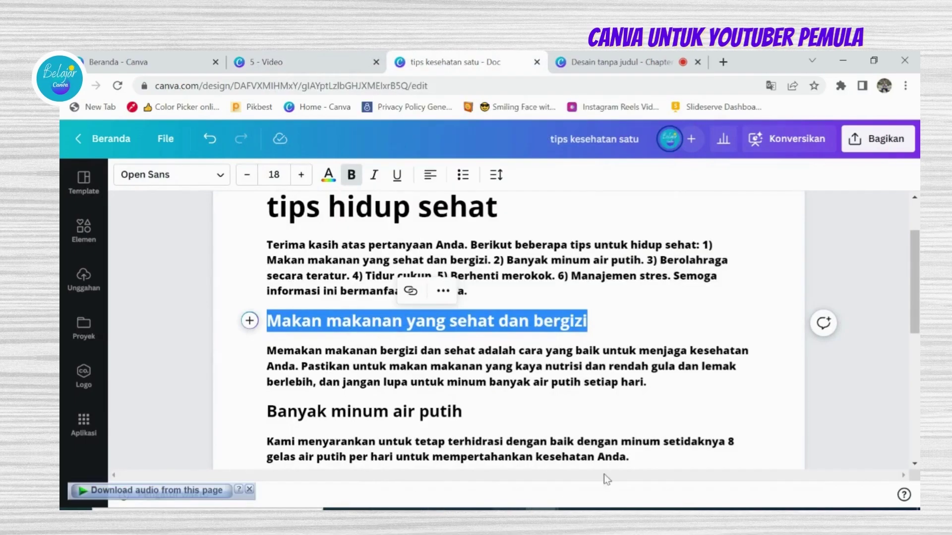
pyautogui.press('super')
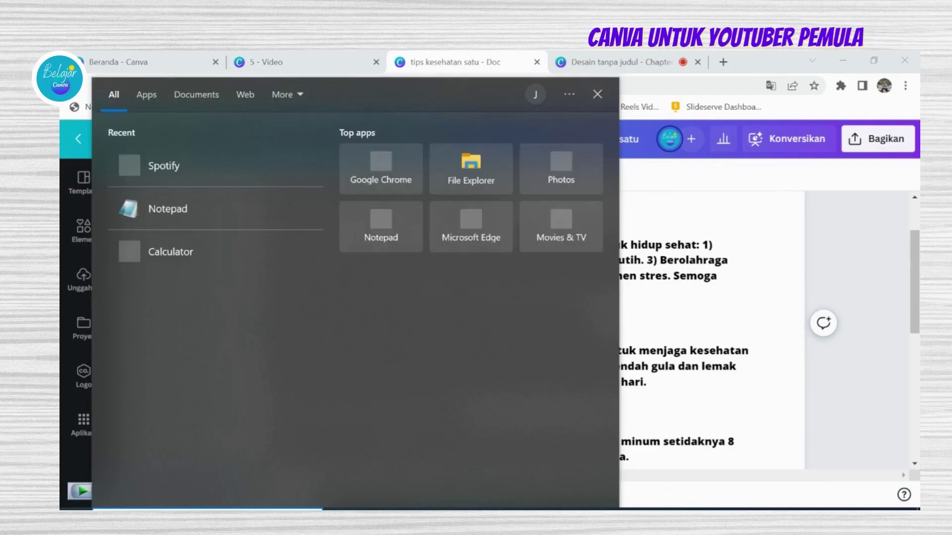
pyautogui.click(164, 210)
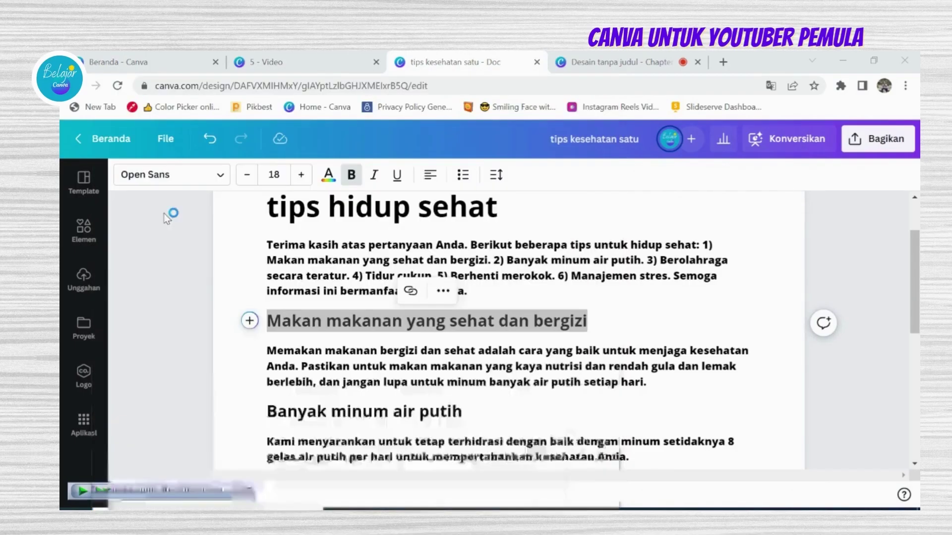
pyautogui.rightClick(322, 230)
pyautogui.click(340, 275)
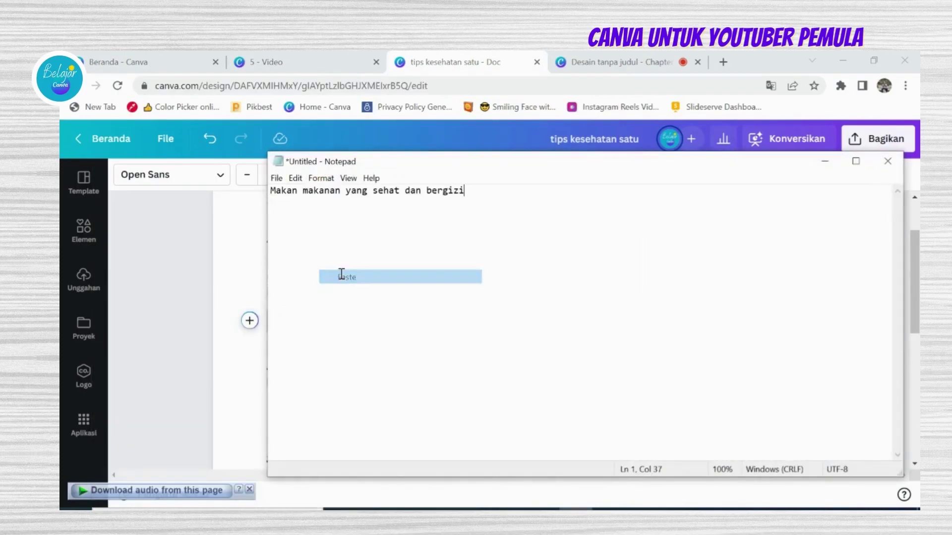
# - Copy the heading from Notepad and paste it over the placeholder of a new title text box on the video design's fruit page
pyautogui.moveTo(479, 194)
pyautogui.mouseDown()
pyautogui.moveTo(270, 192)
pyautogui.moveTo(464, 201)
pyautogui.mouseUp()
pyautogui.rightClick(448, 201)
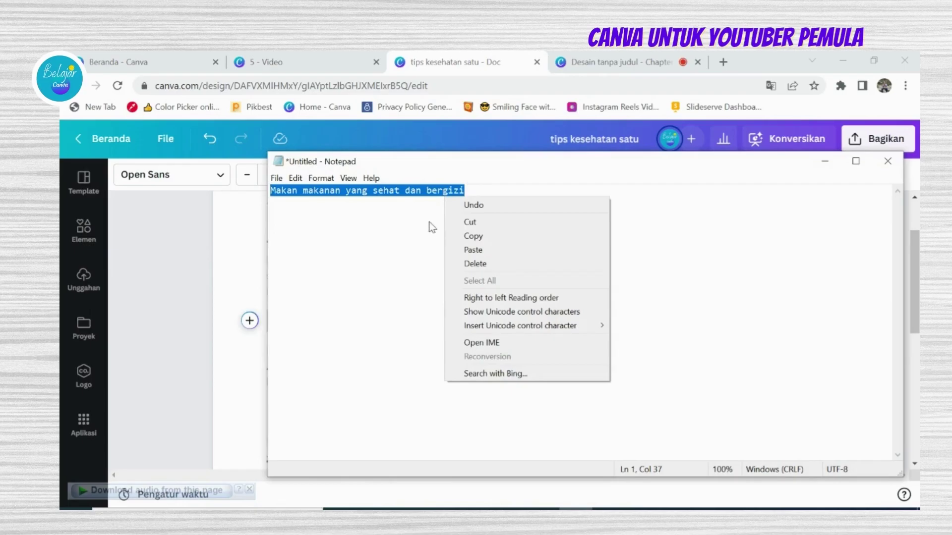
pyautogui.click(456, 238)
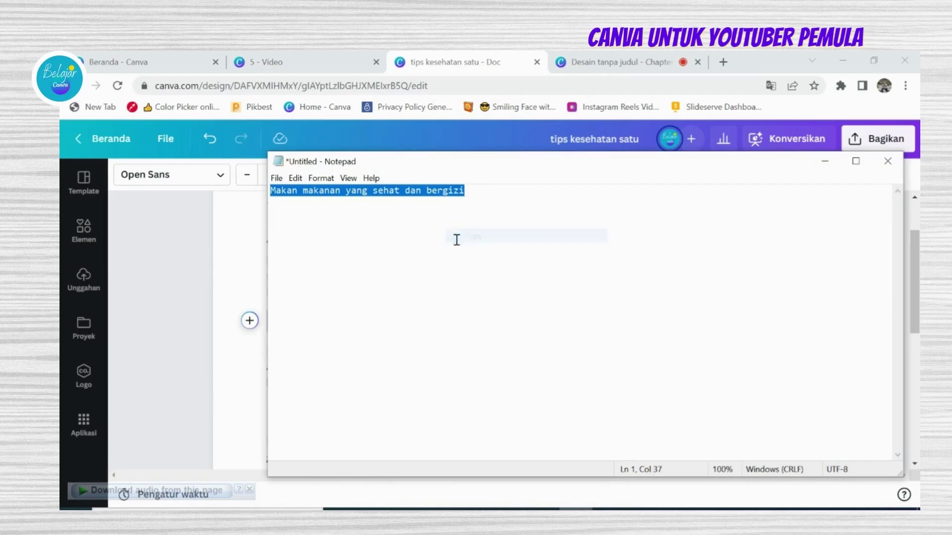
pyautogui.click(318, 51)
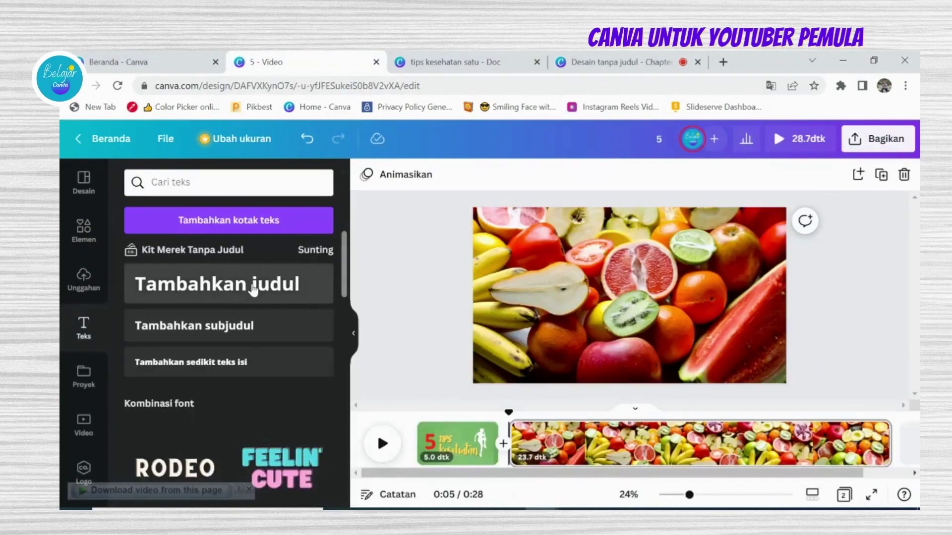
pyautogui.click(251, 283)
pyautogui.click(617, 304)
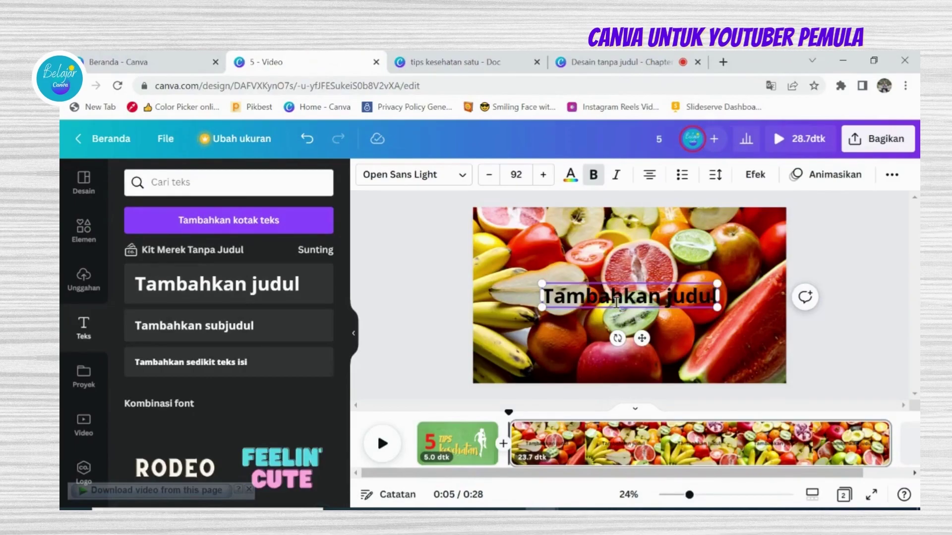
pyautogui.hotkey('ctrl', 'a')
pyautogui.hotkey('ctrl', 'v')
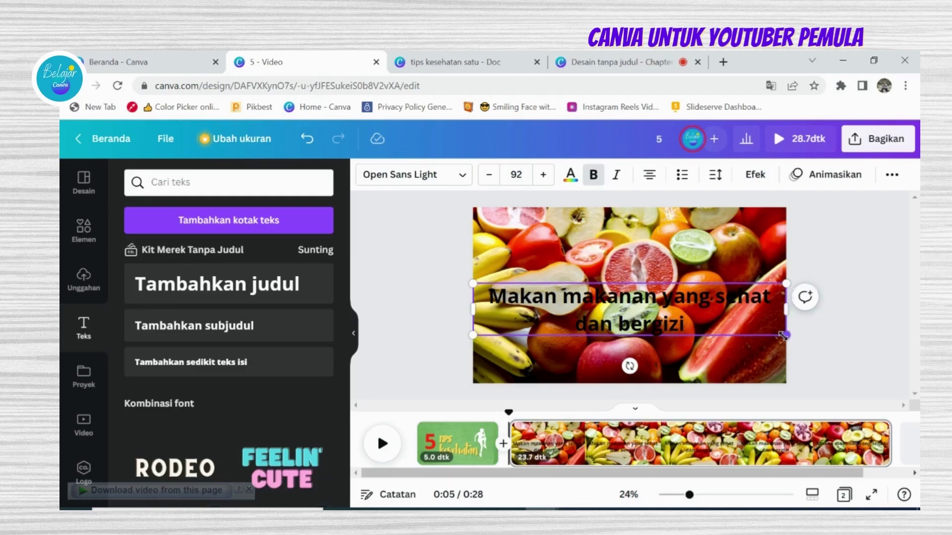
# - Shrink the tip heading to font size 37.9 and narrow its box so the text wraps onto two lines
pyautogui.moveTo(782, 336); pyautogui.dragTo(683, 296)
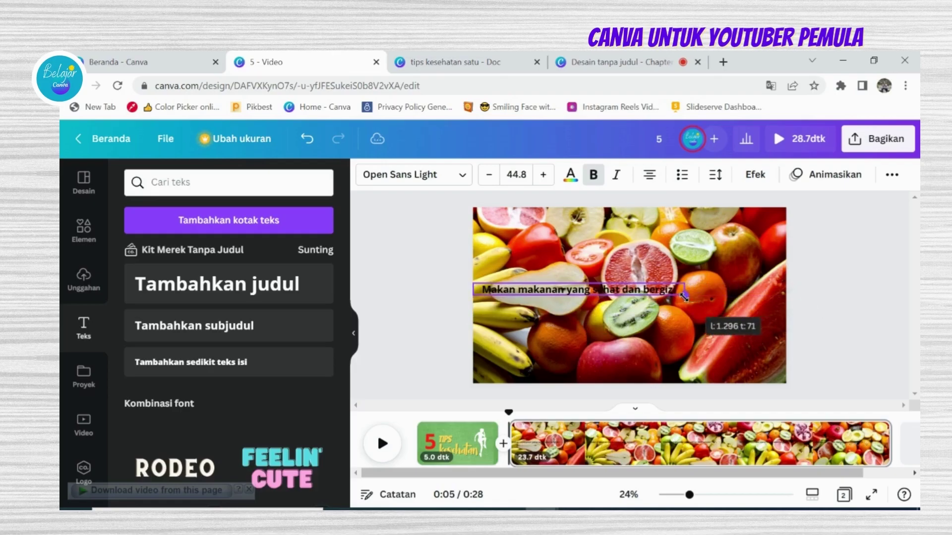
pyautogui.click(407, 327)
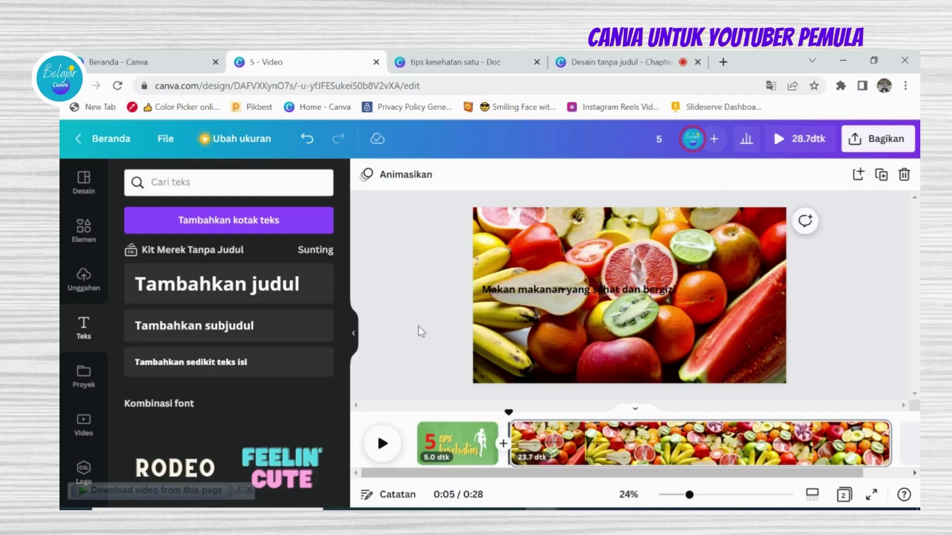
pyautogui.scroll(3, 418, 326)
pyautogui.click(565, 435)
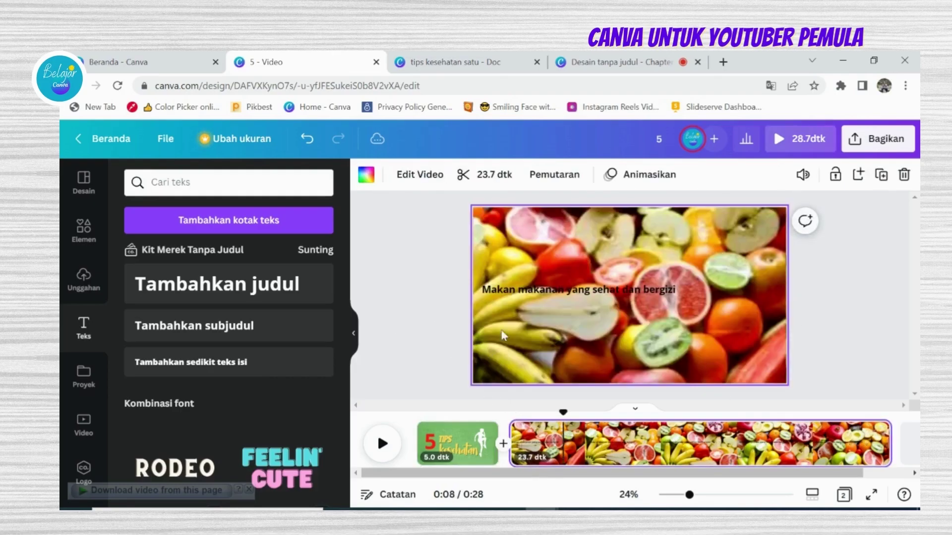
pyautogui.click(526, 287)
pyautogui.moveTo(531, 282)
pyautogui.mouseDown()
pyautogui.moveTo(538, 253)
pyautogui.moveTo(533, 298)
pyautogui.mouseUp()
pyautogui.moveTo(696, 290); pyautogui.dragTo(587, 293)
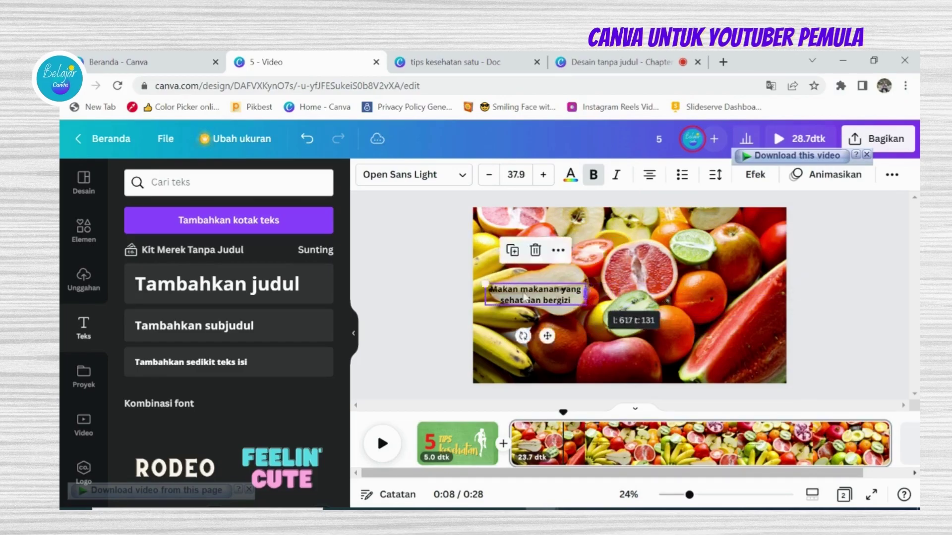
# - Move the tip heading to the horizontal centre of the fruit page, above the middle, and left-align its text
pyautogui.click(399, 298)
pyautogui.moveTo(517, 299); pyautogui.dragTo(613, 271)
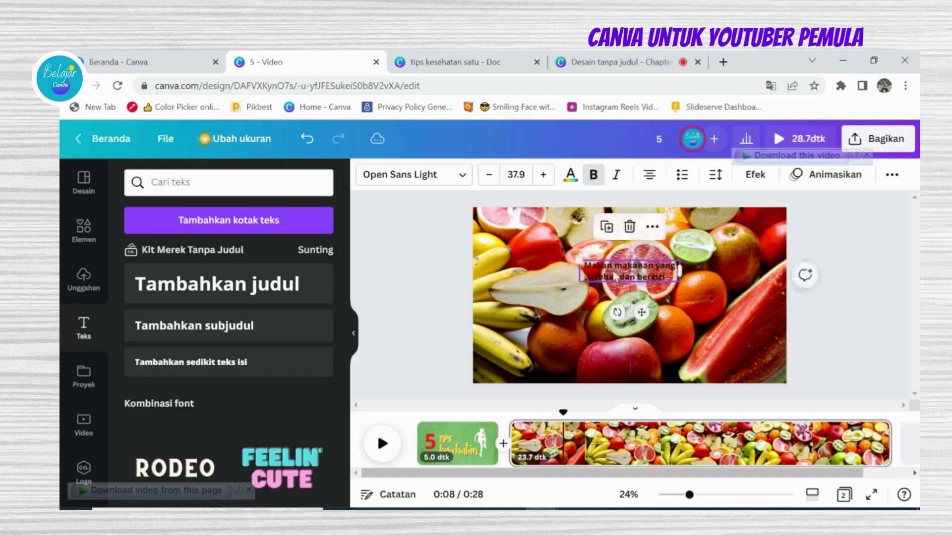
pyautogui.click(651, 177)
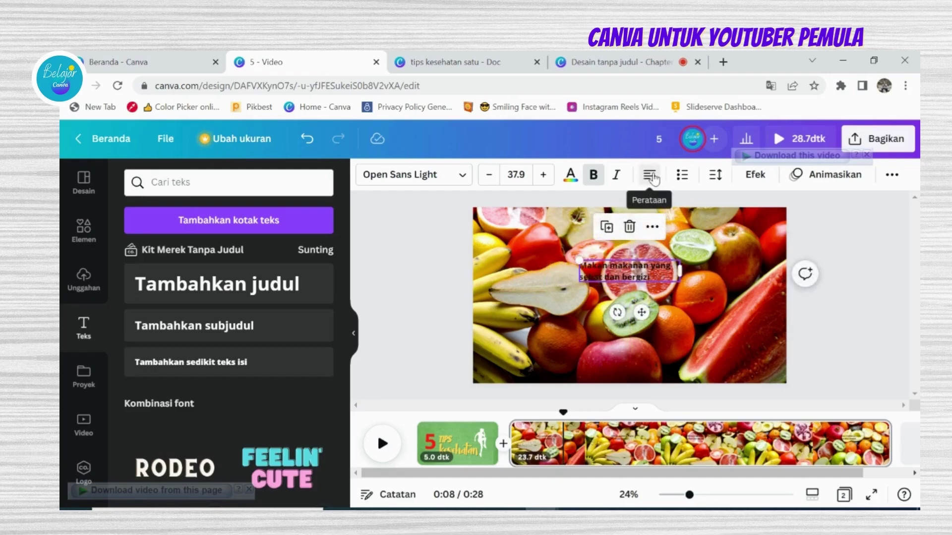
pyautogui.click(426, 278)
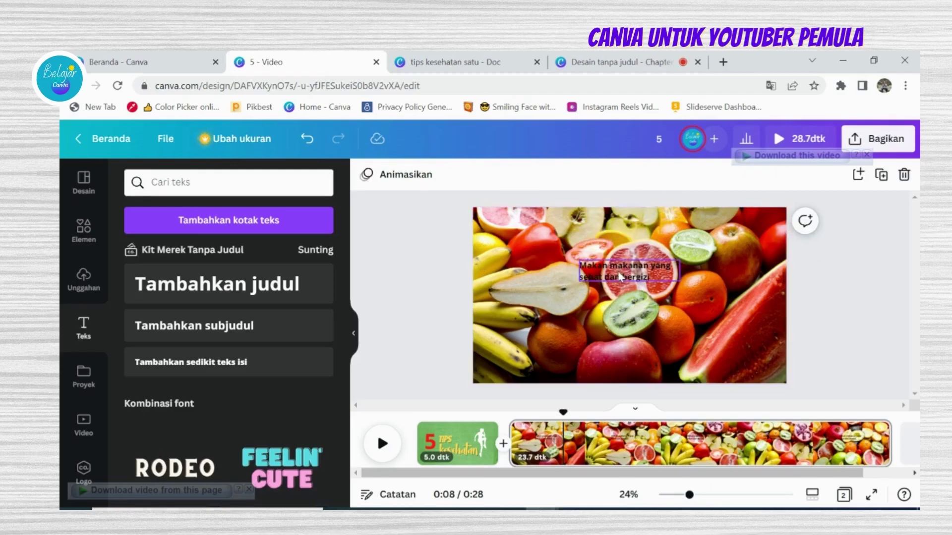
# - Place the tip heading in the upper-left part of the fruit page and enlarge it to font size 60.7
pyautogui.click(618, 272)
pyautogui.moveTo(618, 272); pyautogui.dragTo(527, 277)
pyautogui.moveTo(591, 265); pyautogui.dragTo(650, 237)
pyautogui.click(424, 297)
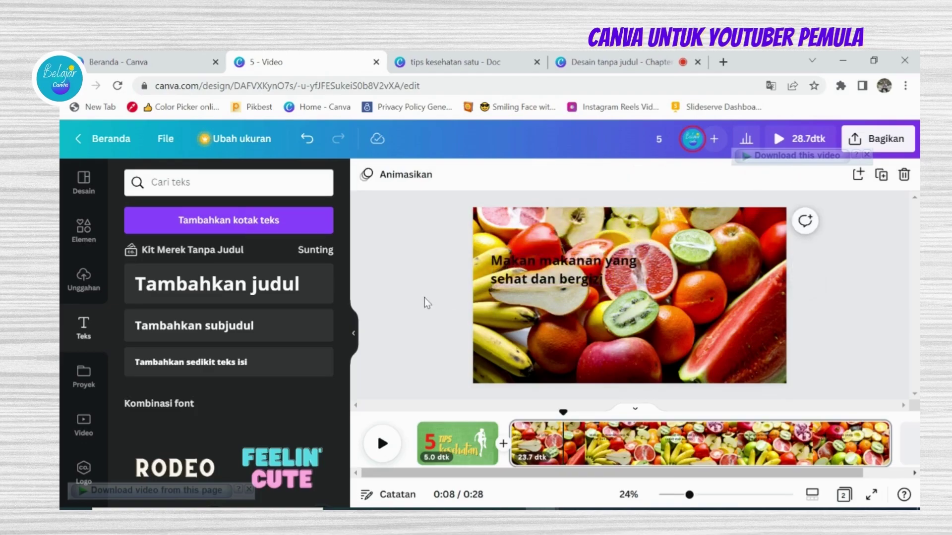
pyautogui.click(545, 271)
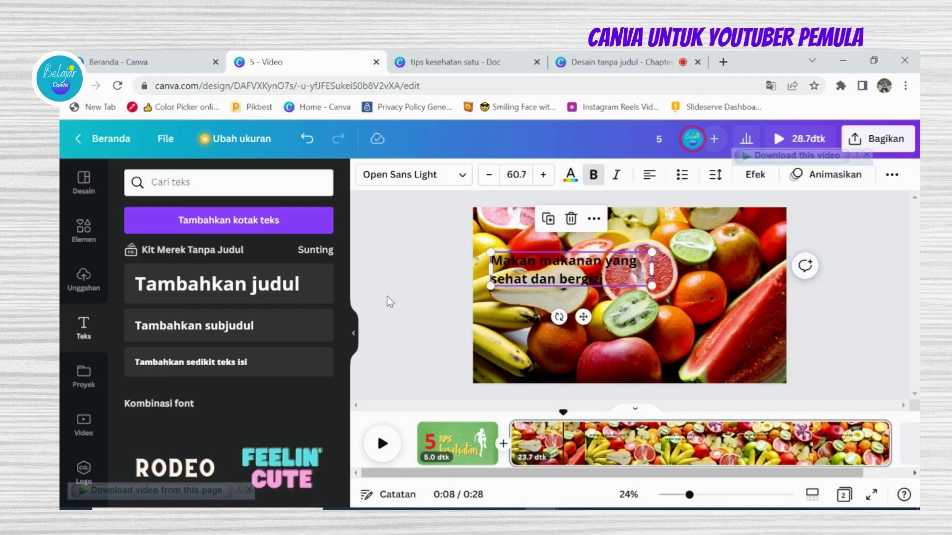
pyautogui.click(400, 296)
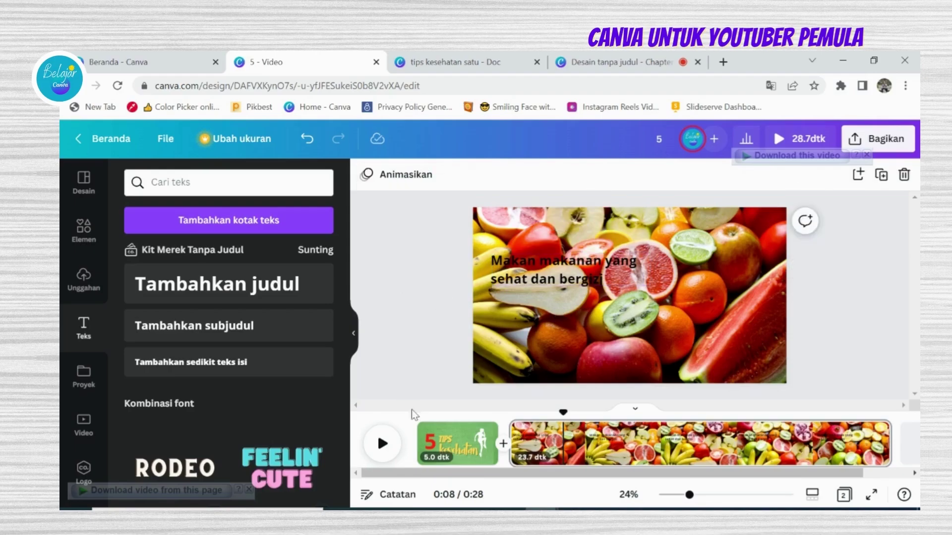
pyautogui.moveTo(519, 277); pyautogui.dragTo(520, 277)
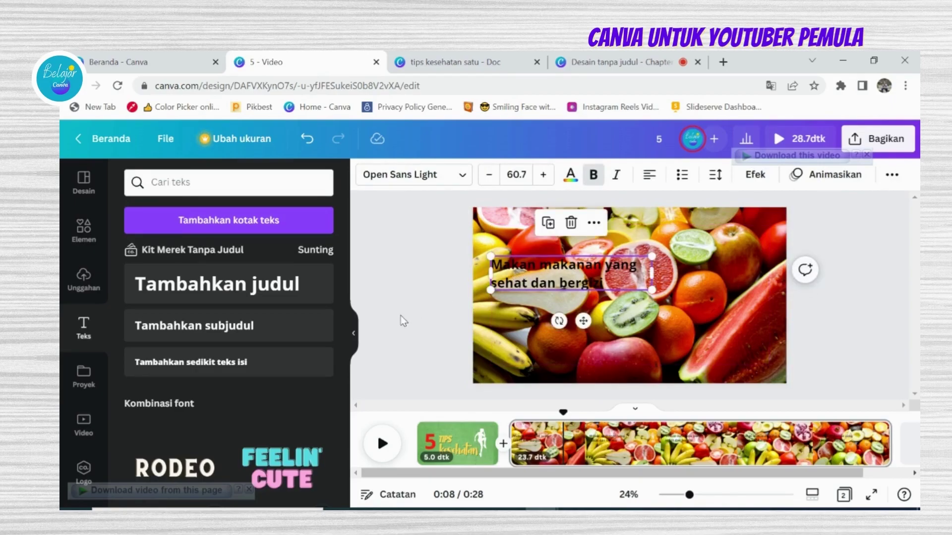
# - Add another title text box to the fruit page with the text "Tips #1"
pyautogui.click(257, 289)
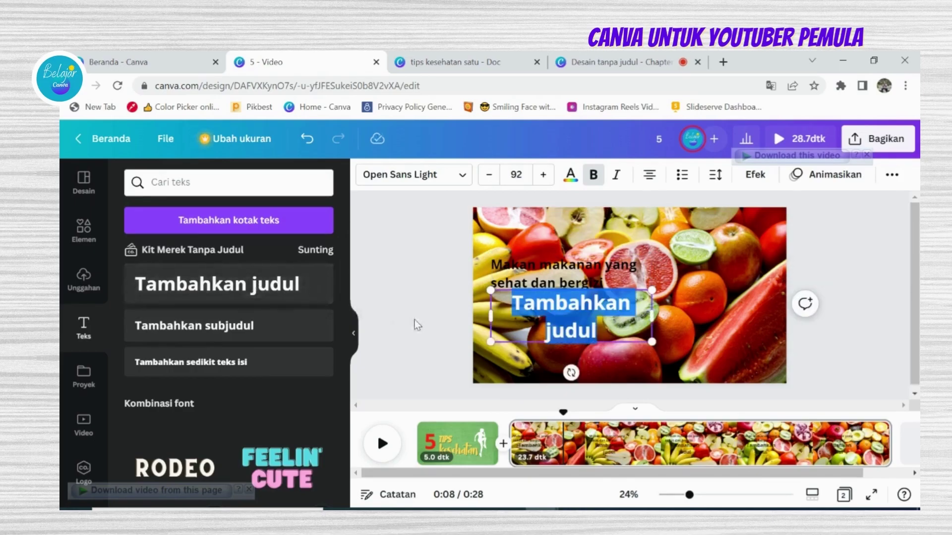
pyautogui.write('Tips')
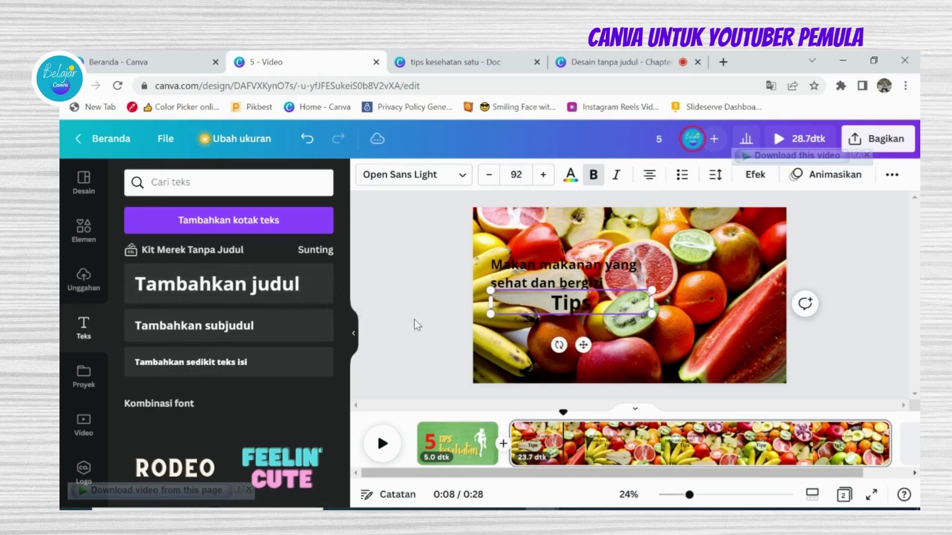
pyautogui.write(' #1')
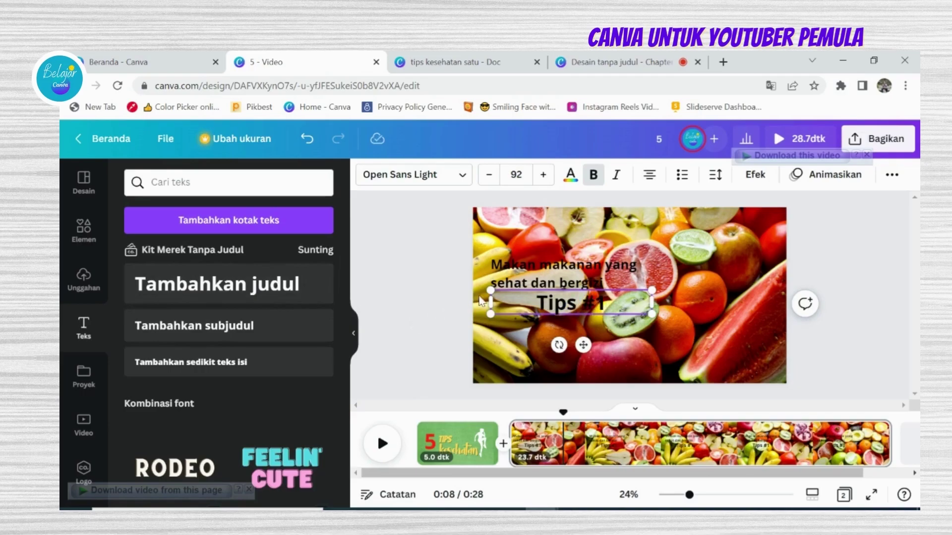
# - Narrow the "Tips #1" box to fit its text and place it directly above the tip heading
pyautogui.moveTo(652, 316); pyautogui.dragTo(575, 317)
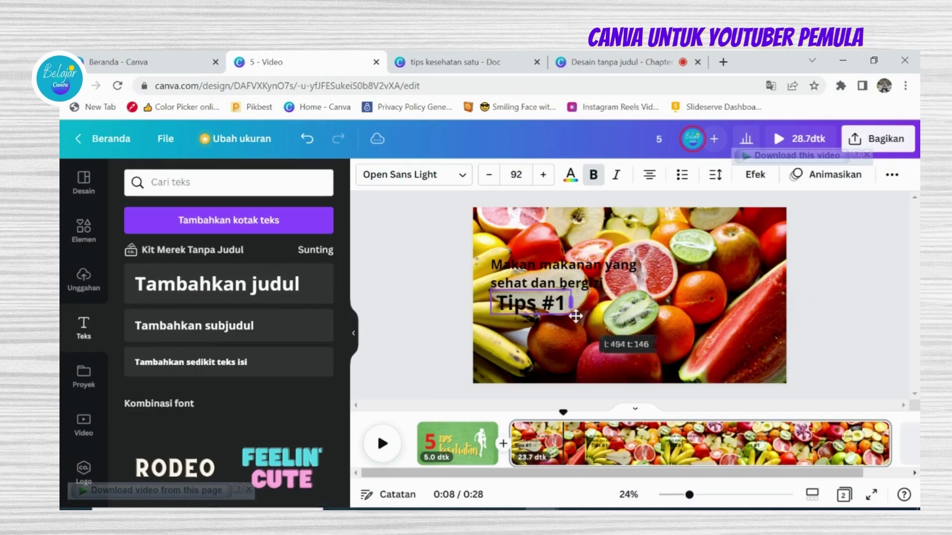
pyautogui.click(428, 332)
pyautogui.moveTo(534, 308); pyautogui.dragTo(532, 246)
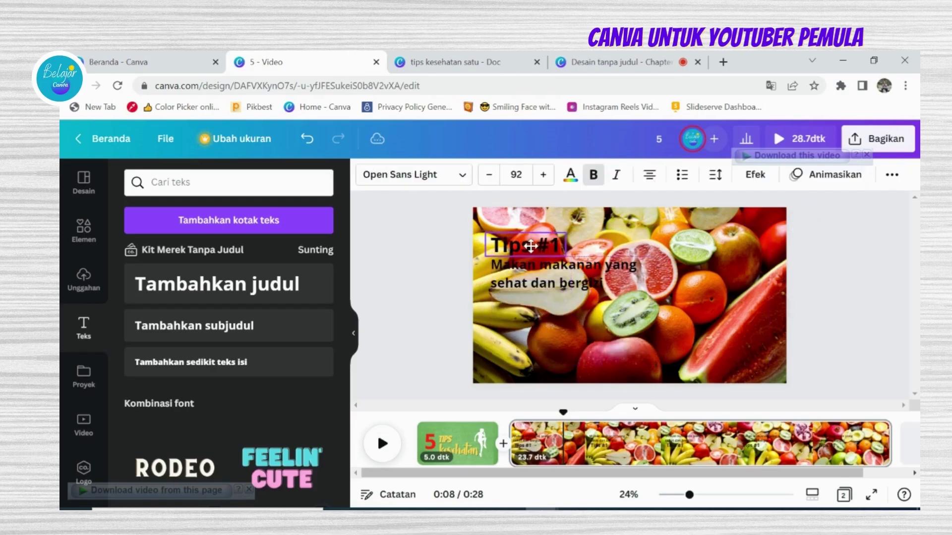
pyautogui.click(415, 305)
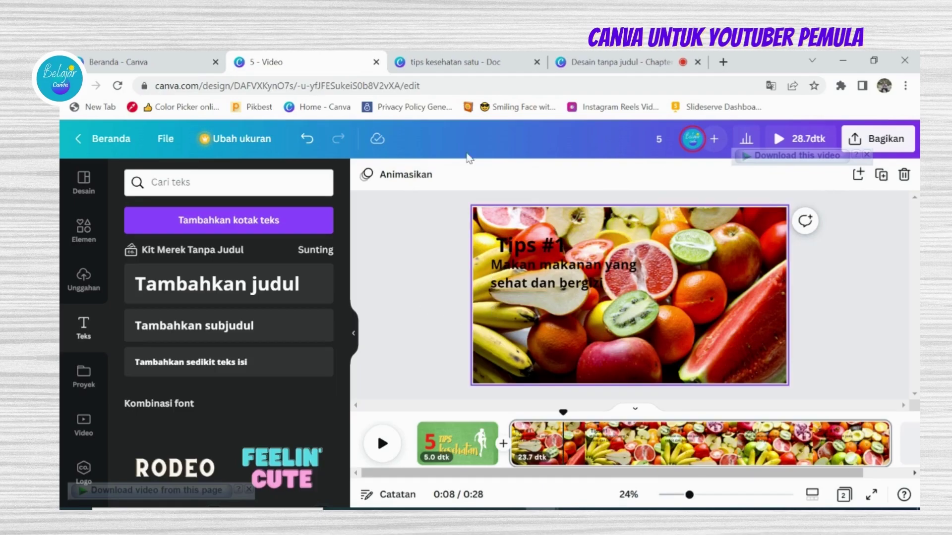
# - Copy the whole paragraph under "Makan makanan yang sehat dan bergizi" from the "tips kesehatan satu" document
pyautogui.click(456, 62)
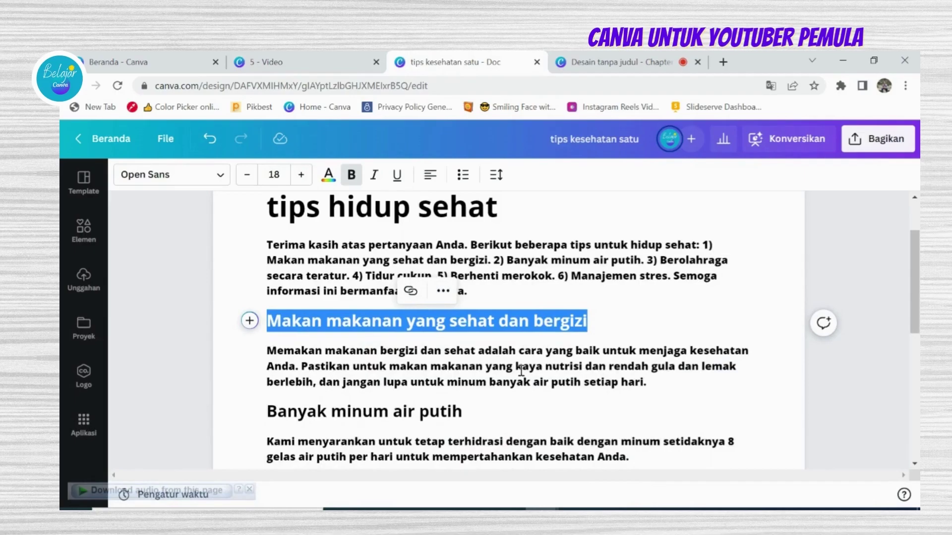
pyautogui.click(418, 372)
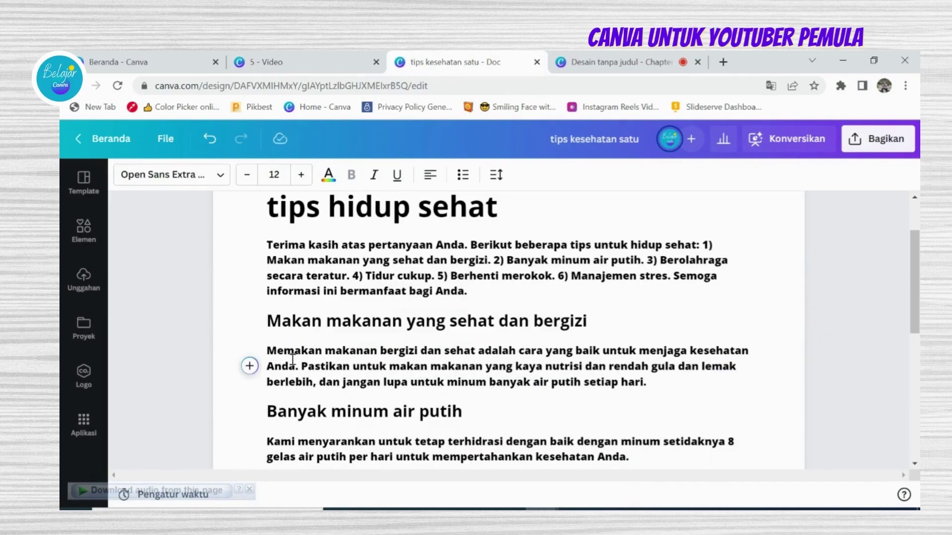
pyautogui.click(250, 367)
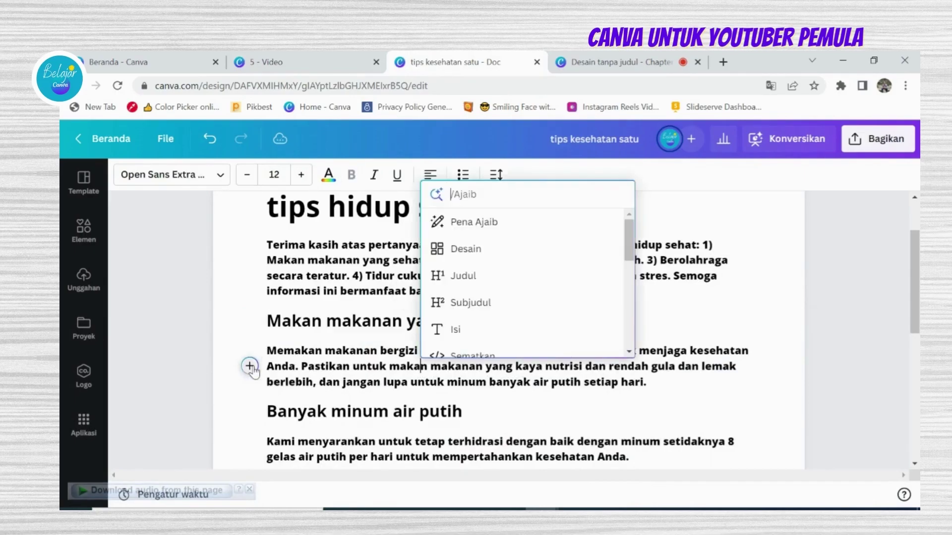
pyautogui.click(210, 365)
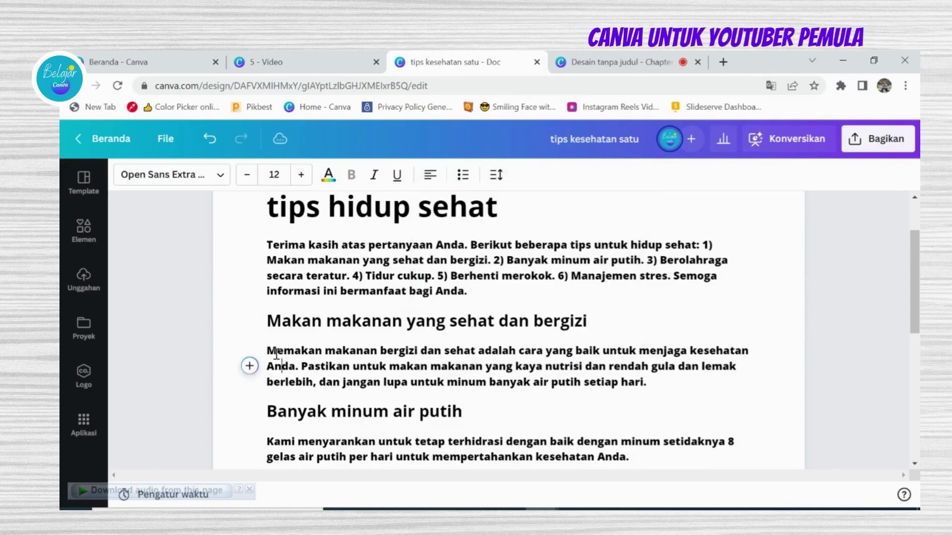
pyautogui.moveTo(268, 353); pyautogui.dragTo(661, 385)
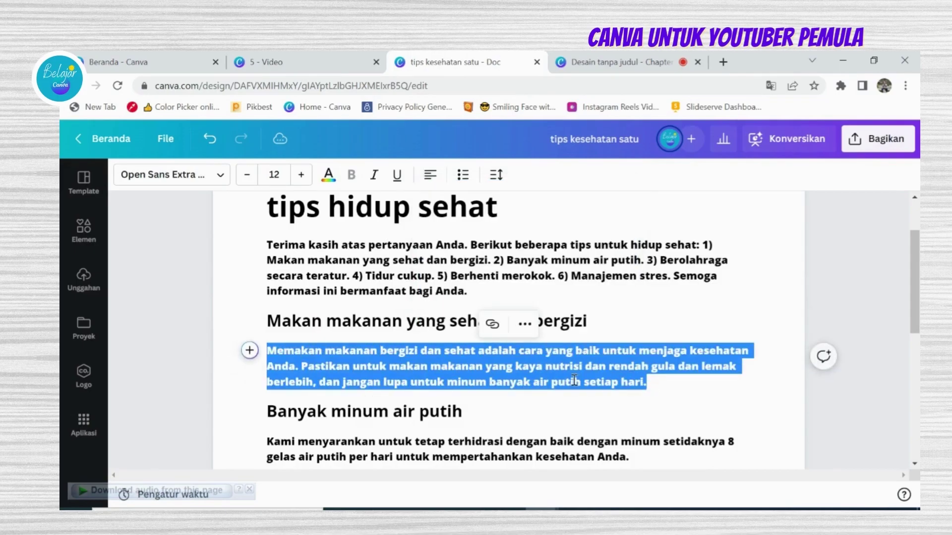
pyautogui.rightClick(571, 381)
pyautogui.click(628, 188)
# - Switch to Notepad, paste the copied paragraph below the heading with a blank line between them, and select the pasted paragraph
pyautogui.click(591, 508)
pyautogui.click(474, 191)
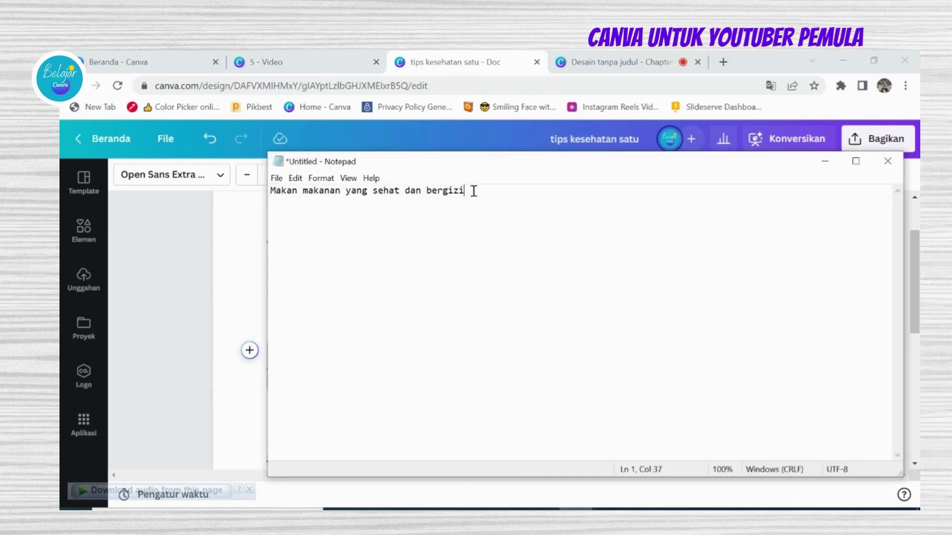
pyautogui.press('Return')
pyautogui.press('Return')
pyautogui.hotkey('ctrl', 'v')
pyautogui.moveTo(876, 224); pyautogui.dragTo(273, 216)
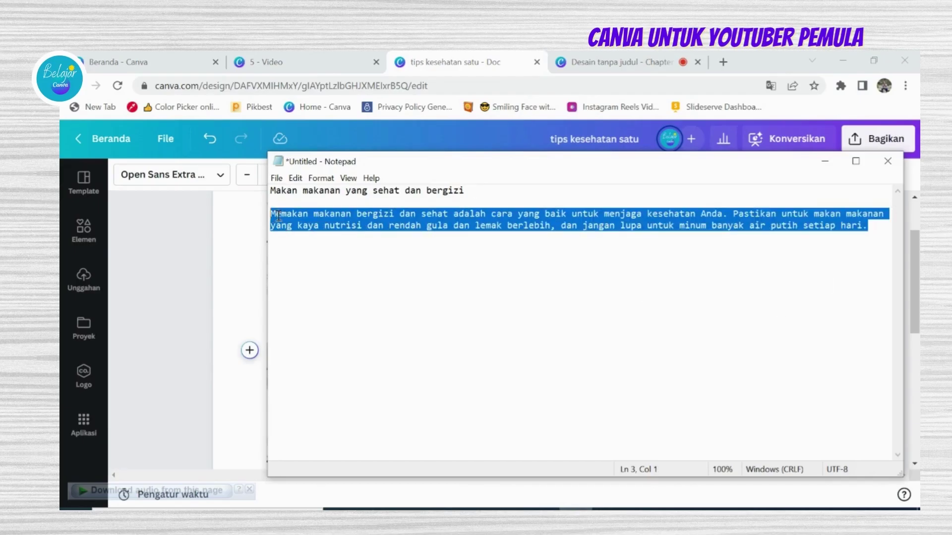
# - Copy the selected Notepad paragraph, switch back to the Canva video, and paste it into a new title text box on the fruit page
pyautogui.rightClick(278, 216)
pyautogui.click(294, 251)
pyautogui.click(340, 55)
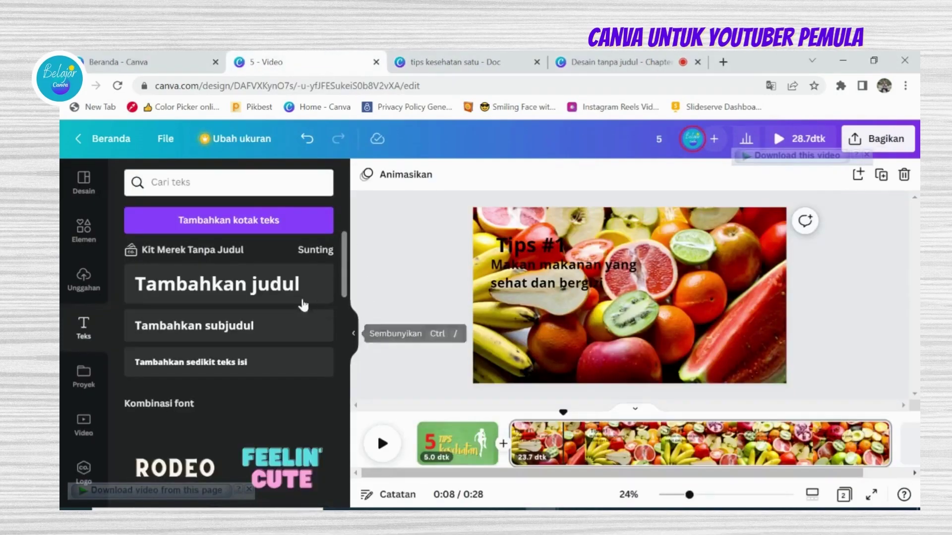
pyautogui.click(283, 299)
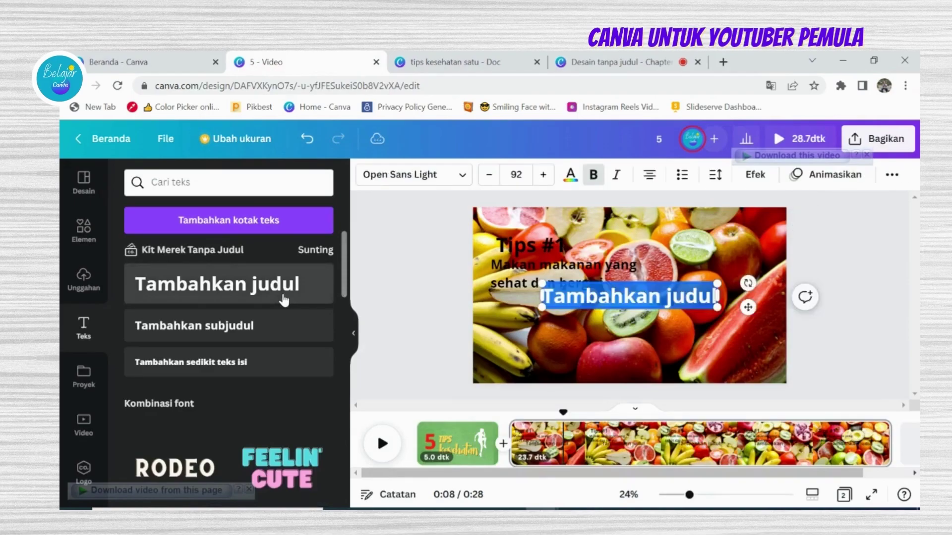
pyautogui.click(649, 297)
pyautogui.hotkey('ctrl', 'a')
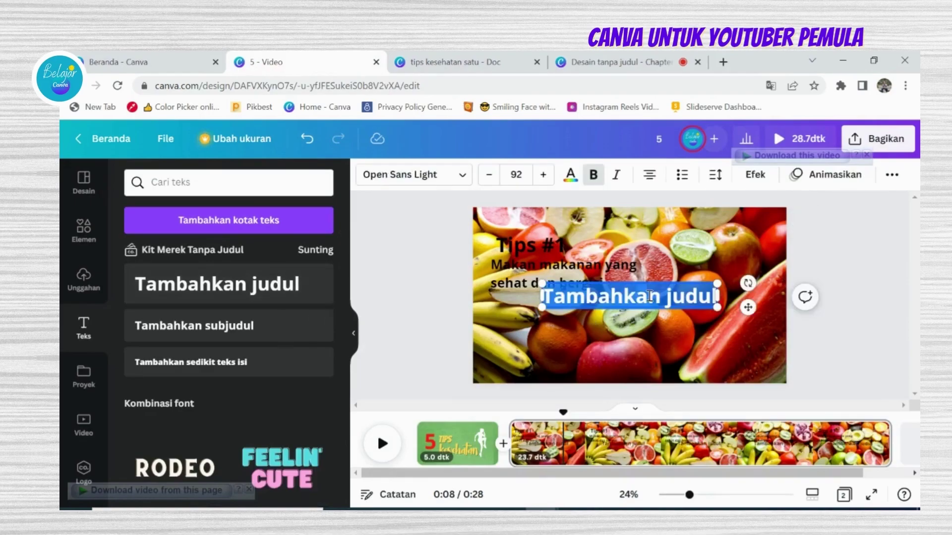
pyautogui.hotkey('ctrl', 'v')
# - Try to scale down the pasted description paragraph and undo the resizing
pyautogui.moveTo(787, 284); pyautogui.dragTo(644, 396)
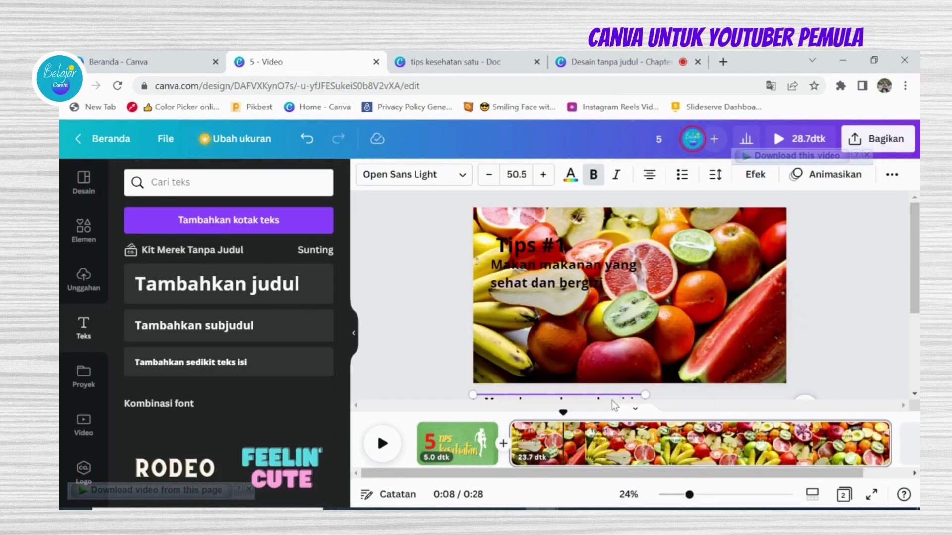
pyautogui.scroll(-2, 733, 317)
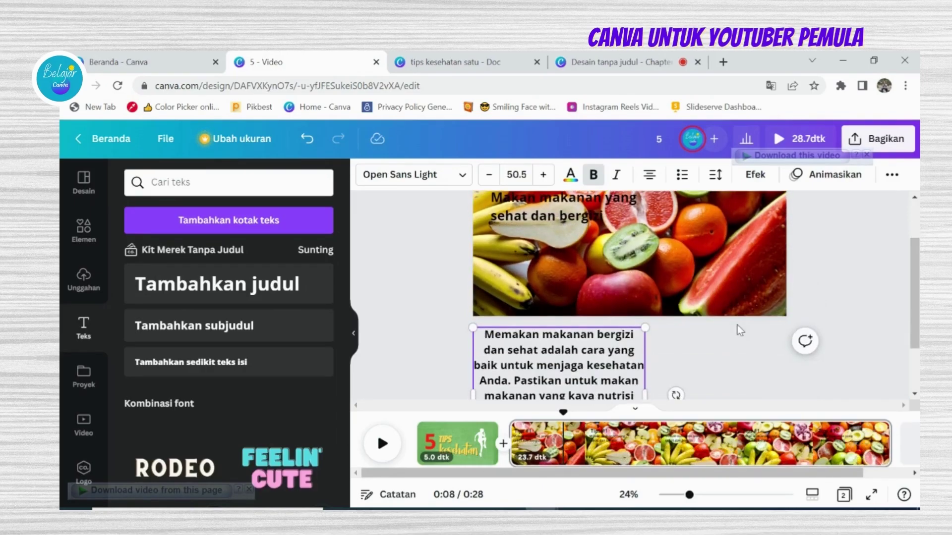
pyautogui.moveTo(647, 397); pyautogui.dragTo(660, 364)
pyautogui.click(840, 281)
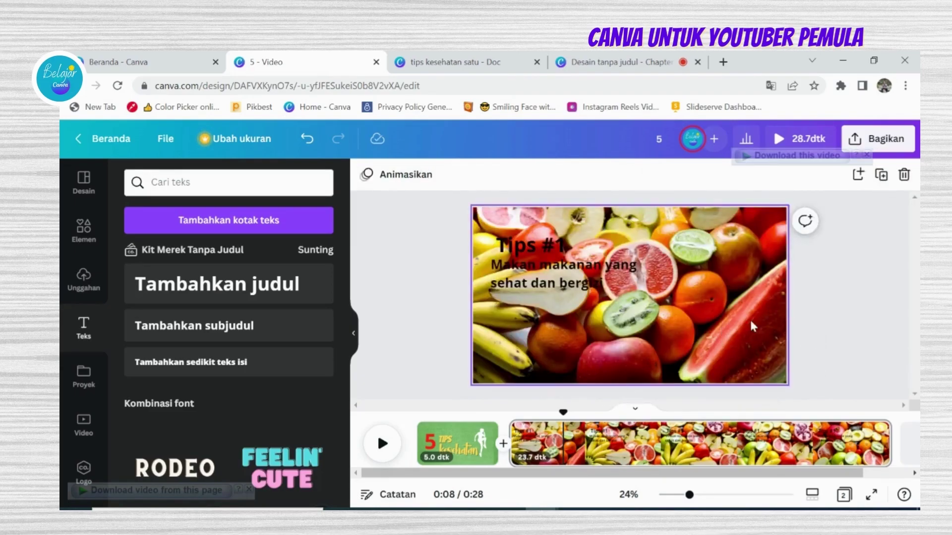
pyautogui.hotkey('ctrl', 'z')
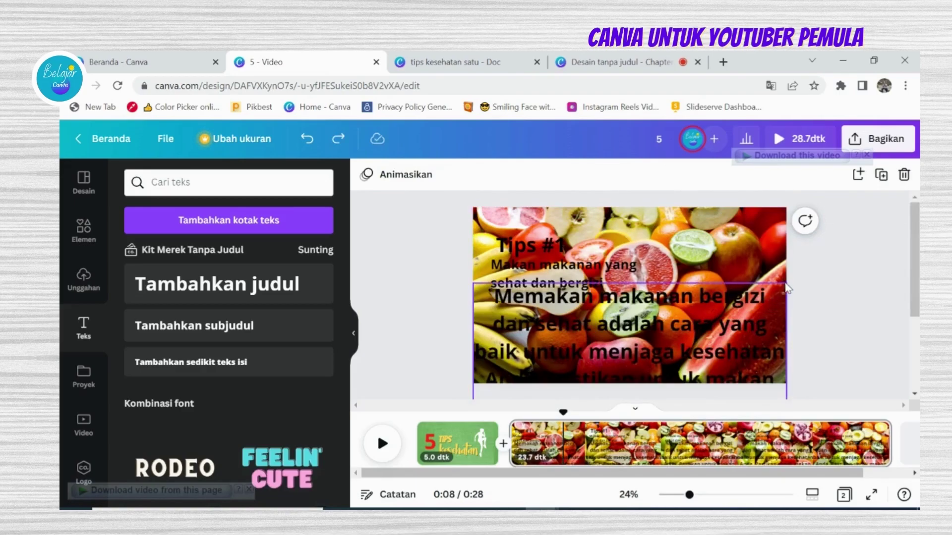
# - Scale the description paragraph down to font size 22.4 and place it directly below the tip heading
pyautogui.click(757, 304)
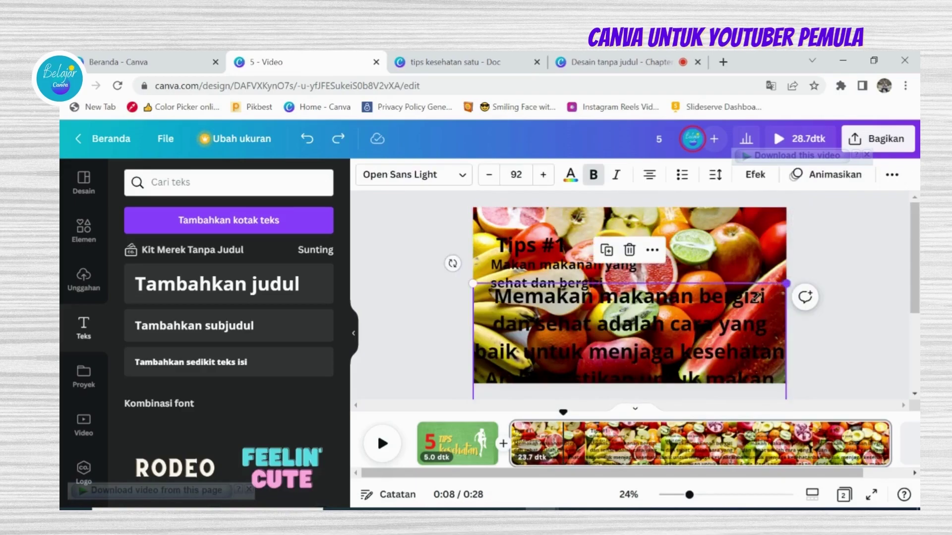
pyautogui.hotkey('ctrl', 'y')
pyautogui.moveTo(659, 369); pyautogui.dragTo(793, 325)
pyautogui.click(853, 243)
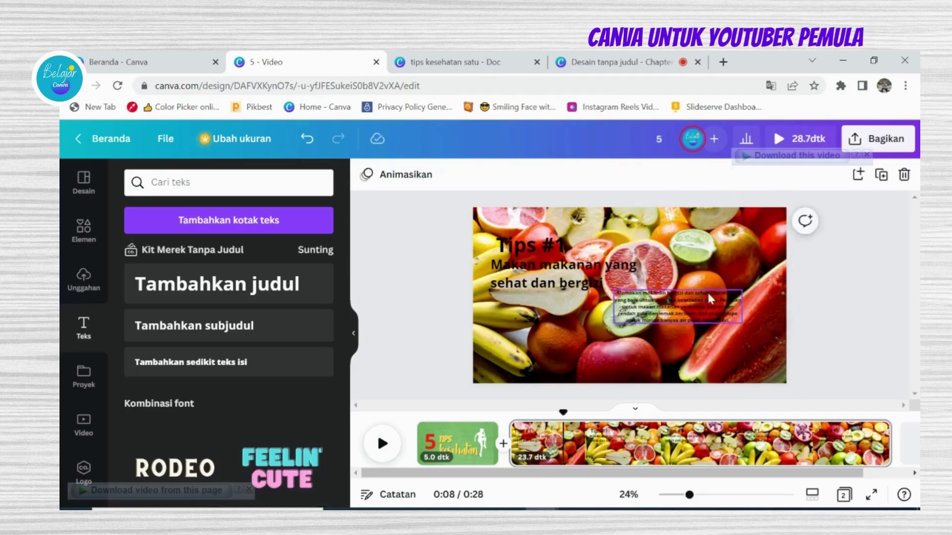
pyautogui.moveTo(664, 313); pyautogui.dragTo(569, 313)
# - Justify the description paragraph and enlarge it proportionally to font size 33.6
pyautogui.click(647, 176)
pyautogui.click(647, 176)
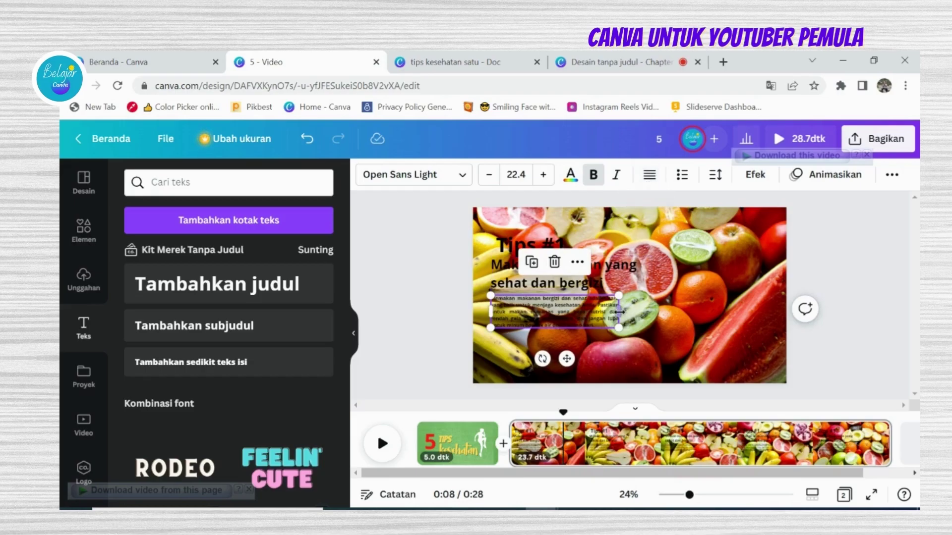
pyautogui.moveTo(620, 295); pyautogui.dragTo(684, 297)
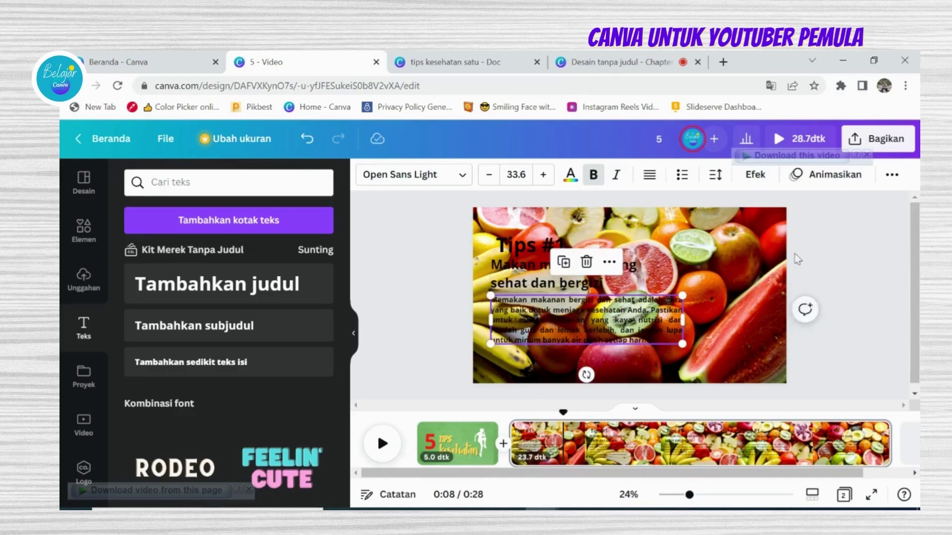
pyautogui.click(826, 236)
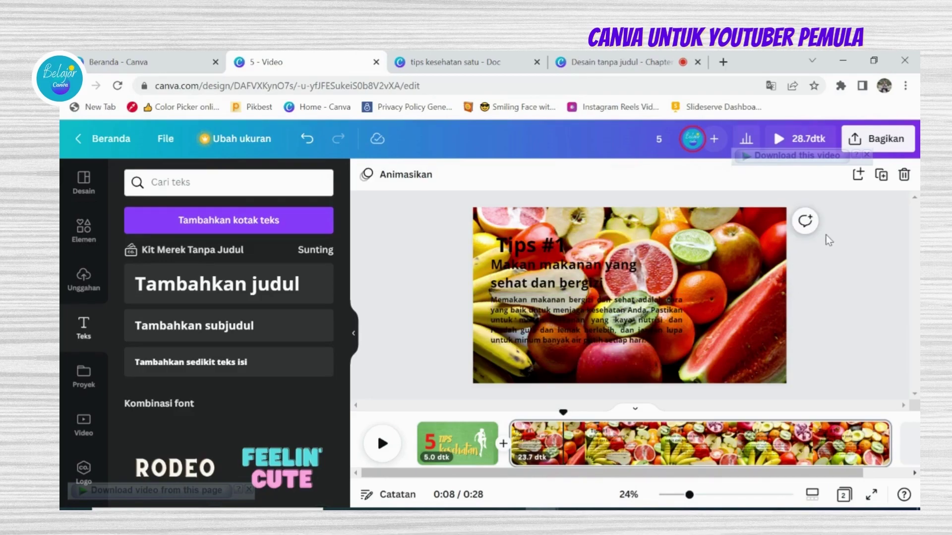
# - Align the "Tips #1" box with the left edge of the heading below it and make its text white
pyautogui.click(525, 248)
pyautogui.moveTo(524, 249); pyautogui.dragTo(565, 244)
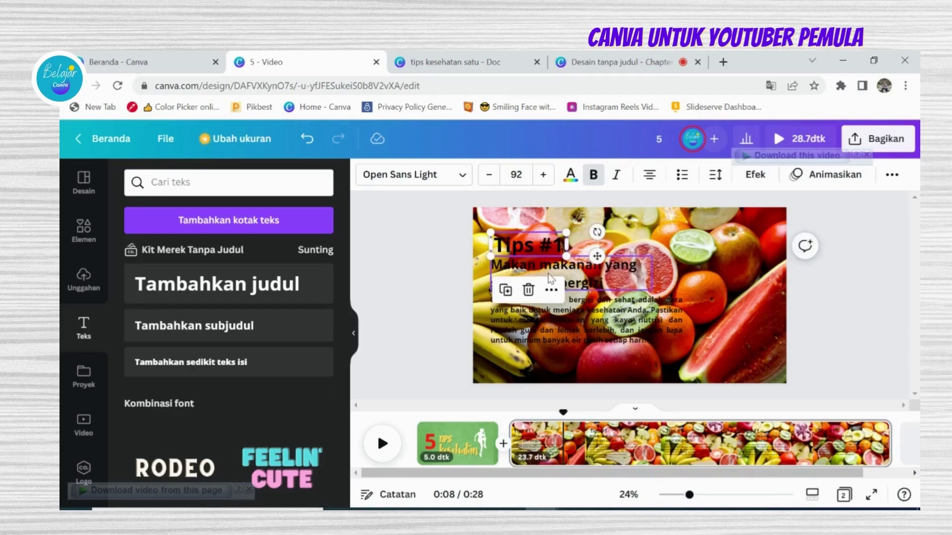
pyautogui.click(571, 175)
pyautogui.click(238, 250)
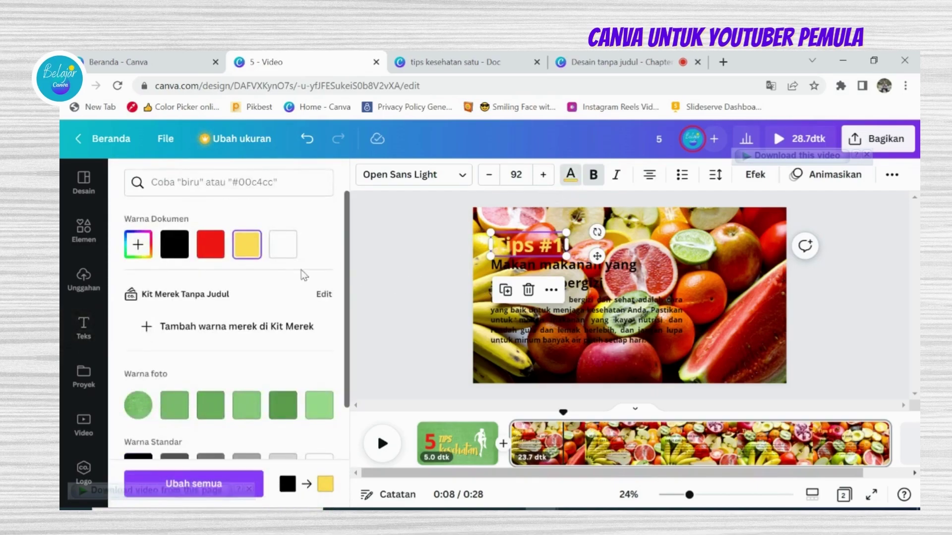
pyautogui.click(210, 245)
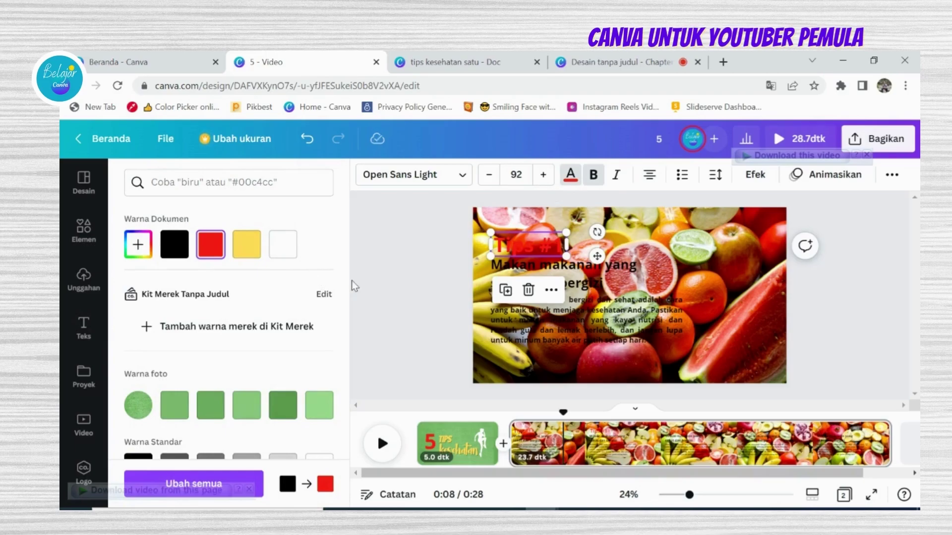
pyautogui.click(283, 251)
pyautogui.click(385, 273)
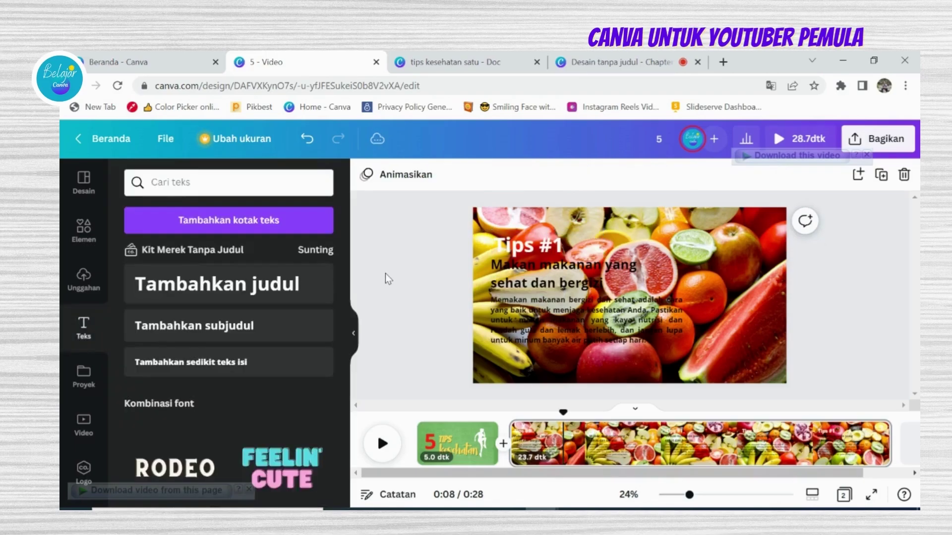
# - Colour the heading "Makan makanan yang sehat dan bergizi" light green from the photo colours
pyautogui.click(527, 277)
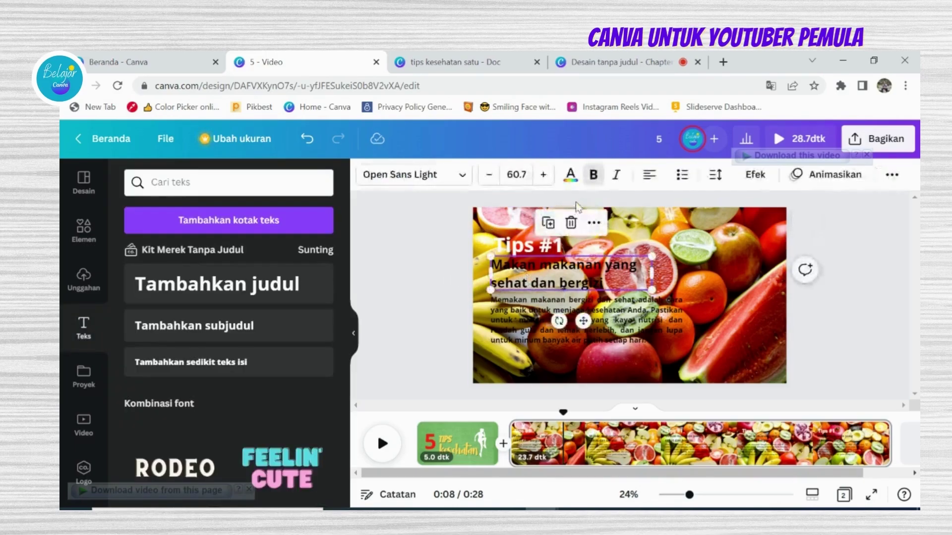
pyautogui.click(572, 179)
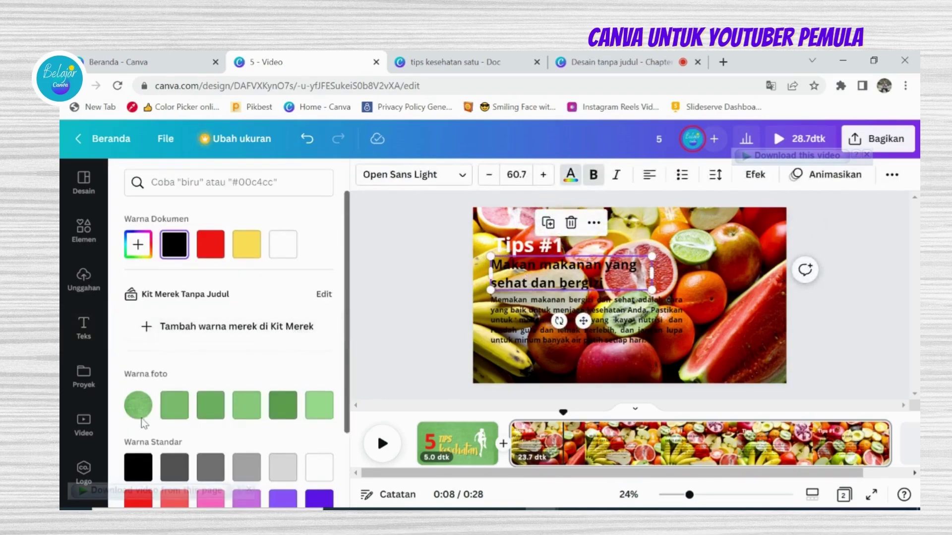
pyautogui.click(183, 405)
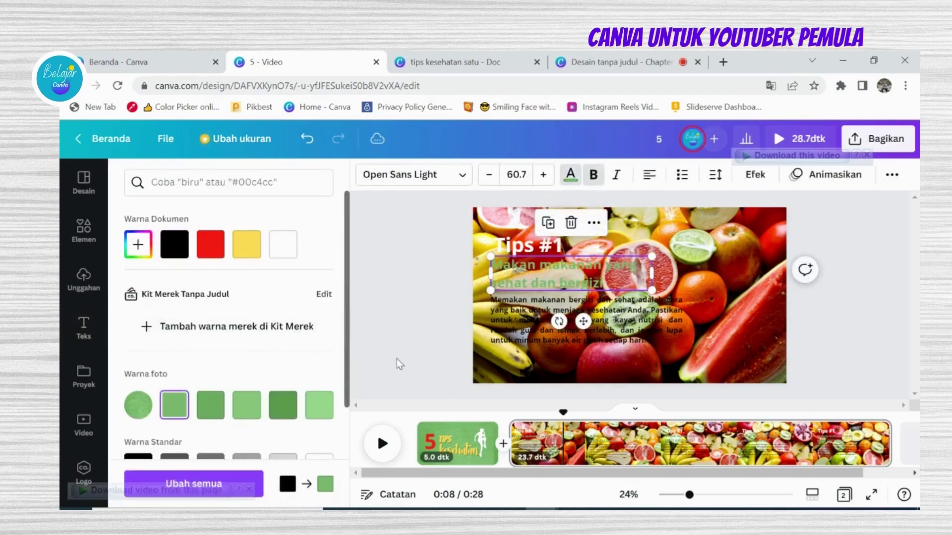
pyautogui.click(501, 331)
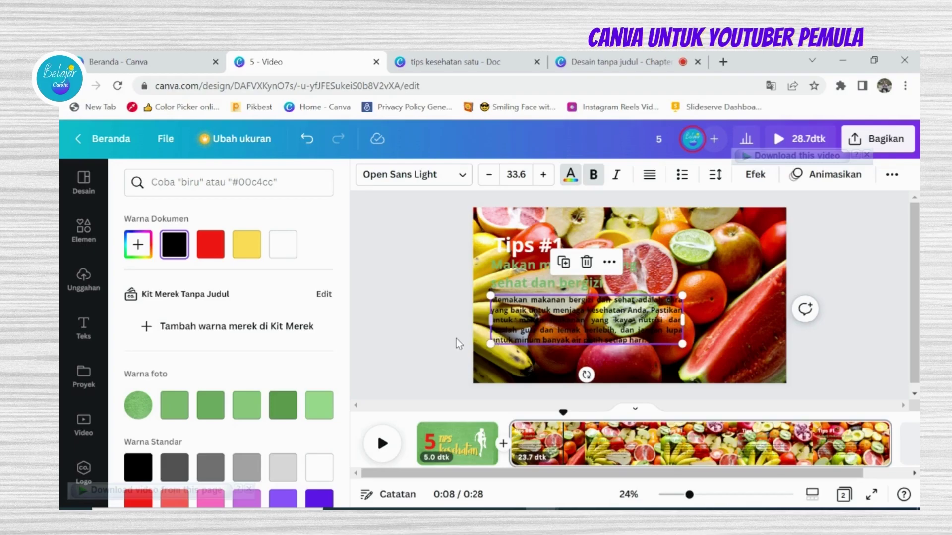
pyautogui.press('Escape')
pyautogui.press('Escape')
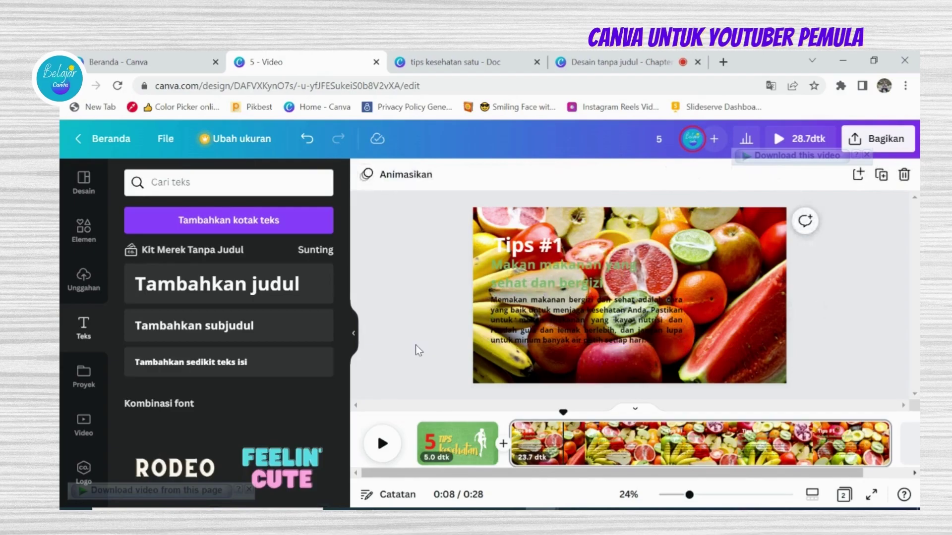
# - Apply the Bayangan (shadow) effect to "Tips #1" with black as the shadow colour
pyautogui.click(516, 243)
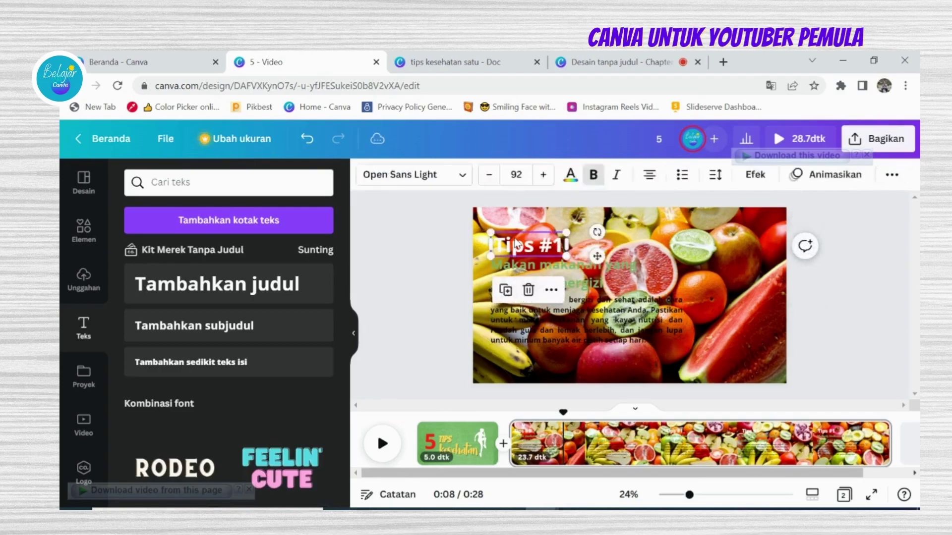
pyautogui.click(755, 176)
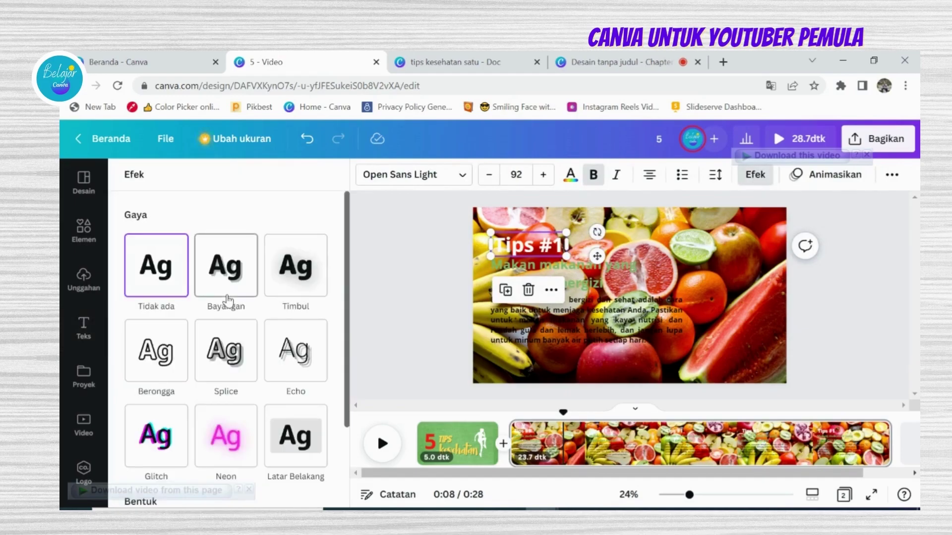
pyautogui.scroll(-1, 227, 300)
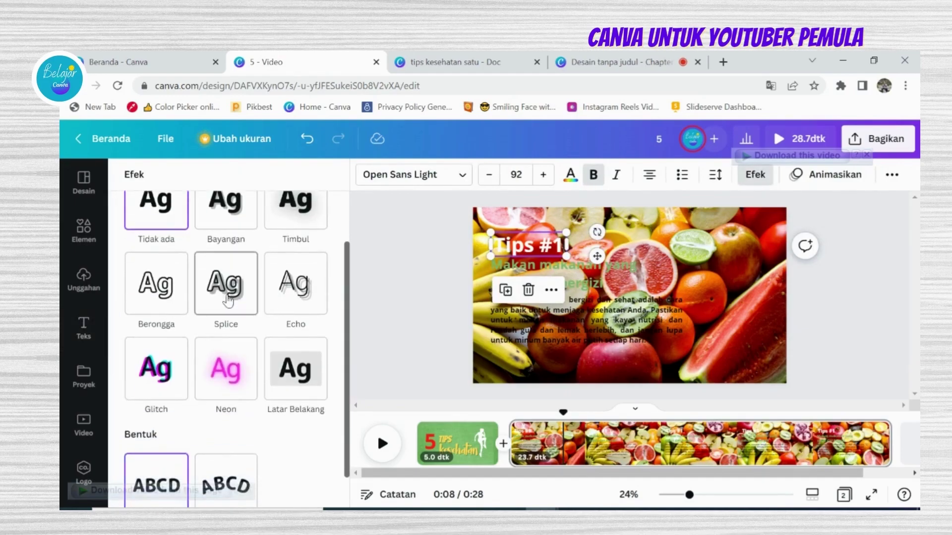
pyautogui.scroll(1, 228, 300)
pyautogui.click(233, 290)
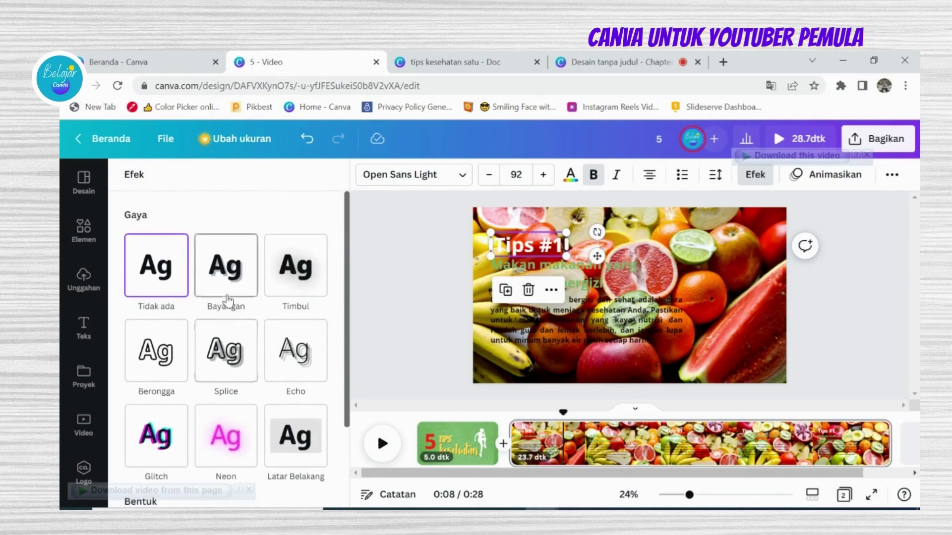
pyautogui.scroll(-1, 263, 357)
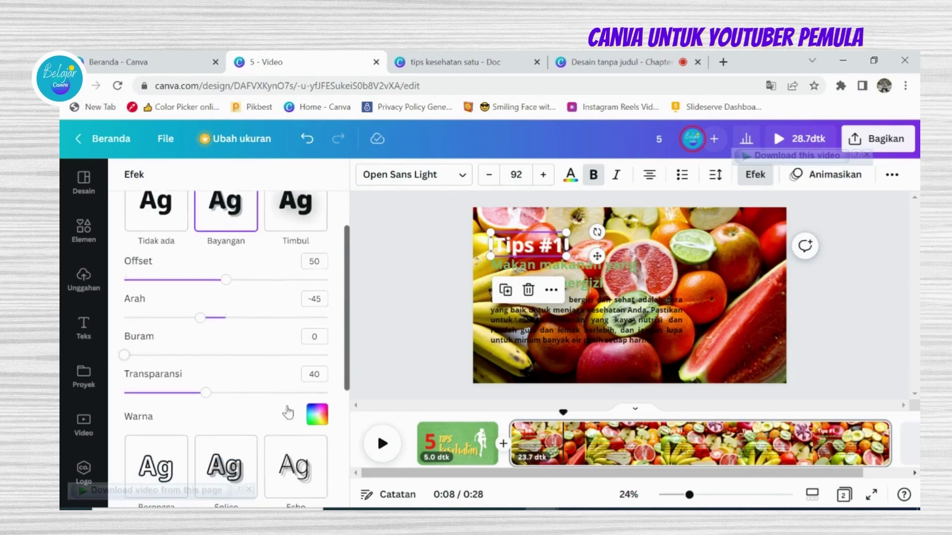
pyautogui.click(318, 413)
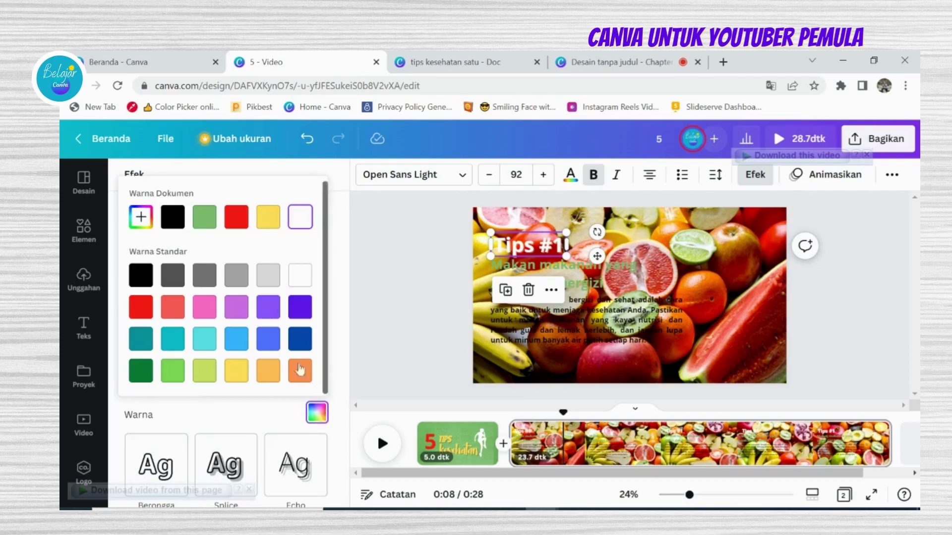
pyautogui.click(141, 274)
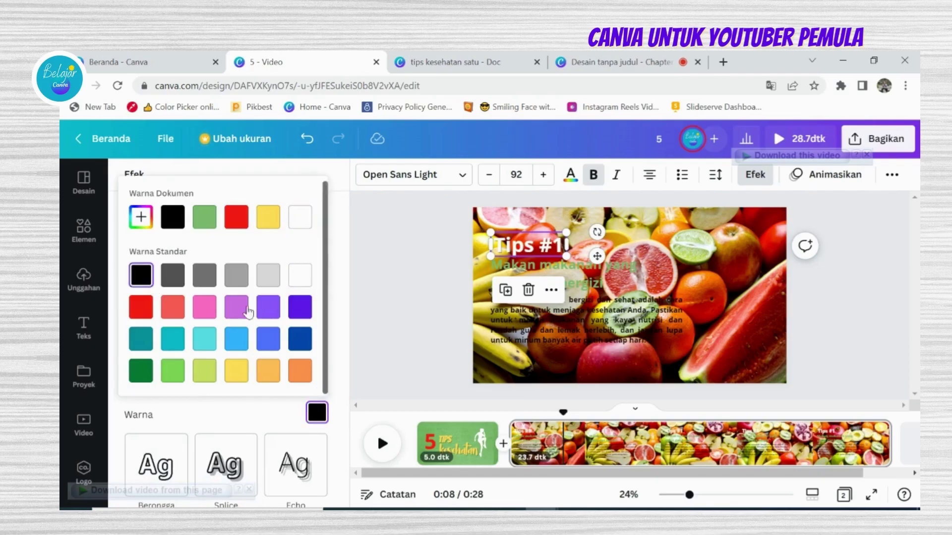
pyautogui.click(390, 274)
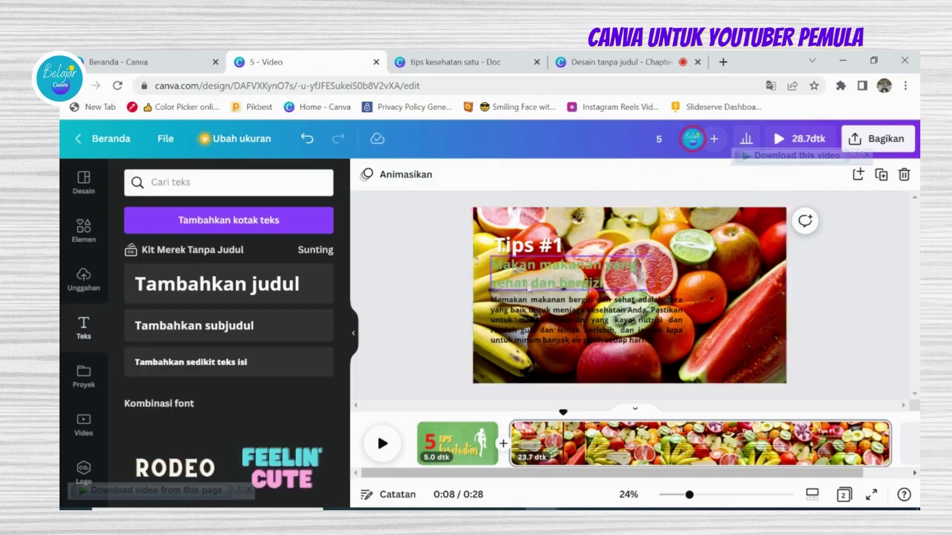
# - Apply the Latar Belakang text effect to the heading "Makan makanan yang sehat dan bergizi"
pyautogui.click(537, 284)
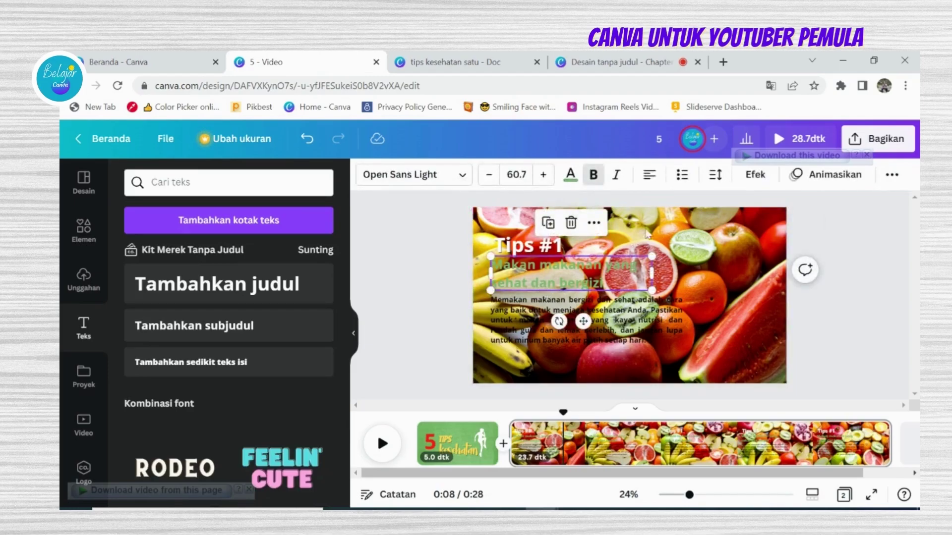
pyautogui.click(754, 176)
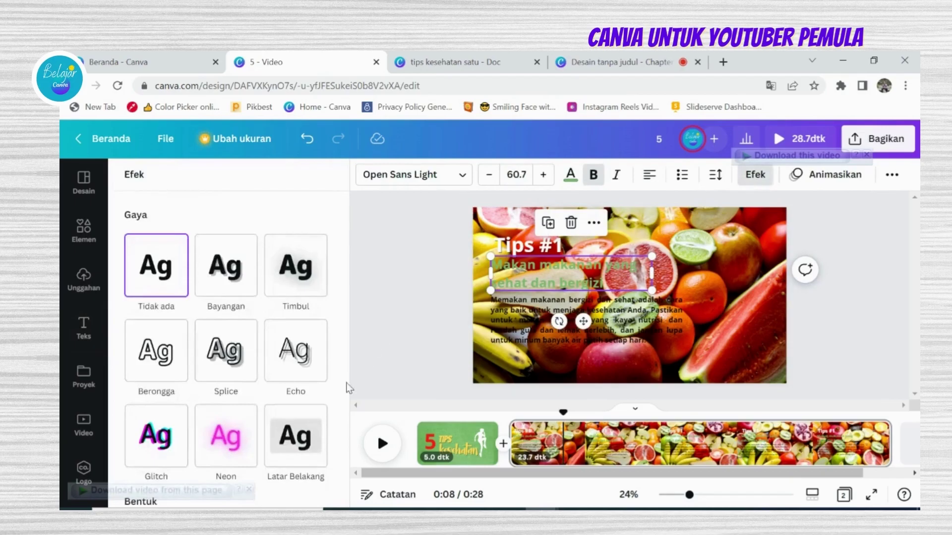
pyautogui.click(296, 446)
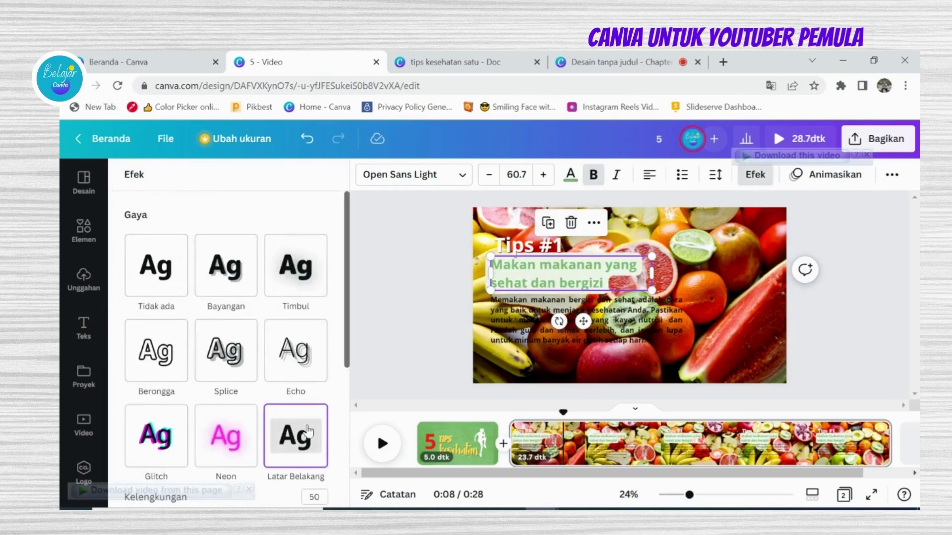
pyautogui.click(367, 350)
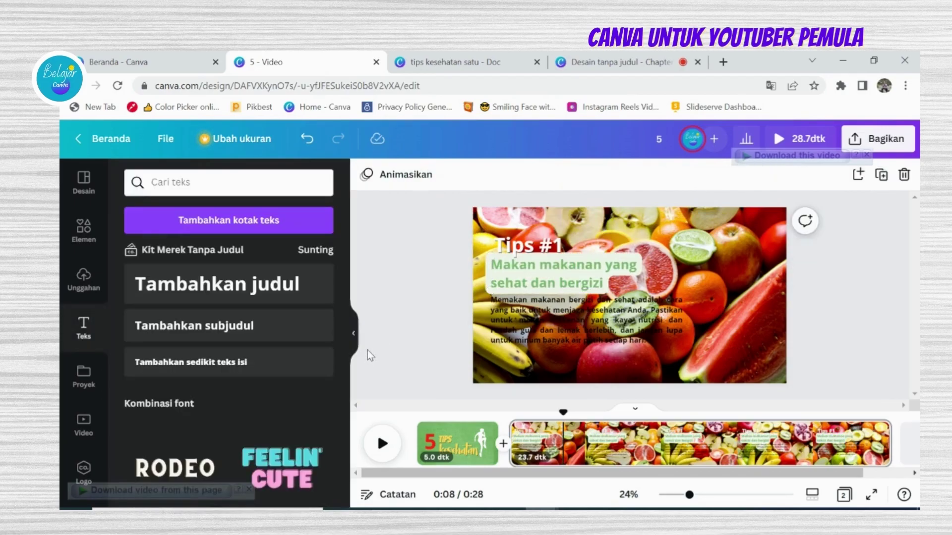
# - Set the colour of the heading's Latar Belakang effect to the standard red
pyautogui.click(530, 267)
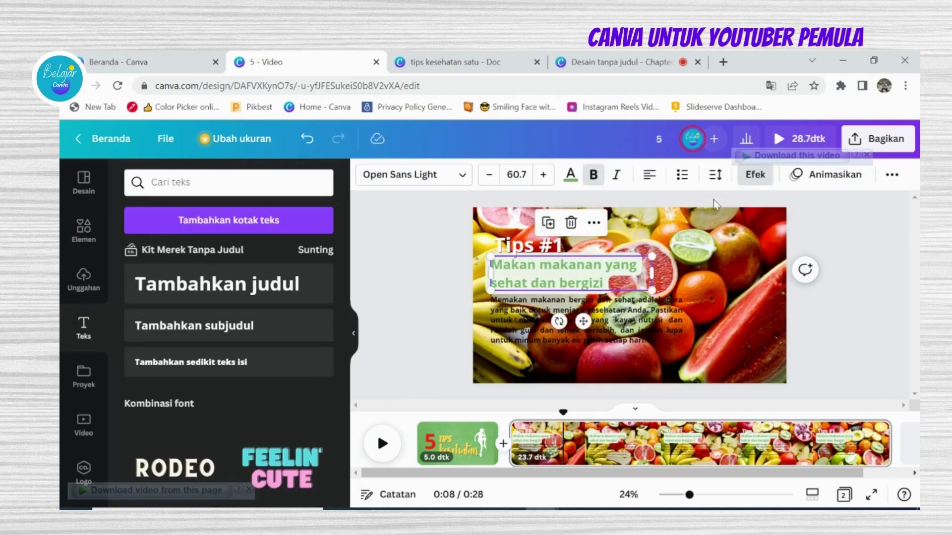
pyautogui.click(752, 181)
pyautogui.scroll(-5, 208, 342)
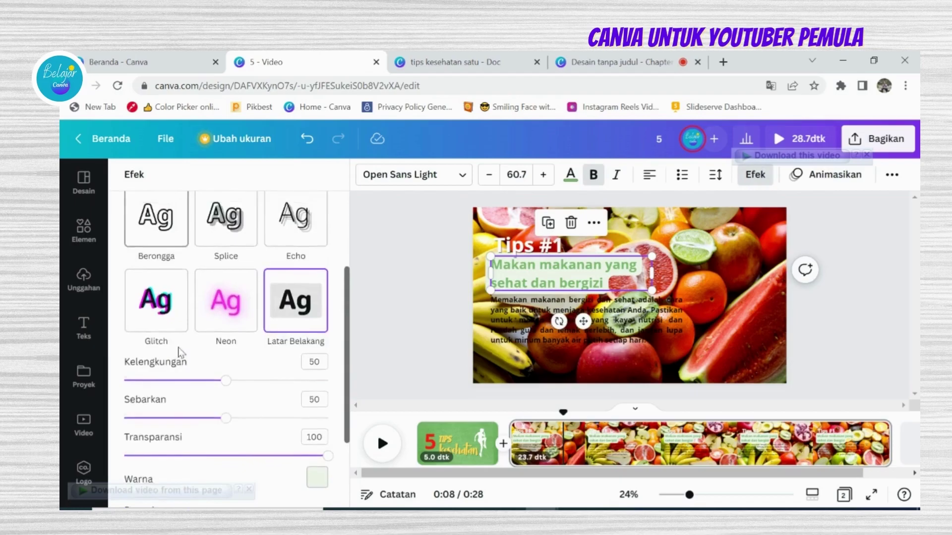
pyautogui.scroll(2, 292, 375)
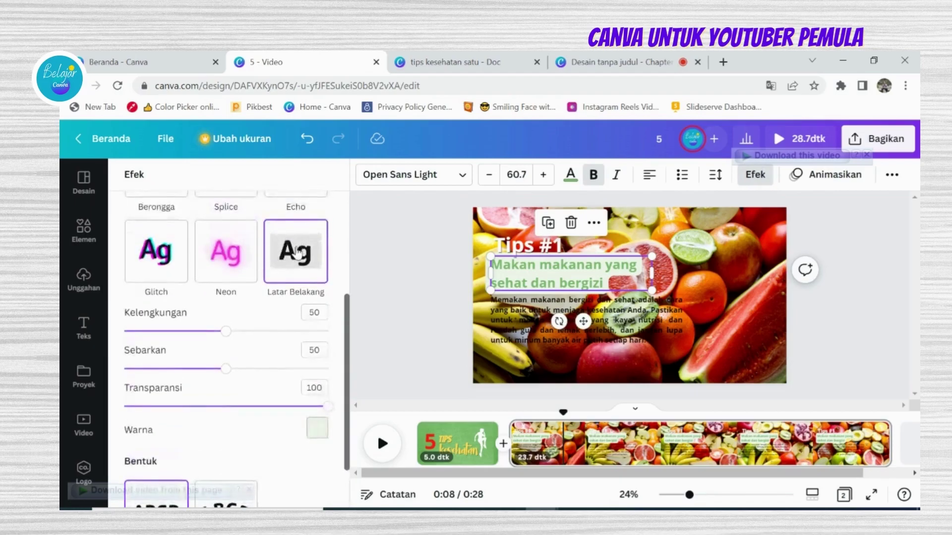
pyautogui.scroll(-2, 301, 282)
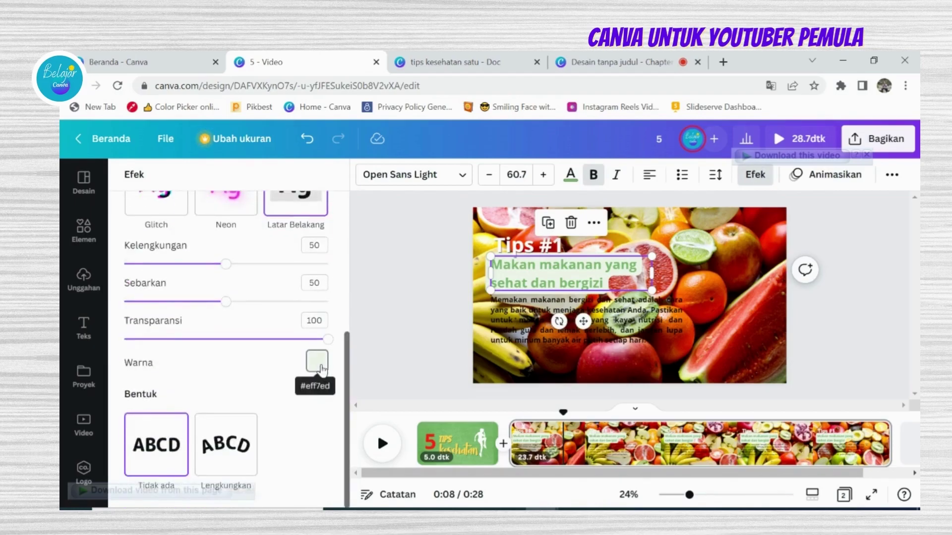
pyautogui.click(319, 366)
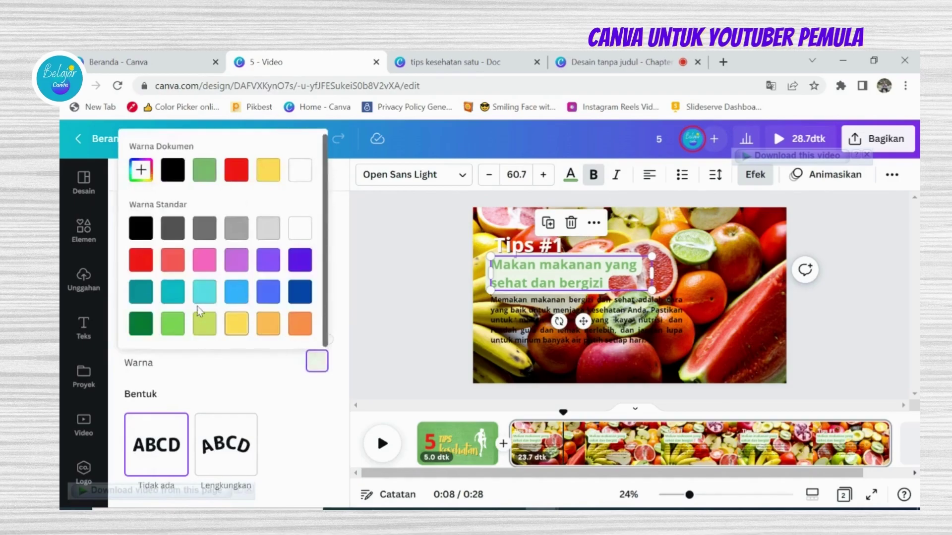
pyautogui.click(141, 268)
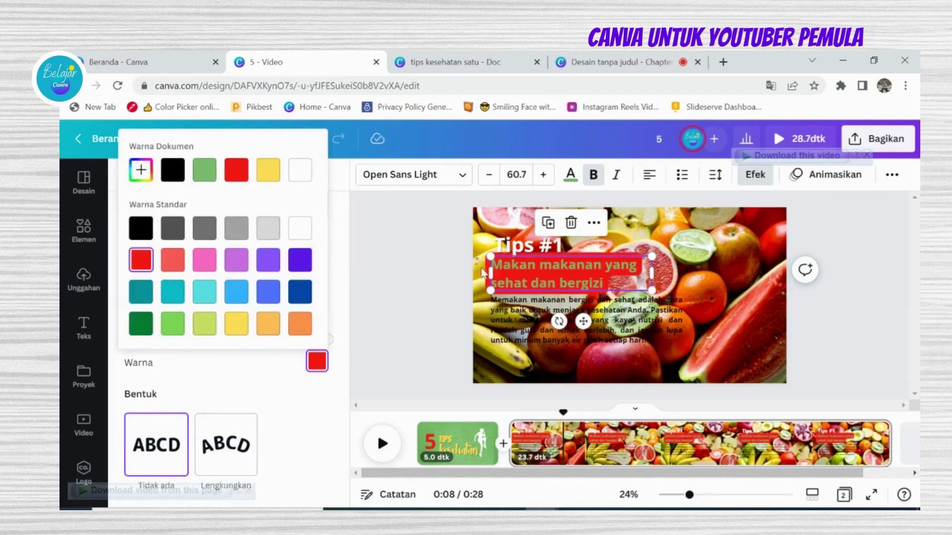
pyautogui.click(431, 279)
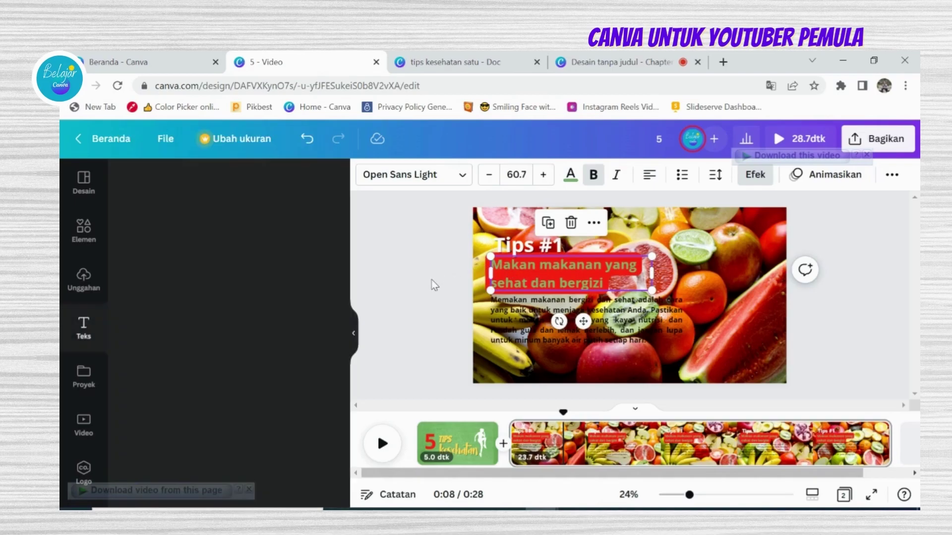
# - Change the heading's text colour to white and shift the body paragraph slightly down, away from the heading
pyautogui.click(534, 267)
pyautogui.click(570, 175)
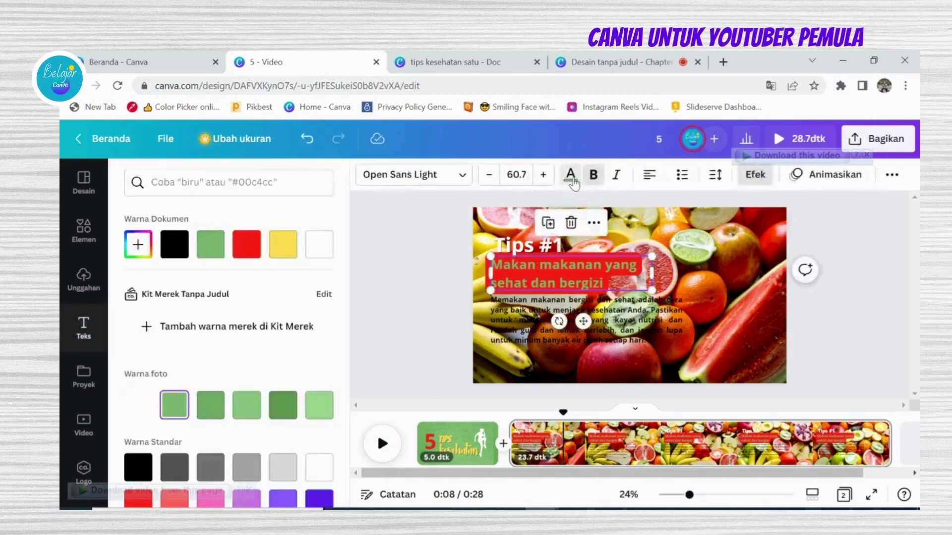
pyautogui.click(389, 277)
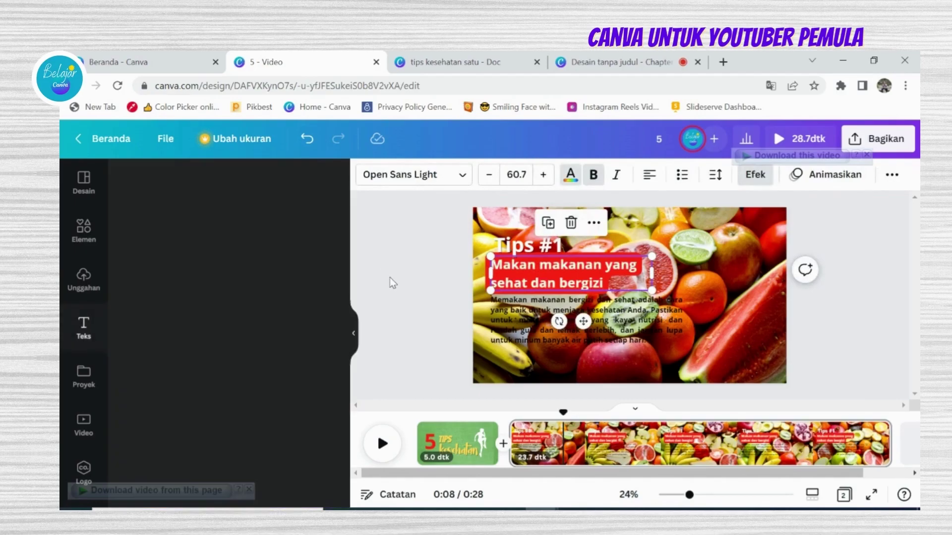
pyautogui.moveTo(519, 312); pyautogui.dragTo(514, 312)
pyautogui.click(409, 327)
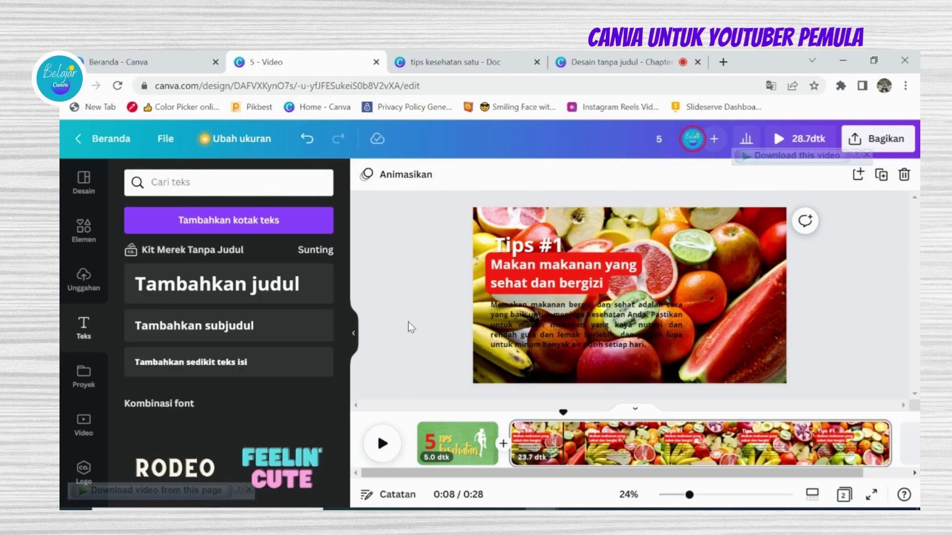
# - Clear the "olahraga" element search and add a rounded square from Garis & Bentuk to the page
pyautogui.click(89, 243)
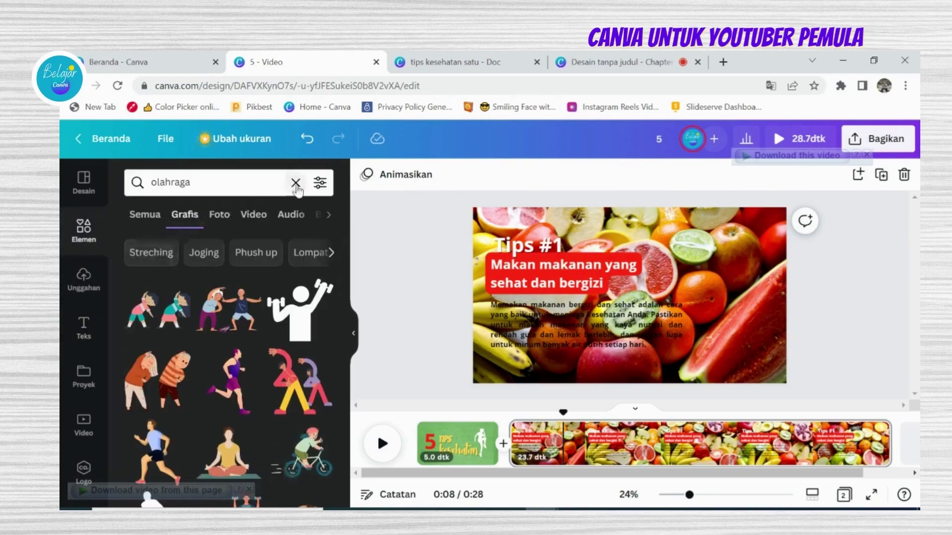
pyautogui.click(296, 183)
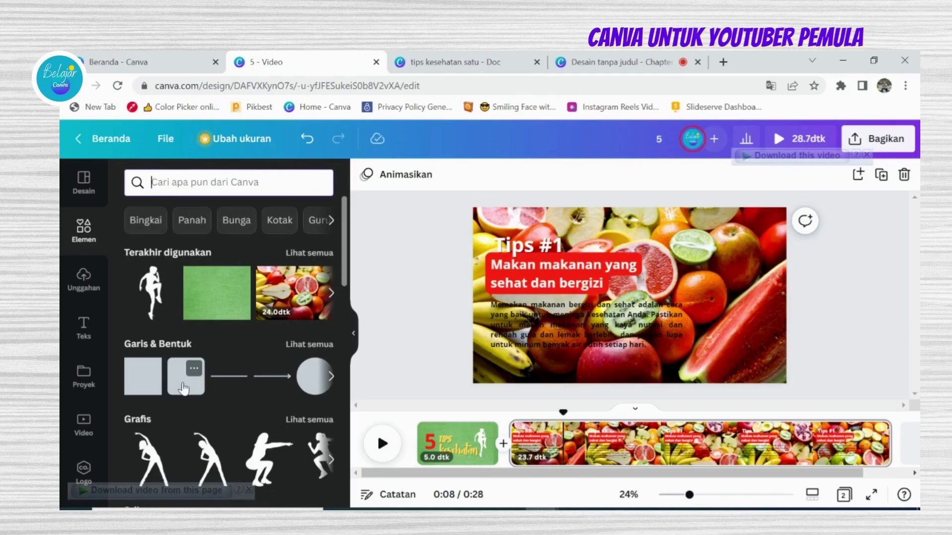
pyautogui.click(184, 389)
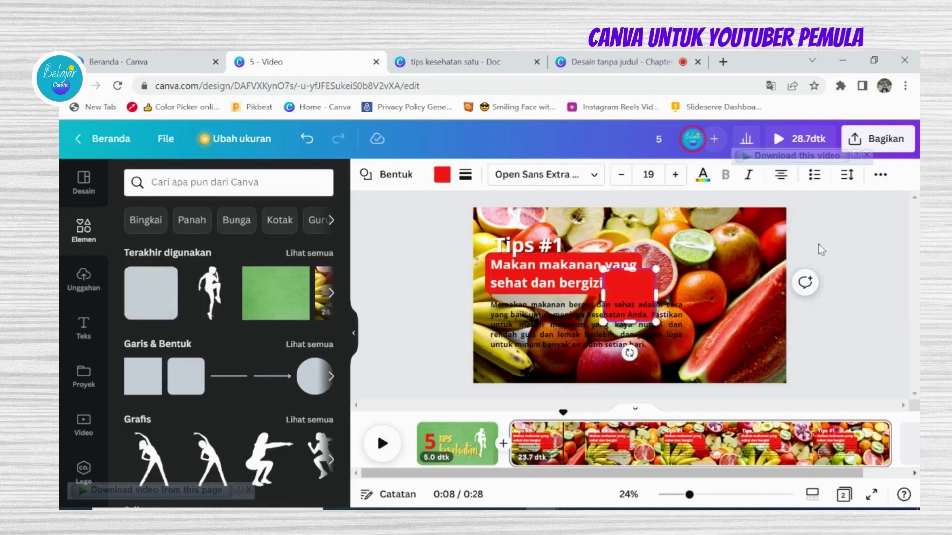
pyautogui.press('Delete')
pyautogui.moveTo(648, 281); pyautogui.dragTo(653, 293)
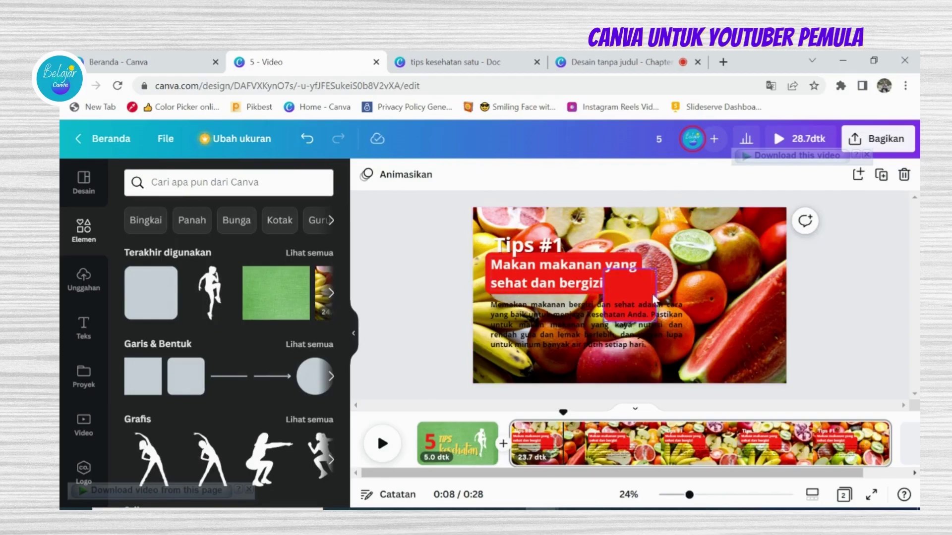
pyautogui.click(647, 288)
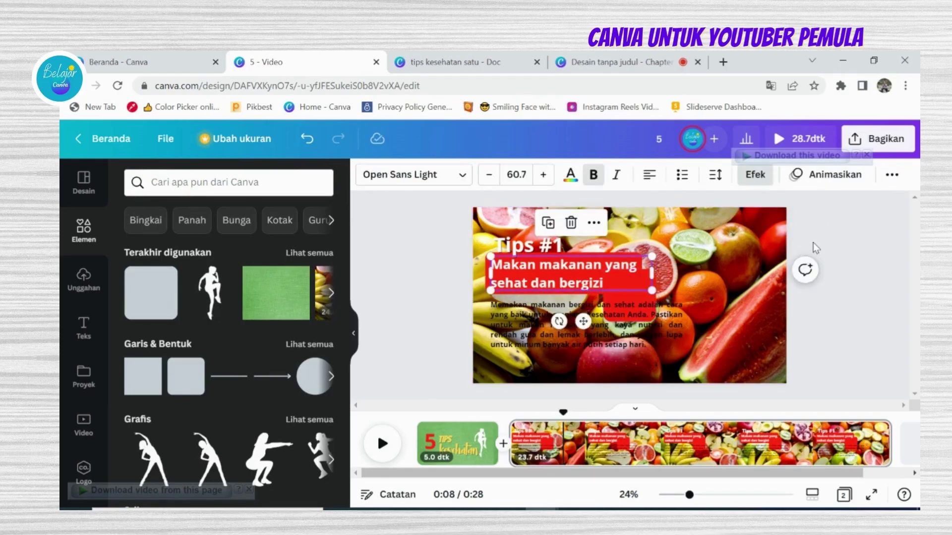
pyautogui.click(816, 239)
pyautogui.click(654, 292)
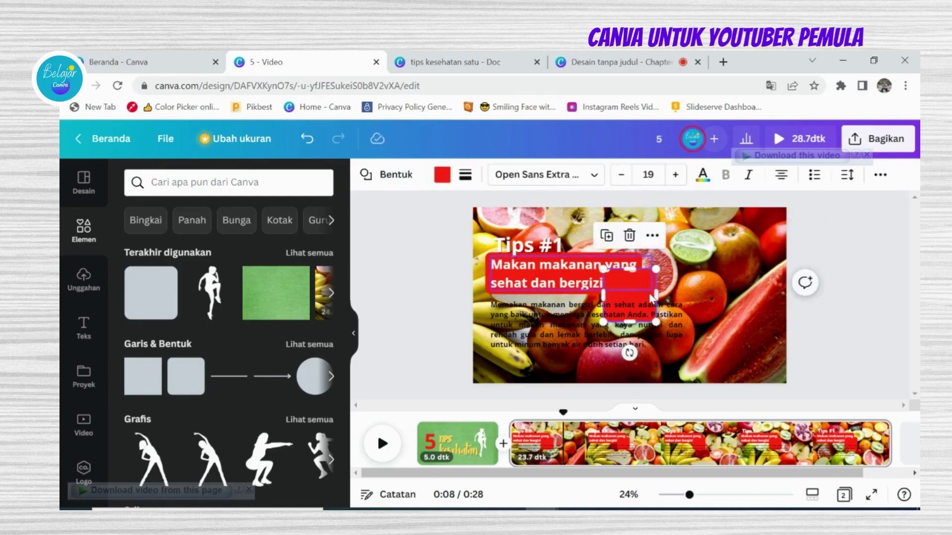
pyautogui.click(643, 305)
pyautogui.rightClick(647, 321)
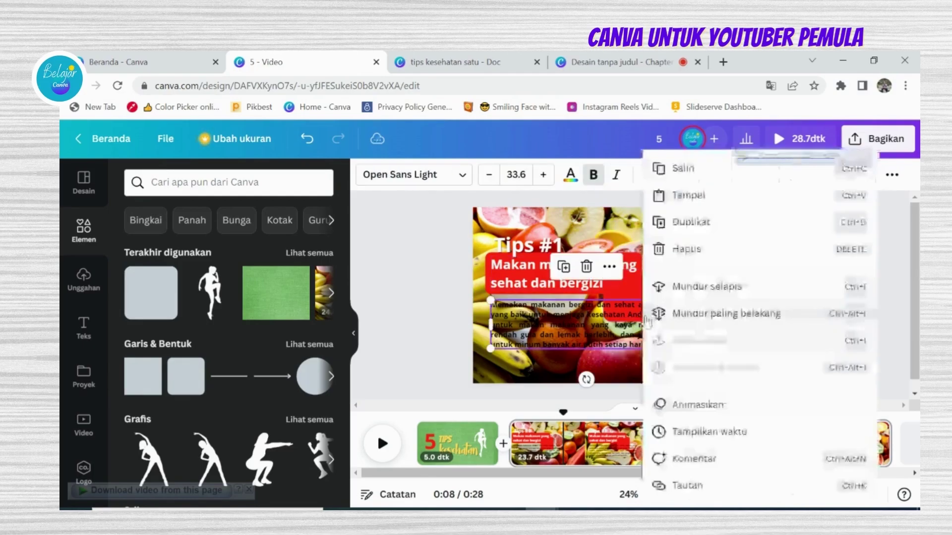
pyautogui.click(639, 285)
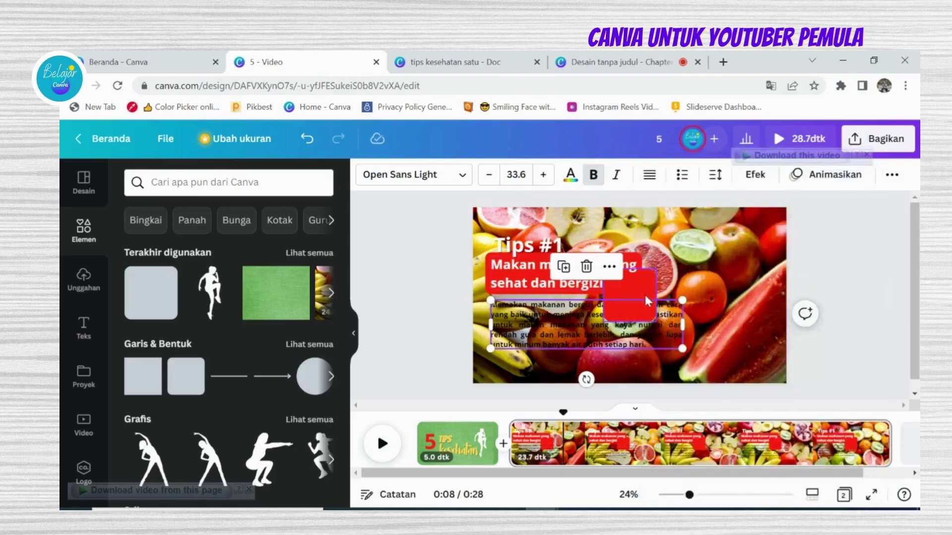
# - Move and stretch the red rounded square into a wide rectangle that covers the body paragraph below the heading
pyautogui.click(645, 292)
pyautogui.moveTo(647, 293); pyautogui.dragTo(697, 326)
pyautogui.moveTo(594, 353); pyautogui.dragTo(591, 360)
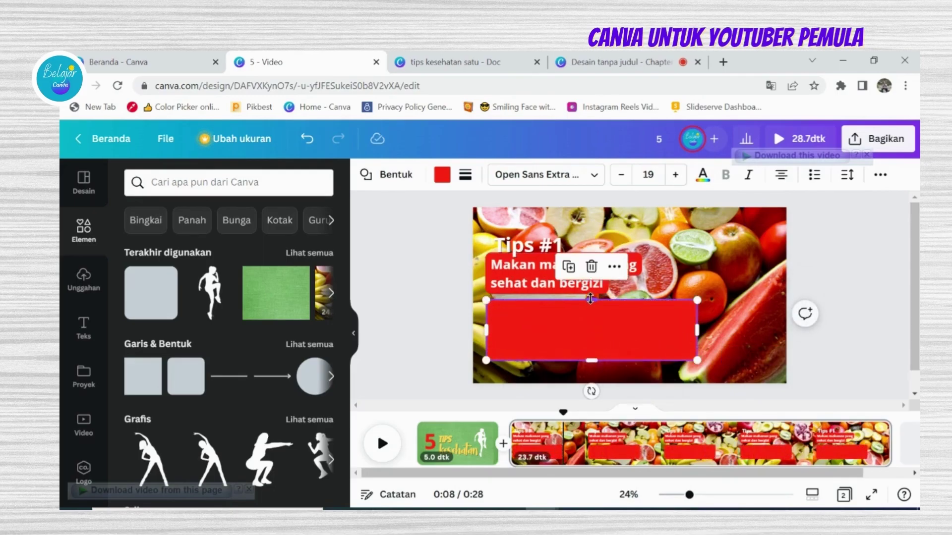
# - Send the red rectangle back one layer behind the body paragraph and move it slightly up towards the heading
pyautogui.rightClick(589, 336)
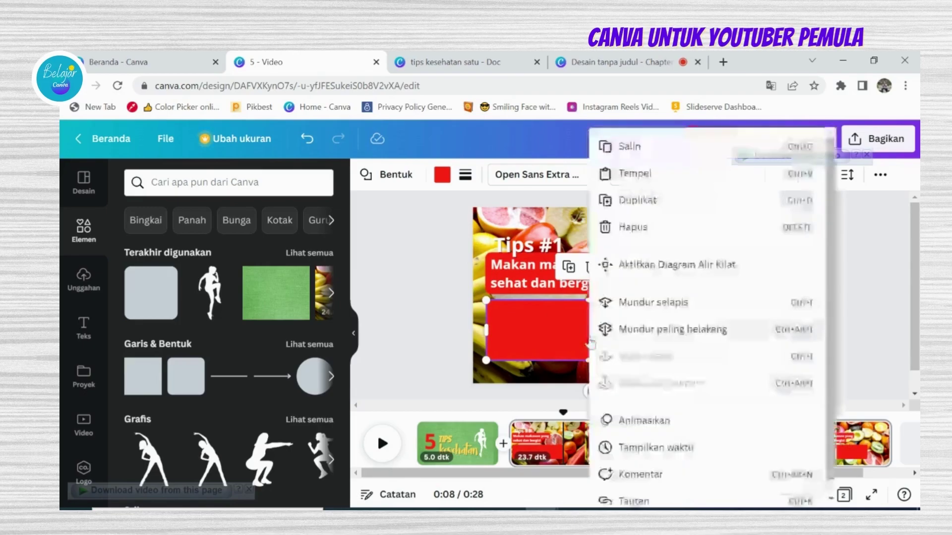
pyautogui.click(638, 303)
pyautogui.click(849, 281)
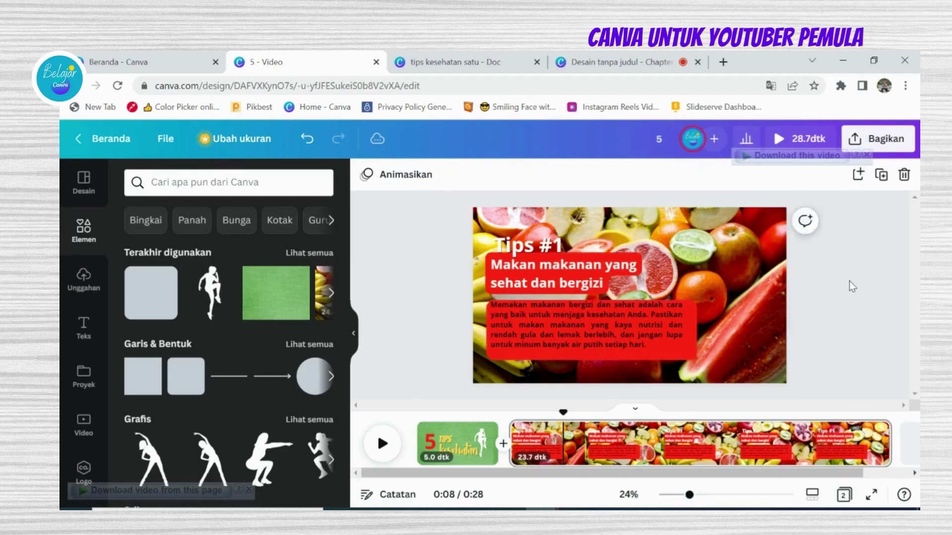
pyautogui.click(689, 344)
pyautogui.moveTo(689, 343); pyautogui.dragTo(689, 343)
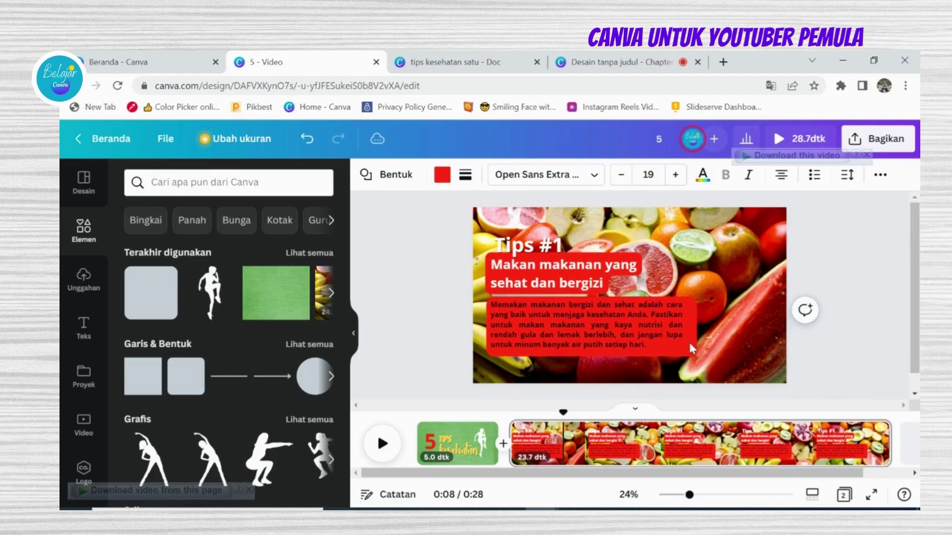
pyautogui.click(865, 220)
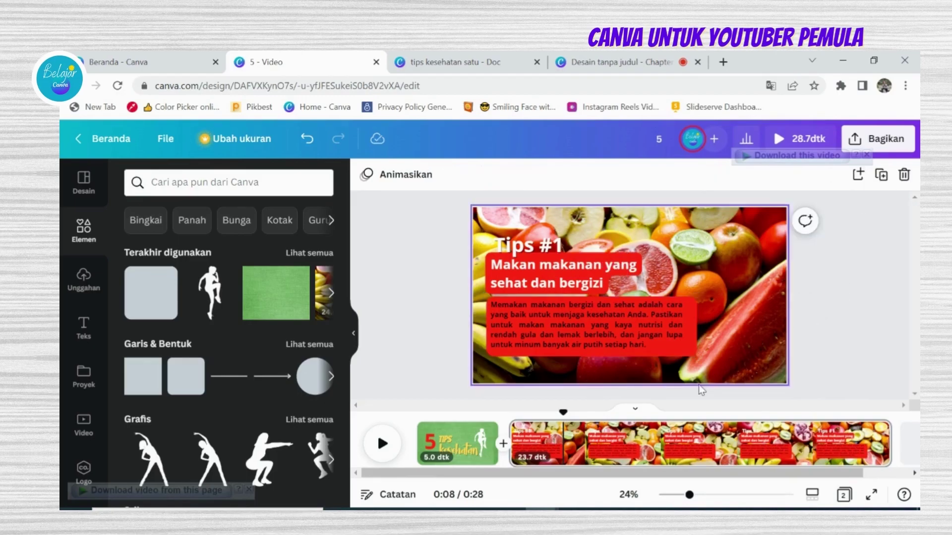
# - Change the fill of the rectangle behind the body paragraph to white from the document colours
pyautogui.click(693, 353)
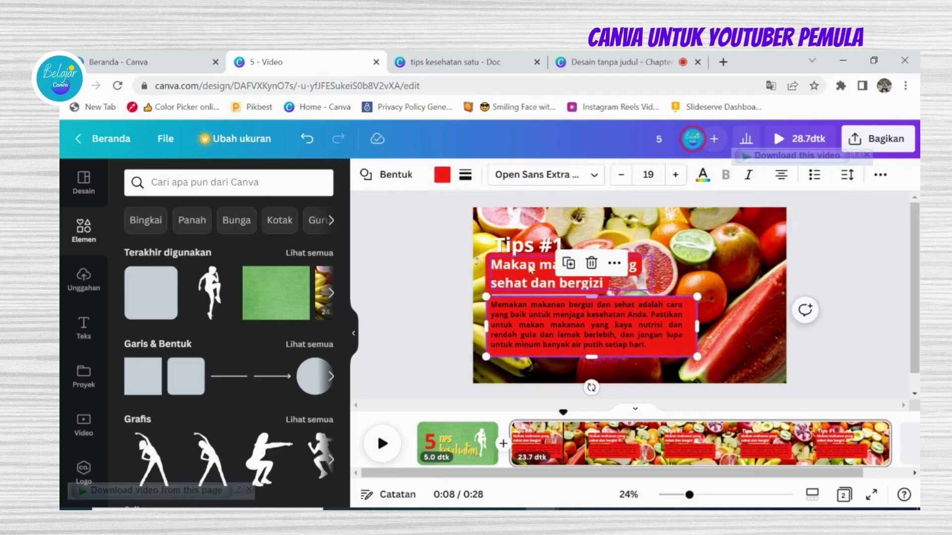
pyautogui.click(442, 175)
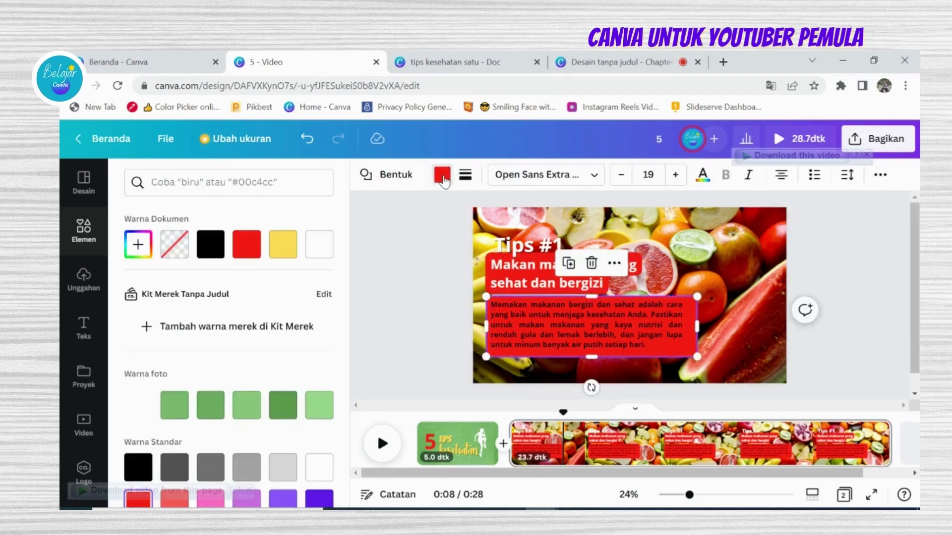
pyautogui.click(319, 245)
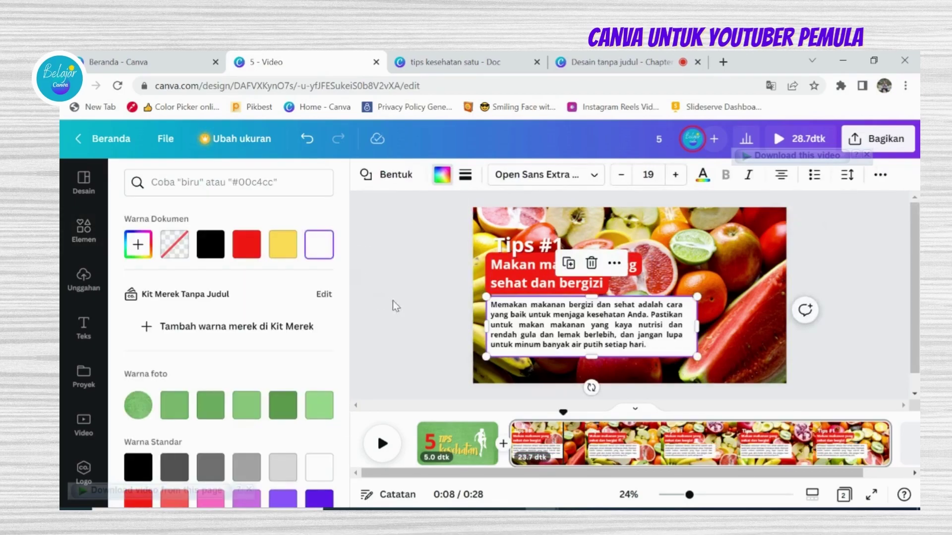
pyautogui.click(393, 301)
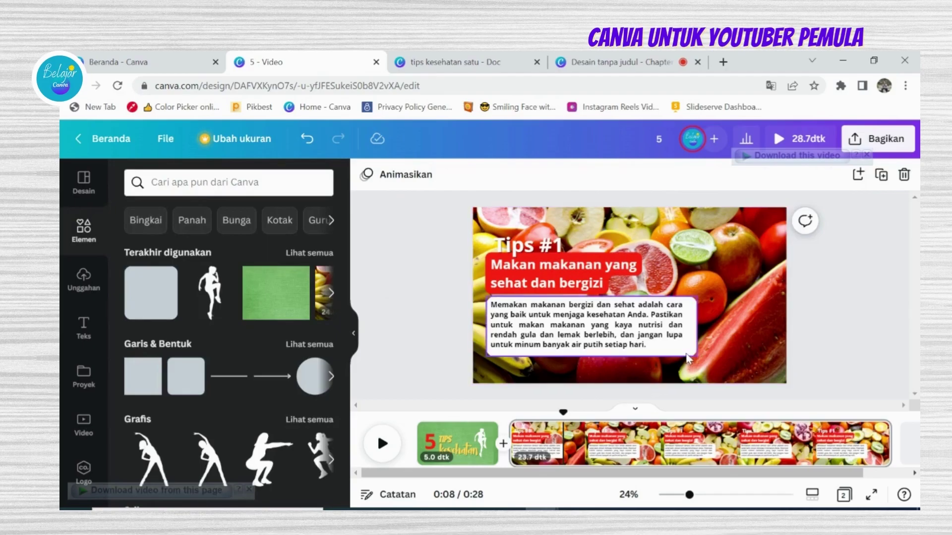
# - Move the body paragraph so it sits centred inside the white rectangle
pyautogui.click(587, 341)
pyautogui.moveTo(587, 340); pyautogui.dragTo(587, 336)
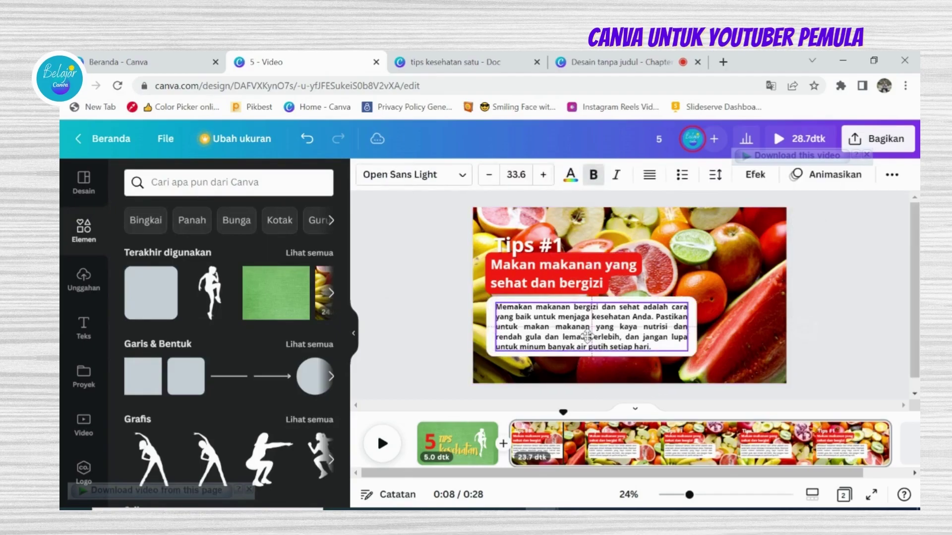
pyautogui.click(846, 249)
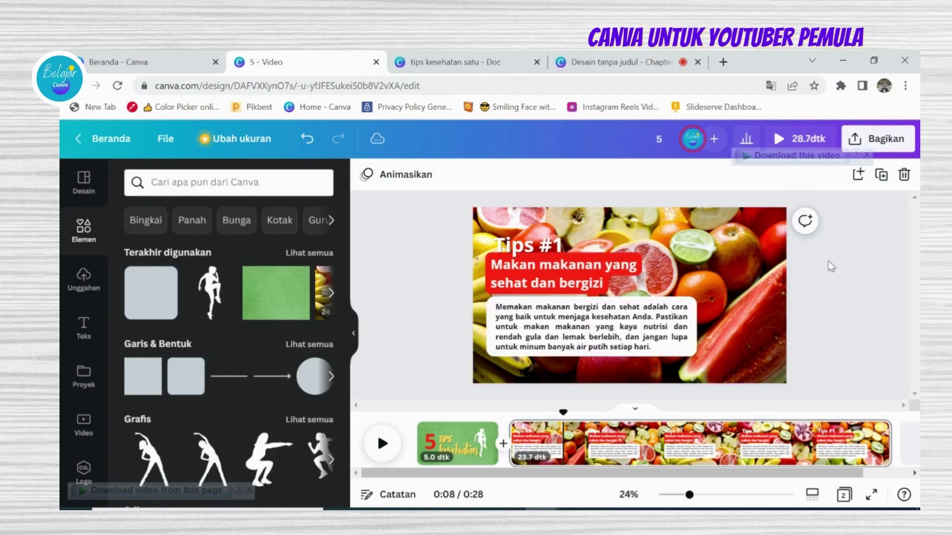
# - Lower the opacity of the white rectangle behind the body paragraph so the fruit footage shows through
pyautogui.click(695, 353)
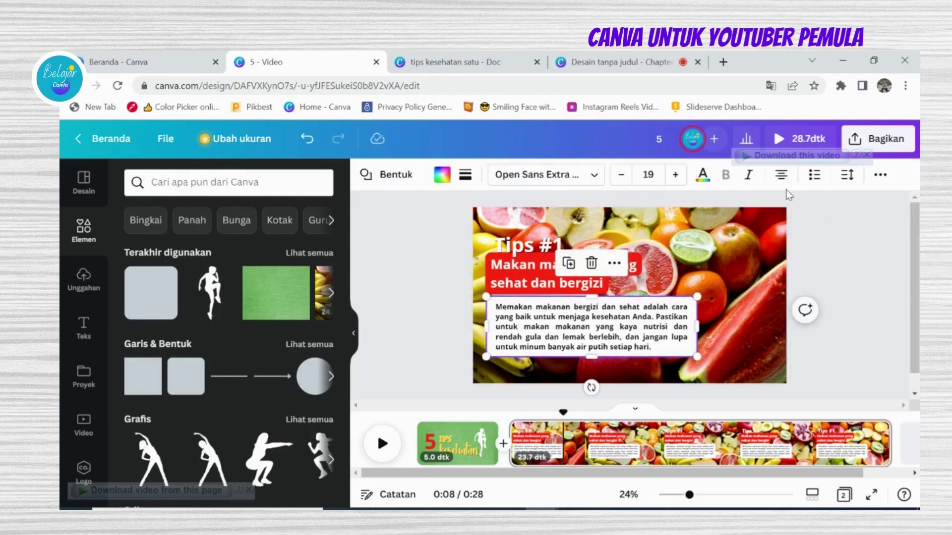
pyautogui.click(873, 186)
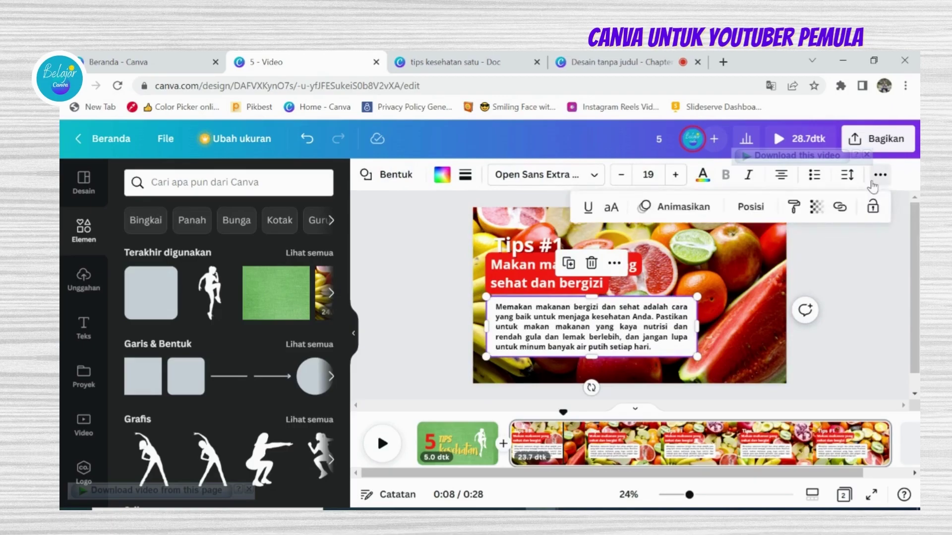
pyautogui.click(875, 183)
pyautogui.click(878, 177)
pyautogui.click(816, 208)
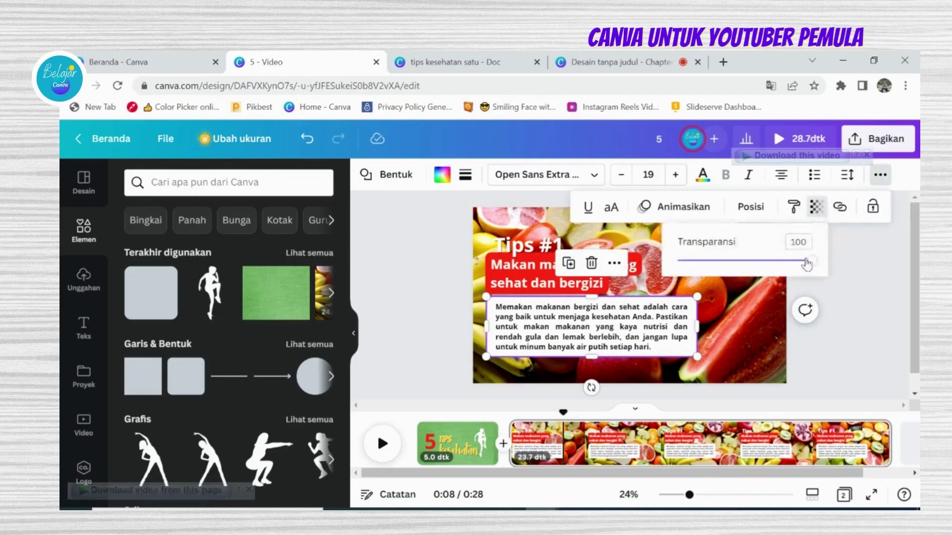
pyautogui.moveTo(809, 262); pyautogui.dragTo(759, 278)
pyautogui.click(829, 347)
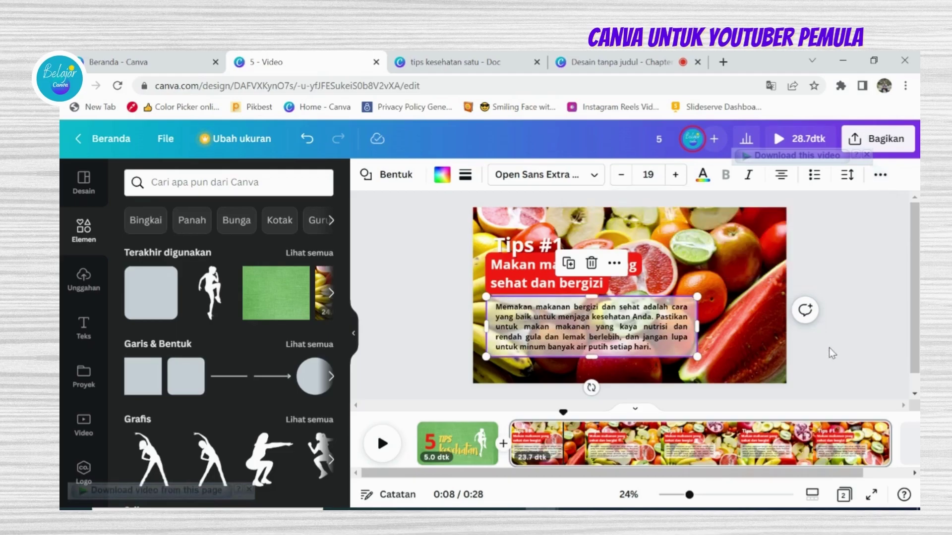
pyautogui.scroll(1, 829, 348)
pyautogui.scroll(-1, 829, 347)
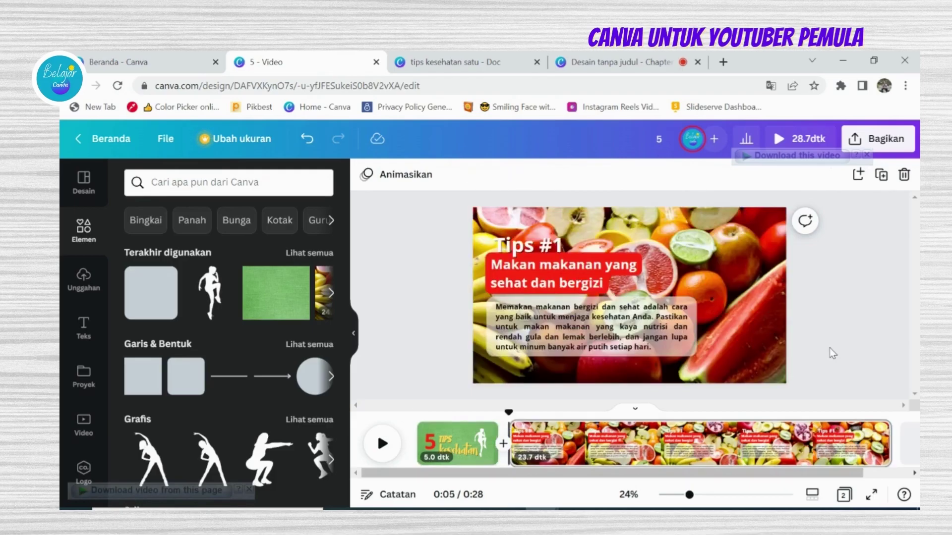
pyautogui.moveTo(598, 480); pyautogui.dragTo(714, 483)
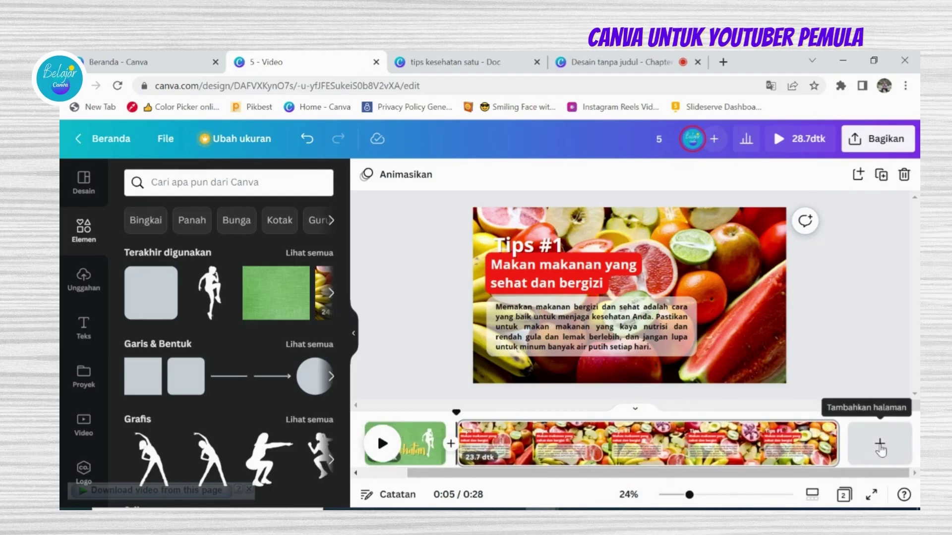
pyautogui.click(880, 449)
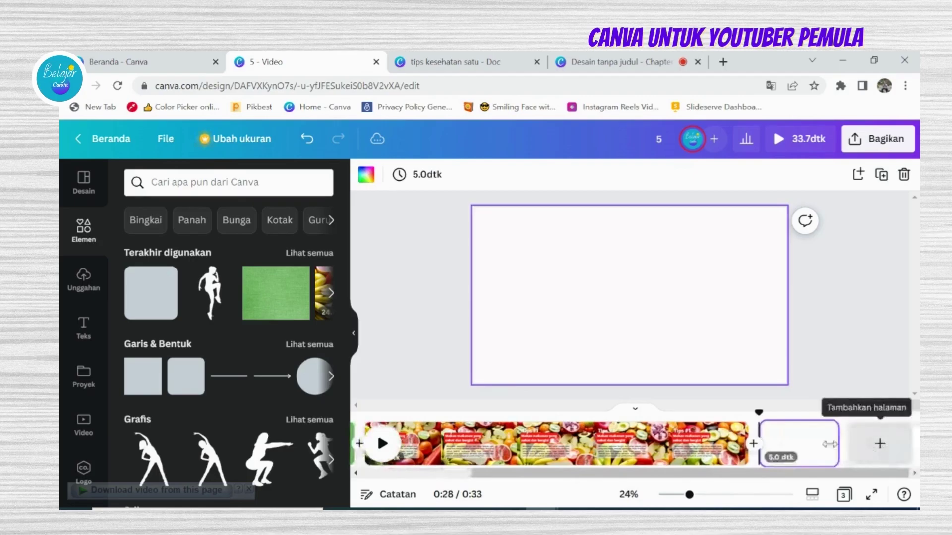
pyautogui.click(825, 432)
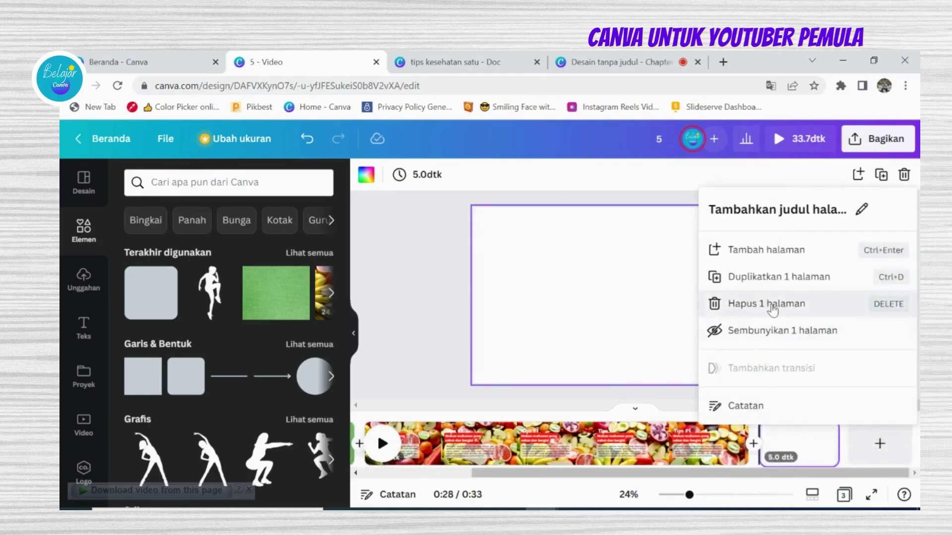
pyautogui.click(775, 308)
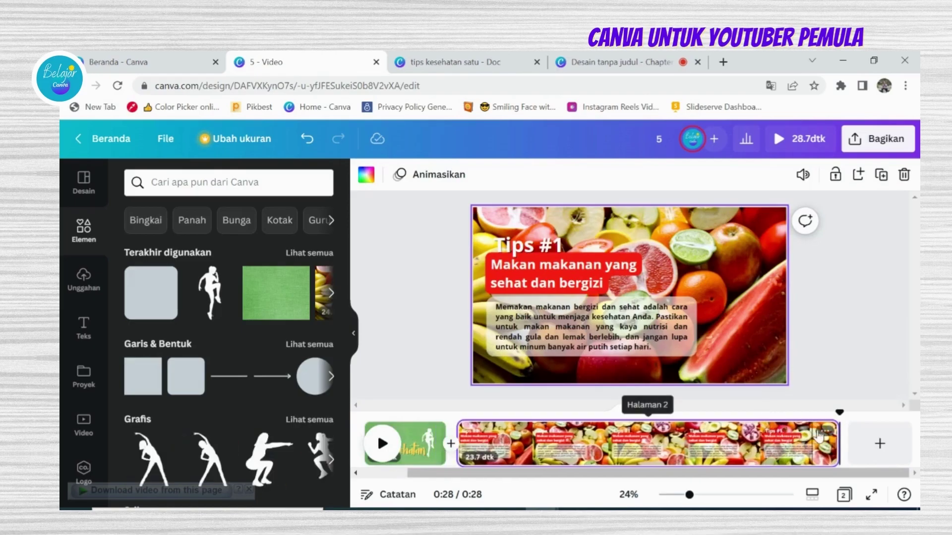
# - Duplicate the Tips #1 page with the fruit footage
pyautogui.click(824, 435)
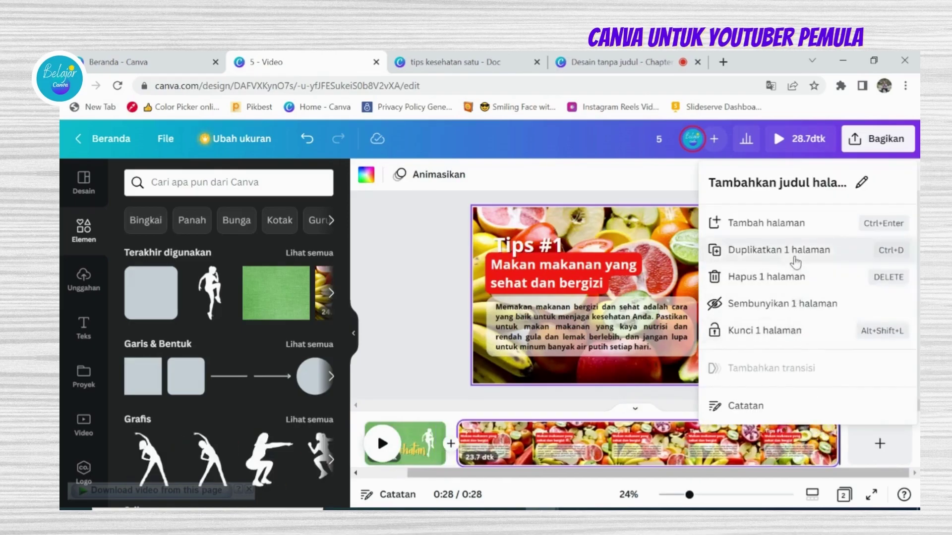
pyautogui.click(736, 249)
pyautogui.click(816, 325)
pyautogui.moveTo(592, 474); pyautogui.dragTo(737, 471)
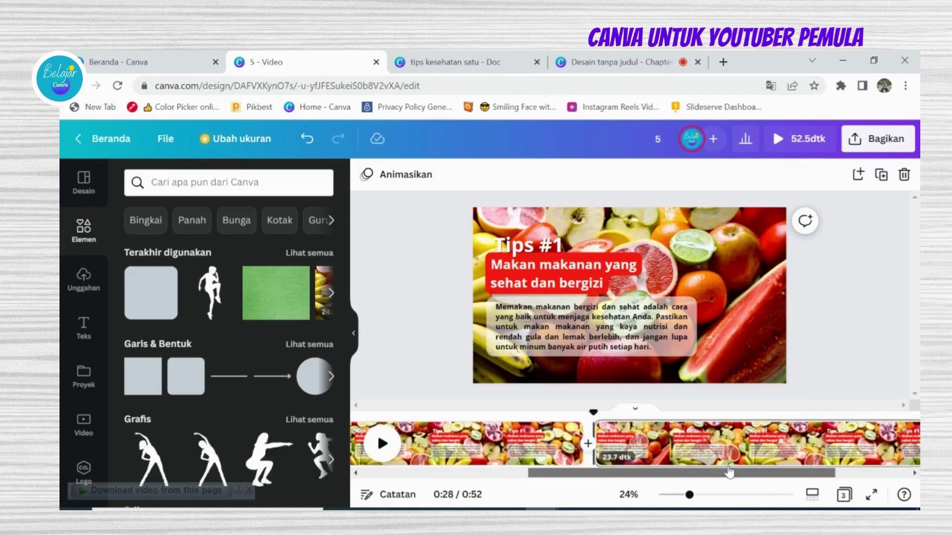
pyautogui.click(808, 435)
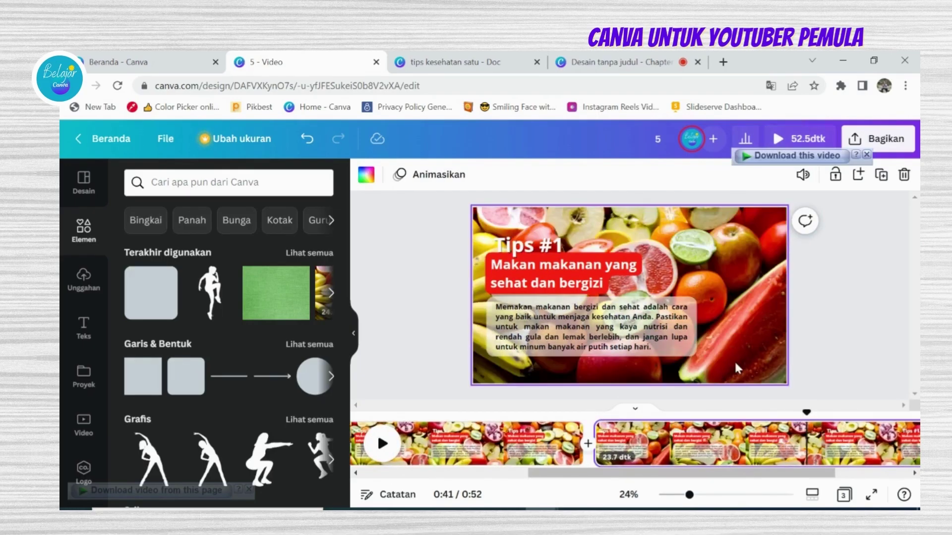
pyautogui.press('Delete')
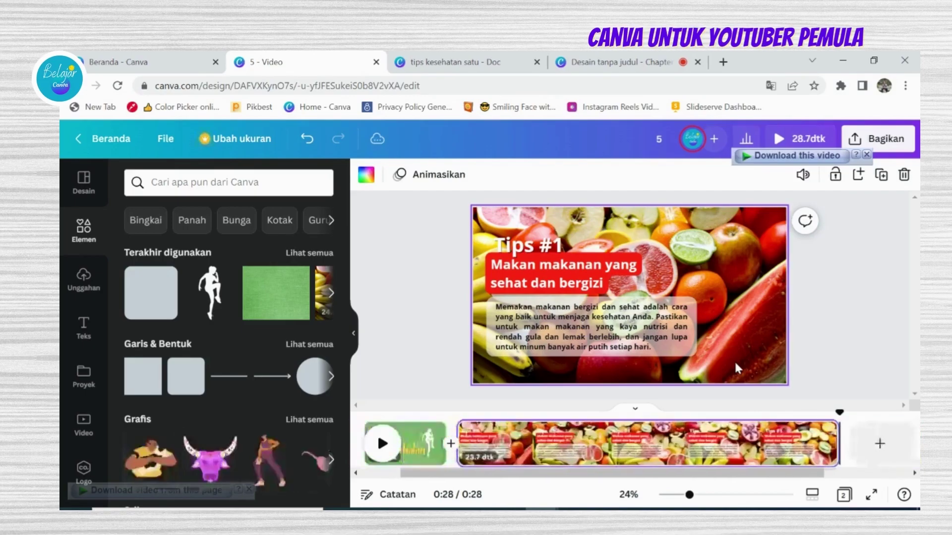
pyautogui.hotkey('ctrl', 'z')
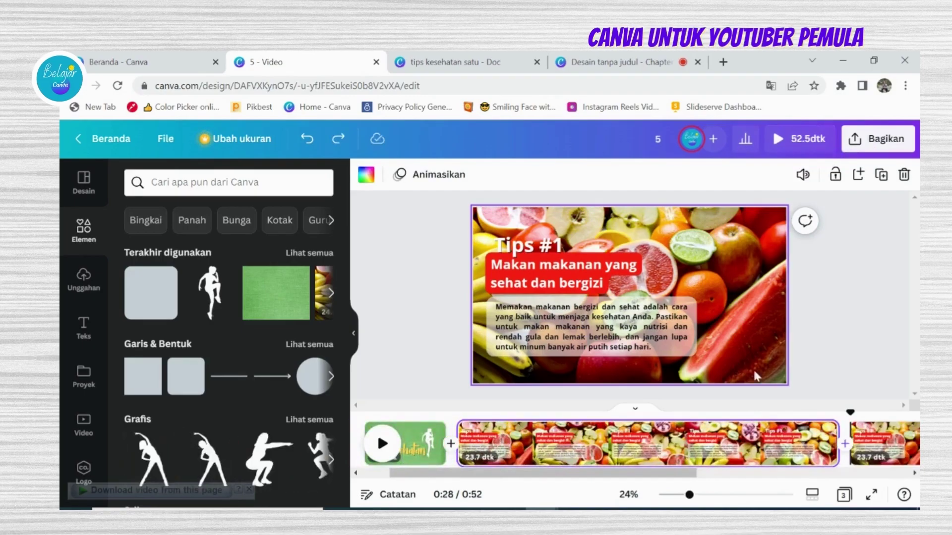
# - Detach the fruit video from the background of the duplicated Tips #1 page and delete it
pyautogui.click(902, 437)
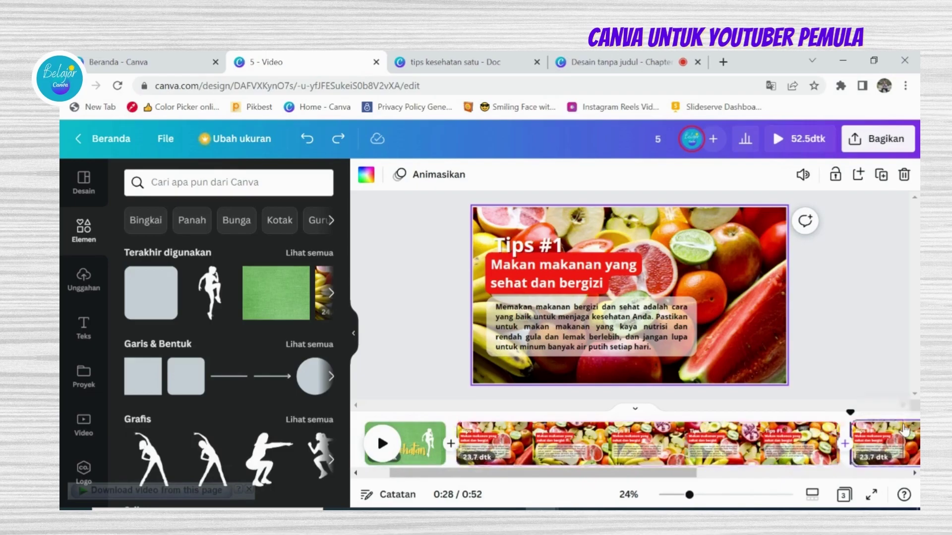
pyautogui.rightClick(748, 330)
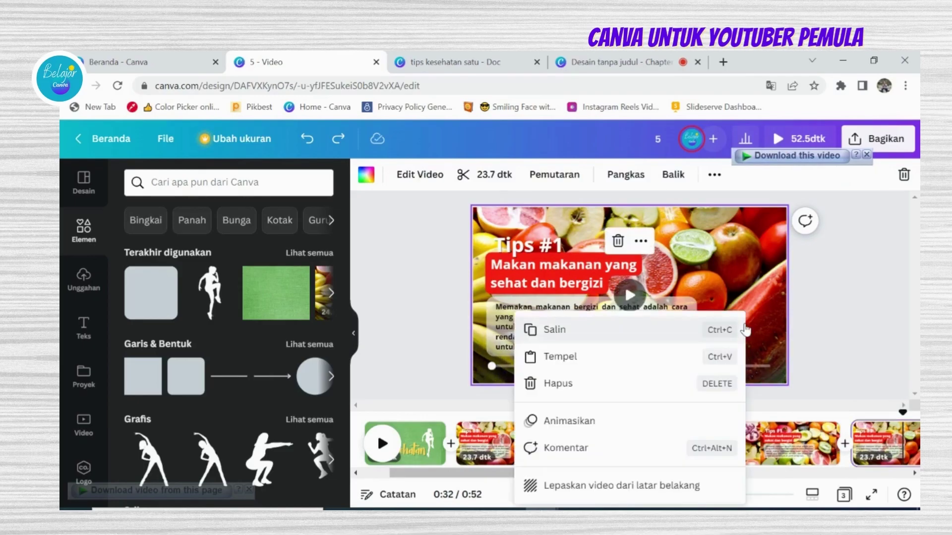
pyautogui.click(608, 487)
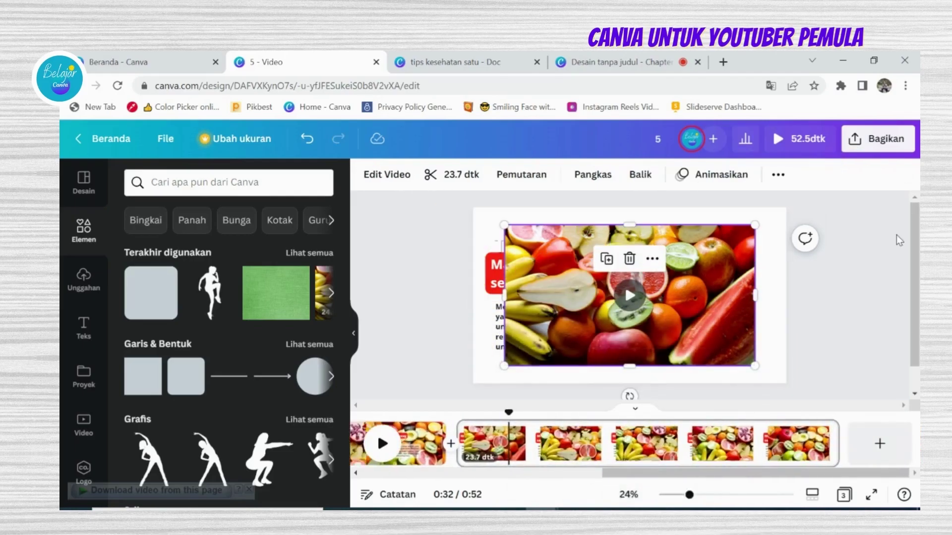
pyautogui.press('Delete')
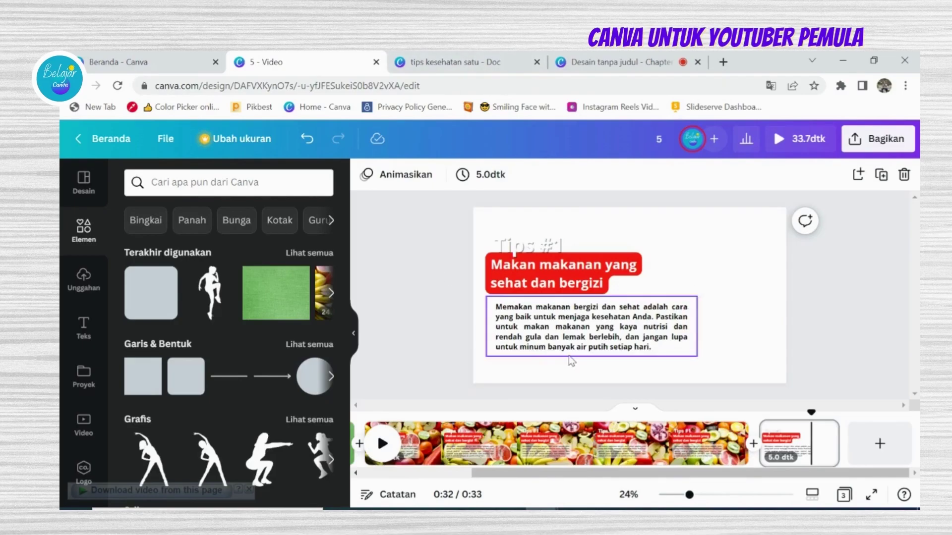
# - Copy the heading "Banyak minum air putih" from the tips kesehatan satu document
pyautogui.click(476, 62)
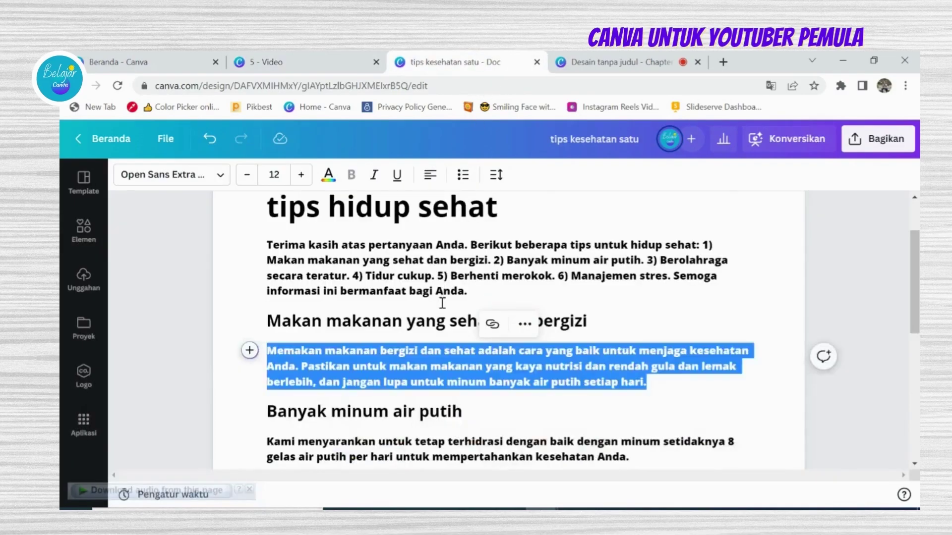
pyautogui.scroll(-3, 420, 314)
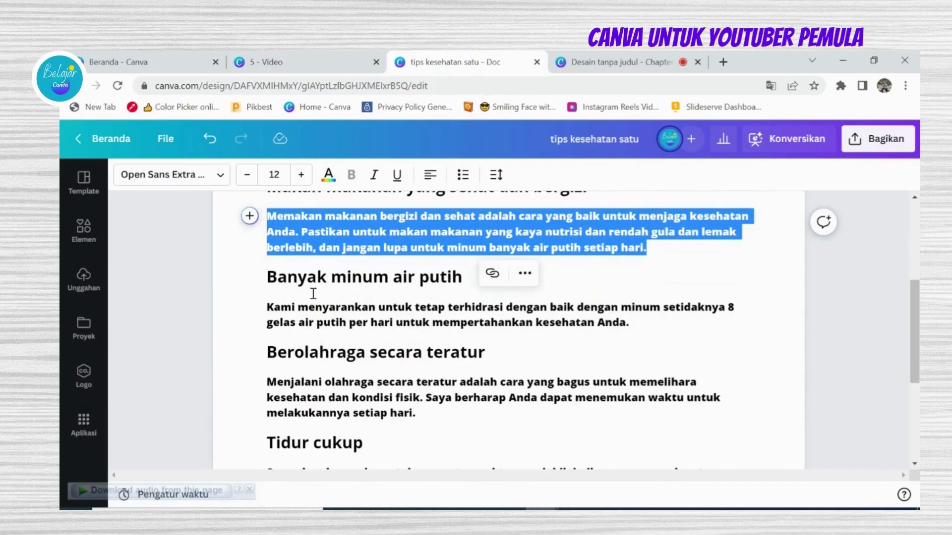
pyautogui.moveTo(269, 277); pyautogui.dragTo(439, 280)
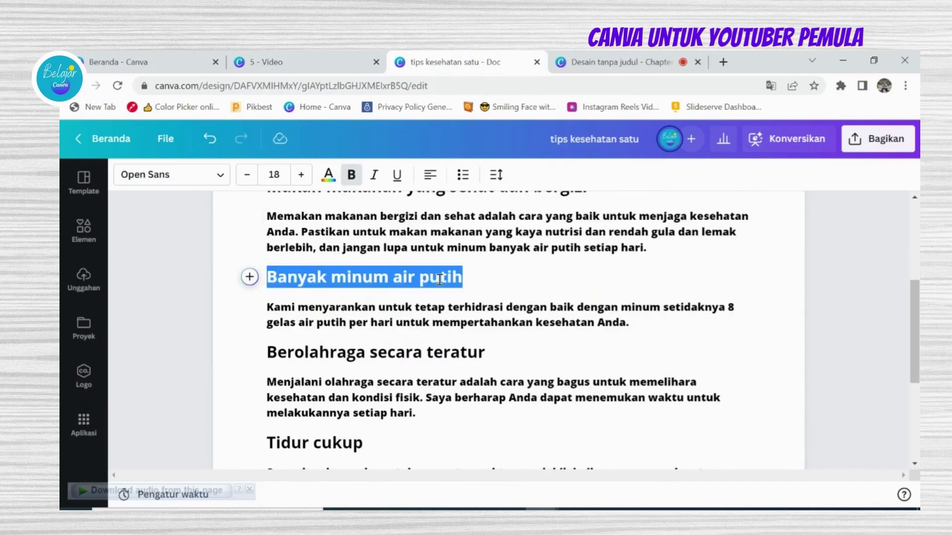
pyautogui.rightClick(444, 283)
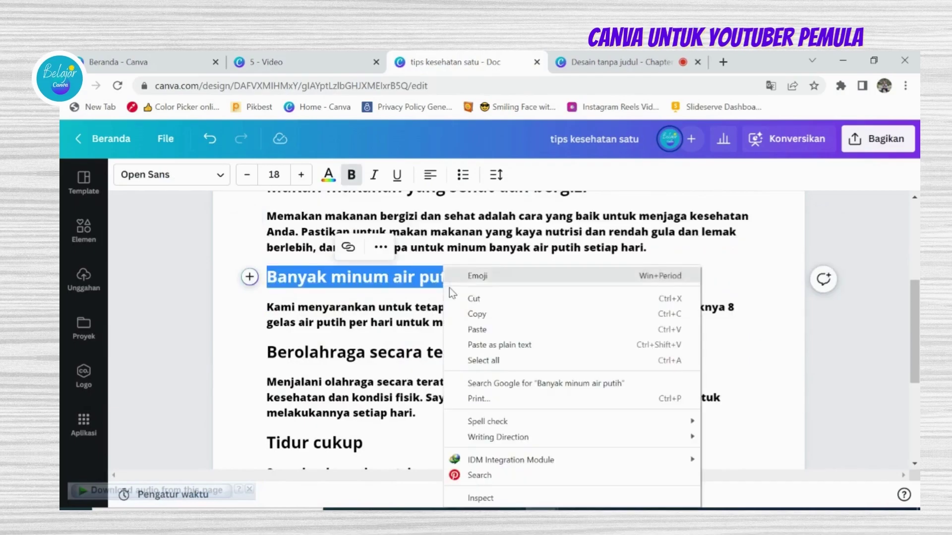
pyautogui.click(474, 315)
# - Switch to Notepad, paste the heading "Banyak minum air putih" below the existing paragraph with a blank line between, and copy it as plain text
pyautogui.click(568, 498)
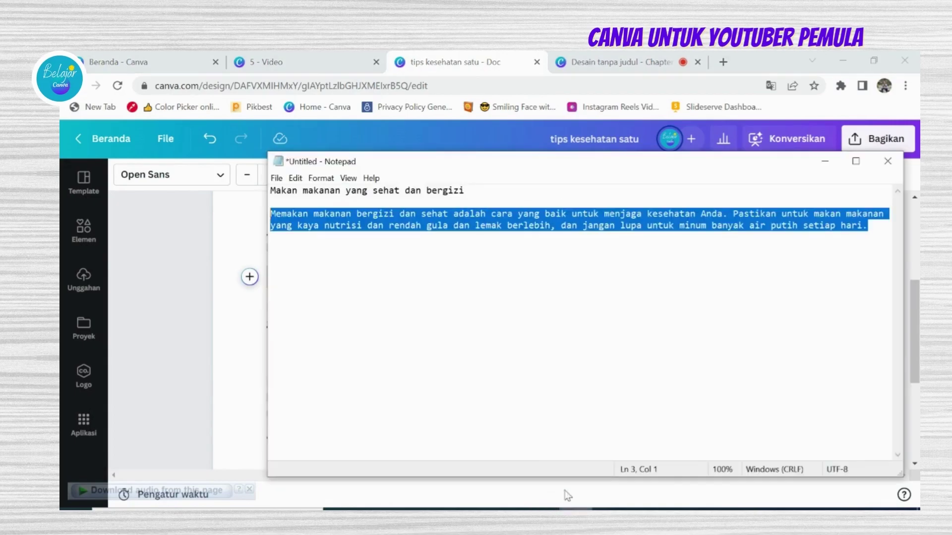
pyautogui.click(878, 235)
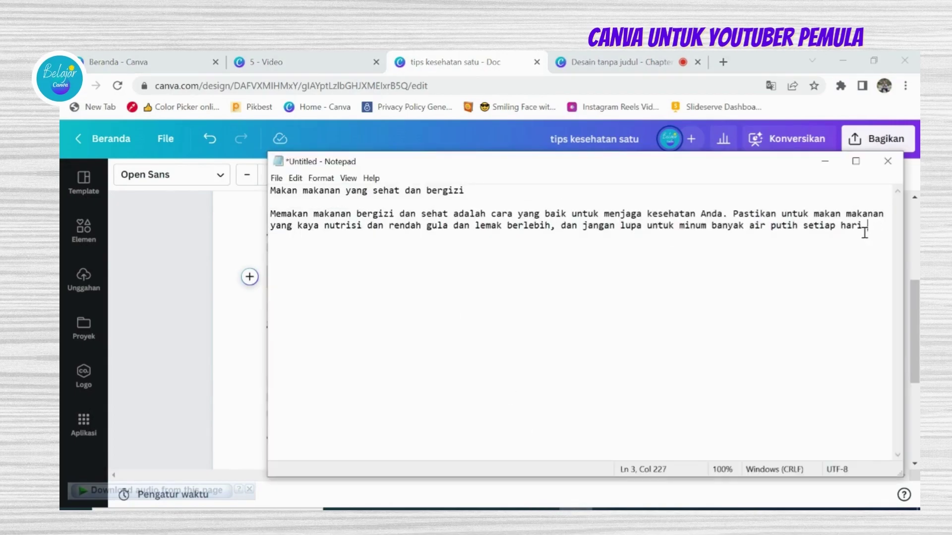
pyautogui.press('Return')
pyautogui.press('Return')
pyautogui.hotkey('ctrl', 'v')
pyautogui.moveTo(390, 250); pyautogui.dragTo(273, 256)
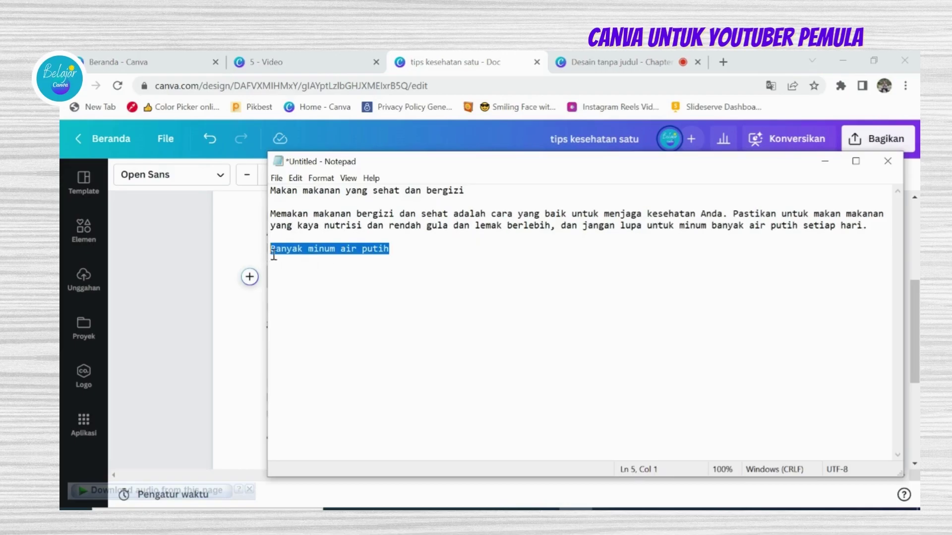
pyautogui.rightClick(275, 252)
pyautogui.click(297, 291)
# - Return to the video design and replace the red heading on the duplicated page with "Banyak minum air putih"
pyautogui.click(615, 62)
pyautogui.click(446, 62)
pyautogui.click(305, 63)
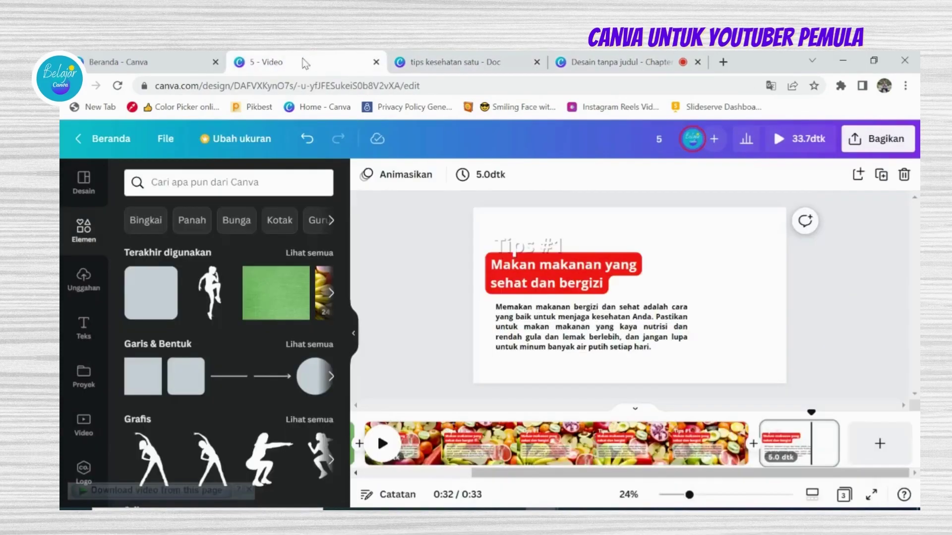
pyautogui.click(543, 297)
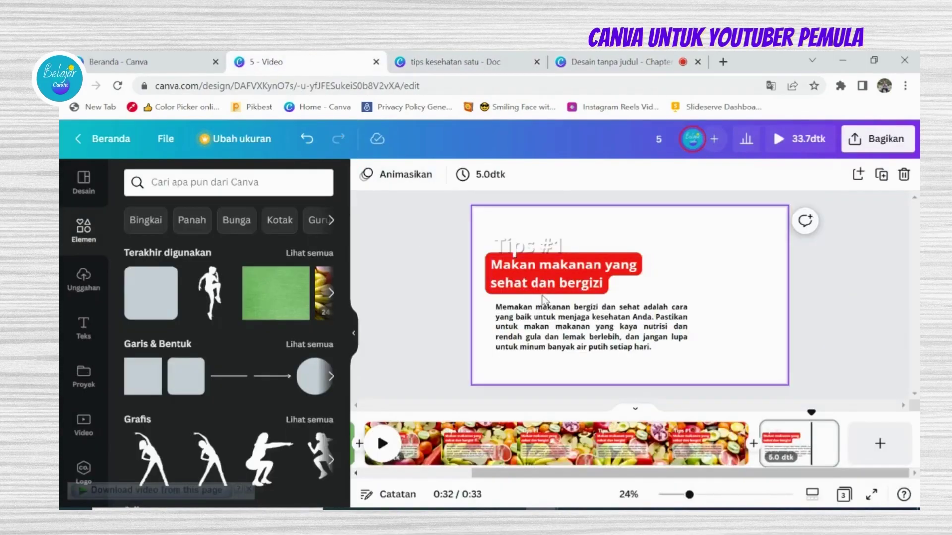
pyautogui.doubleClick(548, 289)
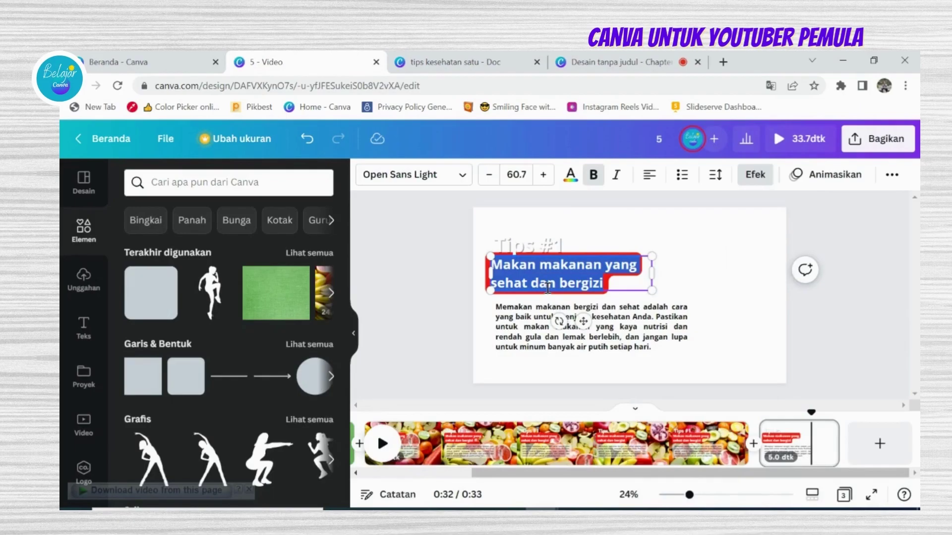
pyautogui.hotkey('ctrl', 'v')
pyautogui.click(579, 234)
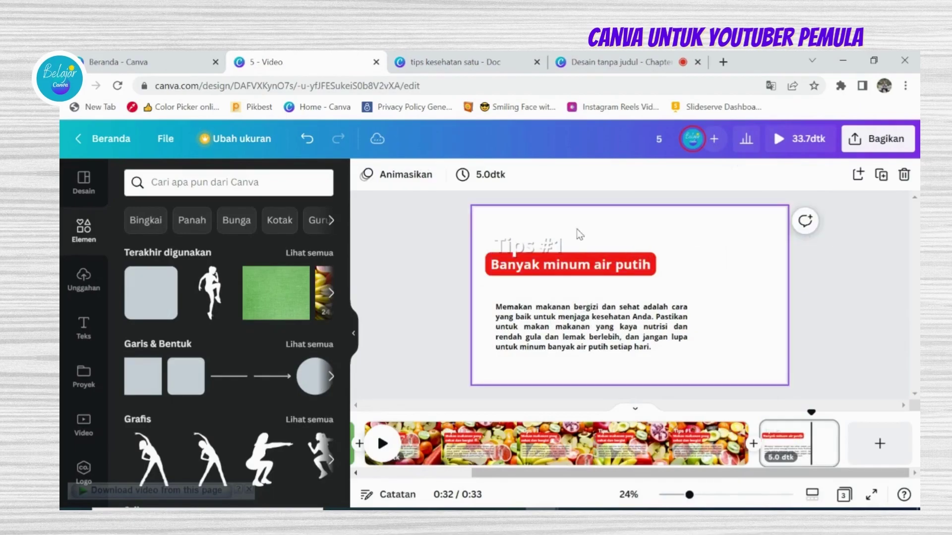
# - Change the title above the red heading on the duplicated page to "Tips #2"
pyautogui.doubleClick(558, 244)
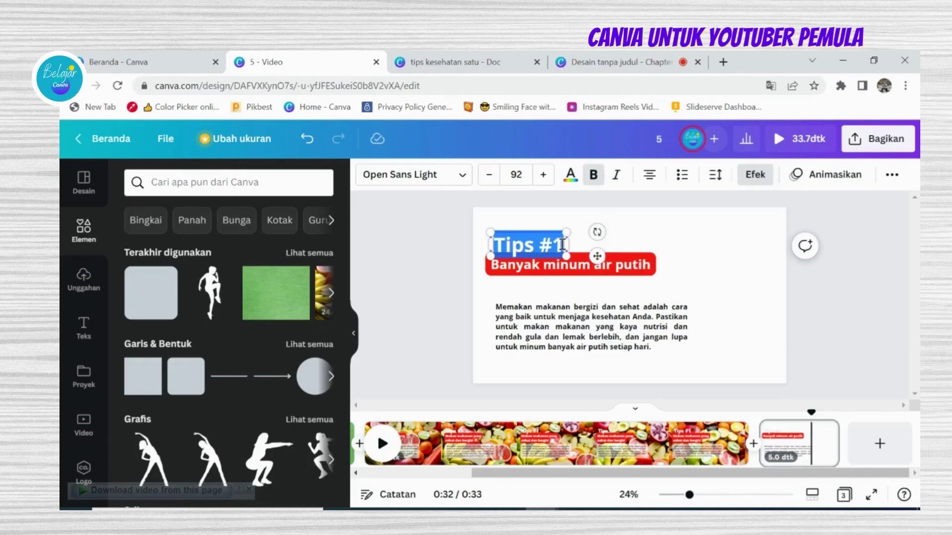
pyautogui.click(563, 244)
pyautogui.doubleClick(558, 246)
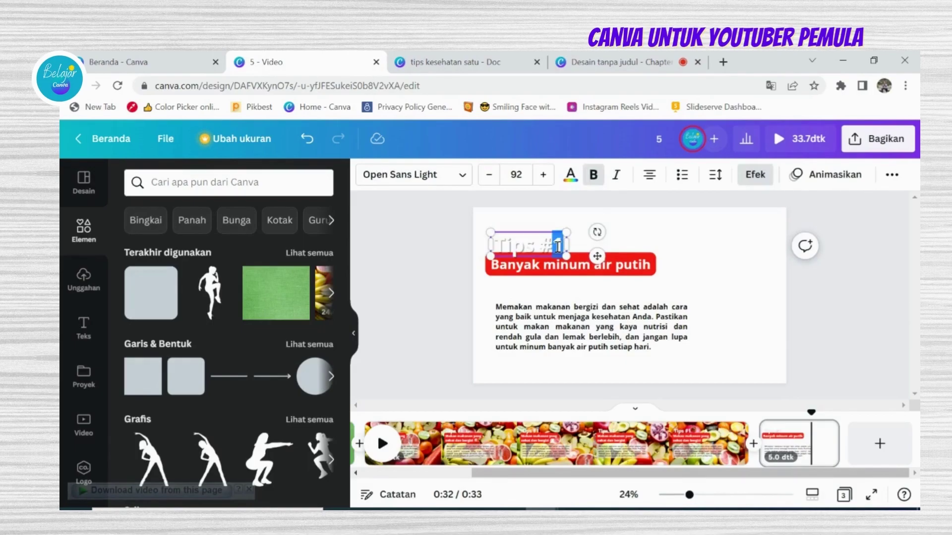
pyautogui.write('2')
pyautogui.click(803, 304)
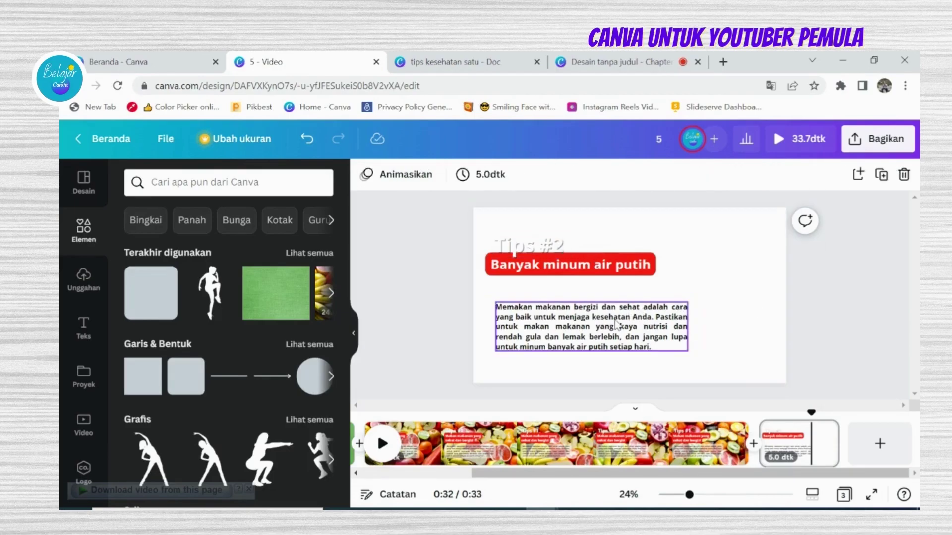
# - Copy the paragraph under "Banyak minum air putih" from the tips kesehatan satu document for the Tips #2 body text
pyautogui.doubleClick(616, 320)
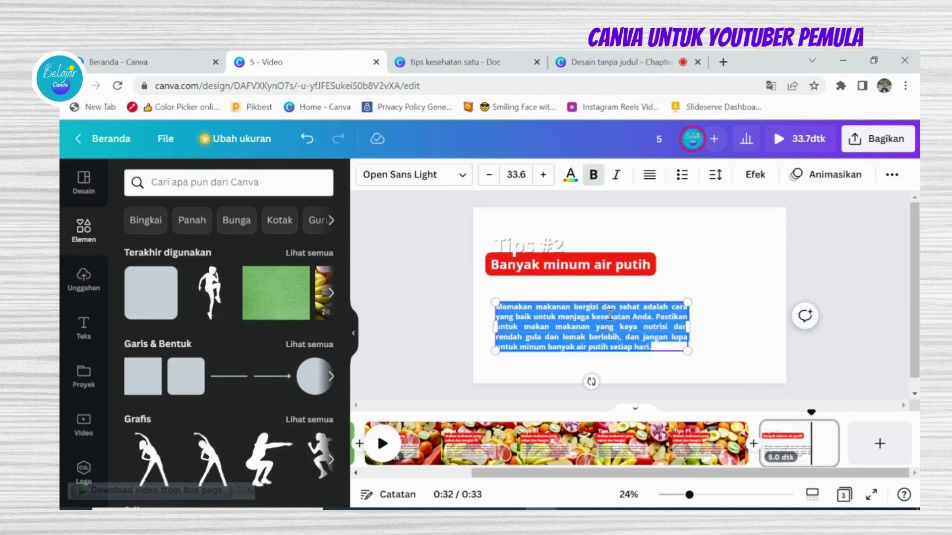
pyautogui.click(449, 62)
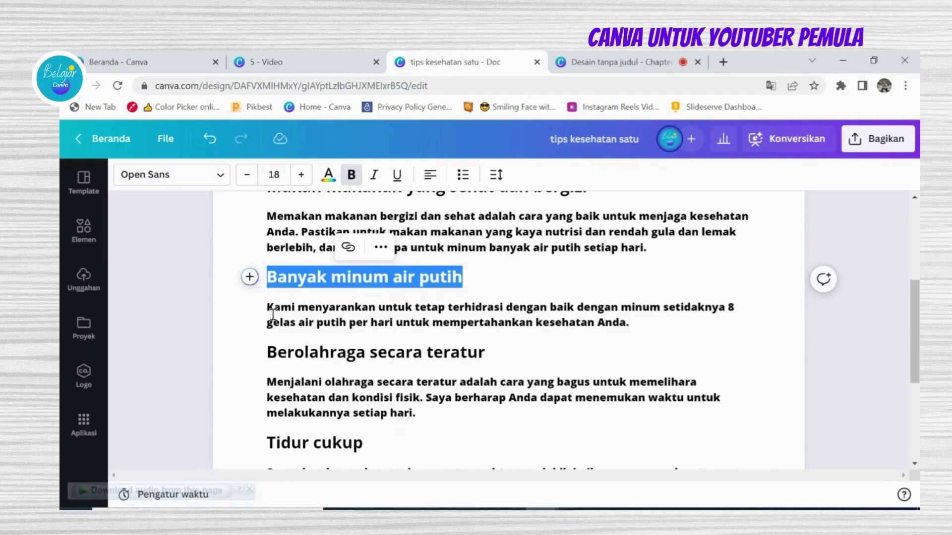
pyautogui.moveTo(268, 308); pyautogui.dragTo(629, 323)
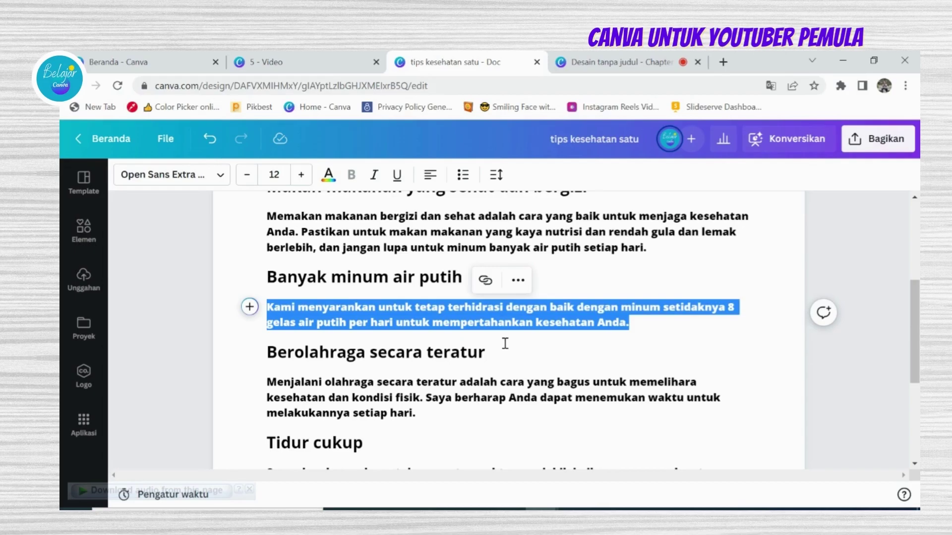
pyautogui.rightClick(497, 327)
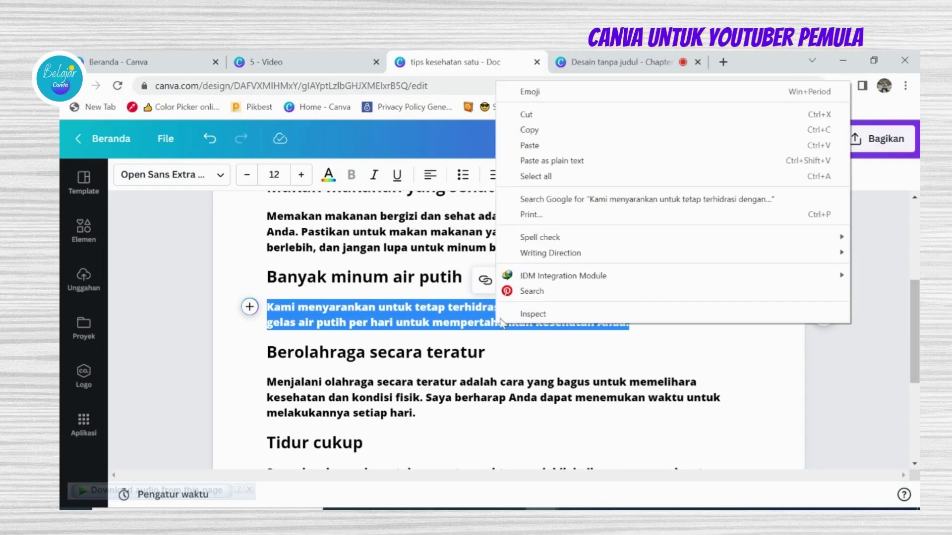
pyautogui.click(534, 132)
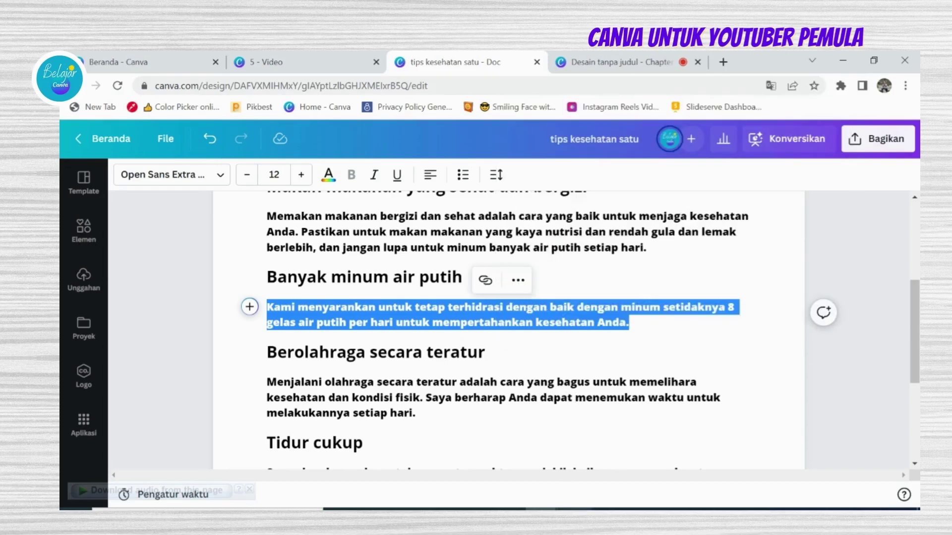
# - Switch to Notepad, paste the paragraph on the line below "Banyak minum air putih", and copy it as plain text
pyautogui.hotkey('alt', 'Tab')
pyautogui.click(396, 253)
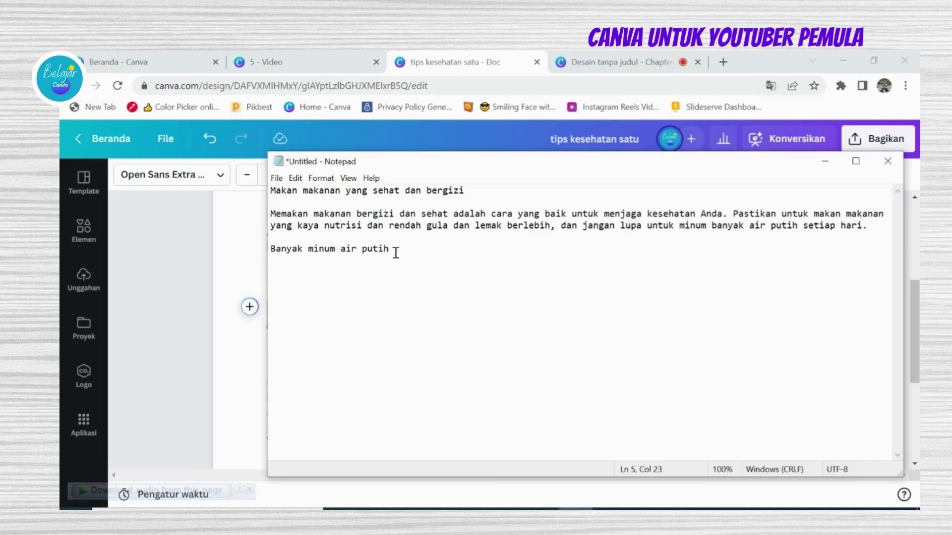
pyautogui.hotkey('ctrl', 'v')
pyautogui.moveTo(447, 279); pyautogui.dragTo(271, 260)
pyautogui.rightClick(282, 268)
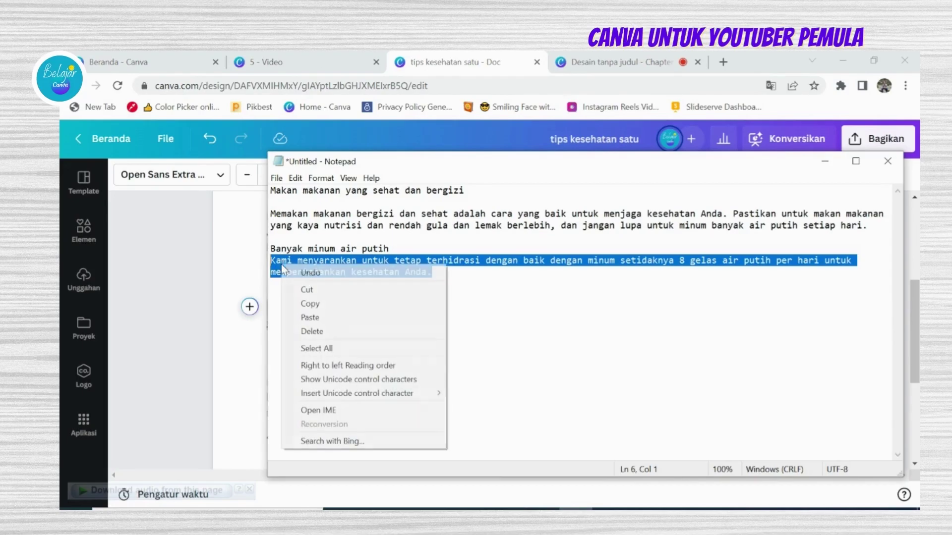
pyautogui.click(308, 303)
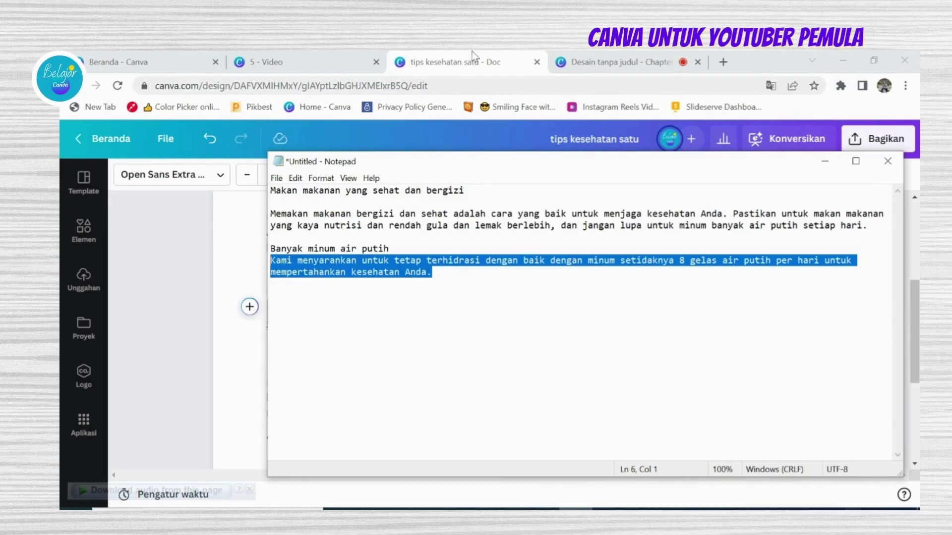
# - Return to the video design and replace the Tips #2 body paragraph with the copied "Kami menyarankan untuk tetap terhidrasi" text
pyautogui.click(316, 59)
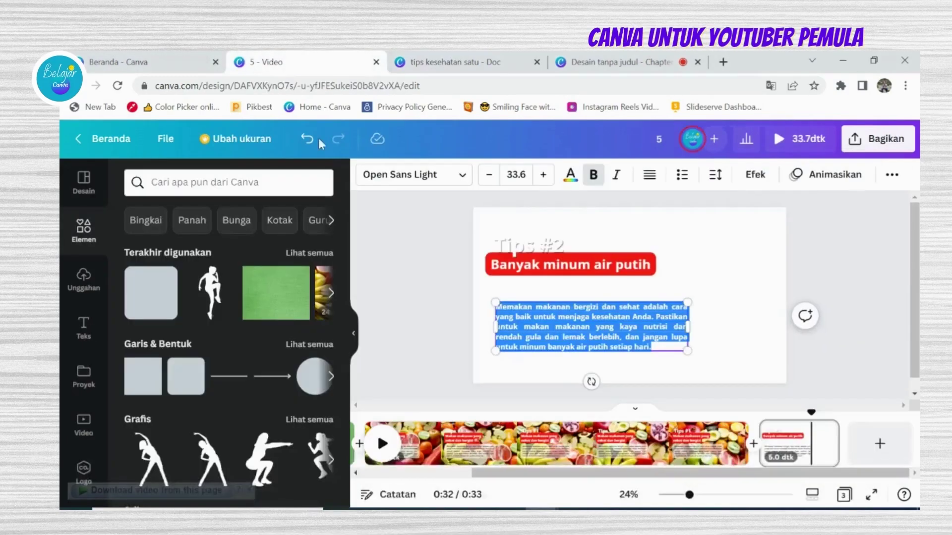
pyautogui.rightClick(541, 328)
pyautogui.click(575, 148)
pyautogui.click(506, 338)
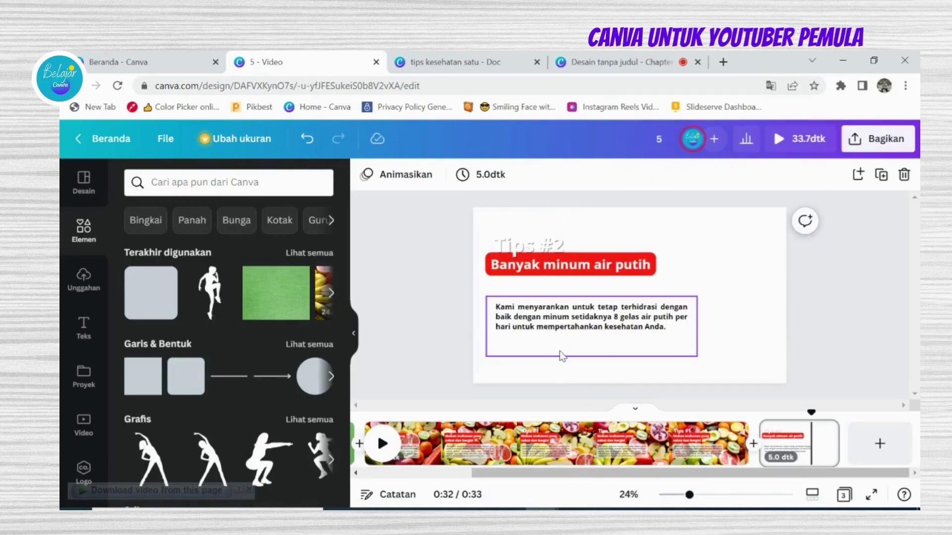
pyautogui.click(570, 349)
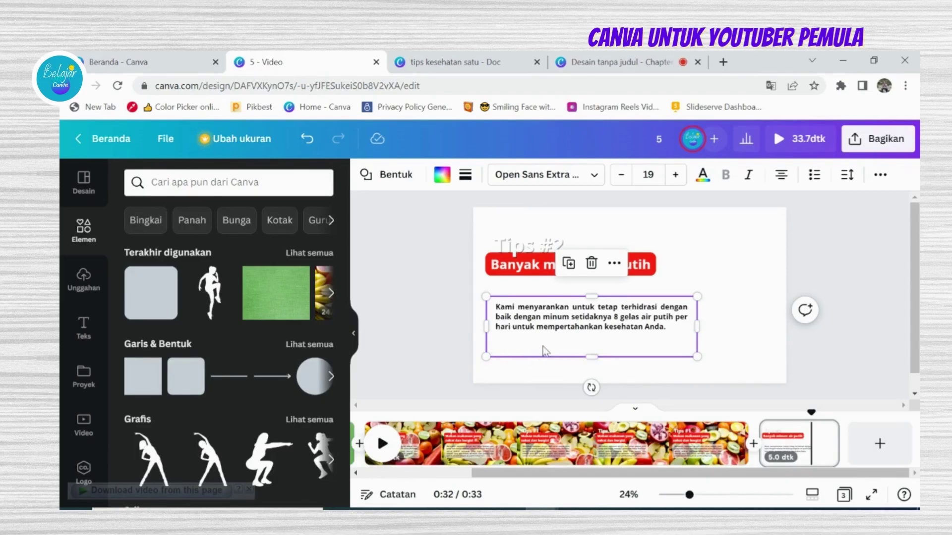
pyautogui.click(420, 342)
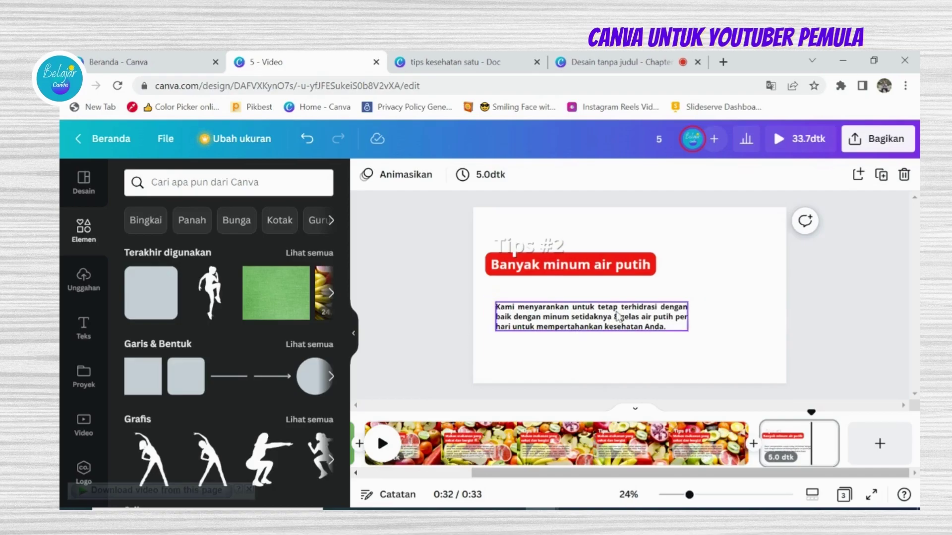
pyautogui.click(661, 344)
pyautogui.click(781, 269)
pyautogui.click(780, 270)
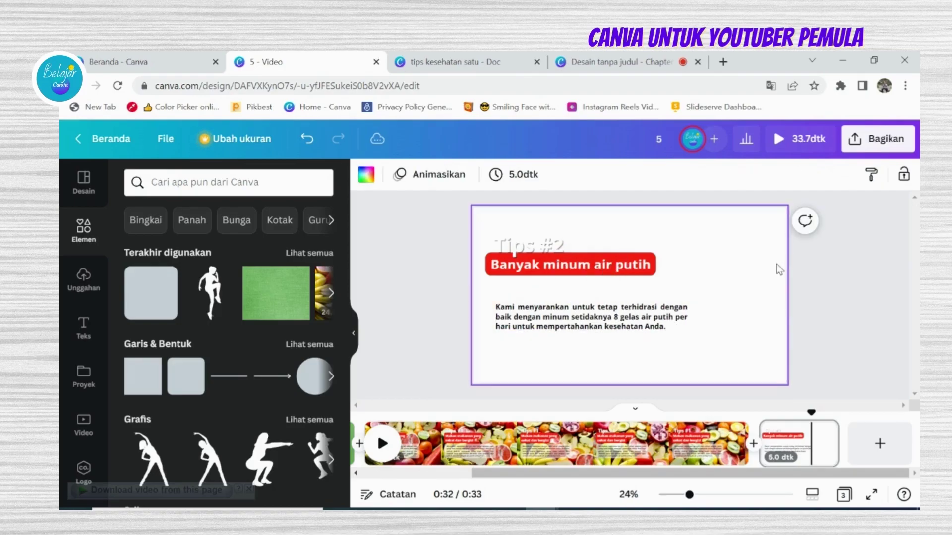
pyautogui.click(461, 67)
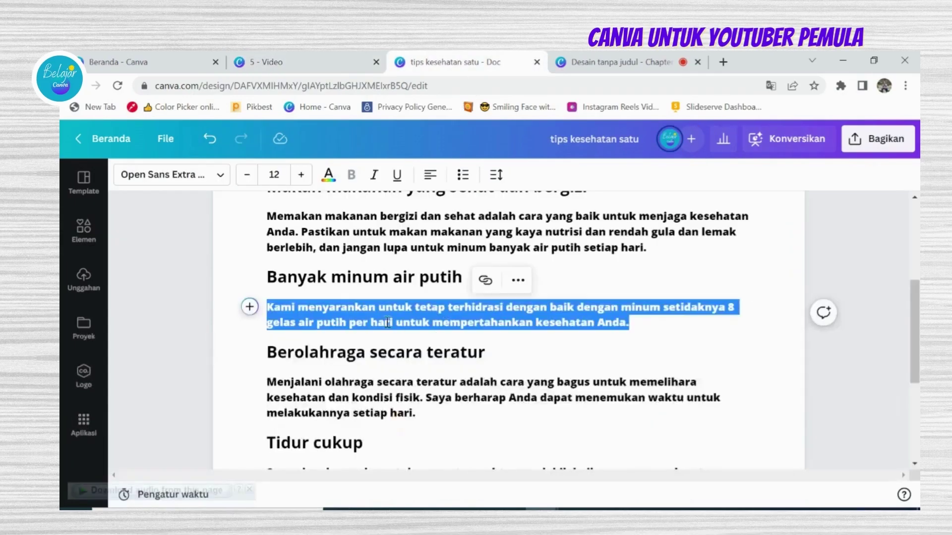
pyautogui.click(273, 55)
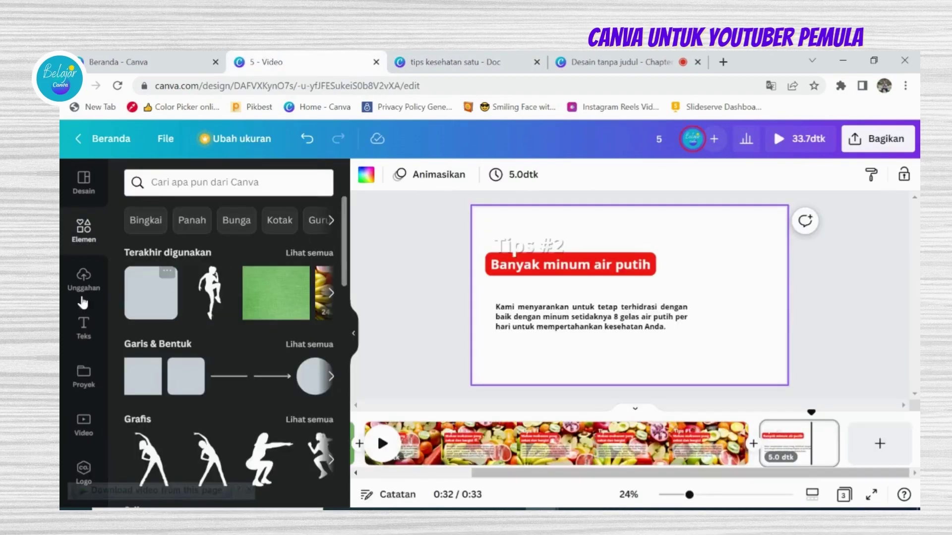
# - Search the video library for "air putih" and add the 16-second clip of the woman drinking water to the Tips #2 page
pyautogui.scroll(-1, 74, 307)
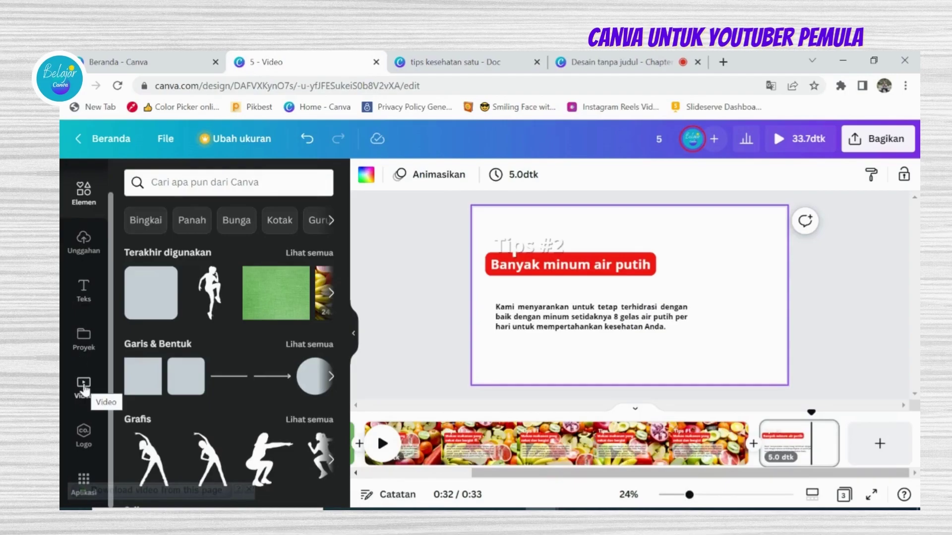
pyautogui.click(95, 377)
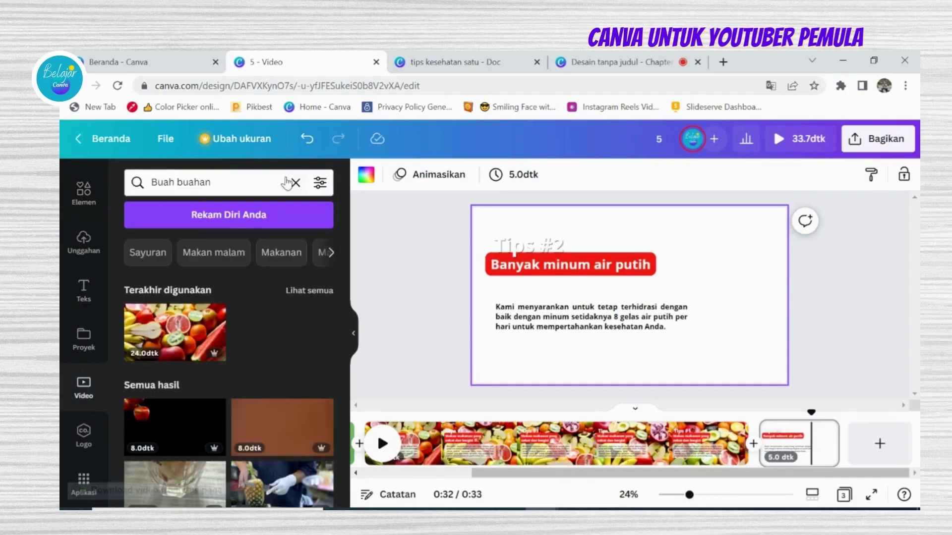
pyautogui.click(295, 182)
pyautogui.write('a')
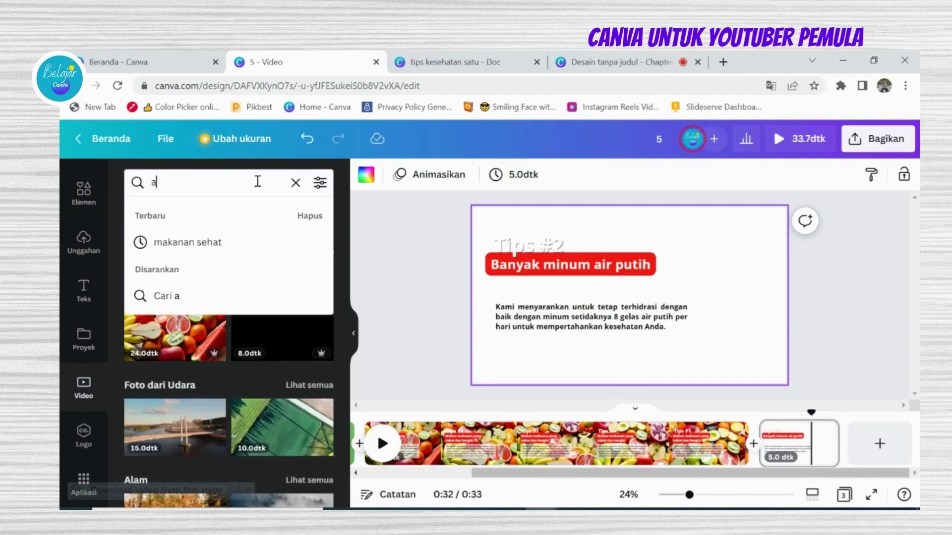
pyautogui.write('ir putih')
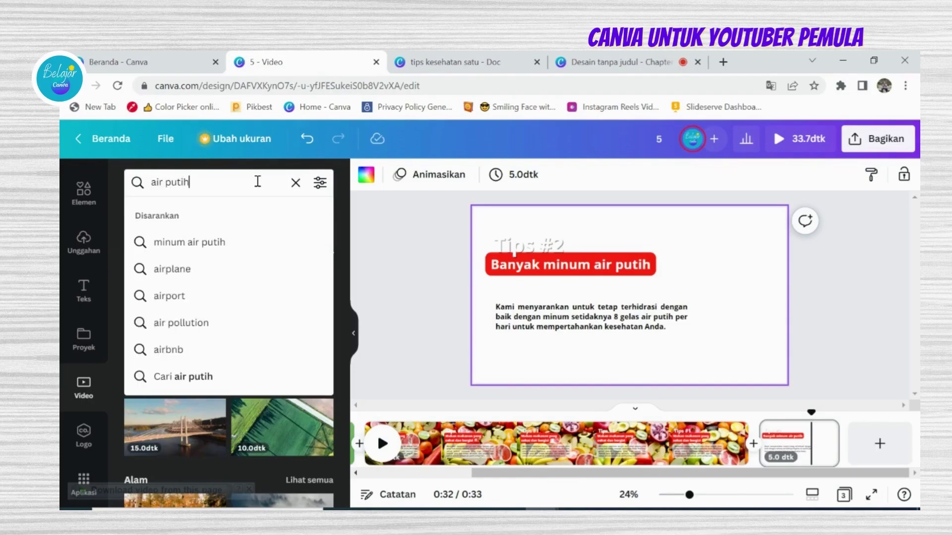
pyautogui.press('Return')
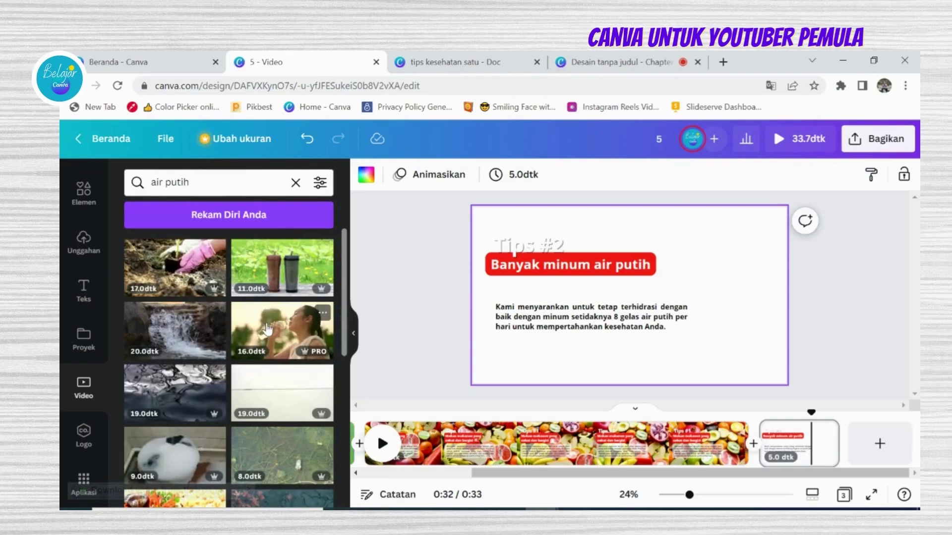
pyautogui.click(267, 330)
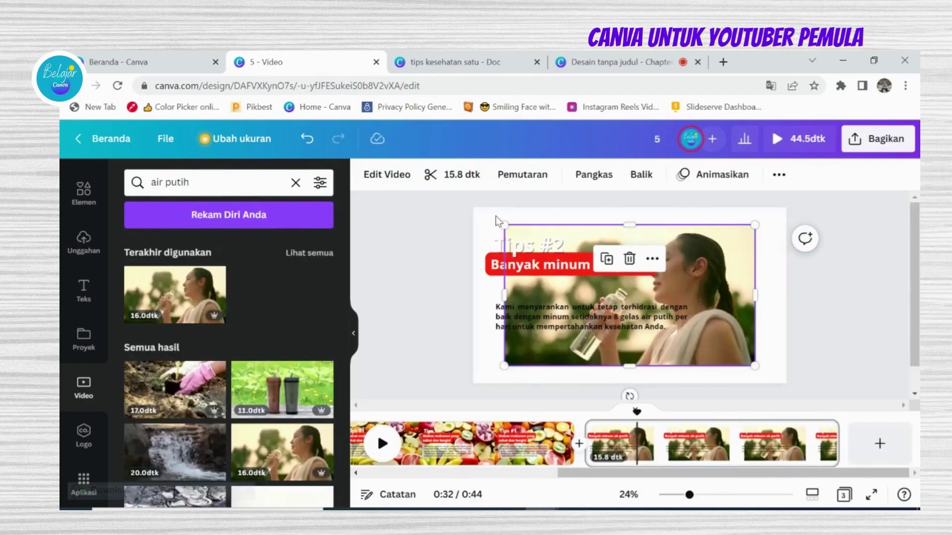
# - Make the drinking-woman clip fill the whole Tips #2 page as its background behind the text
pyautogui.moveTo(504, 225); pyautogui.dragTo(471, 206)
pyautogui.moveTo(757, 365); pyautogui.dragTo(781, 399)
pyautogui.click(829, 305)
pyautogui.click(757, 327)
pyautogui.click(843, 307)
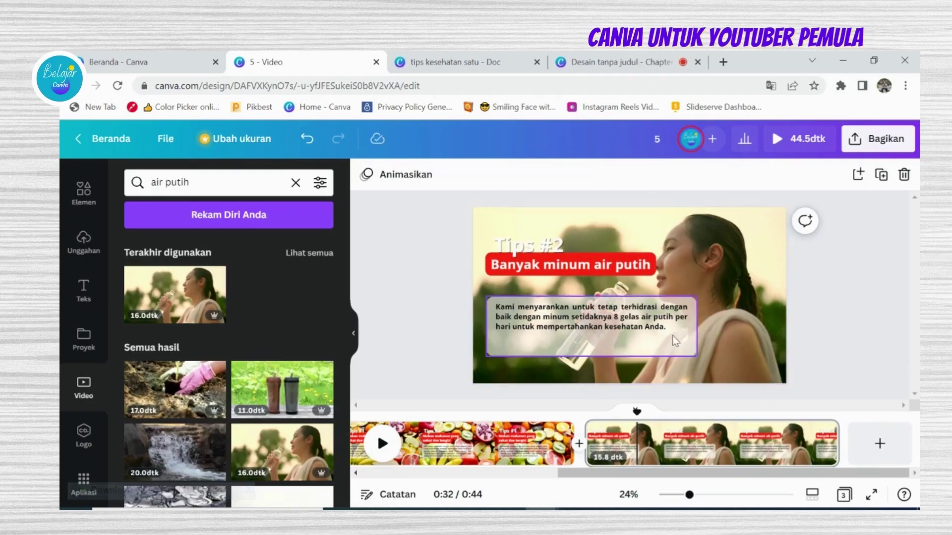
# - Reduce the height of the translucent box behind the Tips #2 paragraph so it fits the three lines of text
pyautogui.click(630, 345)
pyautogui.moveTo(595, 356); pyautogui.dragTo(595, 338)
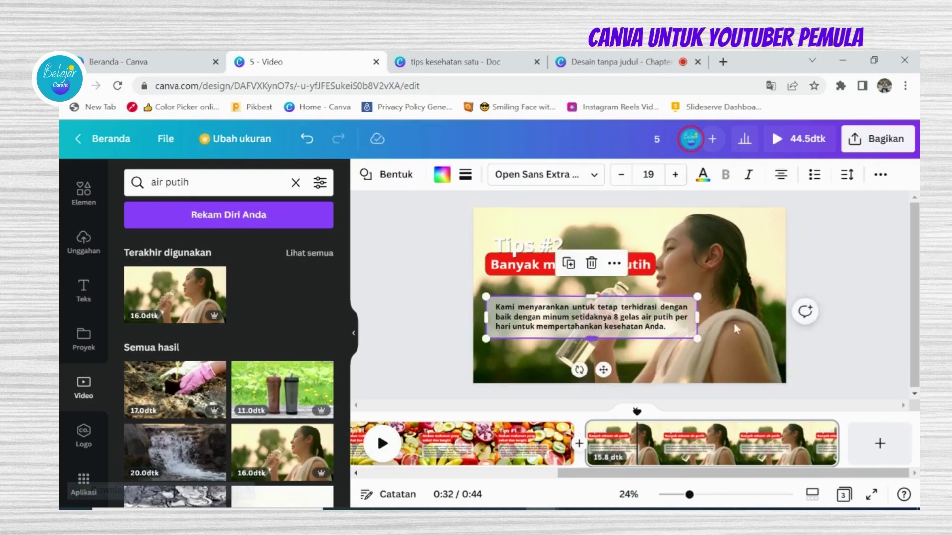
pyautogui.click(832, 299)
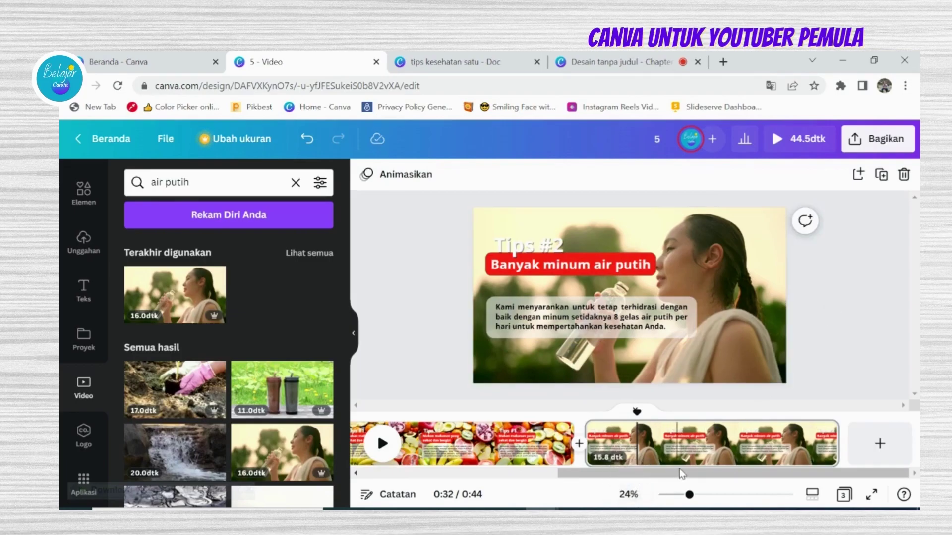
# - Duplicate the finished Tips #2 page in the timeline
pyautogui.click(824, 432)
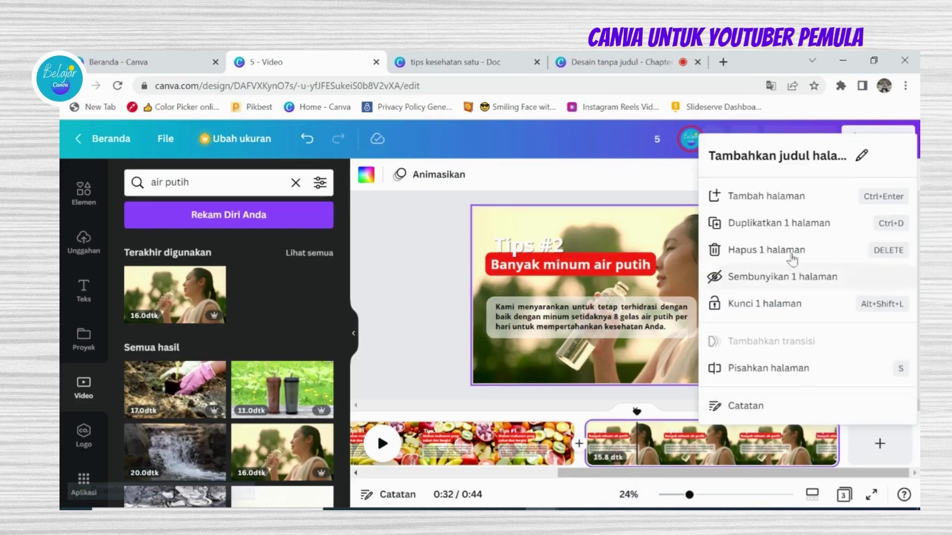
pyautogui.click(774, 223)
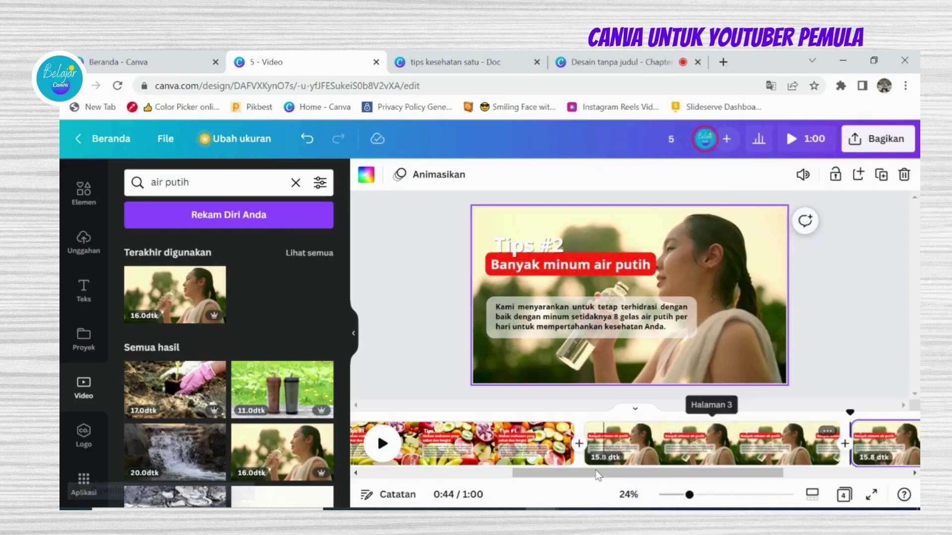
pyautogui.moveTo(595, 476); pyautogui.dragTo(736, 493)
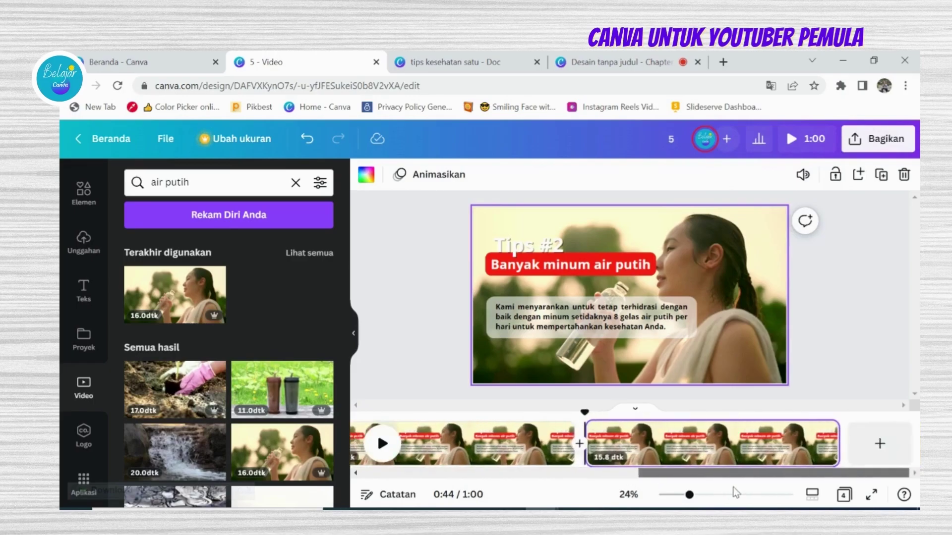
# - Detach the video from the background of the duplicated page and delete it
pyautogui.click(728, 352)
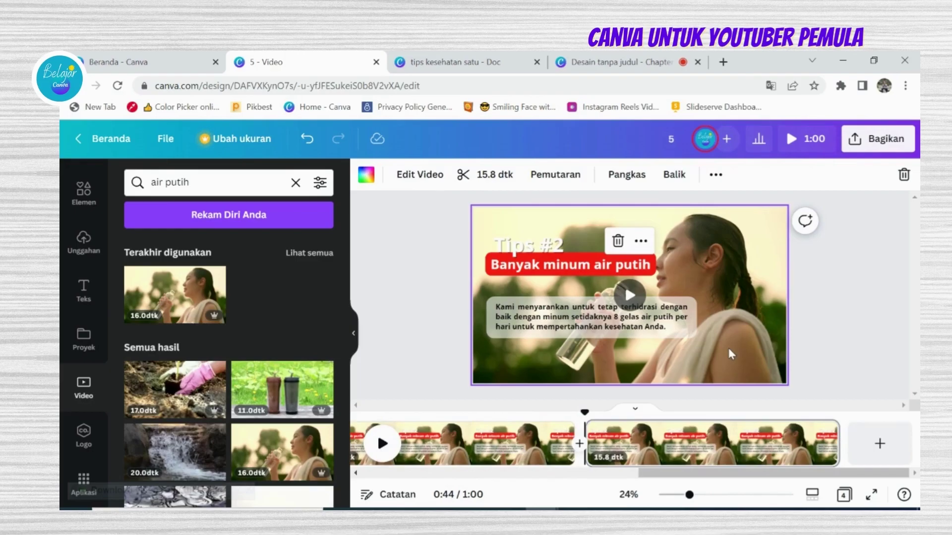
pyautogui.rightClick(728, 348)
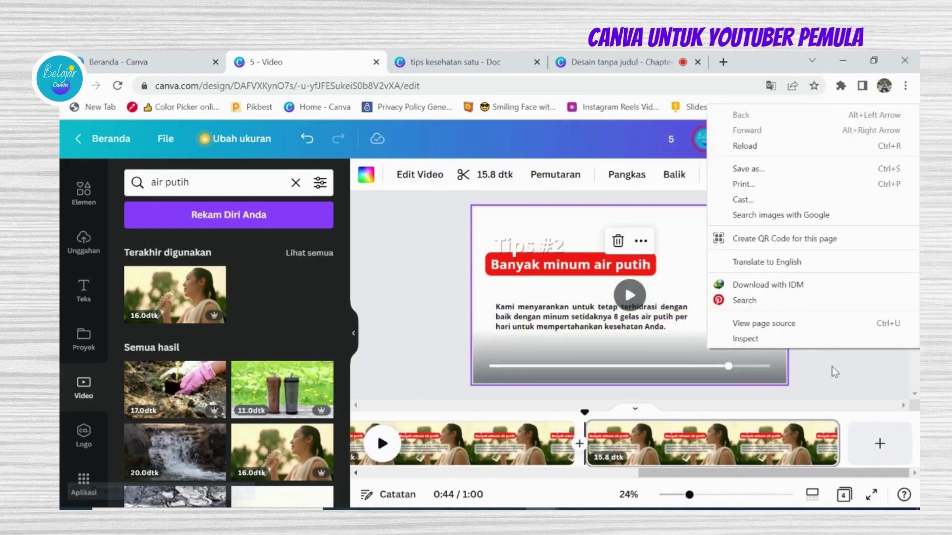
pyautogui.click(832, 367)
pyautogui.click(715, 331)
pyautogui.rightClick(717, 337)
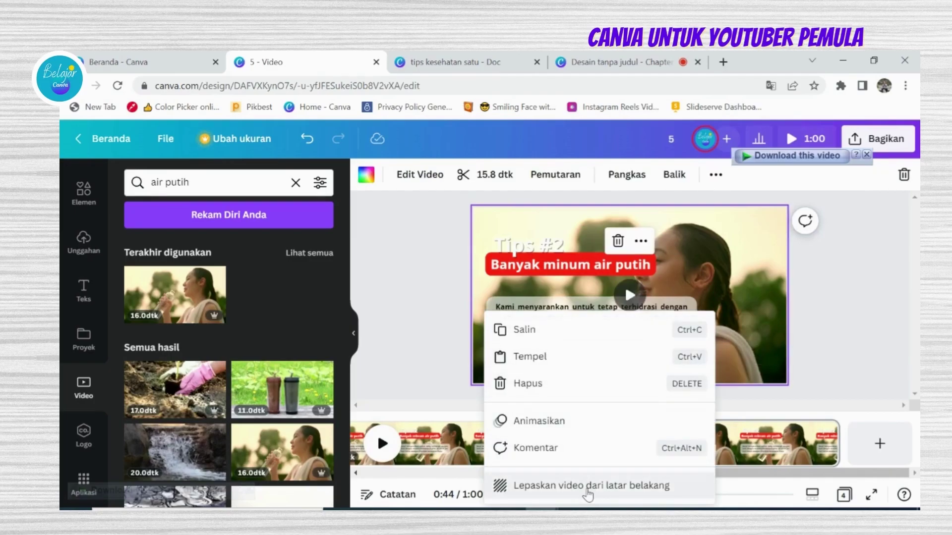
pyautogui.click(588, 487)
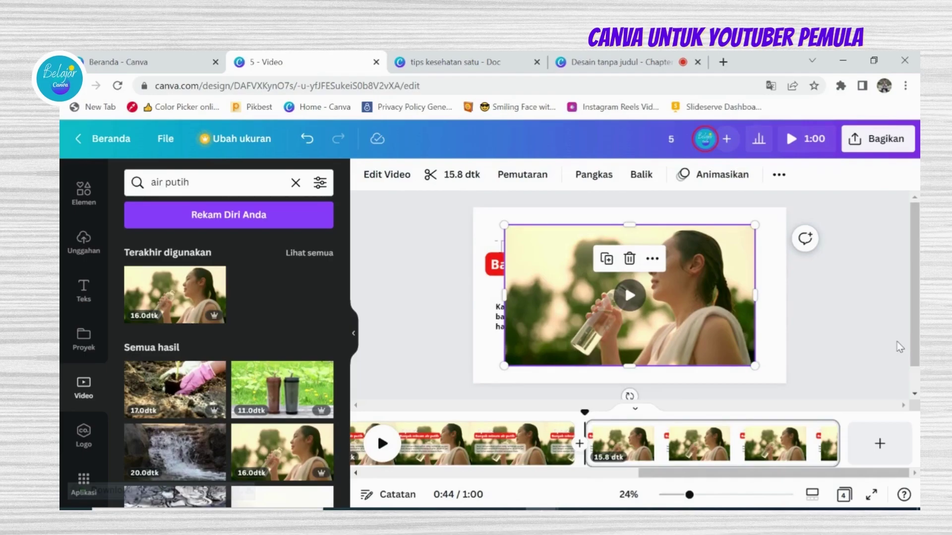
pyautogui.press('Delete')
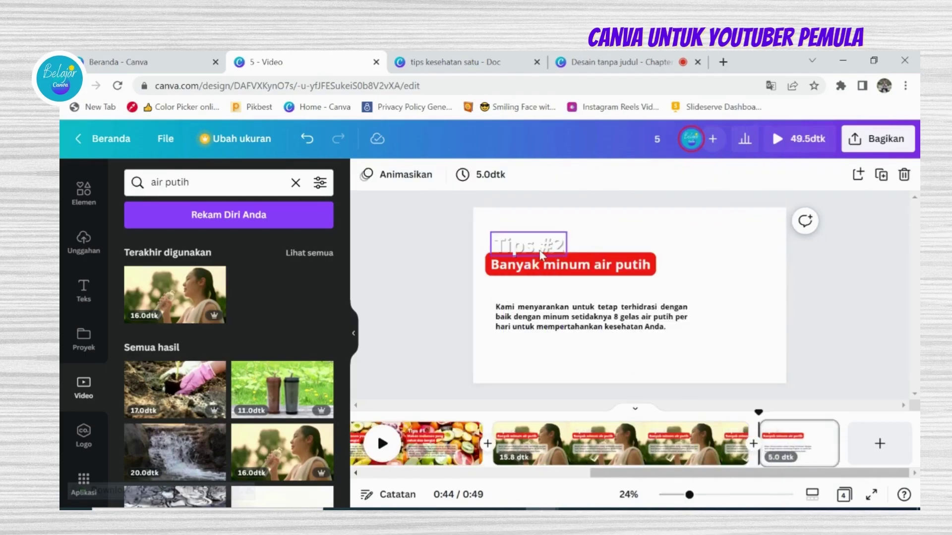
# - Change the title above the red heading on the duplicated page to "Tips #3"
pyautogui.doubleClick(539, 253)
pyautogui.click(562, 246)
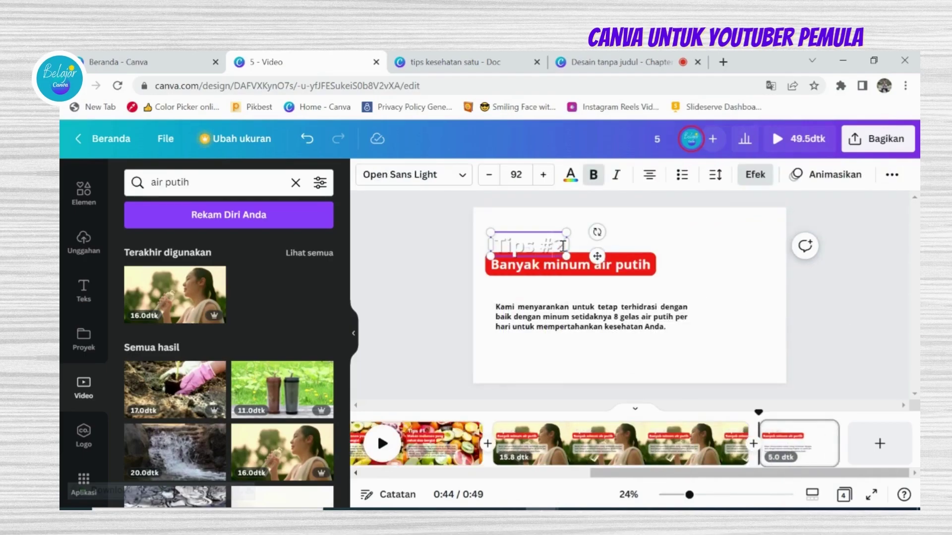
pyautogui.doubleClick(558, 246)
pyautogui.write('3')
pyautogui.click(881, 333)
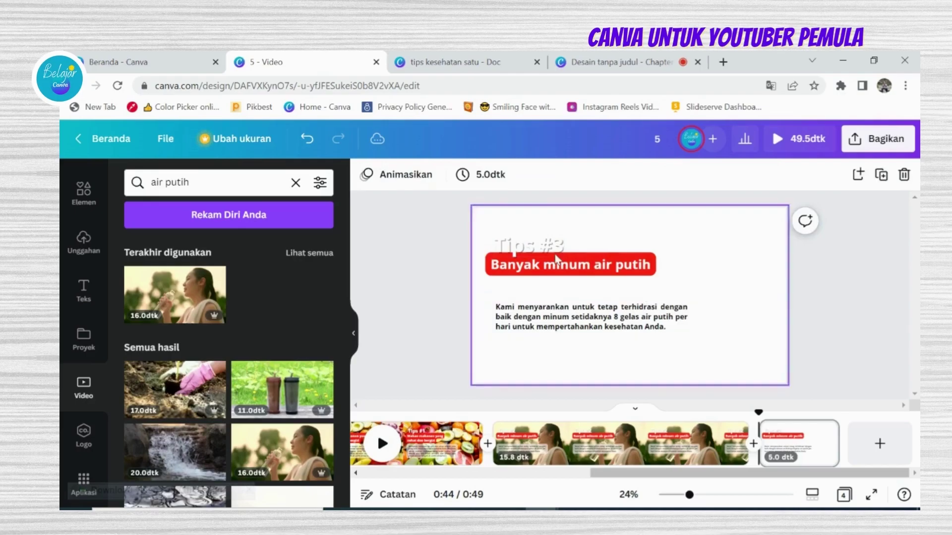
# - Copy the heading "Berolahraga secara teratur" from the tips document and paste it on a new line below the Notepad text
pyautogui.click(427, 62)
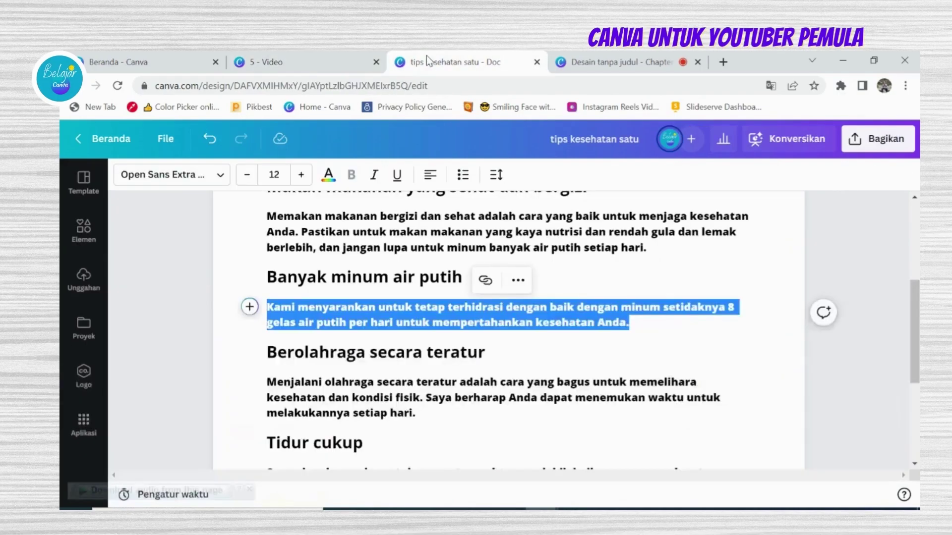
pyautogui.click(395, 353)
pyautogui.moveTo(271, 353); pyautogui.dragTo(475, 347)
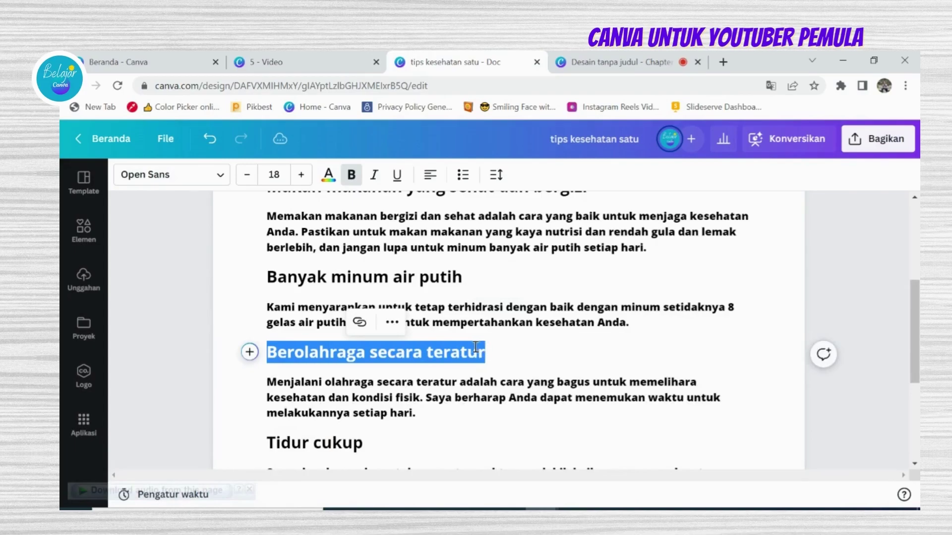
pyautogui.rightClick(475, 347)
pyautogui.click(509, 151)
pyautogui.click(575, 510)
pyautogui.click(442, 275)
pyautogui.press('Return')
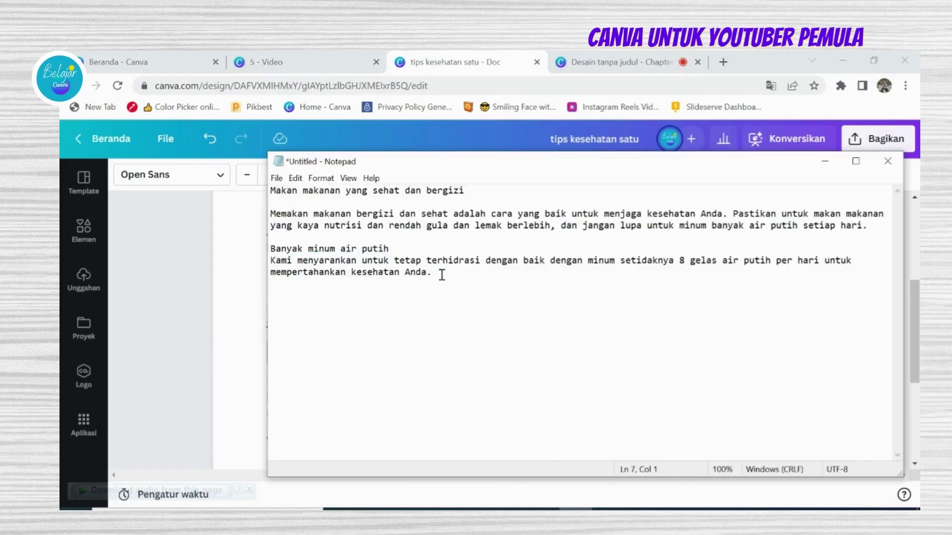
pyautogui.hotkey('ctrl', 'v')
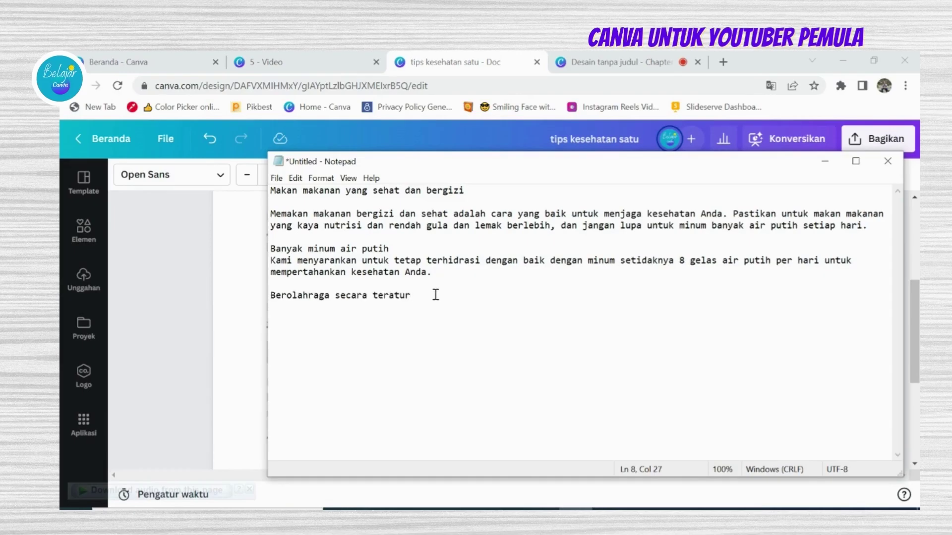
# - Copy the heading from Notepad into the red heading of the Tips #3 page and widen it so "Berolahraga secara teratur" fits one line
pyautogui.moveTo(435, 295); pyautogui.dragTo(273, 303)
pyautogui.rightClick(275, 300)
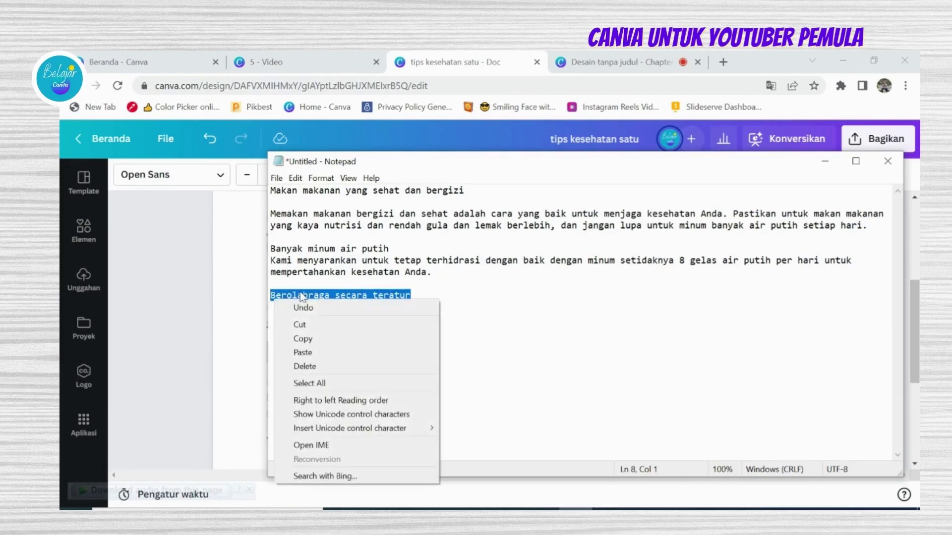
pyautogui.click(316, 337)
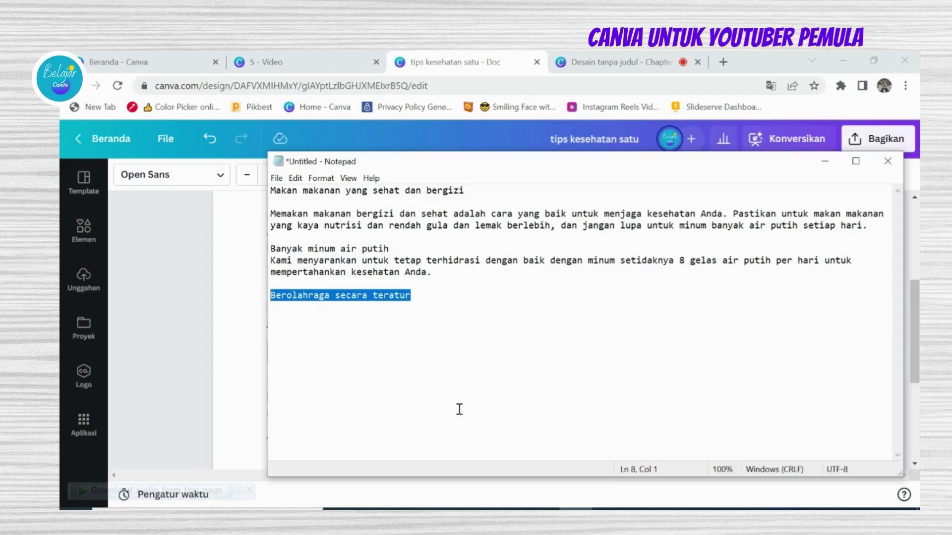
pyautogui.rightClick(365, 296)
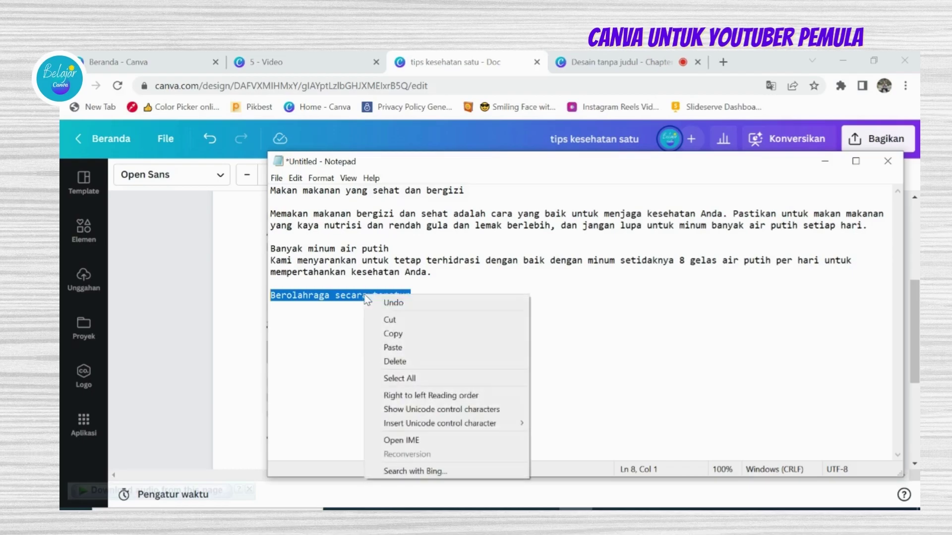
pyautogui.click(387, 334)
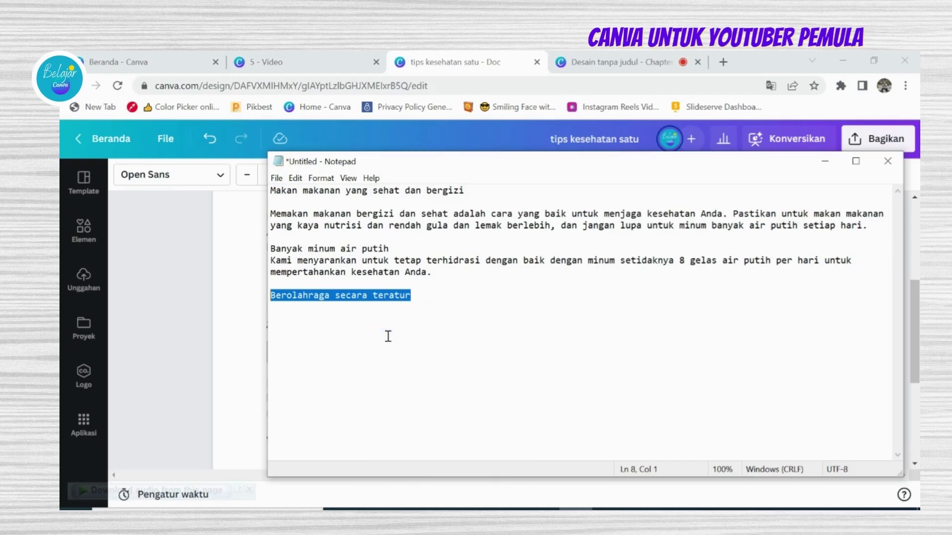
pyautogui.click(276, 56)
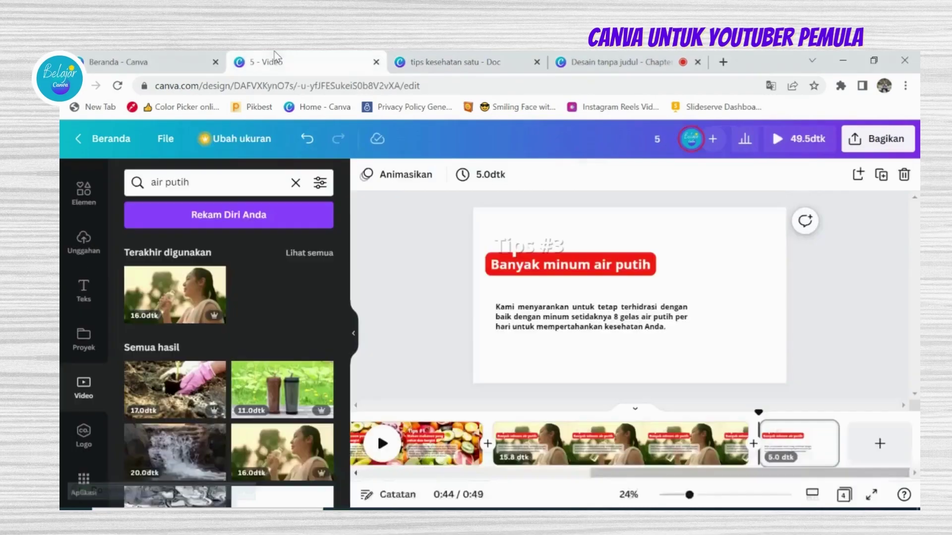
pyautogui.doubleClick(532, 265)
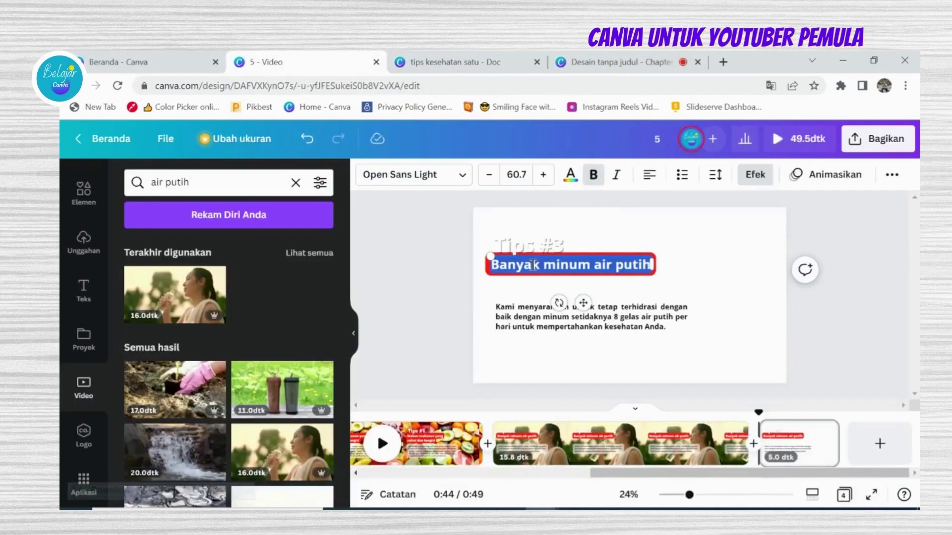
pyautogui.hotkey('ctrl', 'v')
pyautogui.moveTo(654, 270); pyautogui.dragTo(678, 263)
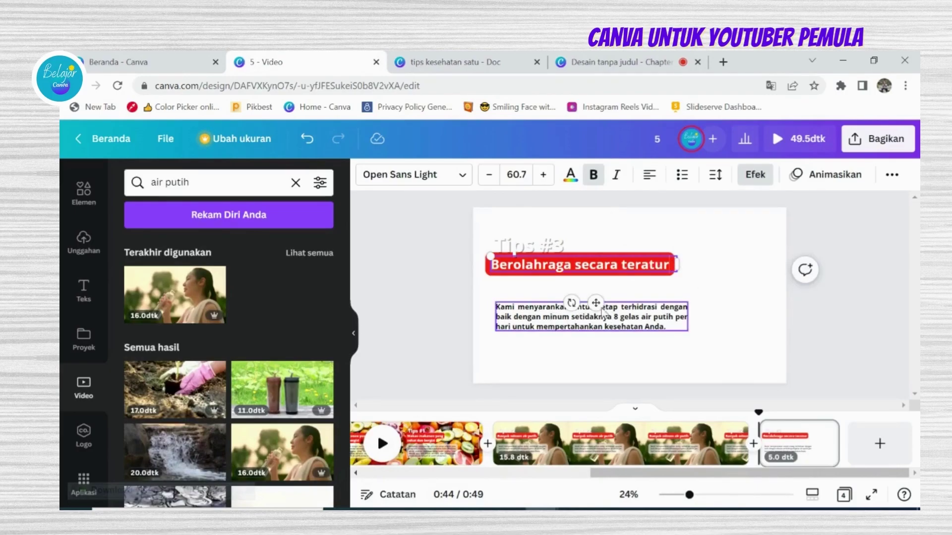
# - Copy the paragraph under "Berolahraga secara teratur" from the tips document and paste it below that heading in Notepad
pyautogui.click(441, 62)
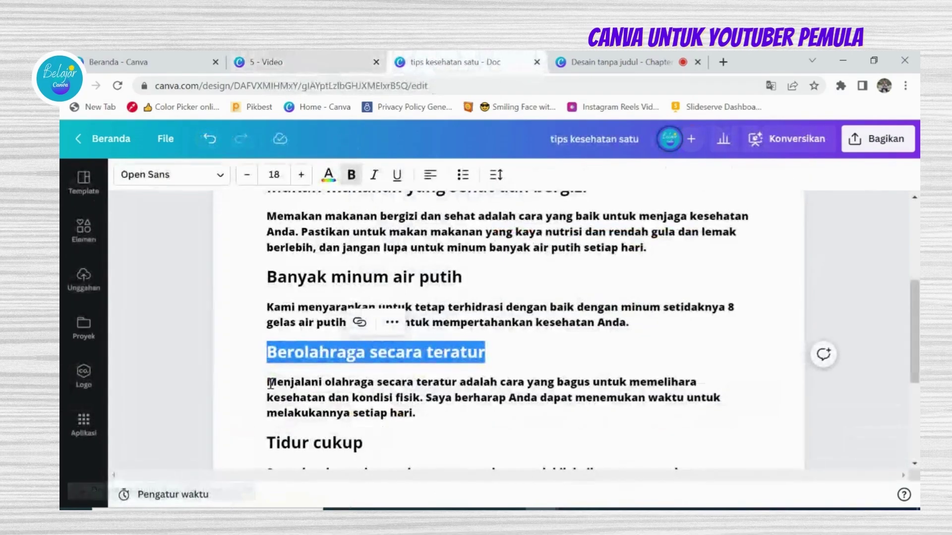
pyautogui.moveTo(268, 383); pyautogui.dragTo(424, 413)
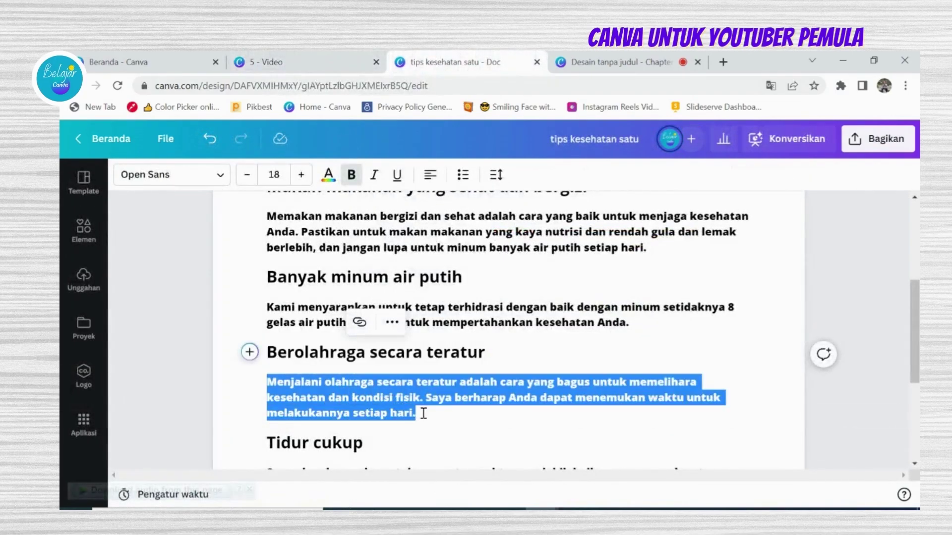
pyautogui.rightClick(385, 406)
pyautogui.click(416, 212)
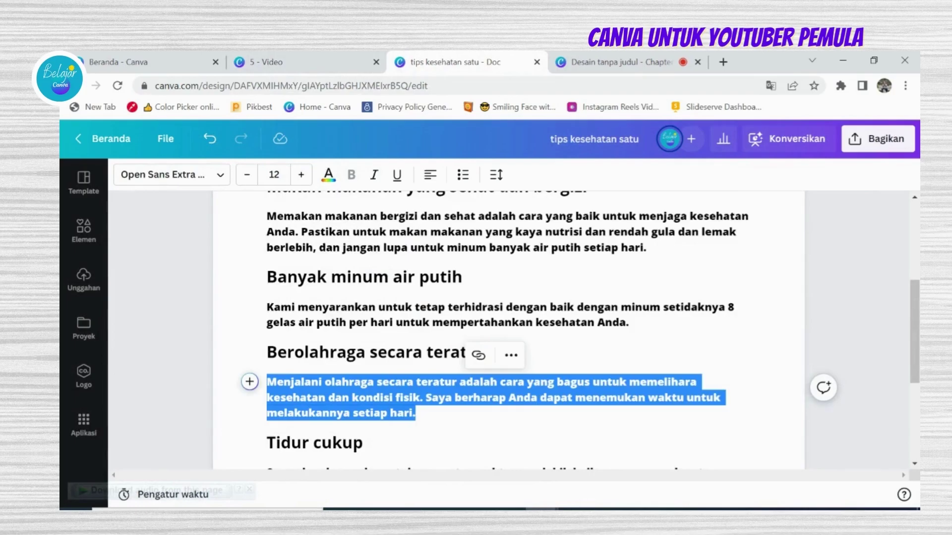
pyautogui.hotkey('alt', 'Tab')
pyautogui.click(412, 296)
pyautogui.press('Return')
pyautogui.hotkey('ctrl', 'v')
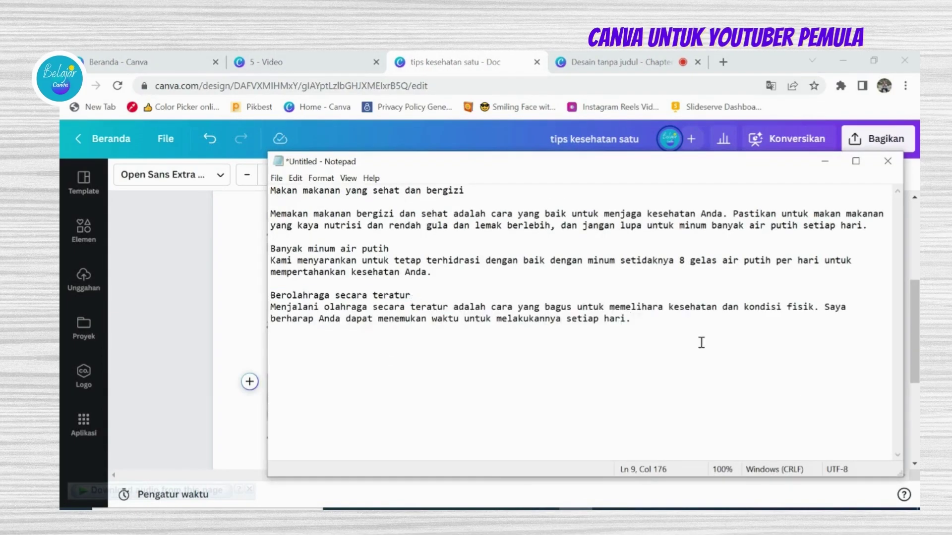
# - Replace the paragraph on the Tips #3 page with the "Menjalani olahraga secara teratur" text copied from Notepad
pyautogui.moveTo(272, 307); pyautogui.dragTo(642, 335)
pyautogui.rightClick(583, 320)
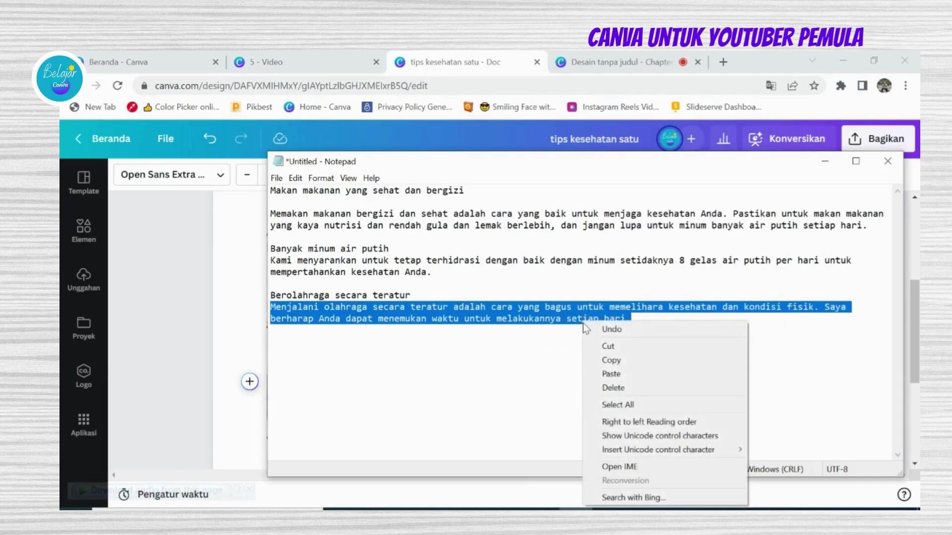
pyautogui.click(612, 360)
pyautogui.click(349, 57)
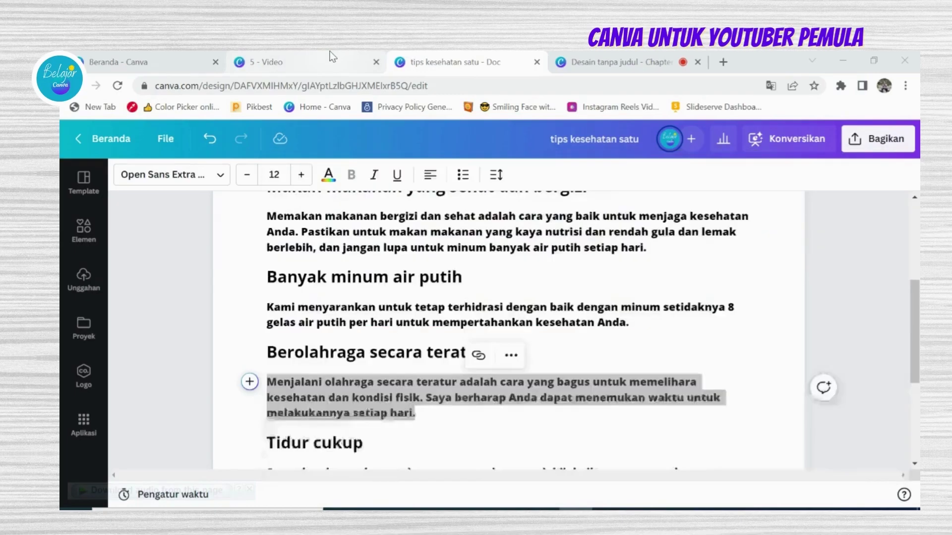
pyautogui.doubleClick(518, 317)
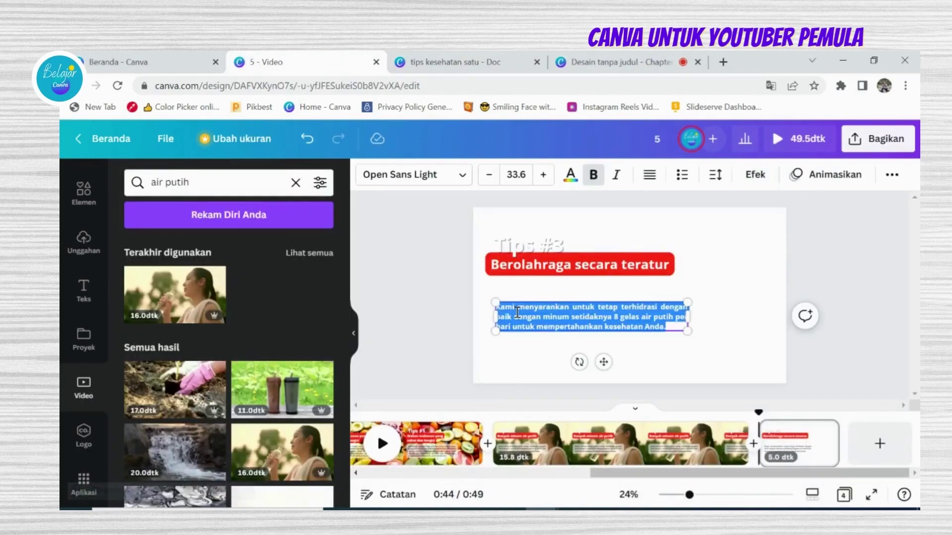
pyautogui.hotkey('ctrl', 'v')
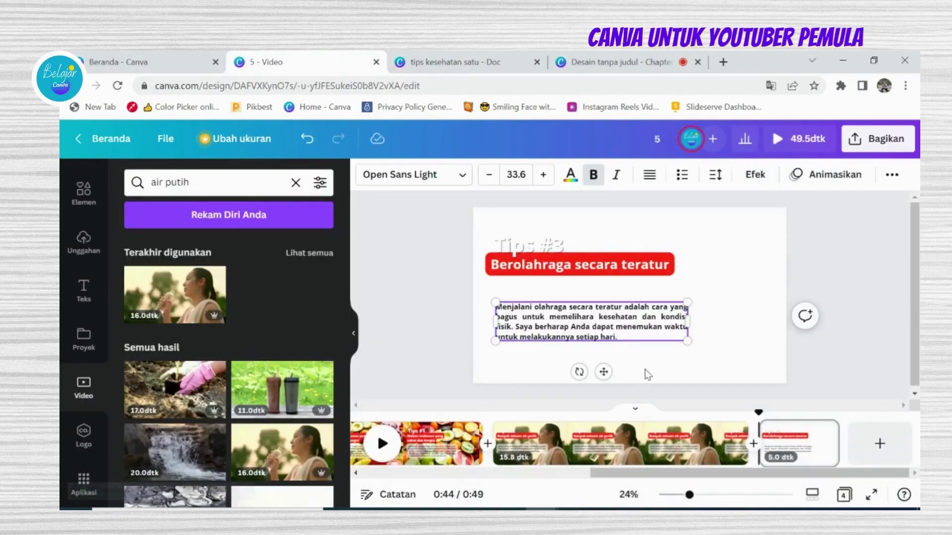
pyautogui.click(821, 263)
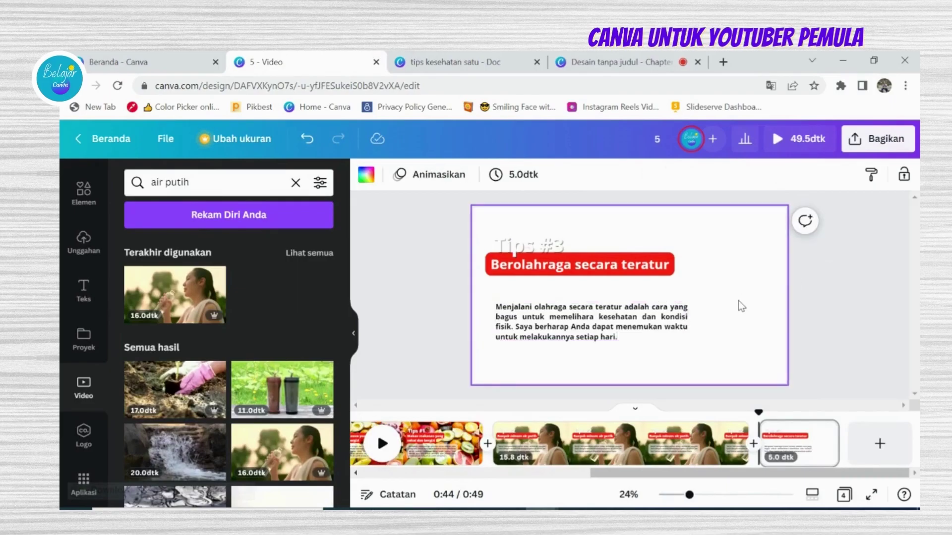
# - Search the video library for "berolahraga"
pyautogui.click(80, 392)
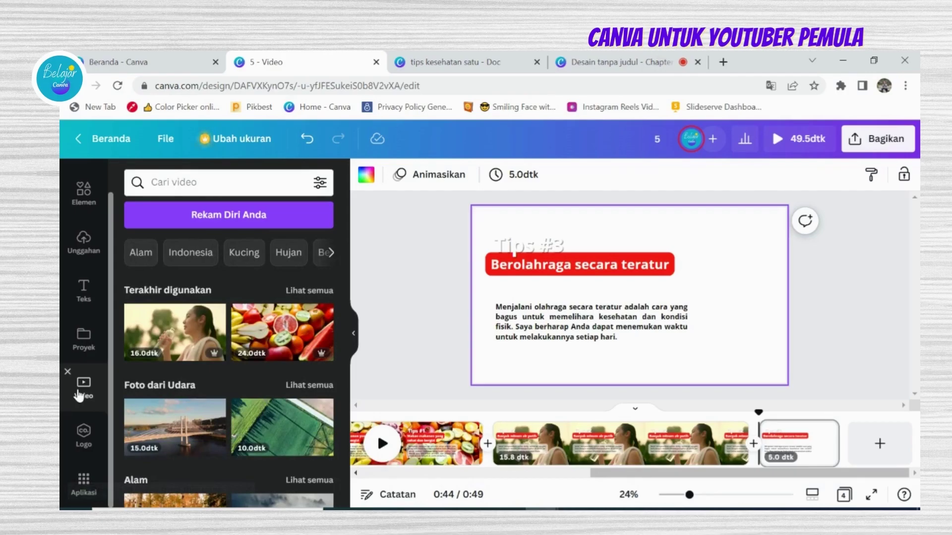
pyautogui.click(258, 183)
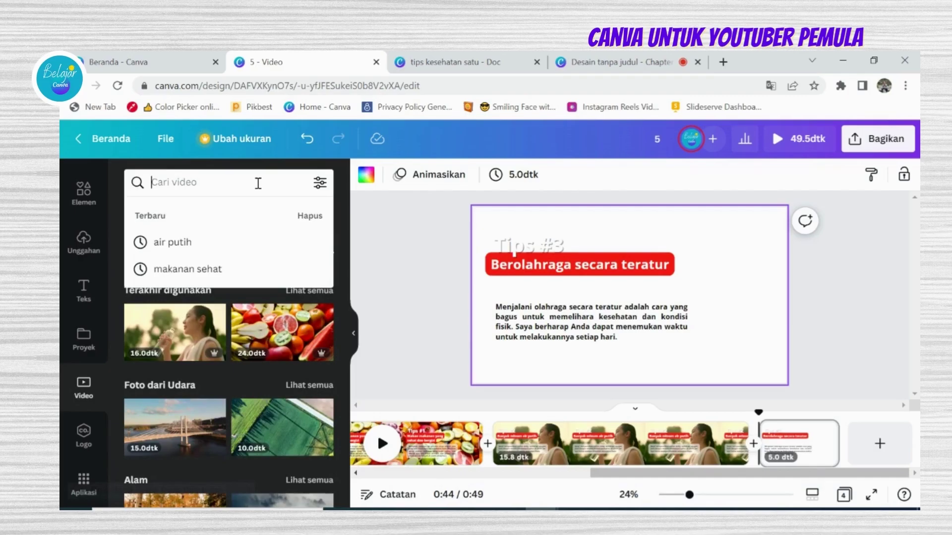
pyautogui.write('berola')
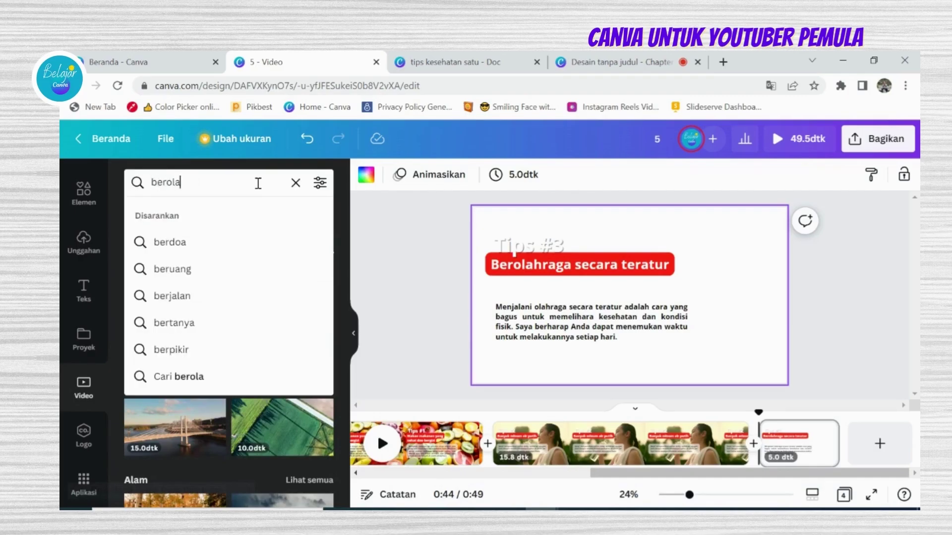
pyautogui.write('hrag')
pyautogui.press('BackSpace')
pyautogui.press('BackSpace')
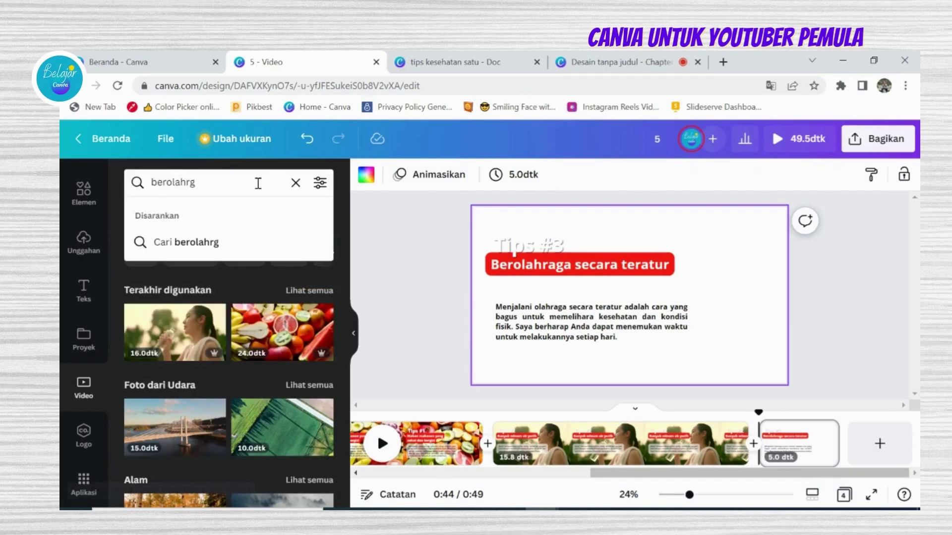
pyautogui.write('aga')
pyautogui.press('Return')
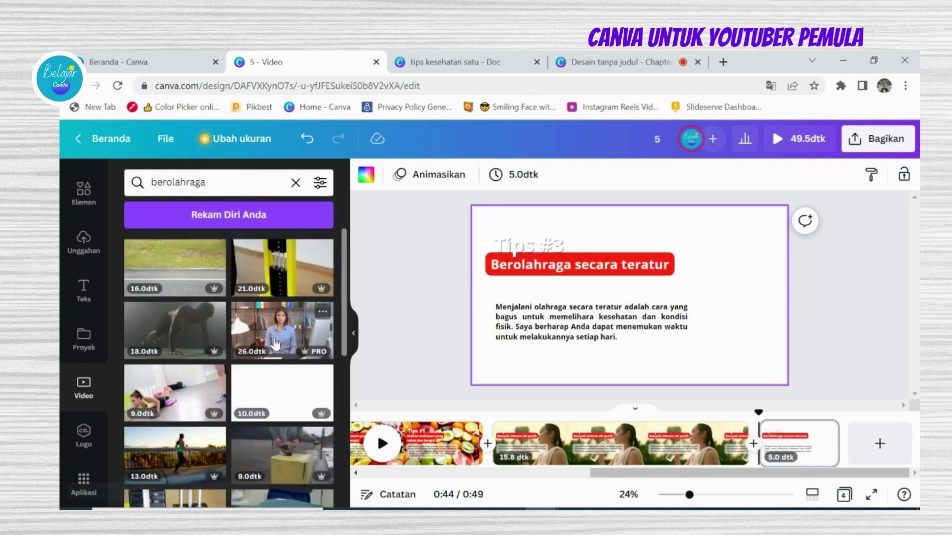
# - Add the 27-second clip of the woman holding a blue towel from the search results to the Tips #3 page
pyautogui.scroll(-2, 271, 346)
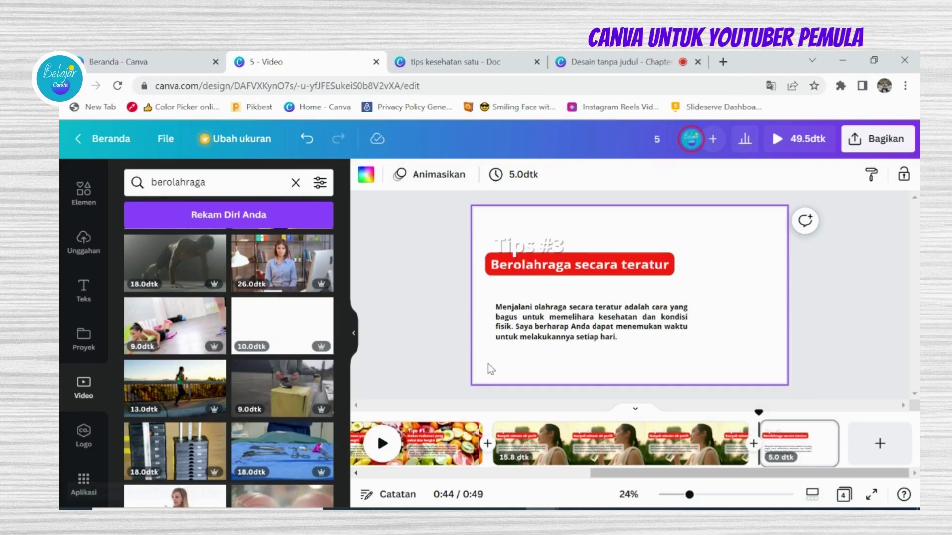
pyautogui.scroll(-2, 237, 347)
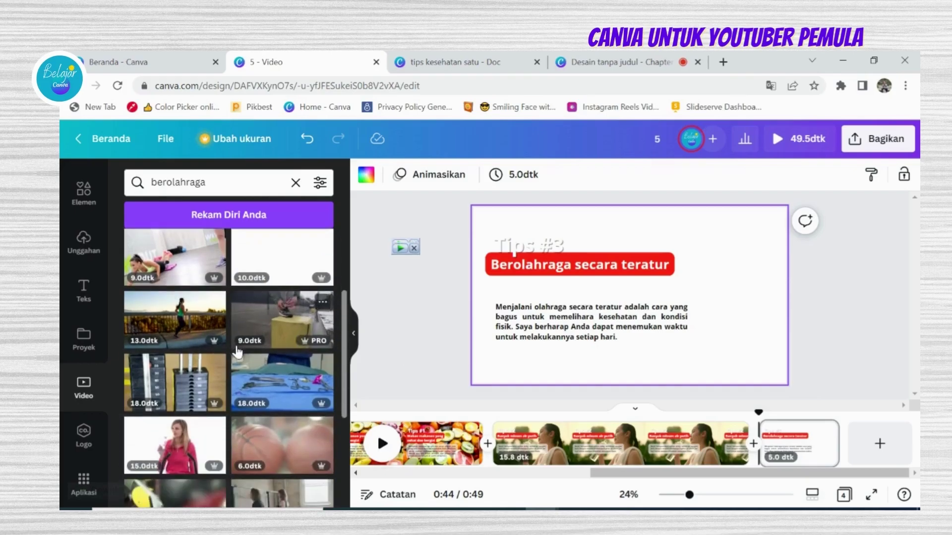
pyautogui.scroll(-2, 237, 350)
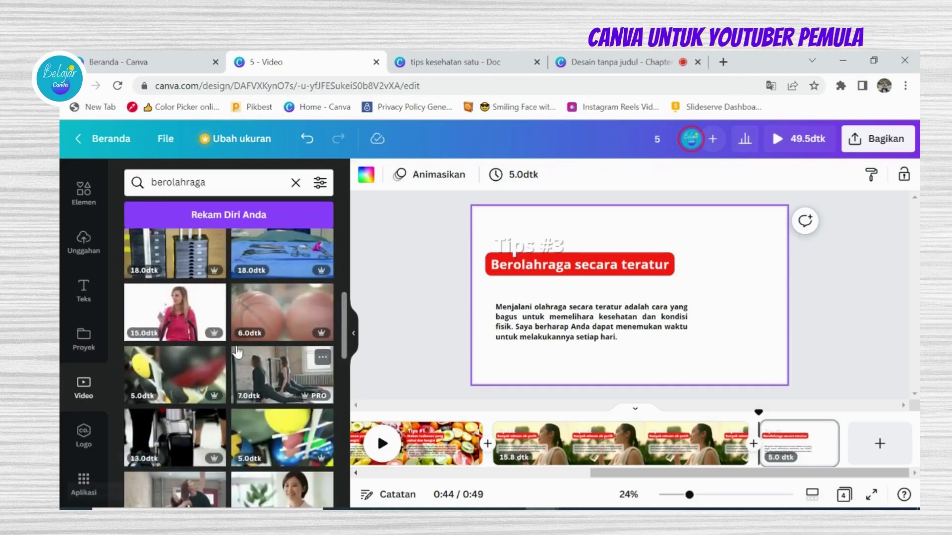
pyautogui.scroll(-2, 237, 351)
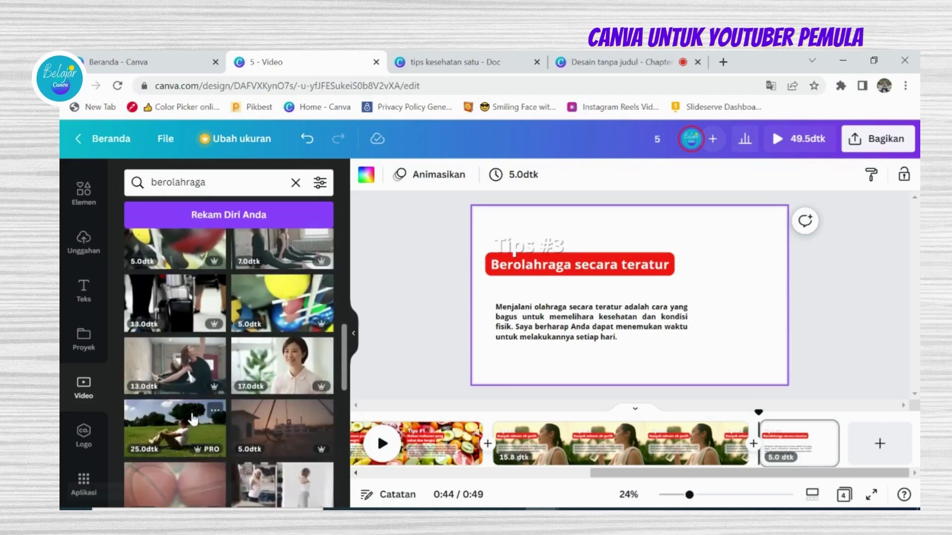
pyautogui.scroll(-3, 190, 397)
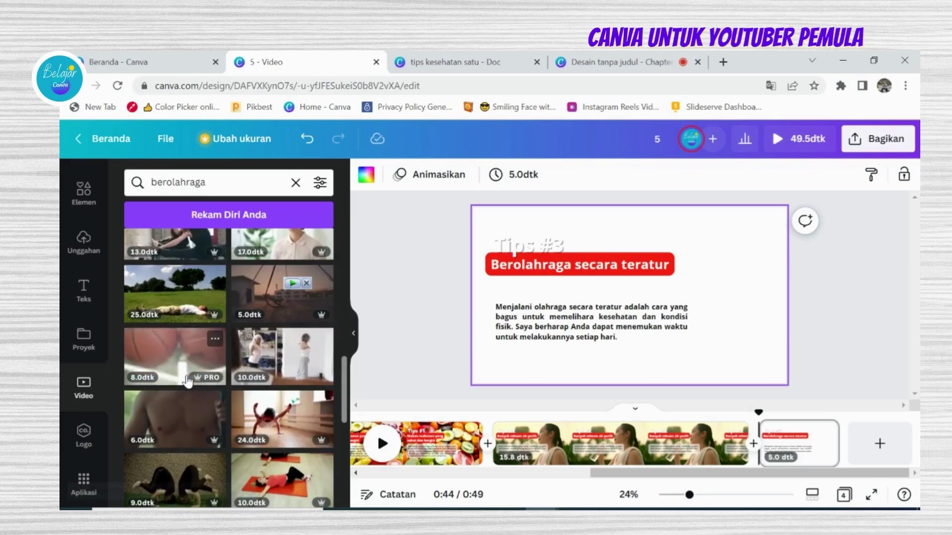
pyautogui.scroll(-5, 213, 382)
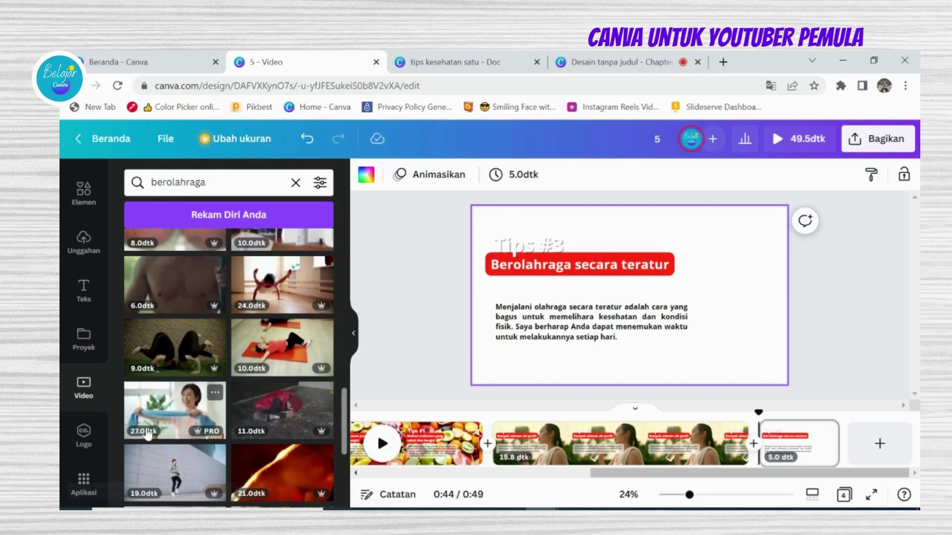
pyautogui.click(169, 417)
pyautogui.scroll(2, 168, 416)
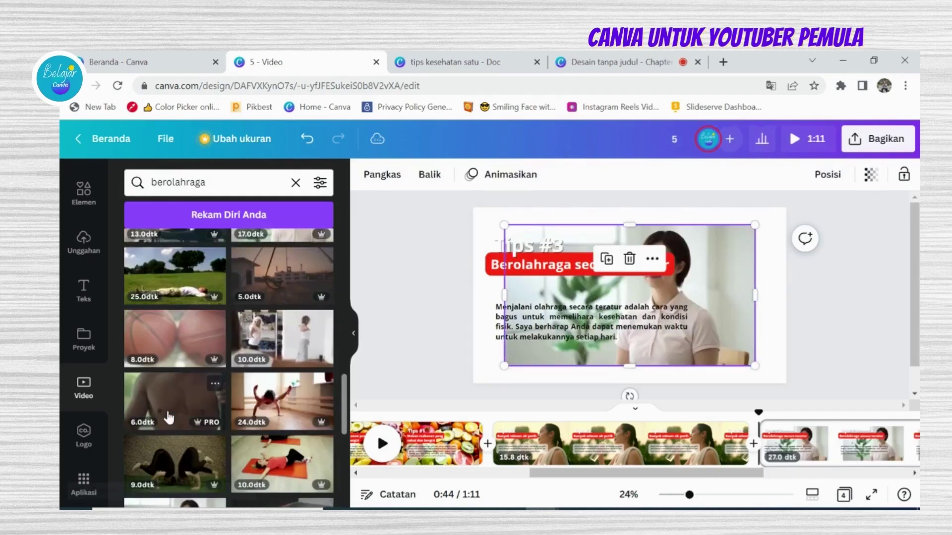
# - Enlarge the inserted clip from two opposite corners so it fills the whole Tips #3 page behind the text
pyautogui.moveTo(504, 224); pyautogui.dragTo(472, 208)
pyautogui.moveTo(754, 367); pyautogui.dragTo(786, 383)
pyautogui.click(853, 339)
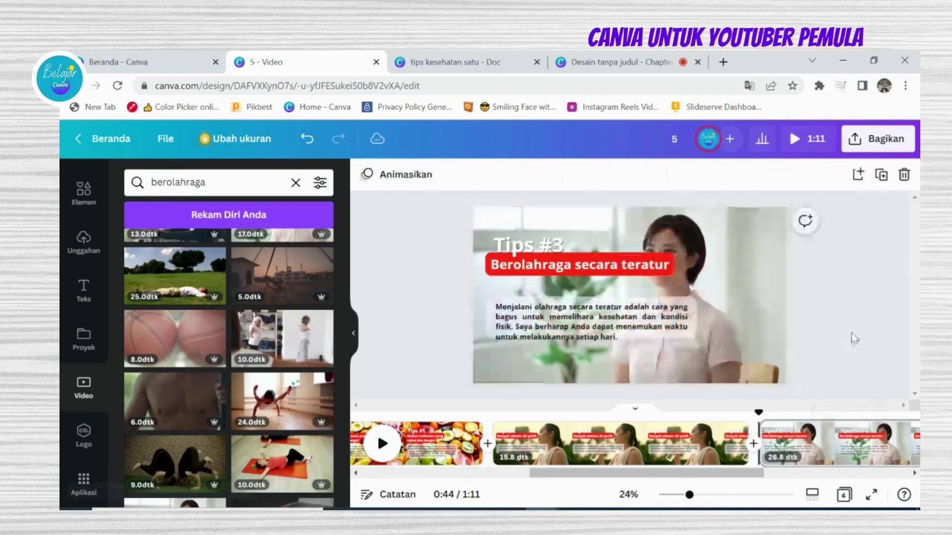
# - Increase the height of the translucent box behind the Tips #3 paragraph so it fits the four lines of text
pyautogui.click(686, 337)
pyautogui.moveTo(592, 341); pyautogui.dragTo(591, 349)
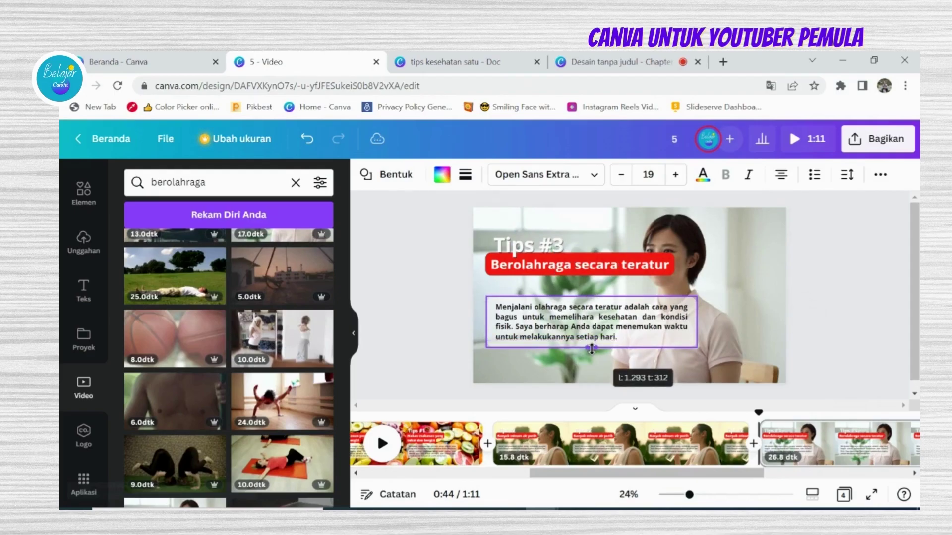
pyautogui.click(855, 264)
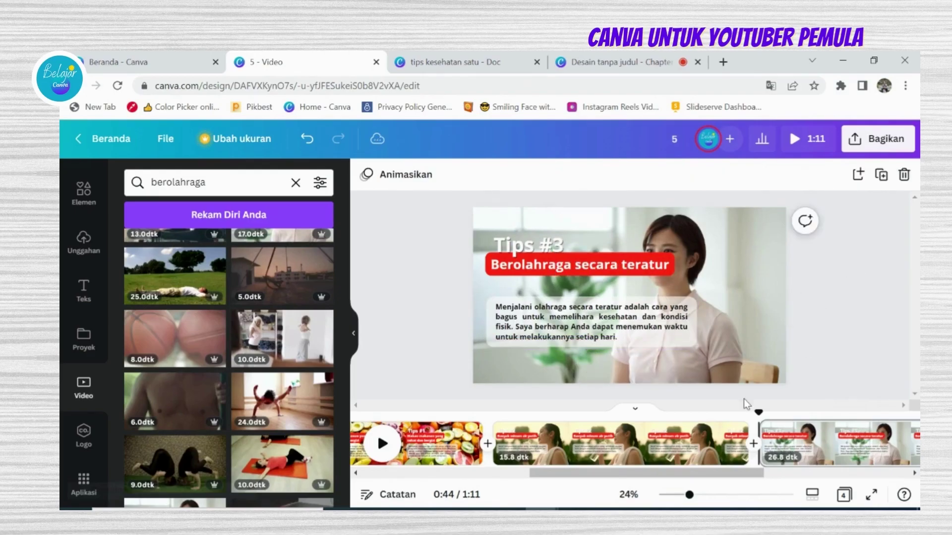
# - Duplicate the last page of the timeline, the Tips #3 page about regular exercise
pyautogui.moveTo(596, 474); pyautogui.dragTo(756, 477)
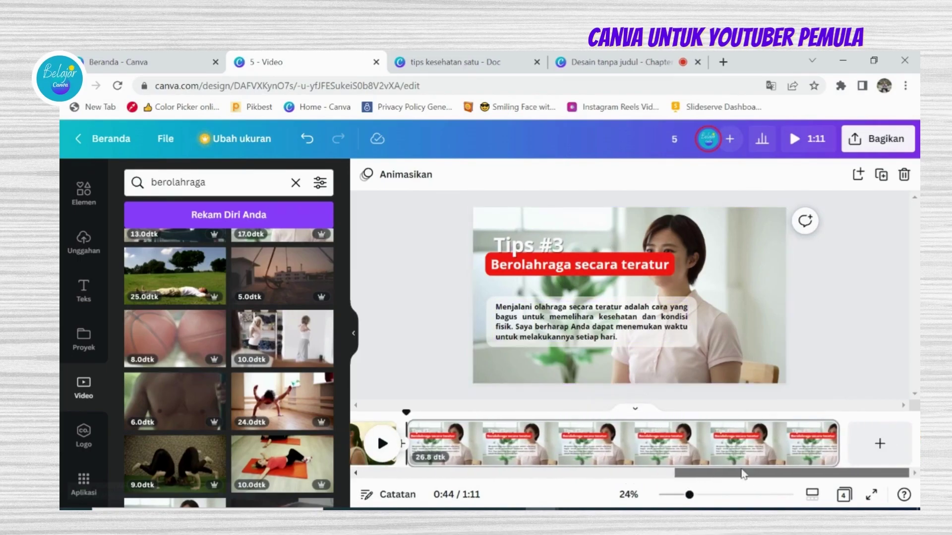
pyautogui.click(825, 431)
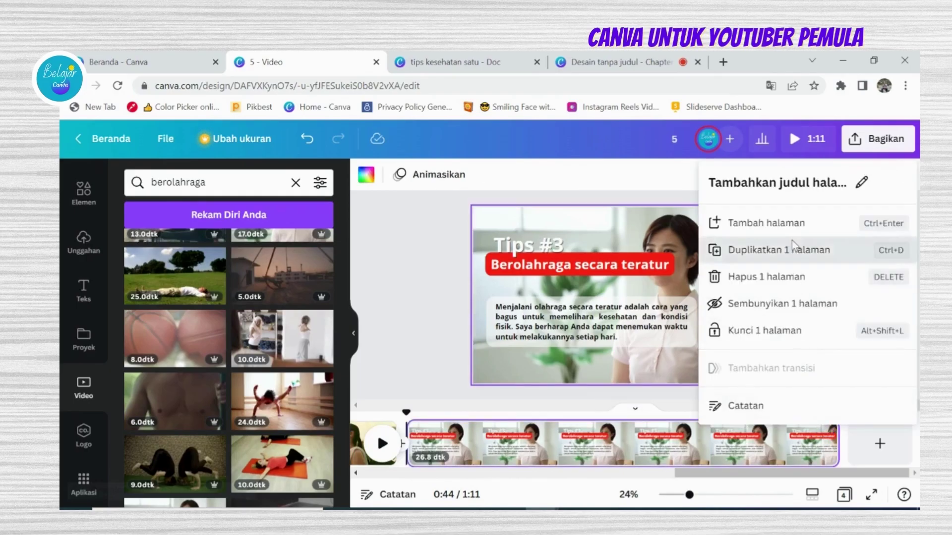
pyautogui.click(779, 249)
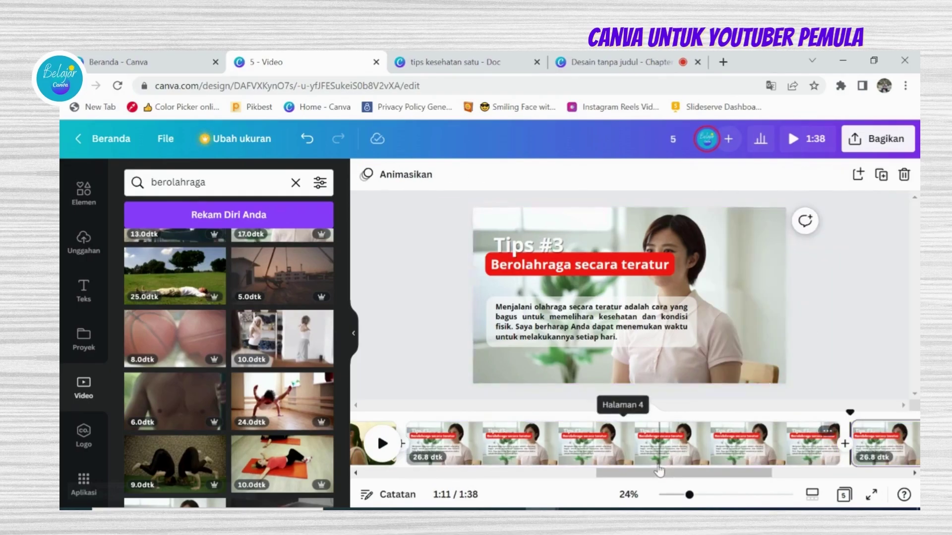
pyautogui.moveTo(661, 464); pyautogui.dragTo(704, 464)
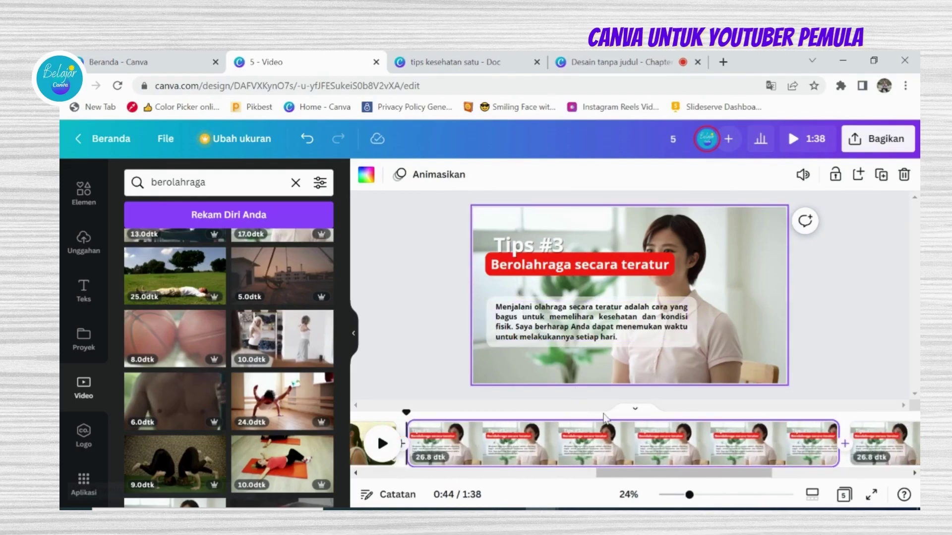
# - Change the tip number on the duplicated last page so its title reads "Tips #4"
pyautogui.click(904, 449)
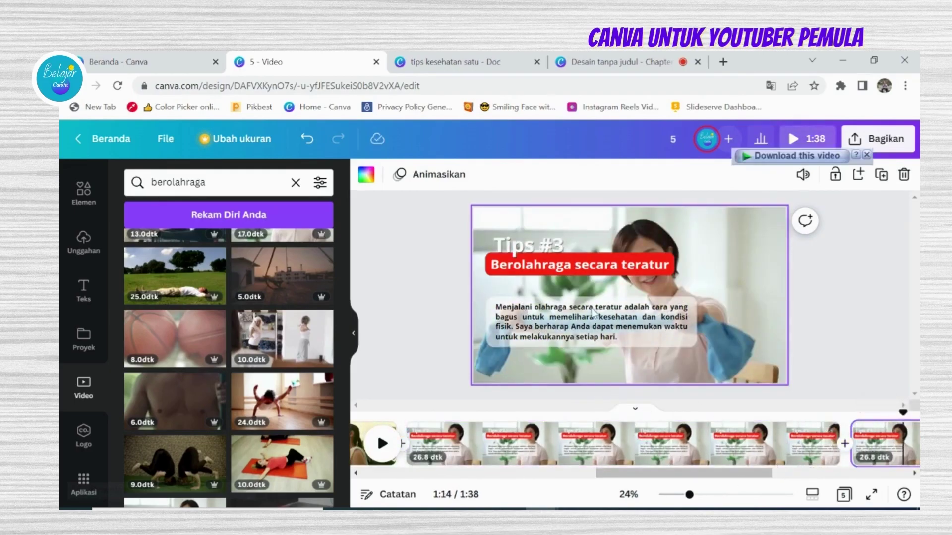
pyautogui.click(532, 237)
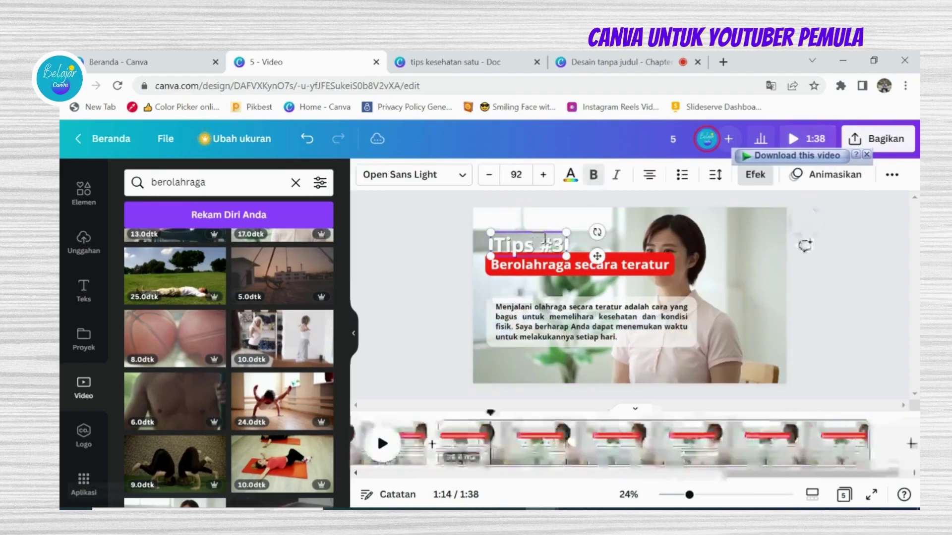
pyautogui.doubleClick(553, 240)
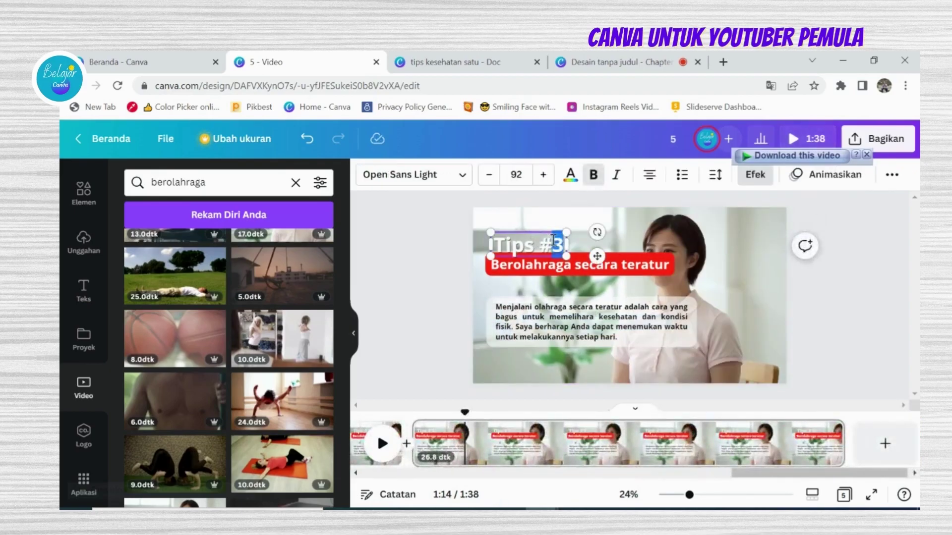
pyautogui.write('4')
# - Copy the heading "Tidur cukup" from the "tips kesehatan satu" document
pyautogui.click(536, 258)
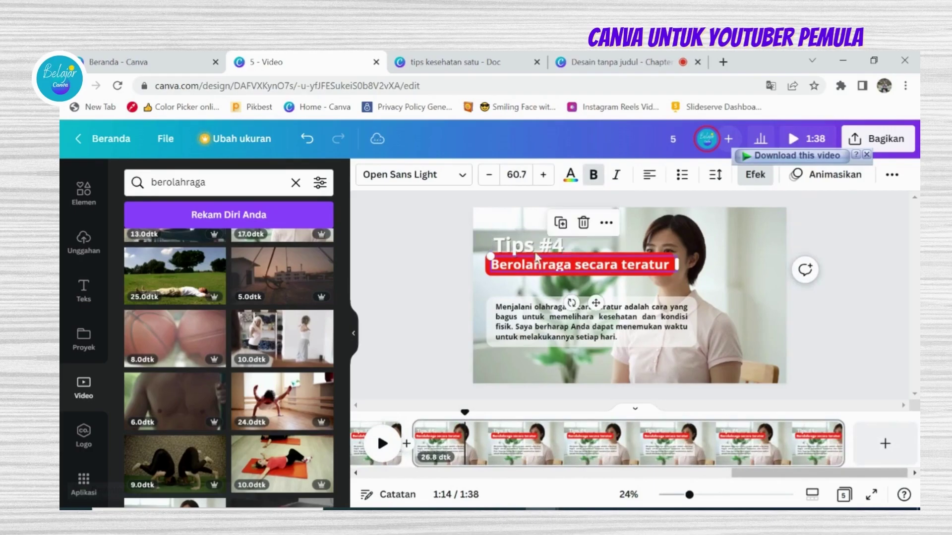
pyautogui.click(477, 65)
pyautogui.scroll(-3, 393, 345)
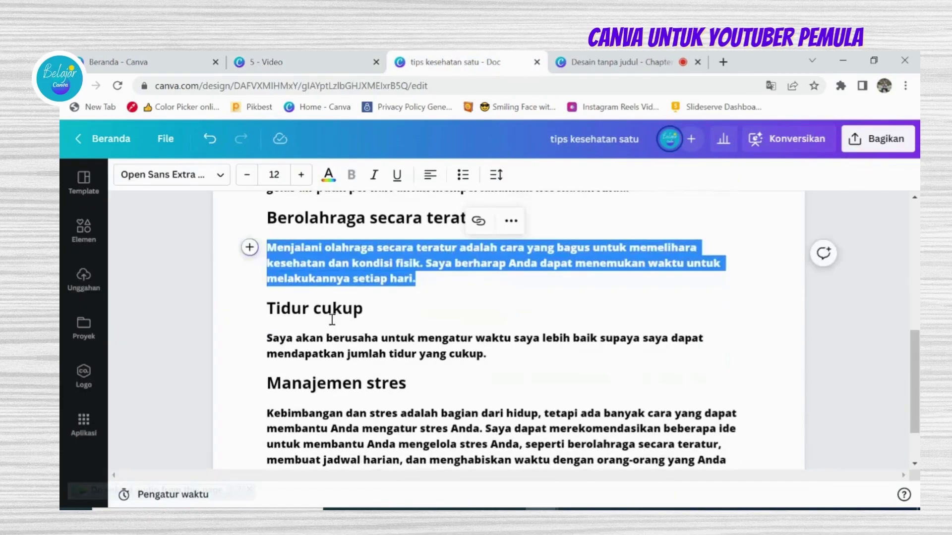
pyautogui.moveTo(271, 306); pyautogui.dragTo(365, 308)
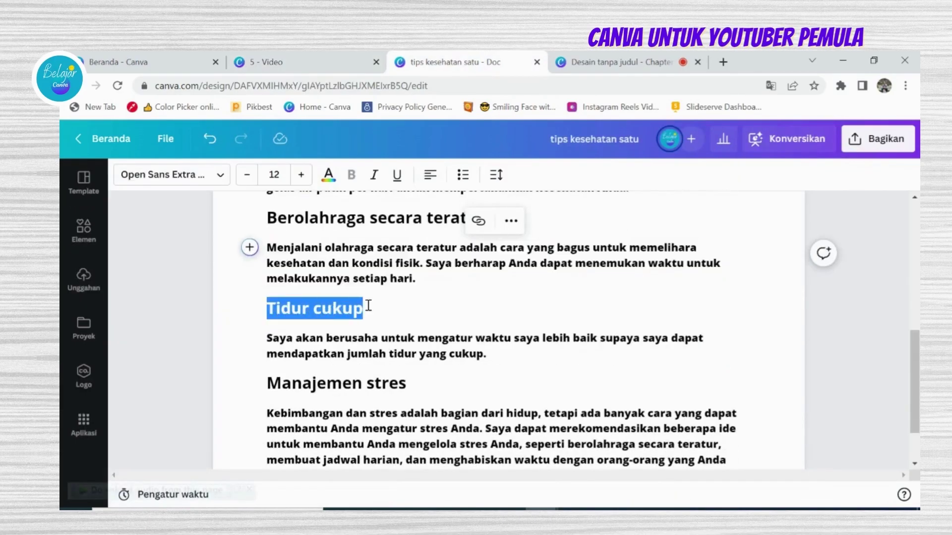
pyautogui.rightClick(351, 310)
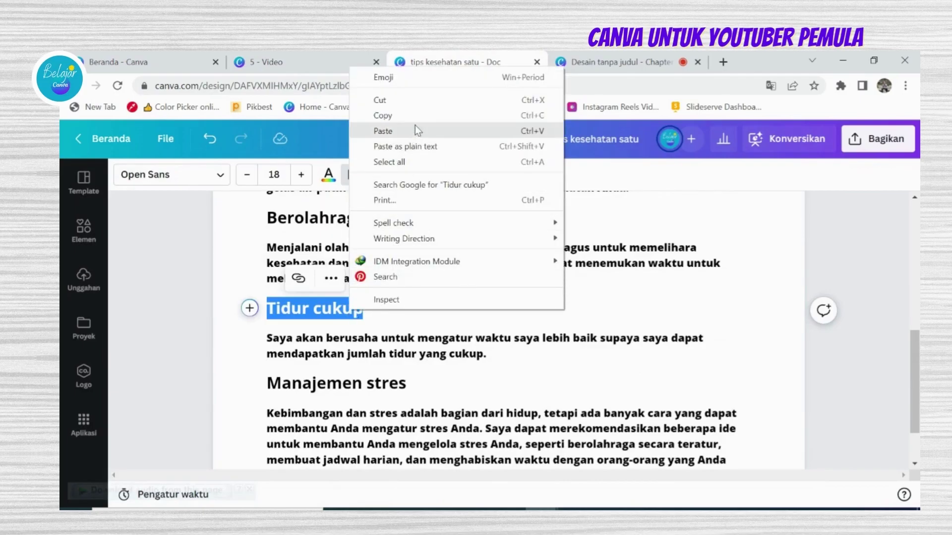
pyautogui.click(415, 126)
# - Switch to Notepad, add "Tidur cukup" below the exercise paragraph after a blank line, and copy it as plain text
pyautogui.hotkey('alt', 'Tab')
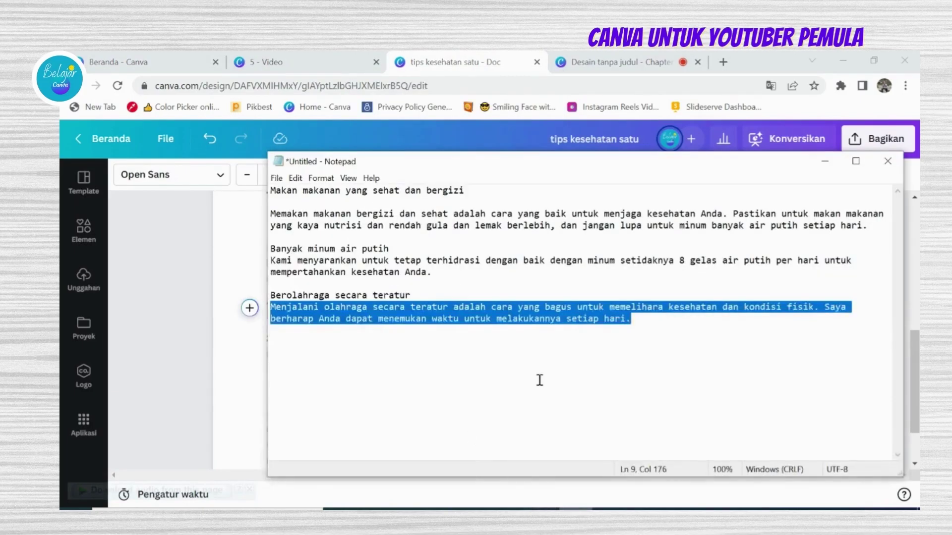
pyautogui.click(639, 325)
pyautogui.press('Return')
pyautogui.press('Return')
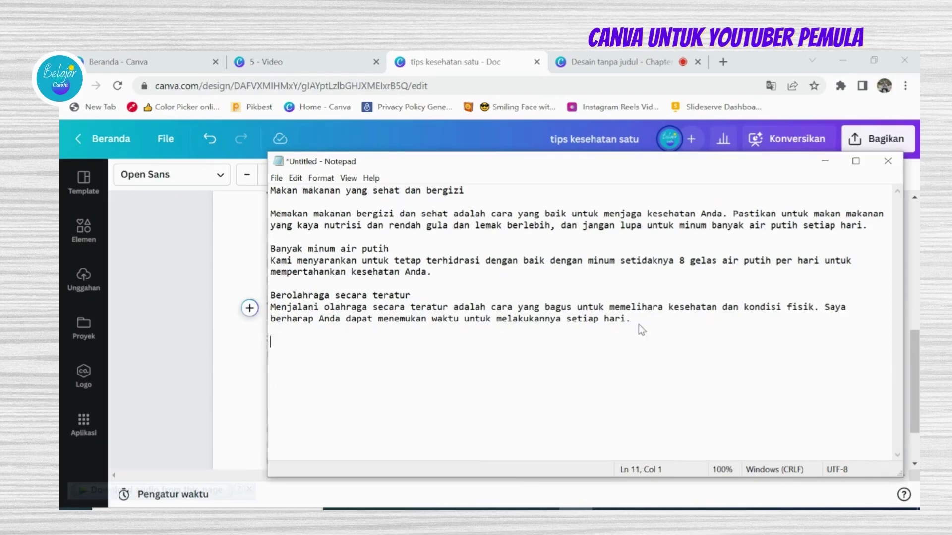
pyautogui.write('Tidur cukup')
pyautogui.moveTo(362, 342); pyautogui.dragTo(271, 343)
pyautogui.rightClick(273, 346)
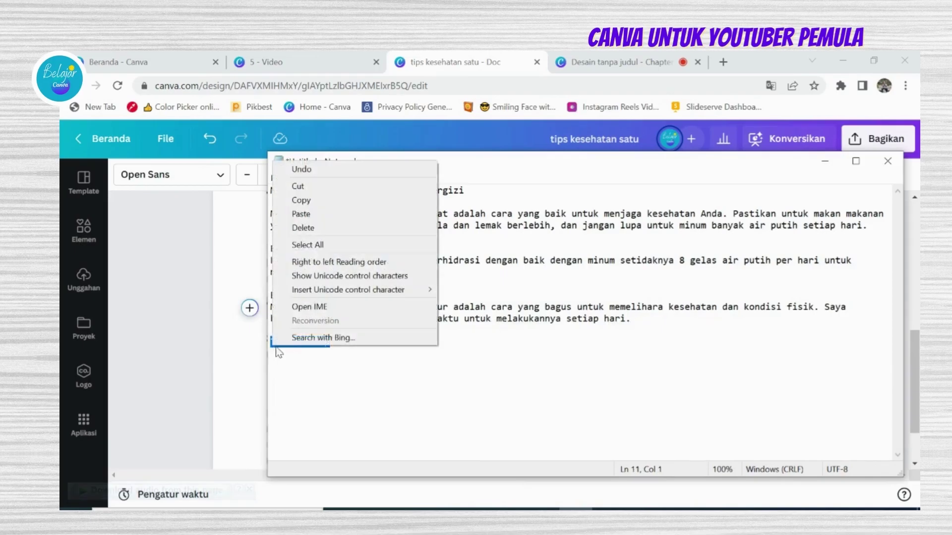
pyautogui.click(319, 200)
# - Back in the video design, replace the red heading on the Tips #4 page with "Tidur cukup" and resize its text box to fit
pyautogui.click(323, 82)
pyautogui.click(307, 62)
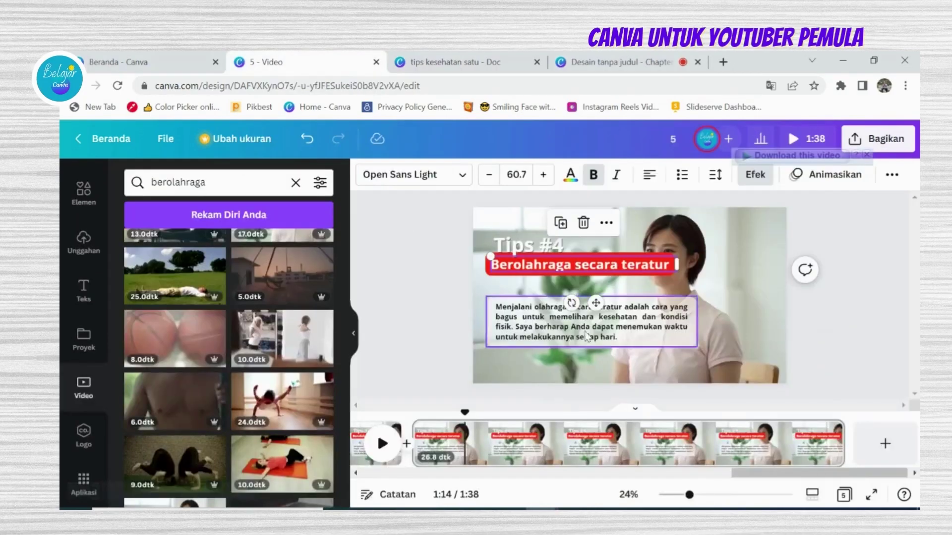
pyautogui.doubleClick(604, 263)
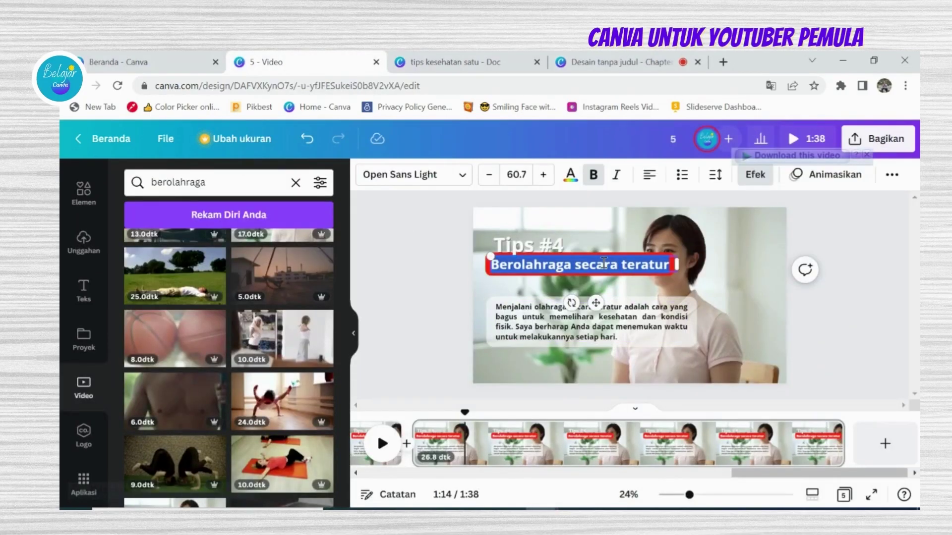
pyautogui.hotkey('ctrl', 'v')
pyautogui.moveTo(677, 265); pyautogui.dragTo(607, 284)
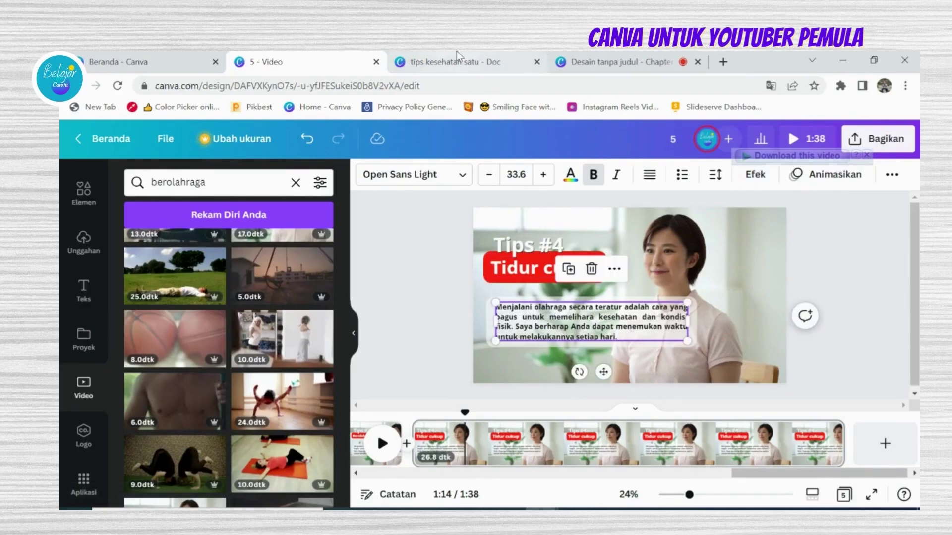
# - Copy the two-line paragraph under "Tidur cukup" from the "tips kesehatan satu" document
pyautogui.click(457, 55)
pyautogui.moveTo(273, 340); pyautogui.dragTo(486, 355)
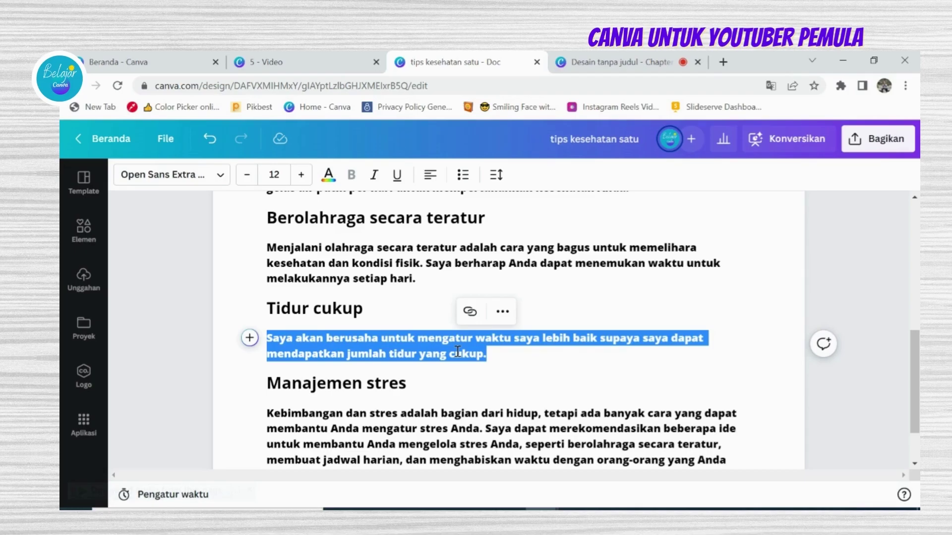
pyautogui.rightClick(457, 353)
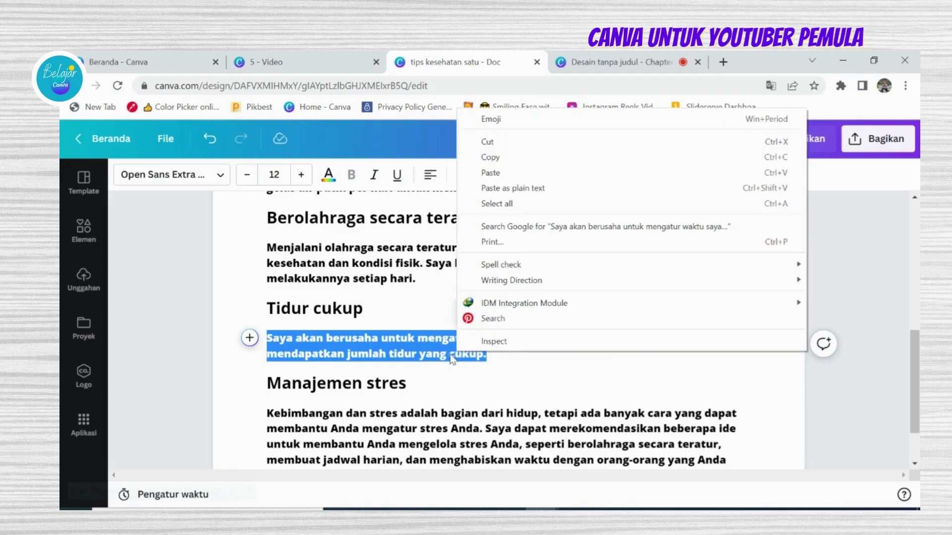
pyautogui.click(491, 157)
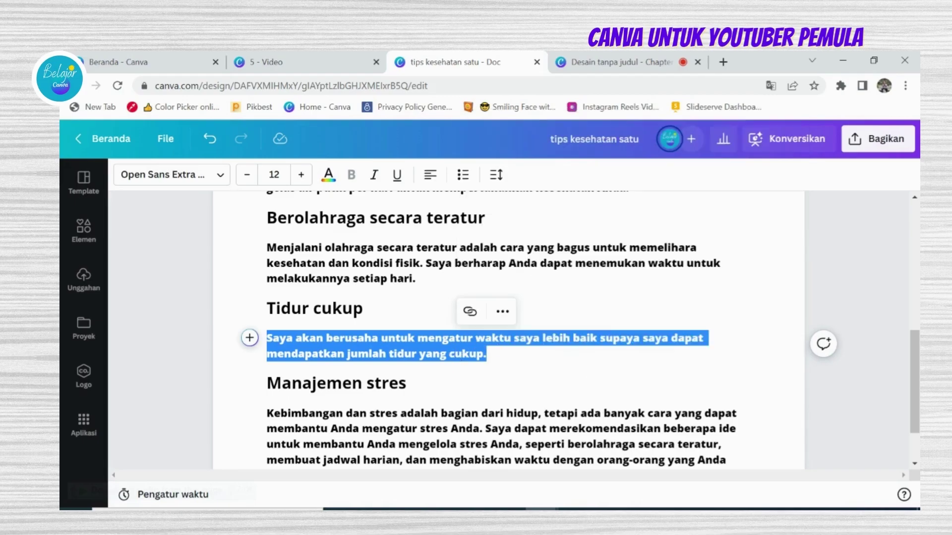
# - Switch to Notepad, paste the sleep paragraph on a new line under "Tidur cukup", and copy it as plain text
pyautogui.hotkey('alt', 'Tab')
pyautogui.click(342, 347)
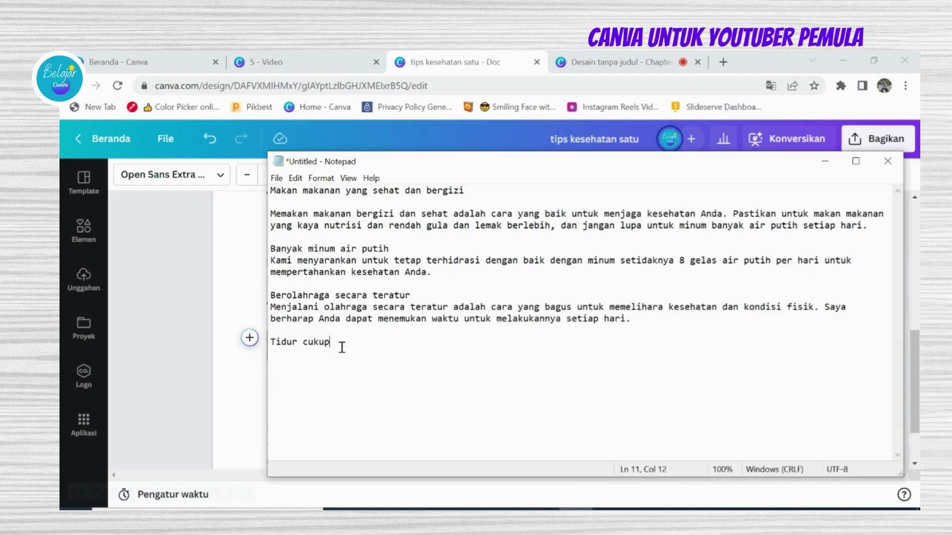
pyautogui.hotkey('ctrl', 'v')
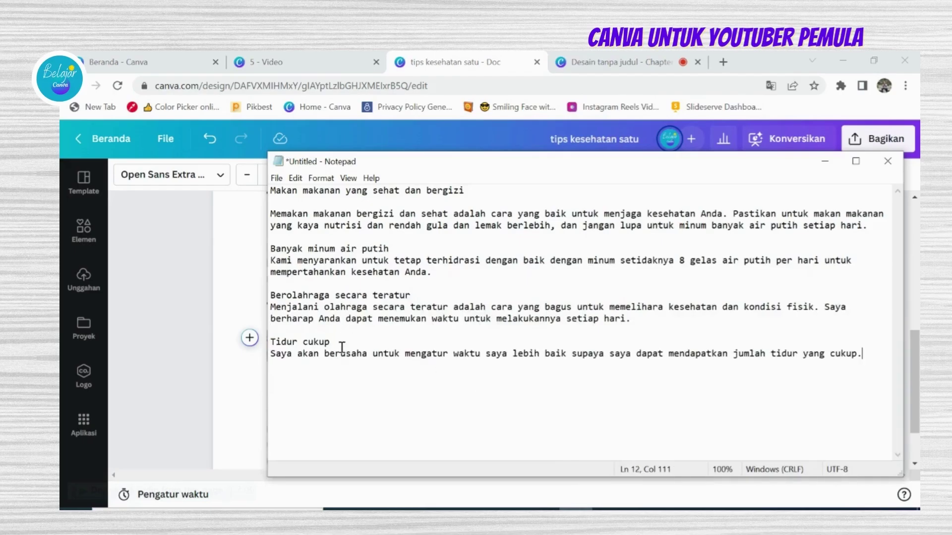
pyautogui.moveTo(273, 355); pyautogui.dragTo(876, 349)
pyautogui.rightClick(852, 351)
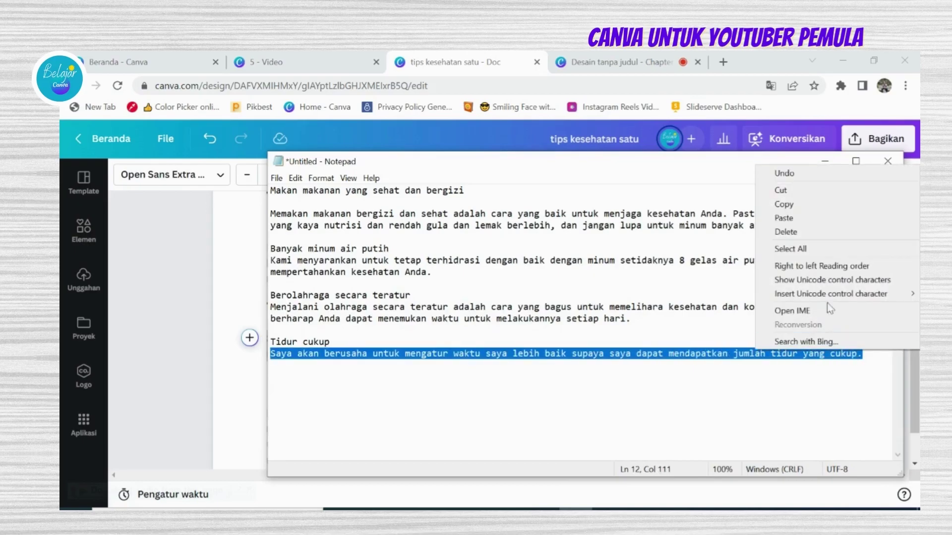
pyautogui.click(788, 206)
# - Replace the exercise paragraph on the Tips #4 page with the copied sleep paragraph and shorten the translucent box to fit three lines
pyautogui.click(311, 61)
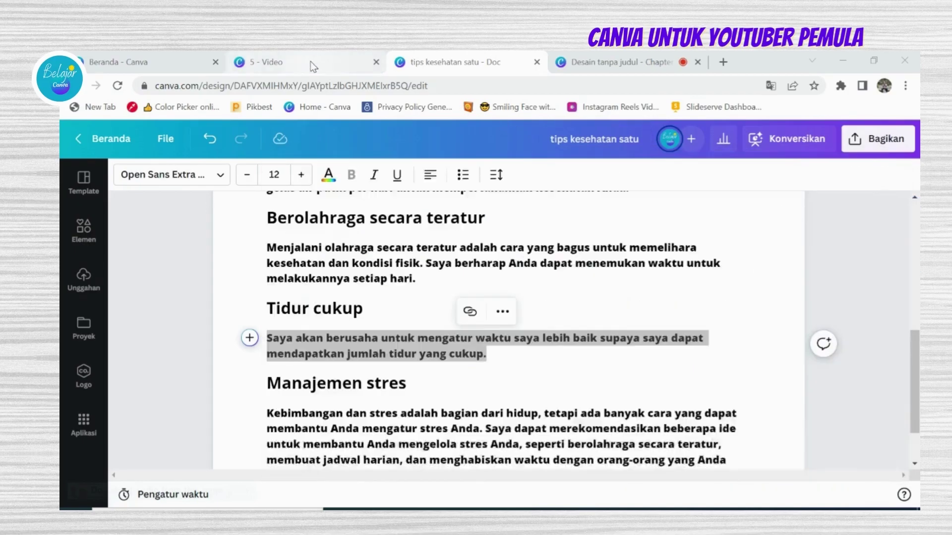
pyautogui.doubleClick(543, 320)
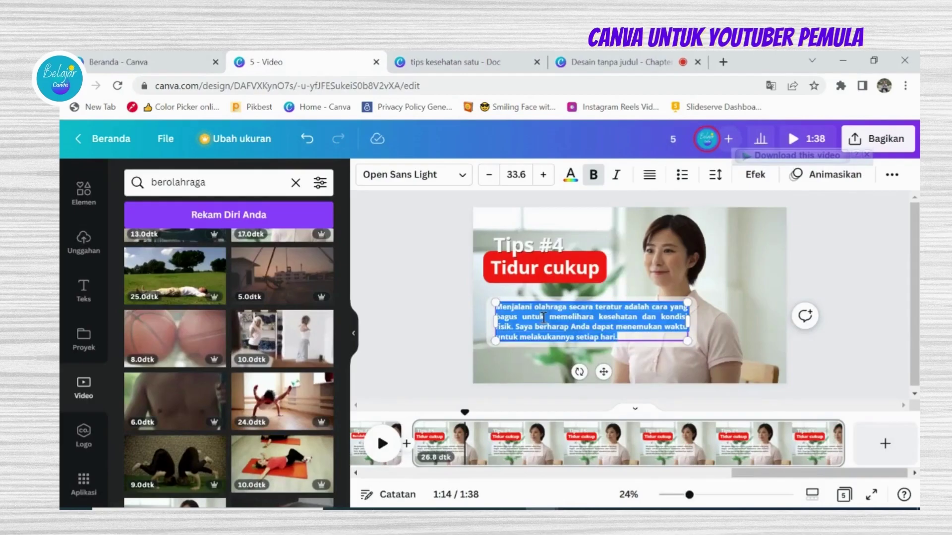
pyautogui.hotkey('ctrl', 'v')
pyautogui.click(859, 240)
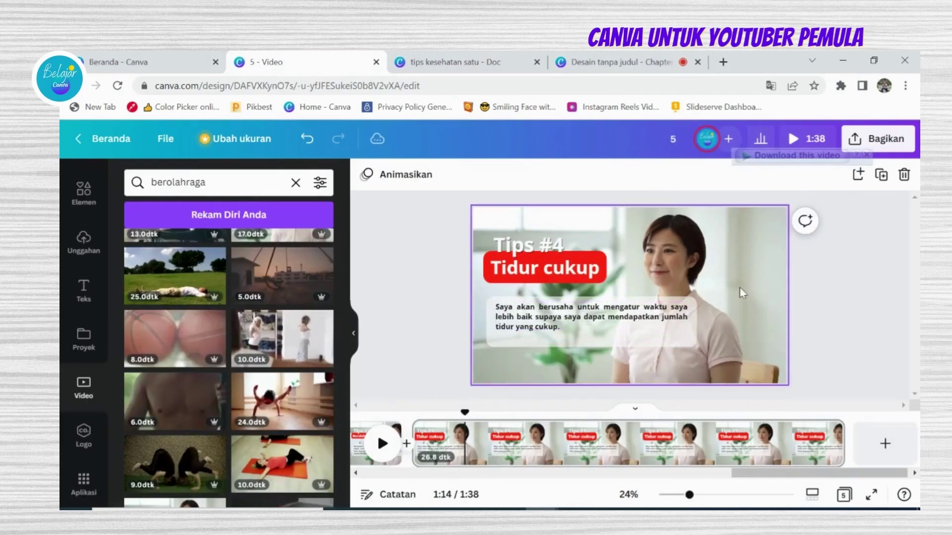
pyautogui.click(615, 348)
pyautogui.moveTo(592, 350); pyautogui.dragTo(592, 338)
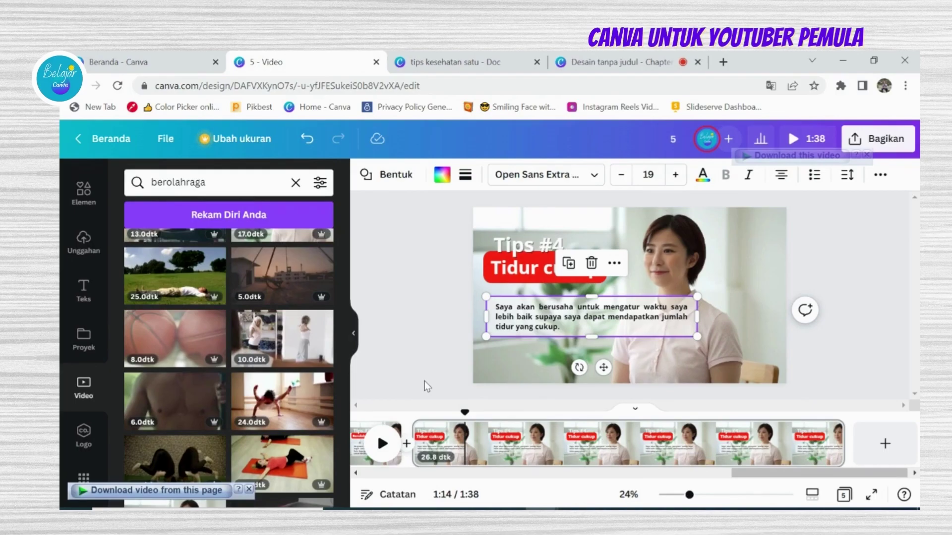
# - Detach the background video of the woman from the Tips #4 page and delete it
pyautogui.click(742, 283)
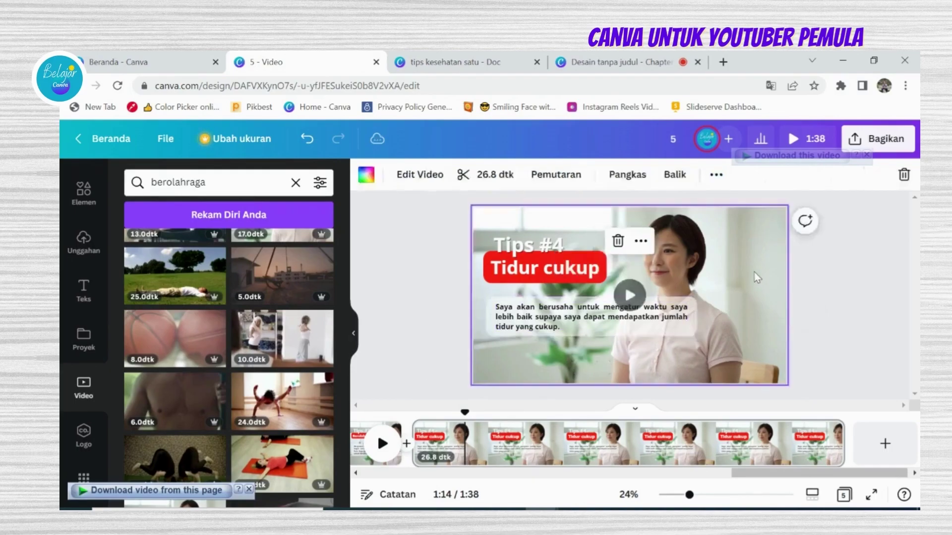
pyautogui.rightClick(742, 284)
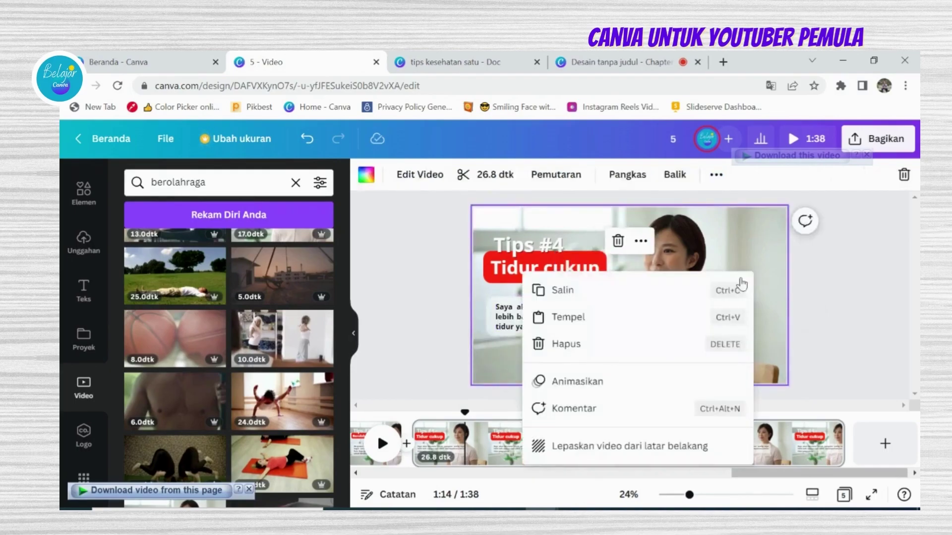
pyautogui.click(616, 446)
pyautogui.press('Delete')
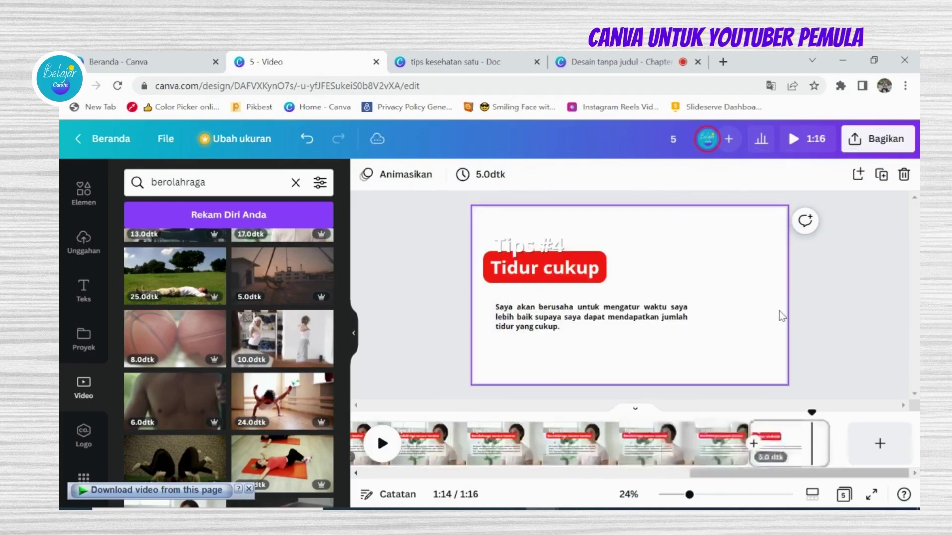
# - Search the video library for "tidur" and insert the dark 30-second clip of a person lying in bed on the Tips #4 page
pyautogui.click(296, 183)
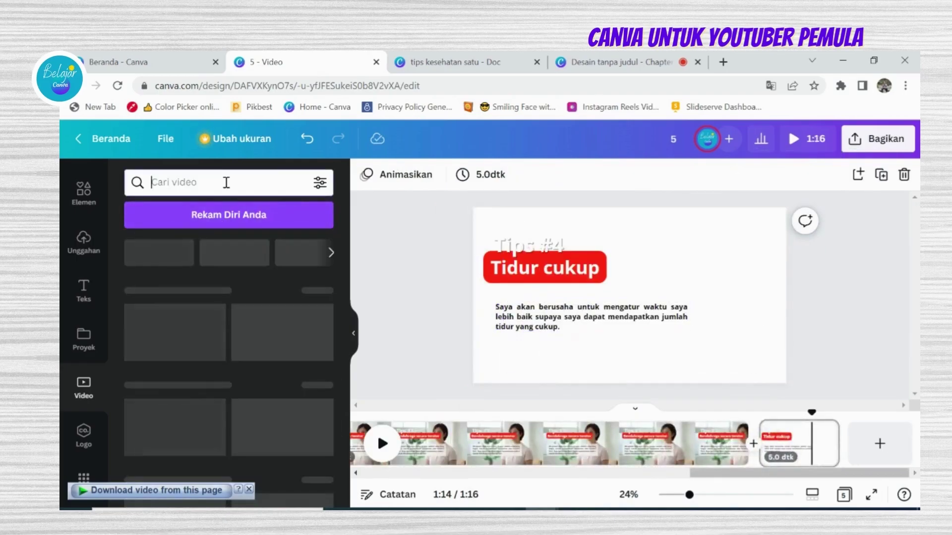
pyautogui.write('tidur')
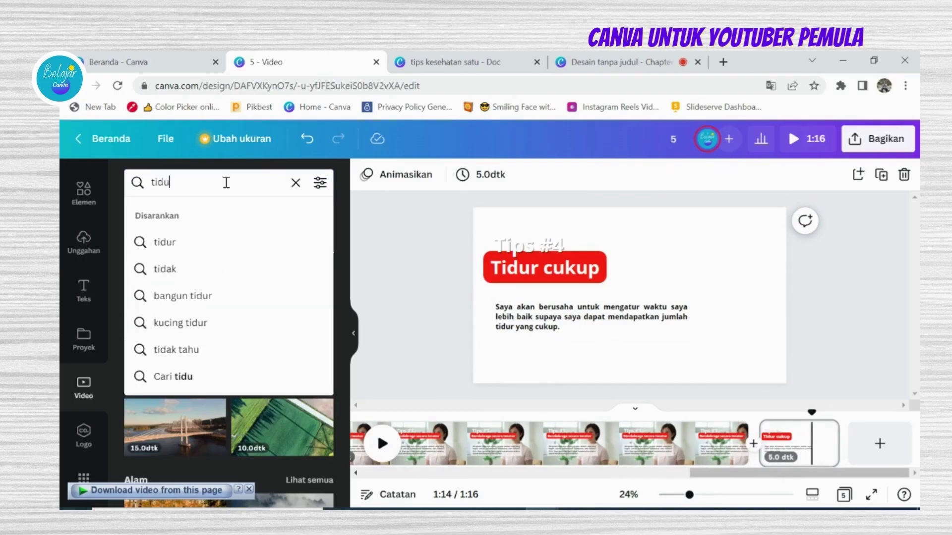
pyautogui.press('Return')
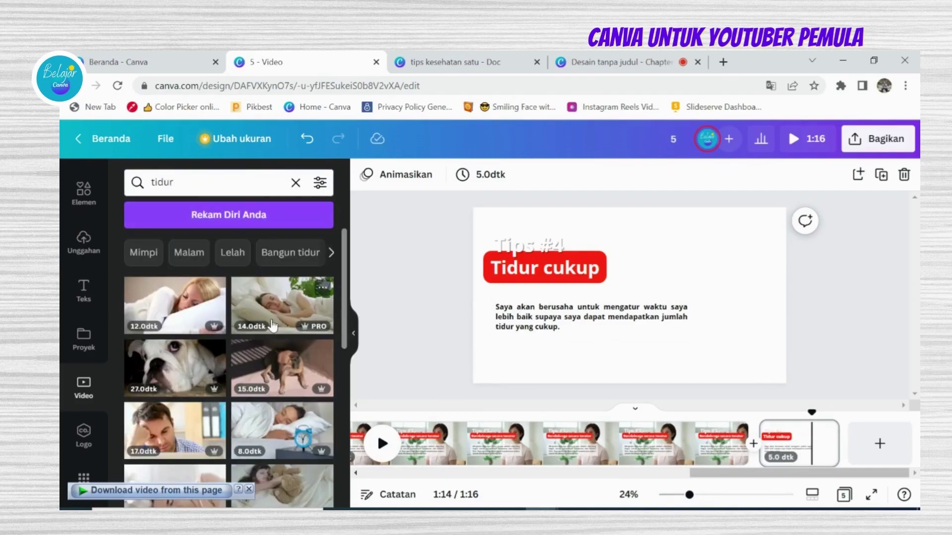
pyautogui.scroll(-1, 272, 325)
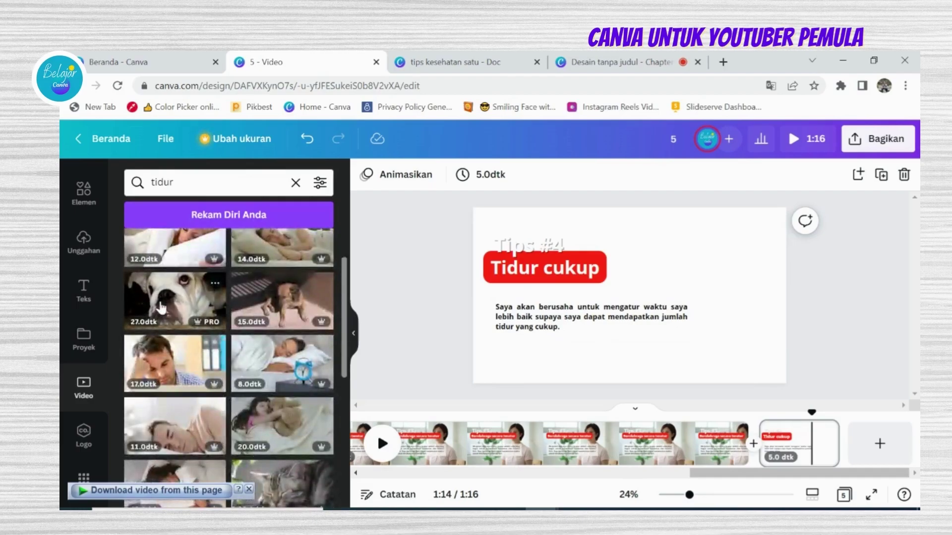
pyautogui.scroll(-1, 161, 308)
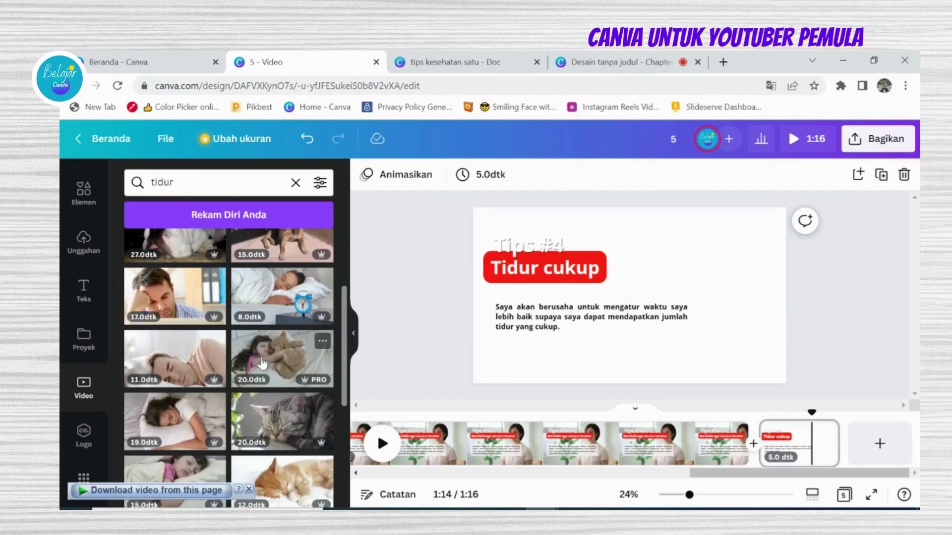
pyautogui.scroll(-1, 261, 364)
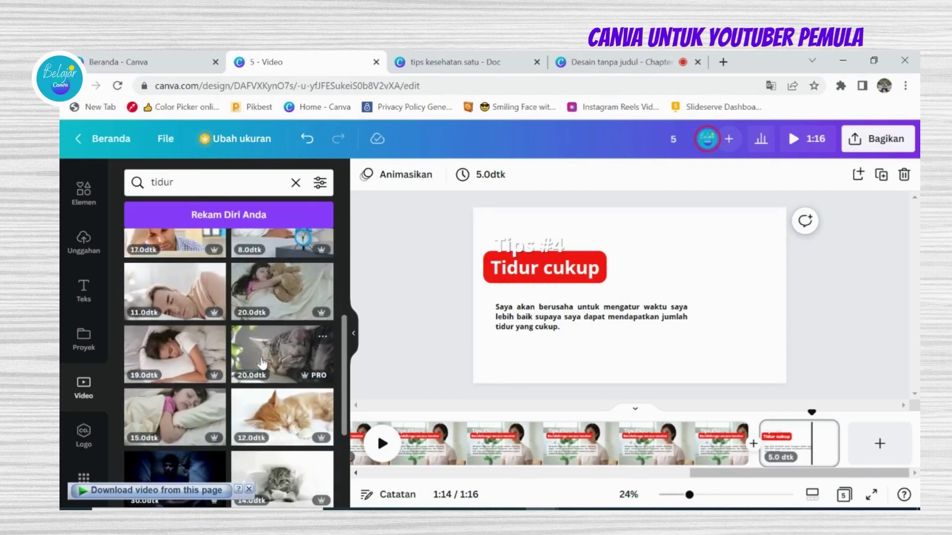
pyautogui.scroll(-1, 234, 320)
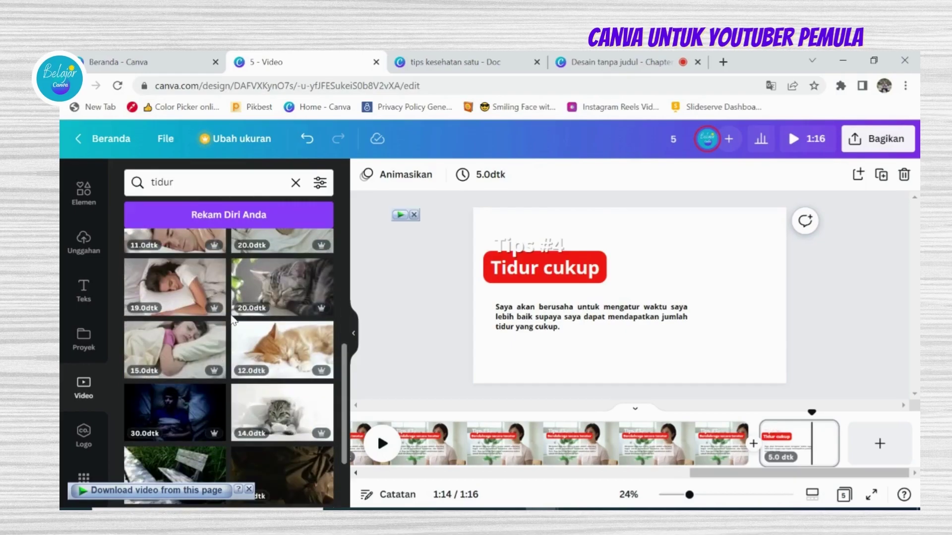
pyautogui.scroll(1, 233, 320)
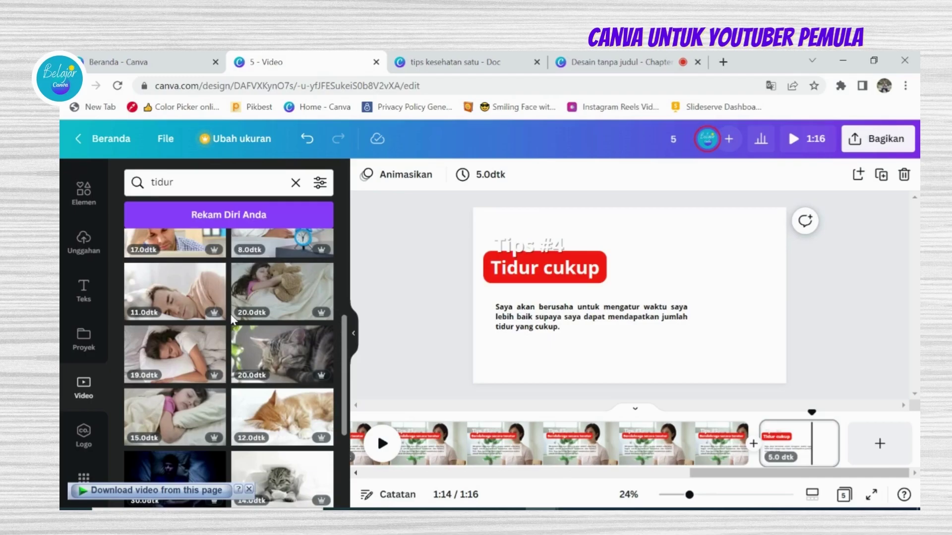
pyautogui.scroll(-2, 186, 341)
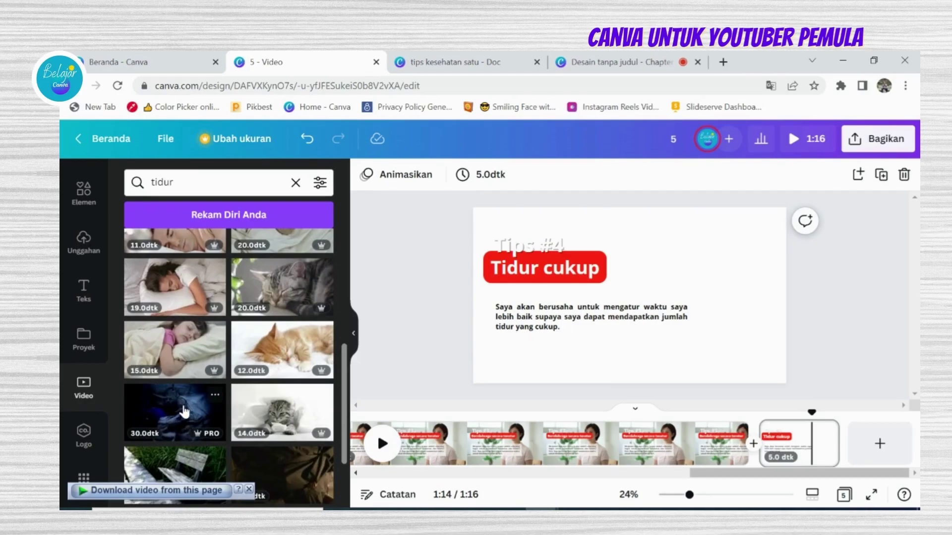
pyautogui.click(221, 411)
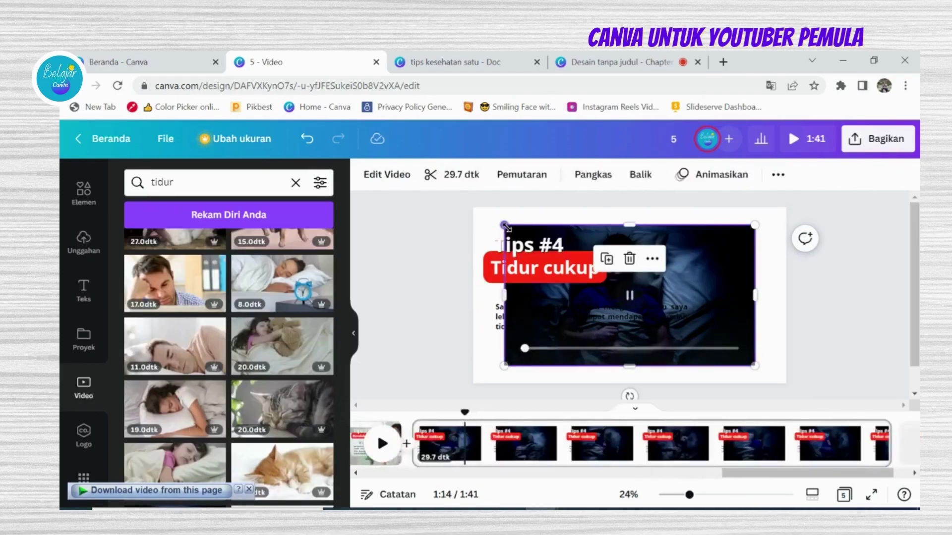
# - Enlarge the dark sleep clip until it covers the entire Tips #4 page
pyautogui.moveTo(489, 221); pyautogui.dragTo(473, 207)
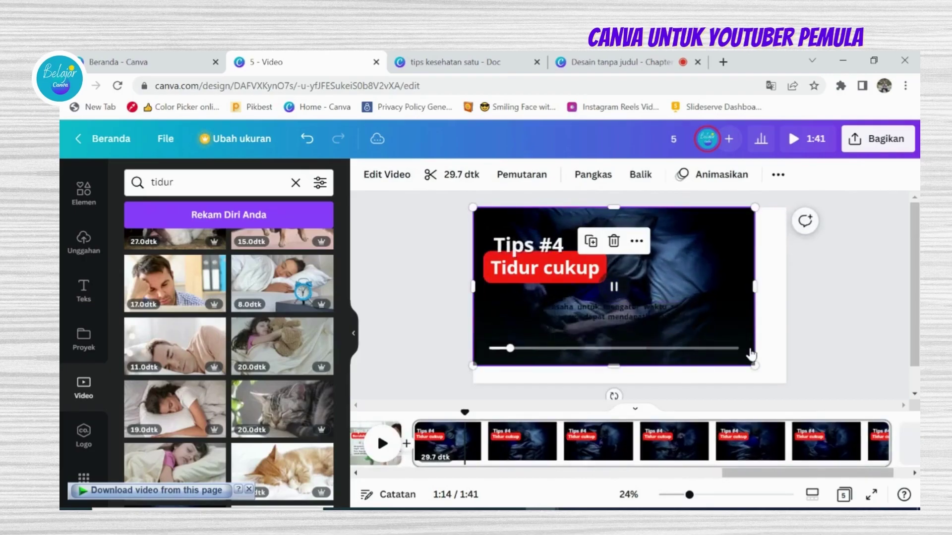
pyautogui.moveTo(755, 366); pyautogui.dragTo(787, 385)
pyautogui.click(679, 334)
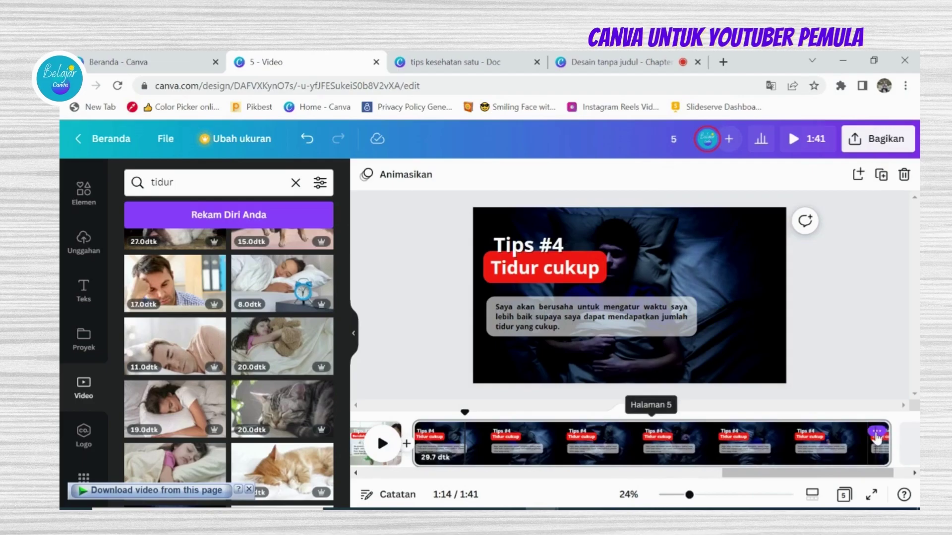
# - Duplicate the finished Tips #4 page and bring the copy into view in the timeline
pyautogui.click(876, 433)
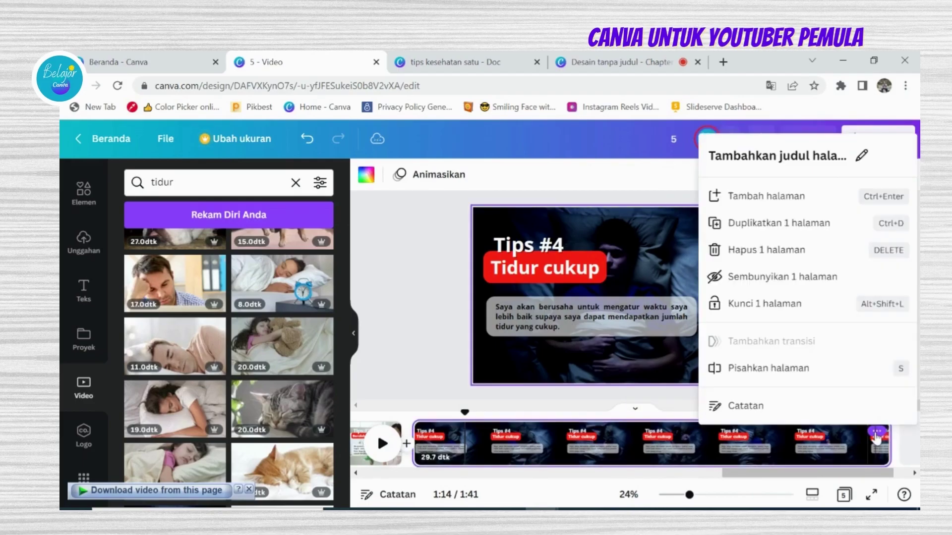
pyautogui.click(762, 224)
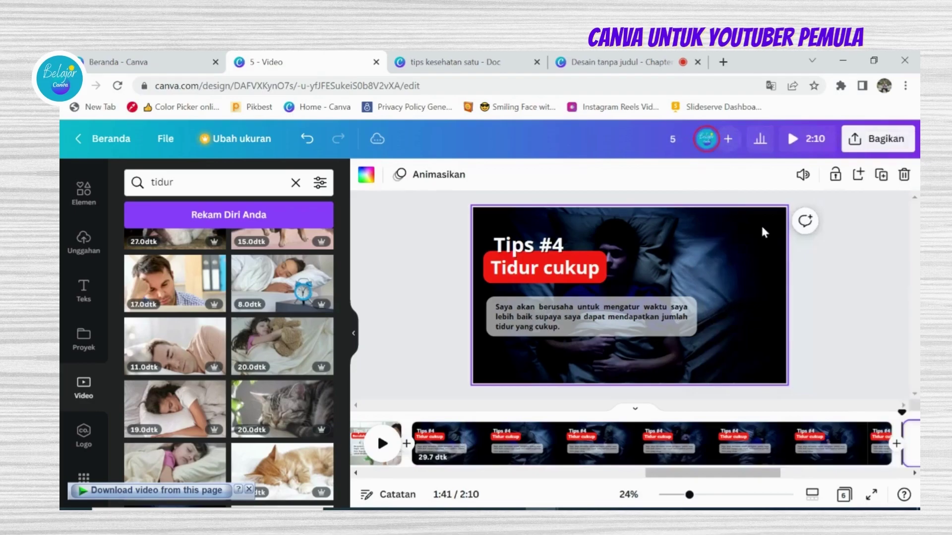
pyautogui.moveTo(696, 475); pyautogui.dragTo(741, 474)
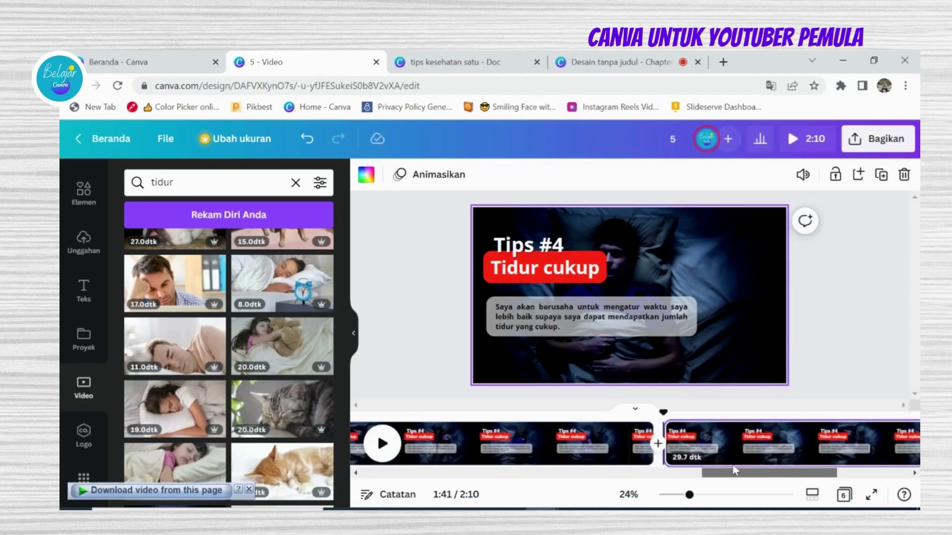
# - Change the tip number on the duplicated page to "Tips #5"
pyautogui.doubleClick(558, 251)
pyautogui.click(563, 249)
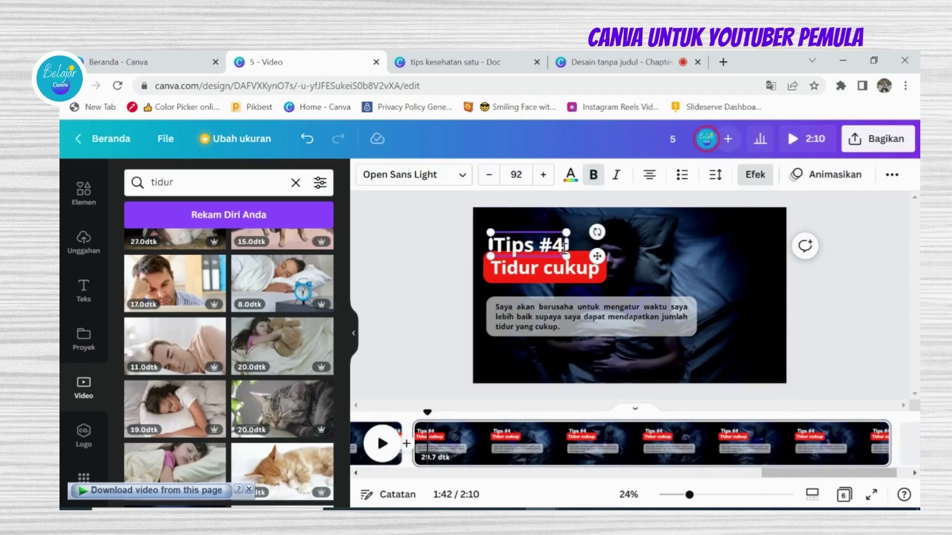
pyautogui.doubleClick(558, 250)
pyautogui.write('5')
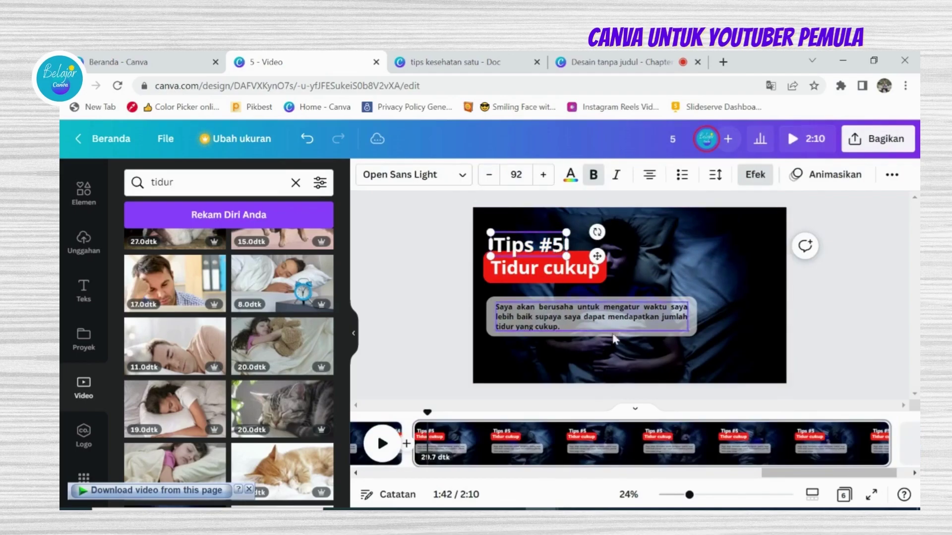
pyautogui.press('Escape')
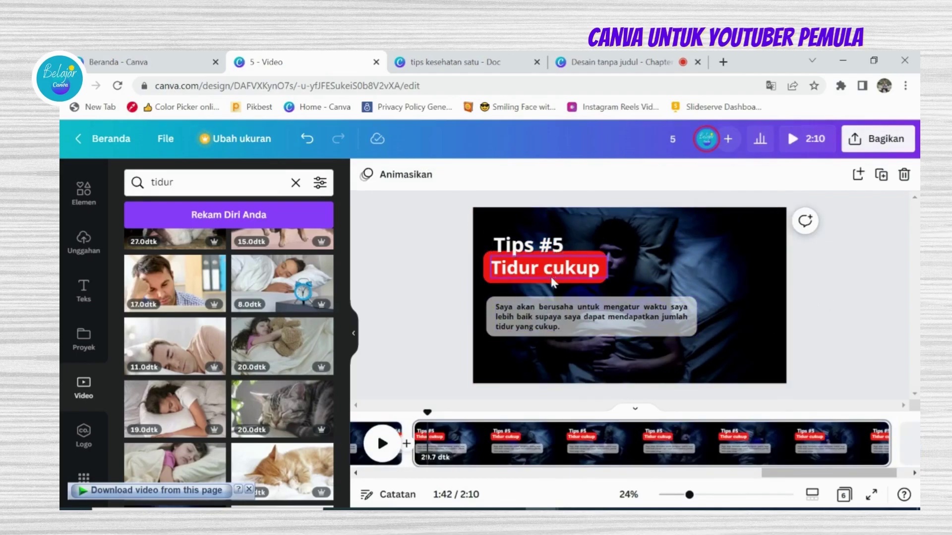
# - Copy the heading "Manajemen stres" from the "tips kesehatan satu" document
pyautogui.click(455, 62)
pyautogui.scroll(-1, 369, 276)
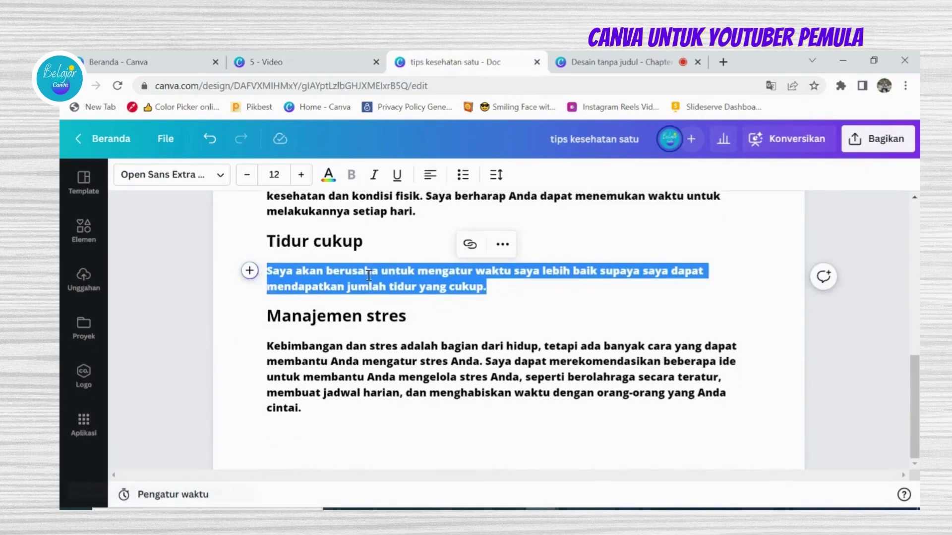
pyautogui.moveTo(328, 317); pyautogui.dragTo(389, 319)
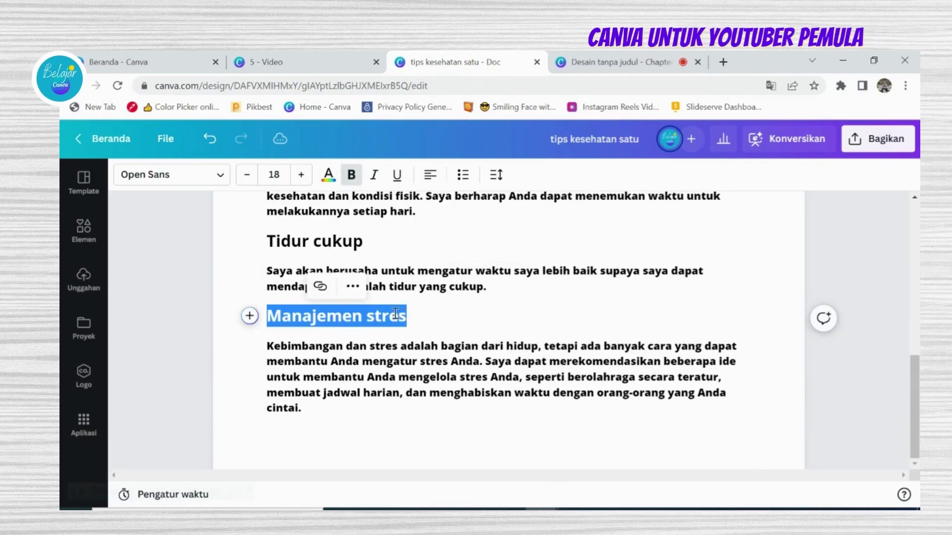
pyautogui.rightClick(395, 316)
pyautogui.click(444, 121)
# - Switch to Notepad, paste "Manajemen stres" below the sleep paragraph with a blank line between, and copy it as plain text
pyautogui.hotkey('alt', 'Tab')
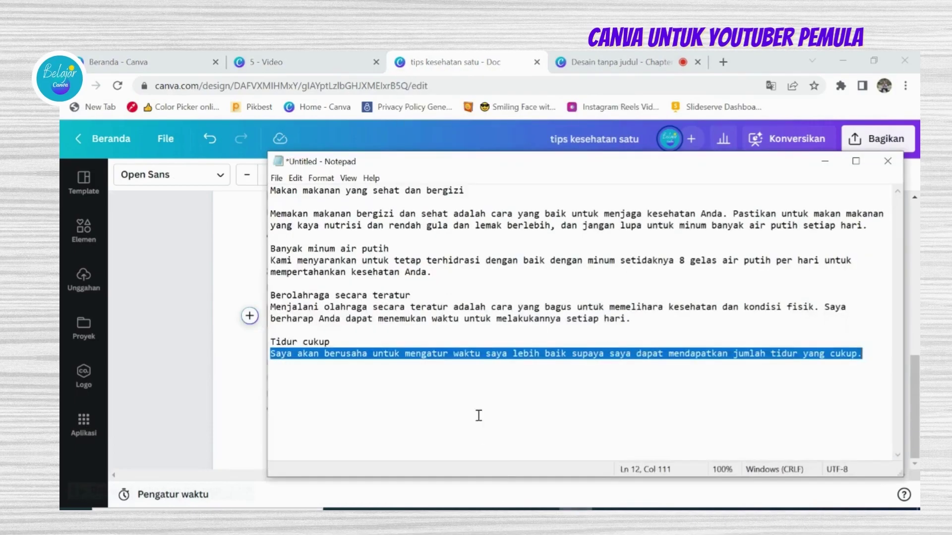
pyautogui.click(869, 359)
pyautogui.press('Return')
pyautogui.press('Return')
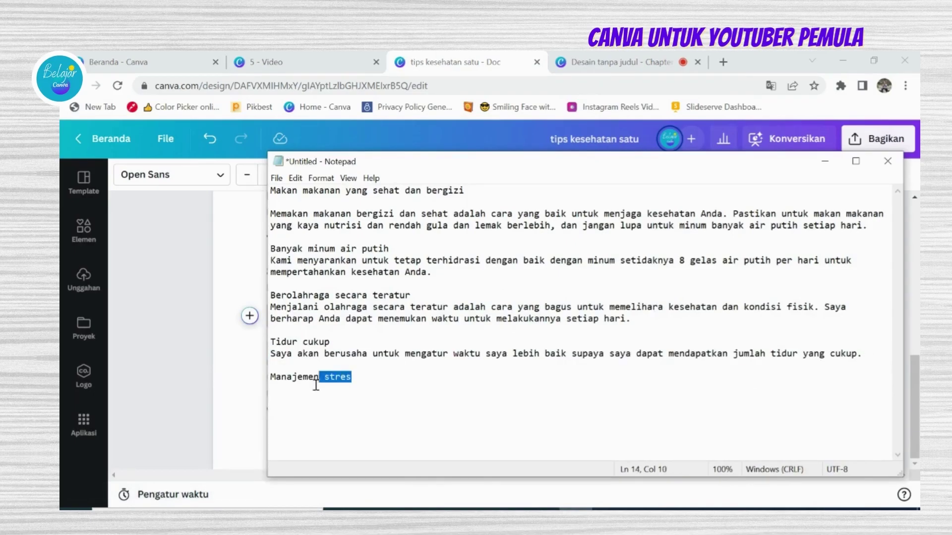
pyautogui.rightClick(288, 377)
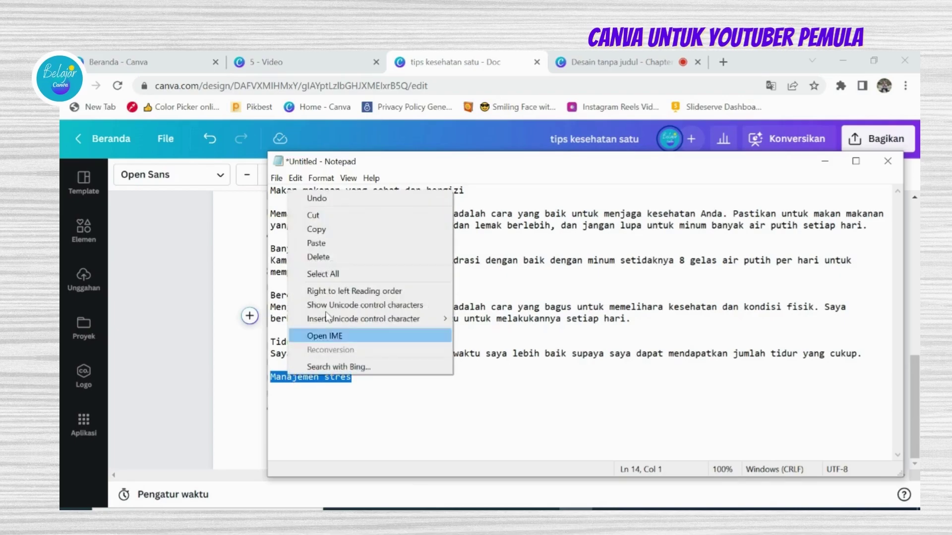
pyautogui.click(334, 230)
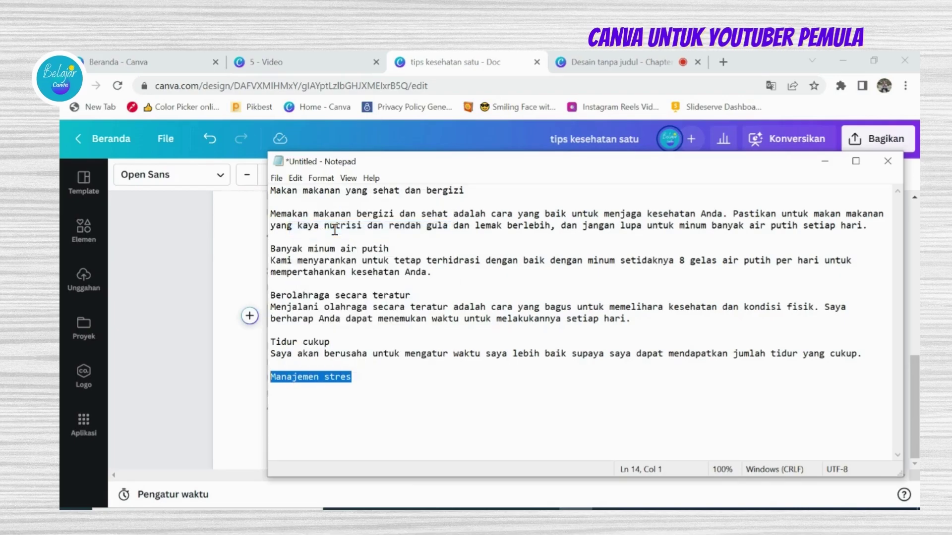
# - Replace the "Tidur cukup" heading on the Tips #5 page with "Manajemen stres" and widen its text box to fit one line
pyautogui.click(337, 66)
pyautogui.doubleClick(537, 273)
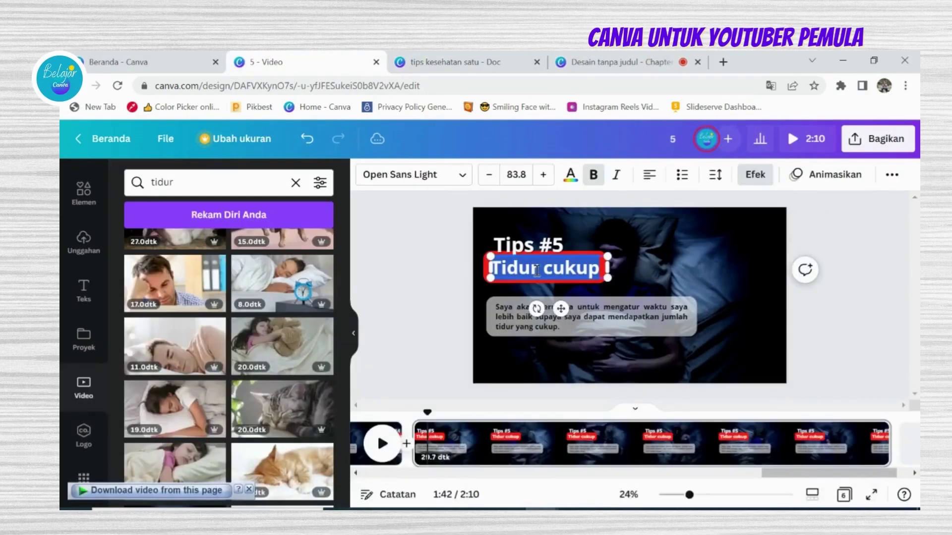
pyautogui.hotkey('ctrl', 'v')
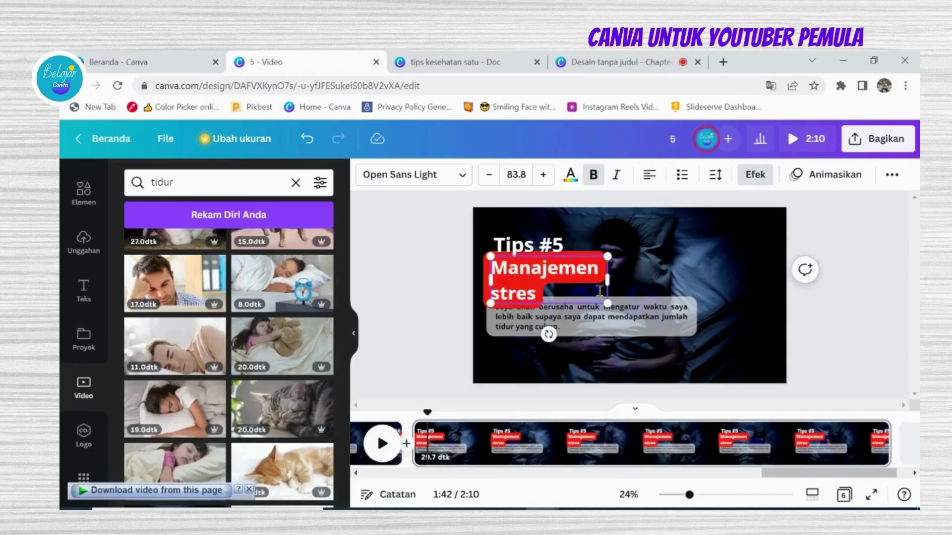
pyautogui.moveTo(608, 283); pyautogui.dragTo(656, 270)
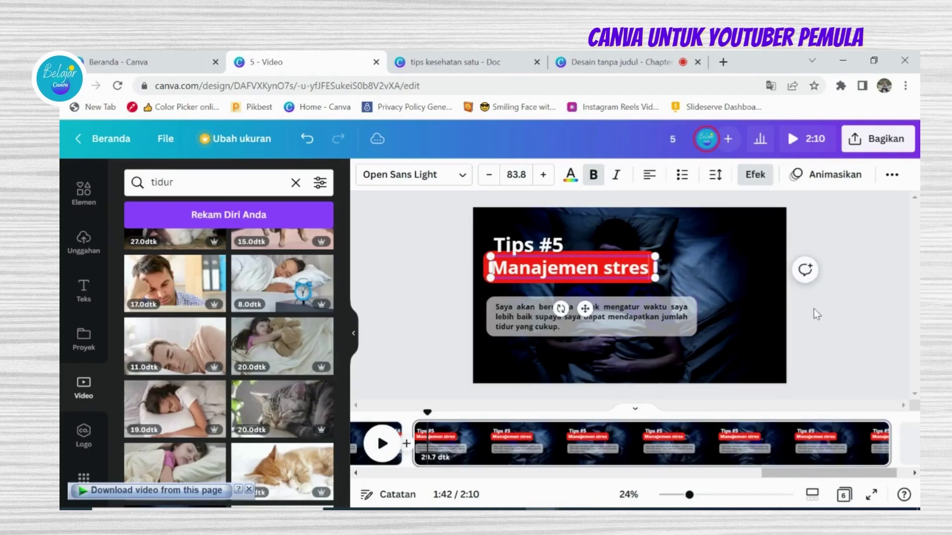
pyautogui.click(836, 313)
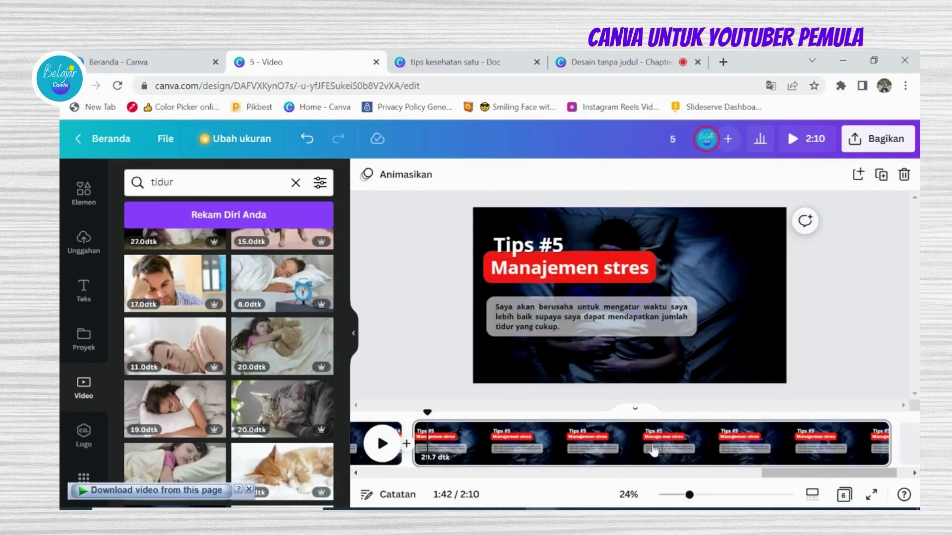
# - Copy the five-line paragraph under "Manajemen stres" from the "tips kesehatan satu" document
pyautogui.click(476, 62)
pyautogui.click(273, 363)
pyautogui.moveTo(280, 349); pyautogui.dragTo(334, 407)
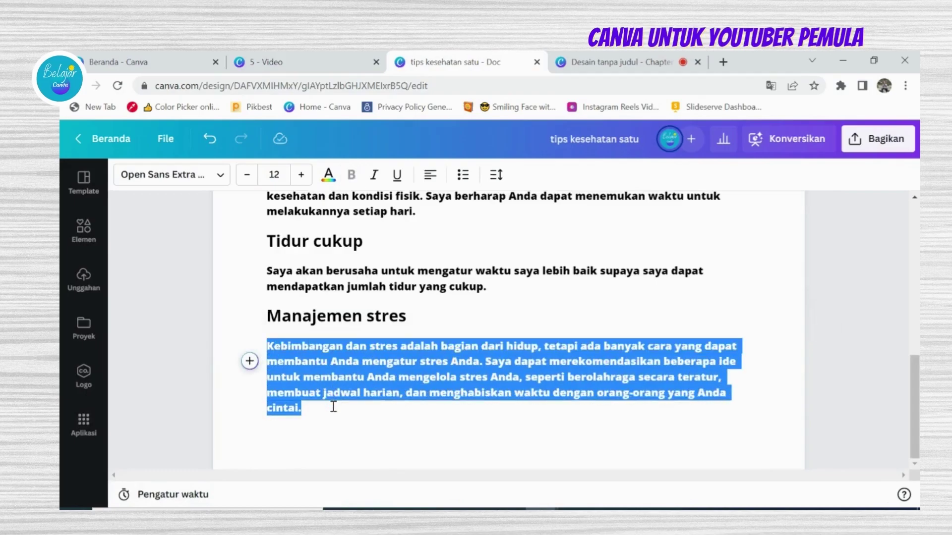
pyautogui.rightClick(334, 379)
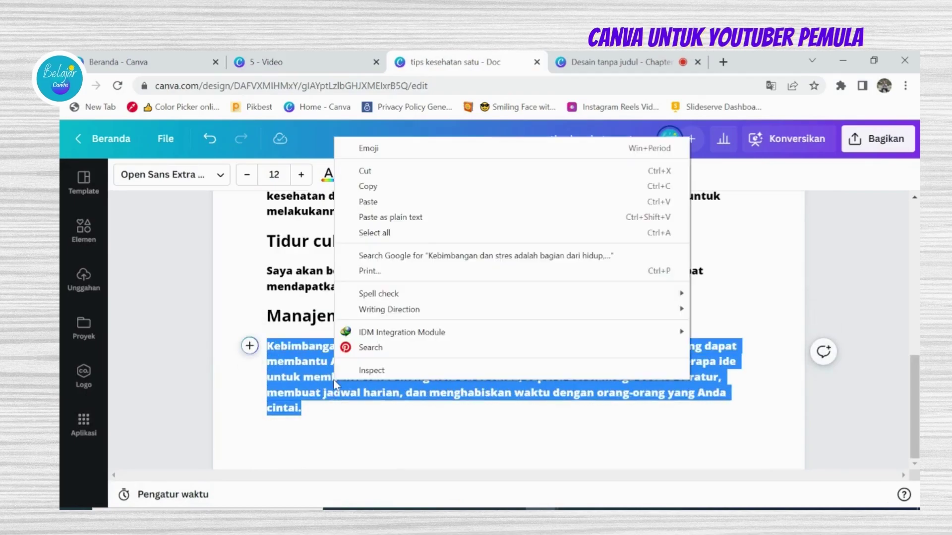
pyautogui.click(368, 186)
# - Return to the video design and open the sleep paragraph on the Tips #5 page for editing
pyautogui.click(292, 66)
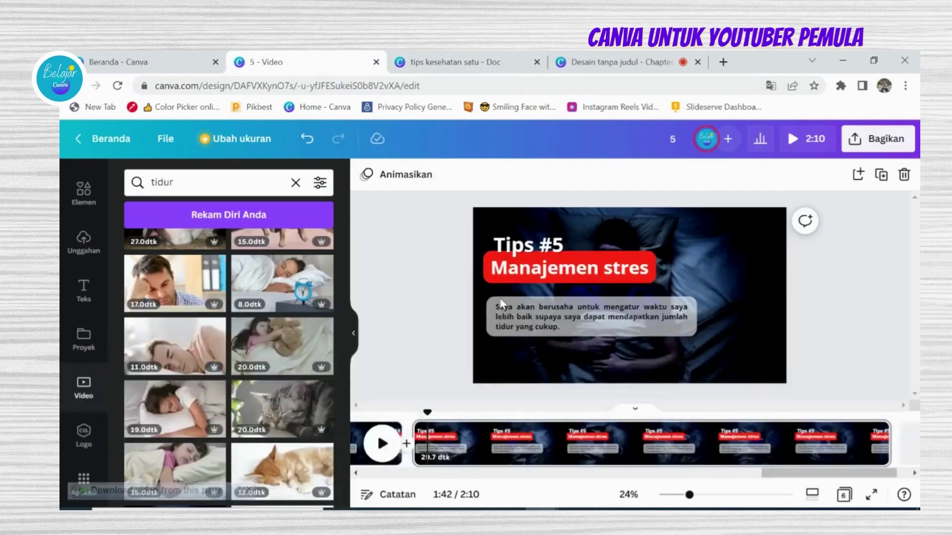
pyautogui.doubleClick(517, 317)
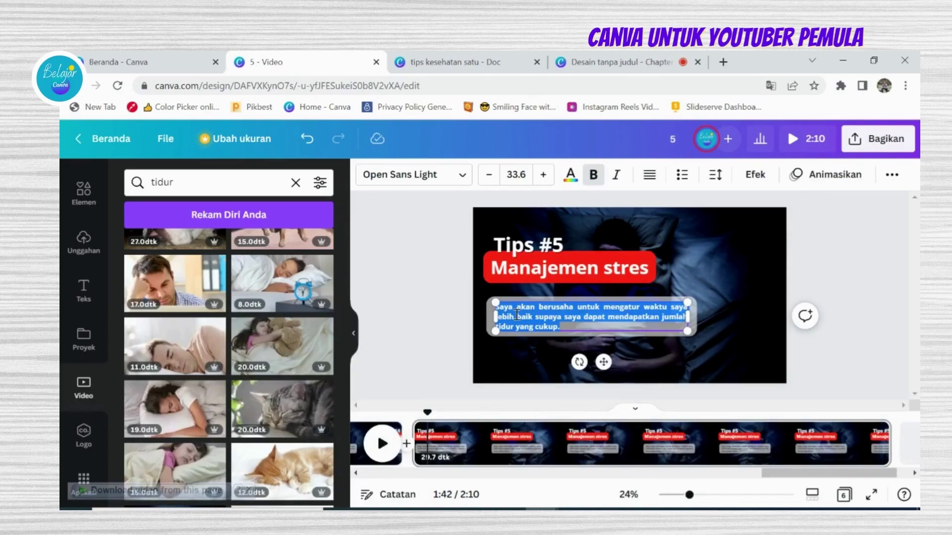
pyautogui.click(517, 315)
# - Switch to Notepad, paste the stress paragraph below "Manajemen stres", and copy it as plain text
pyautogui.click(578, 510)
pyautogui.click(370, 385)
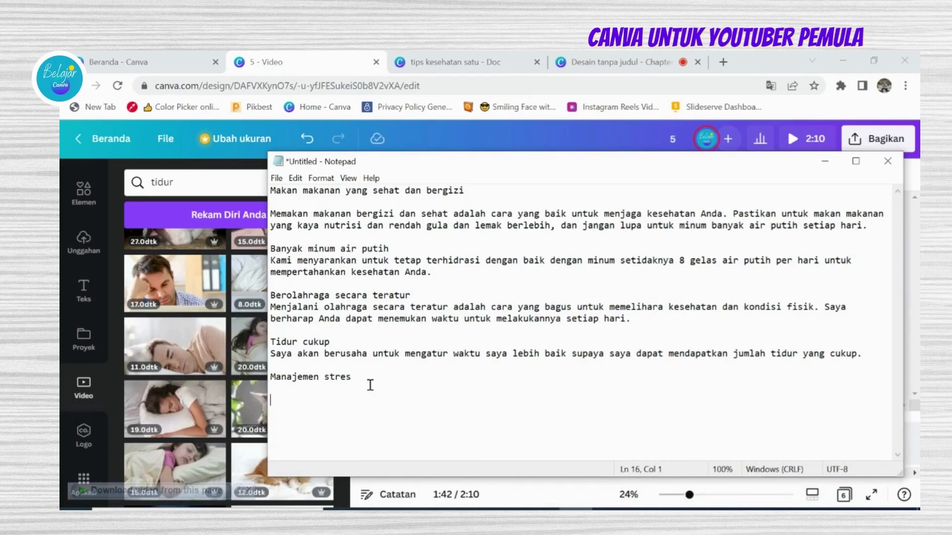
pyautogui.hotkey('ctrl', 'v')
pyautogui.moveTo(271, 397); pyautogui.dragTo(803, 423)
pyautogui.rightClick(705, 413)
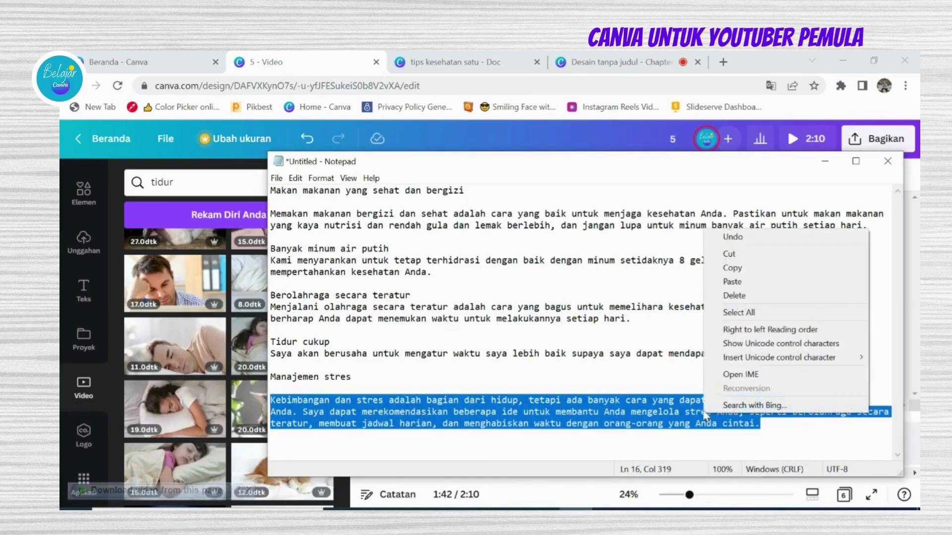
pyautogui.click(732, 270)
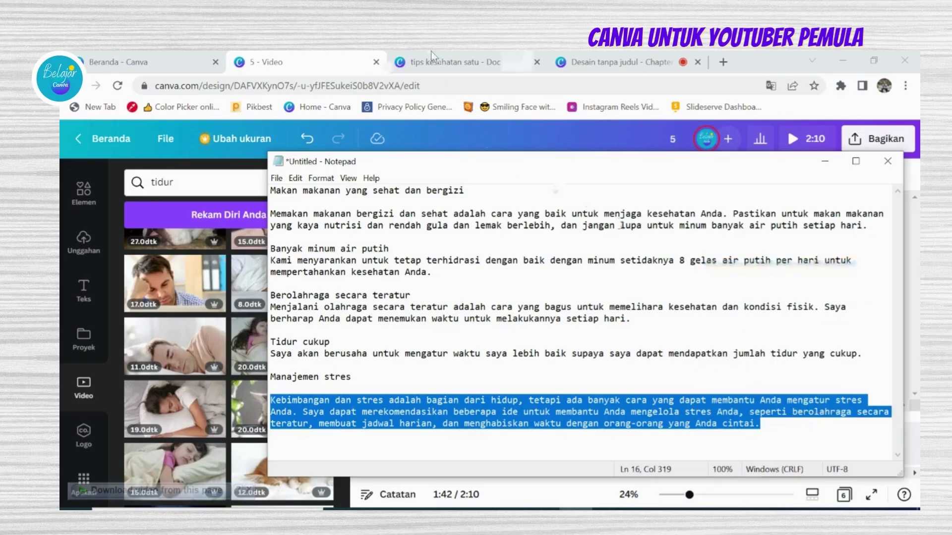
# - Switch back to Canva, replace the Tips #5 sleep paragraph with the copied stress paragraph, and shrink its text to about 29.8
pyautogui.click(314, 56)
pyautogui.hotkey('ctrl', 'a')
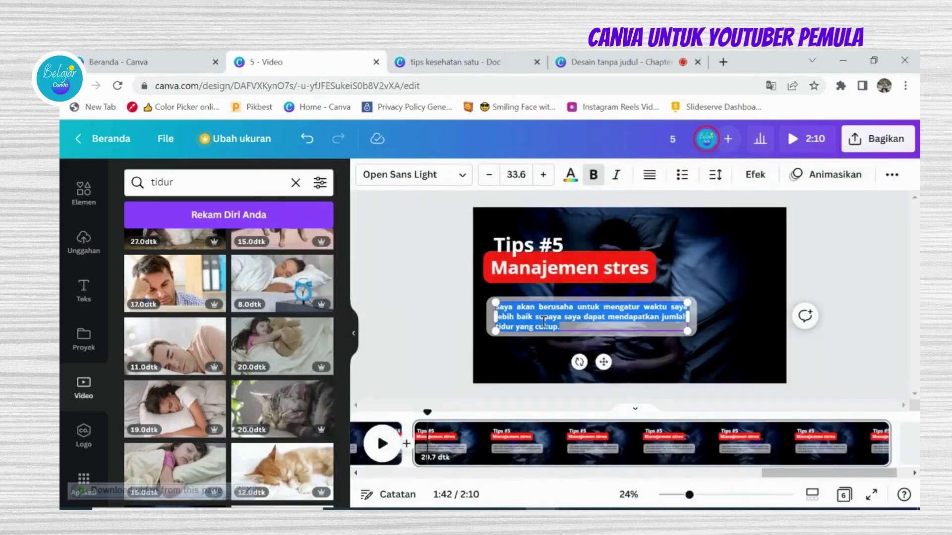
pyautogui.hotkey('ctrl', 'v')
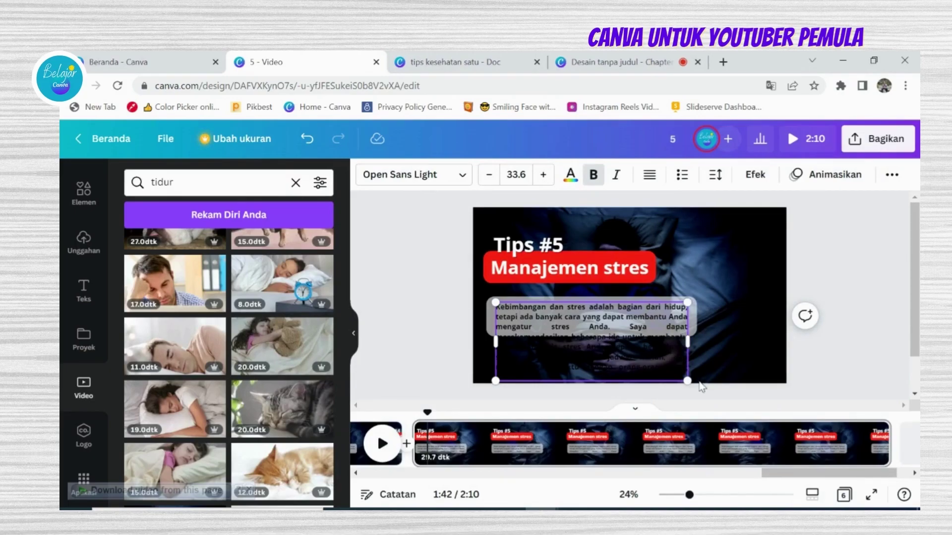
pyautogui.moveTo(687, 381); pyautogui.dragTo(697, 341)
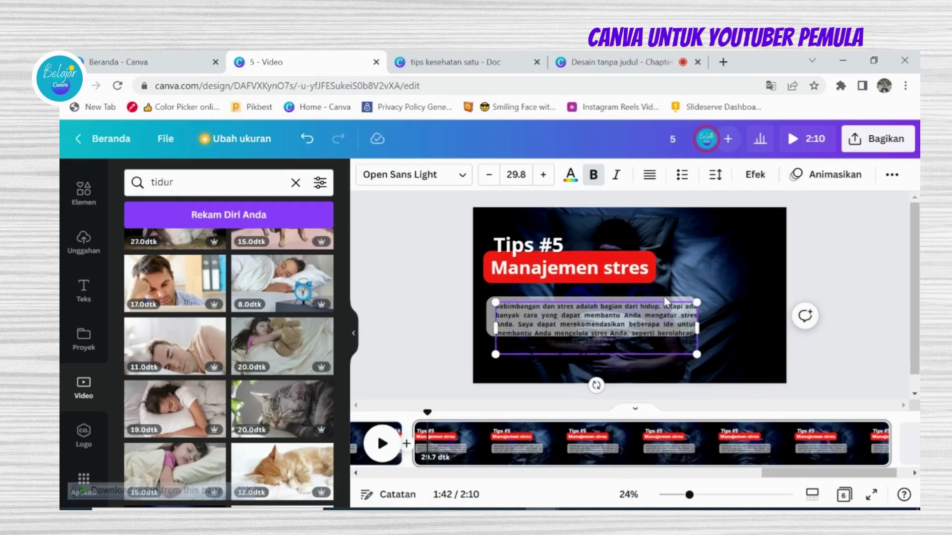
# - Send the stress paragraph one layer backward, behind the grey box, and stretch the box downward and to both sides
pyautogui.rightClick(668, 313)
pyautogui.click(834, 306)
pyautogui.click(640, 340)
pyautogui.rightClick(640, 340)
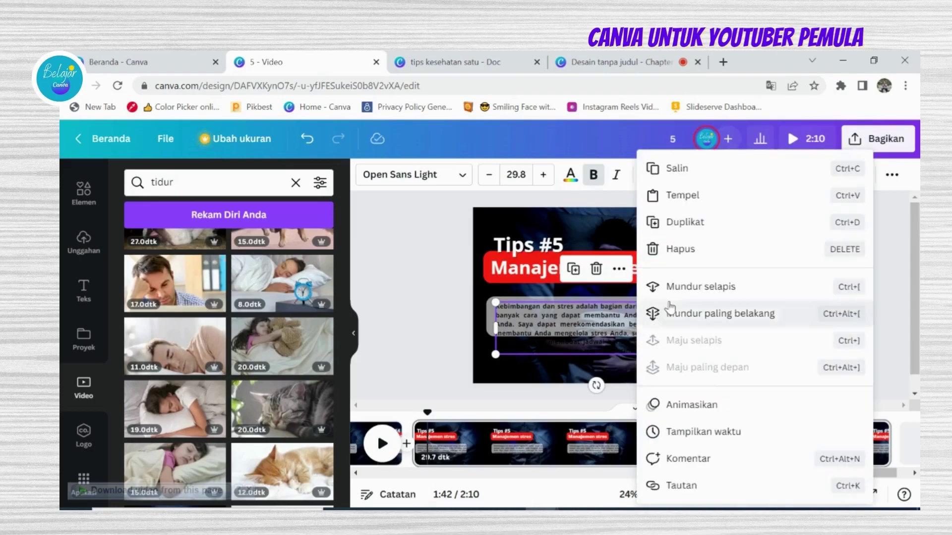
pyautogui.click(676, 286)
pyautogui.click(634, 321)
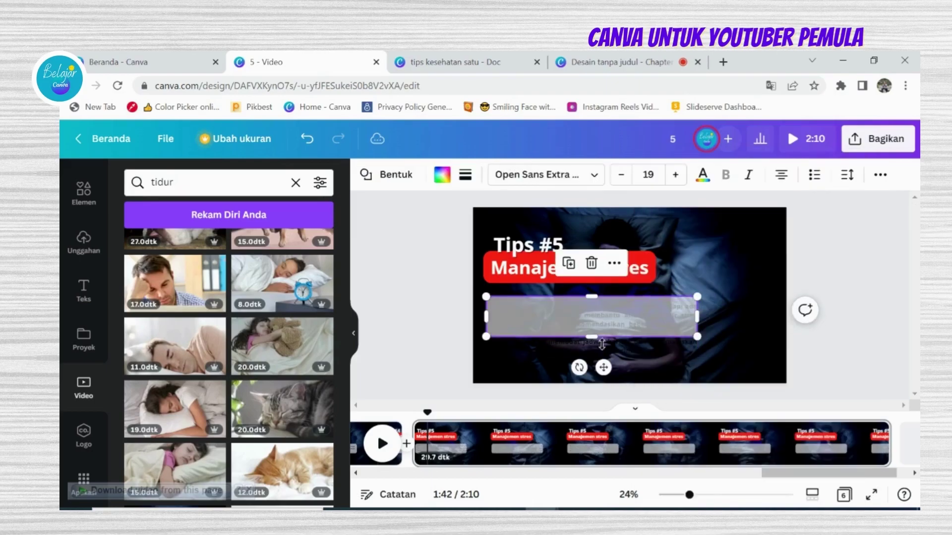
pyautogui.moveTo(592, 337); pyautogui.dragTo(593, 356)
pyautogui.moveTo(701, 320); pyautogui.dragTo(714, 322)
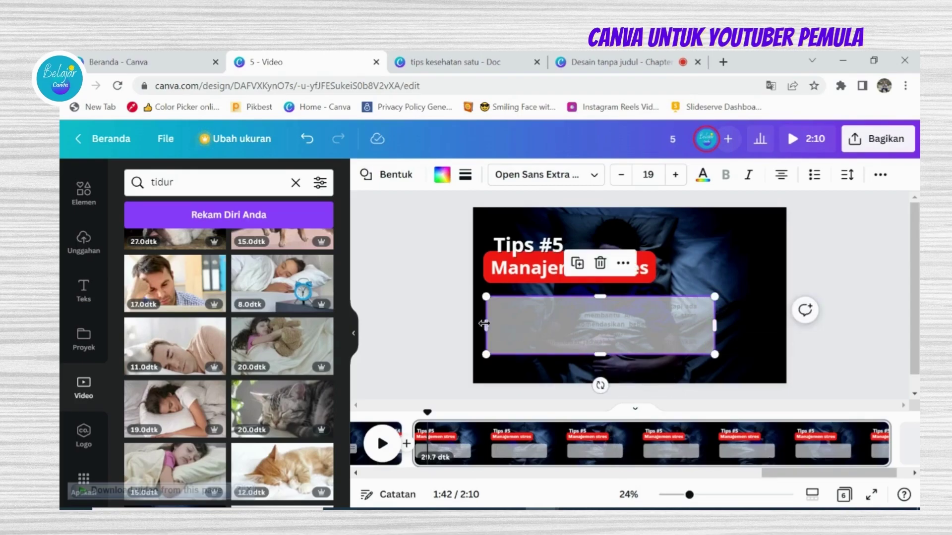
pyautogui.moveTo(484, 323); pyautogui.dragTo(481, 324)
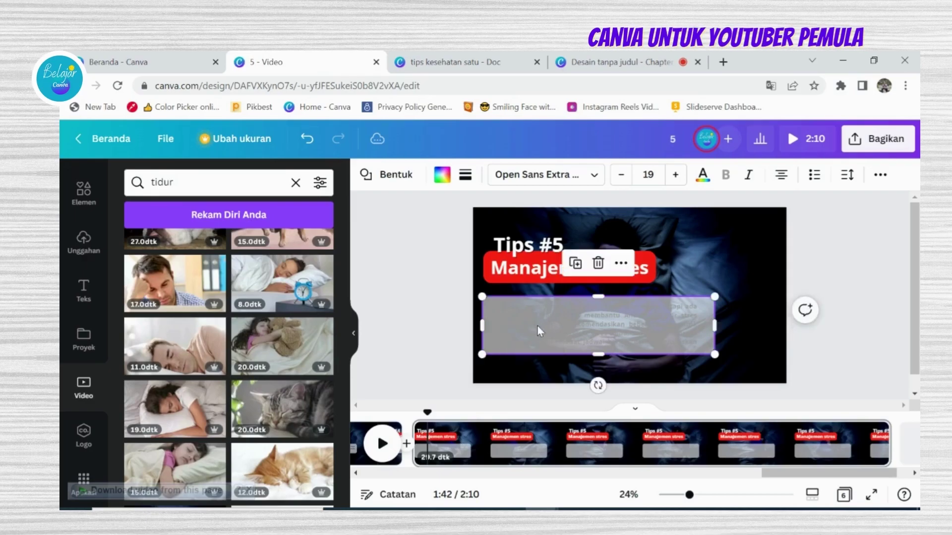
# - Send the grey box one layer backward, behind the stress paragraph, and shift the paragraph inside it
pyautogui.rightClick(539, 333)
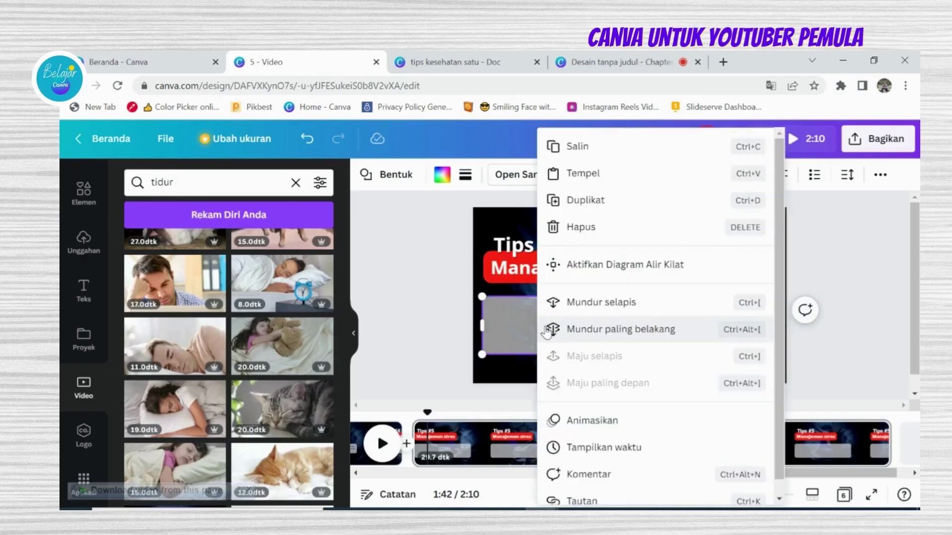
pyautogui.click(553, 302)
pyautogui.click(422, 349)
pyautogui.click(522, 329)
pyautogui.moveTo(522, 324); pyautogui.dragTo(523, 321)
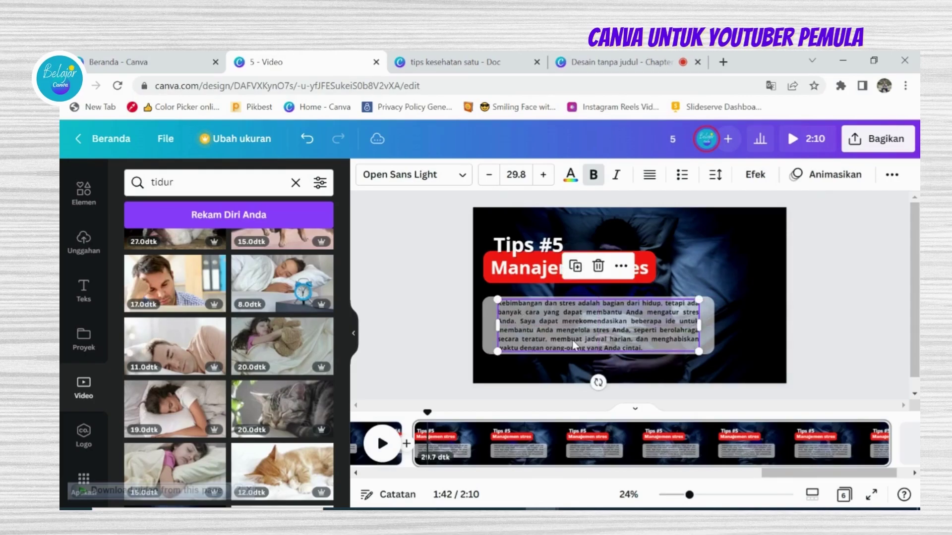
# - Make the grey box slightly taller at both edges and narrower at both sides so it frames the stress paragraph evenly
pyautogui.click(624, 351)
pyautogui.moveTo(606, 355); pyautogui.dragTo(606, 361)
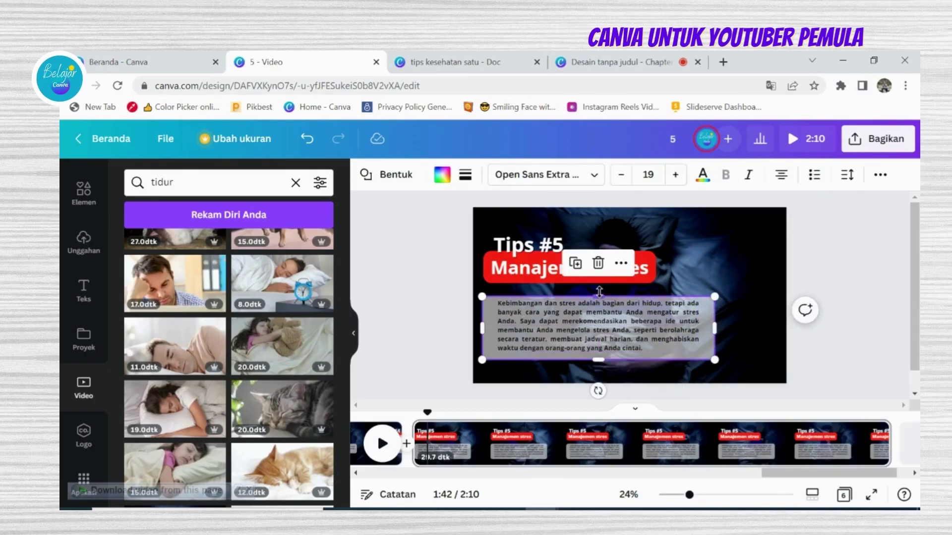
pyautogui.moveTo(599, 292); pyautogui.dragTo(601, 287)
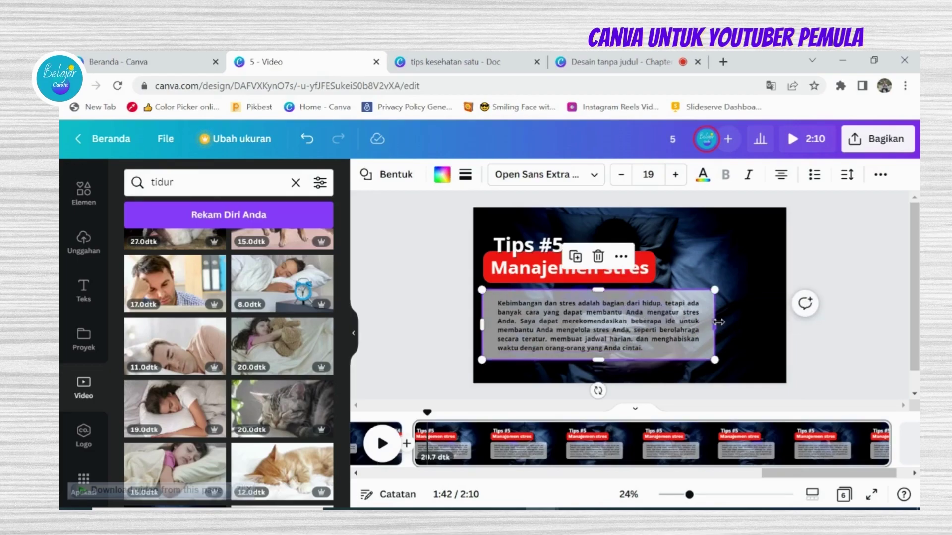
pyautogui.moveTo(715, 324); pyautogui.dragTo(709, 324)
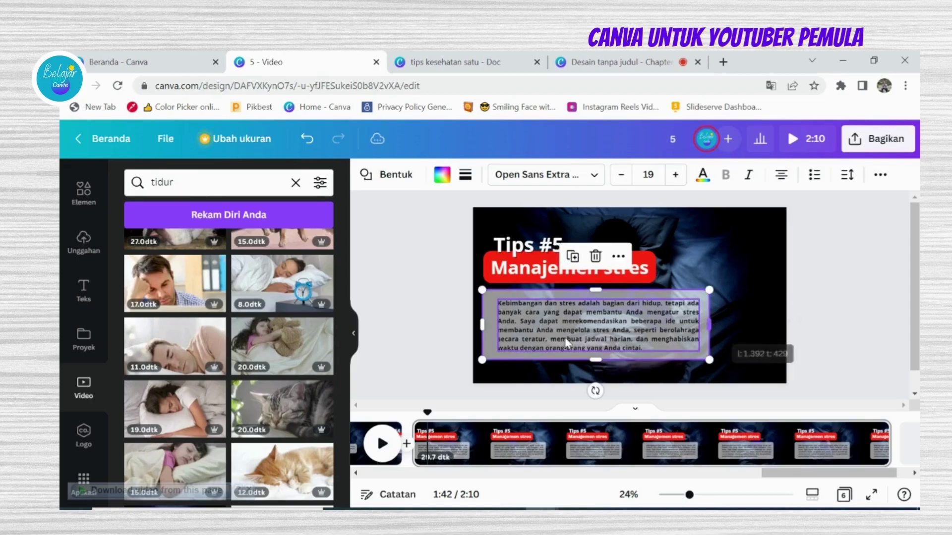
pyautogui.moveTo(481, 330); pyautogui.dragTo(490, 330)
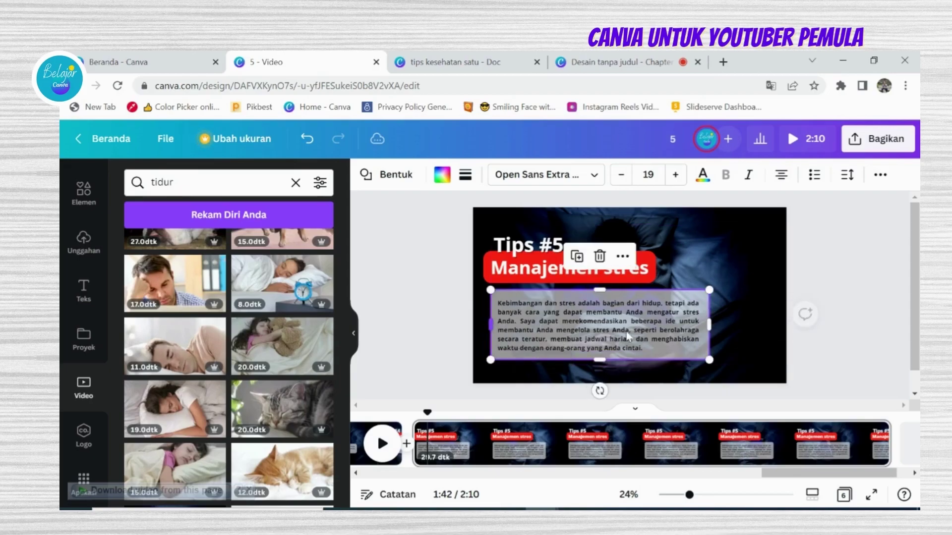
pyautogui.click(839, 255)
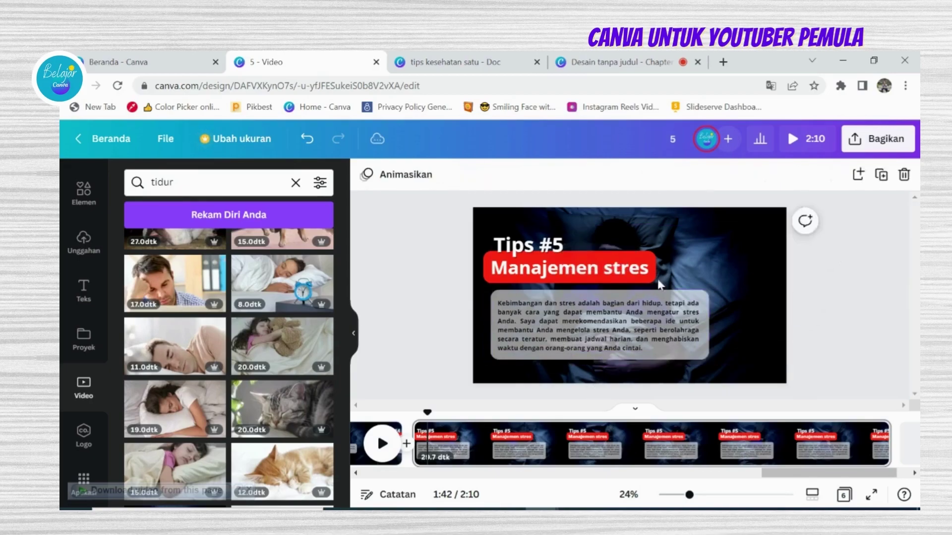
# - Detach the sleep video from the background of the Tips #5 page and delete it
pyautogui.click(733, 255)
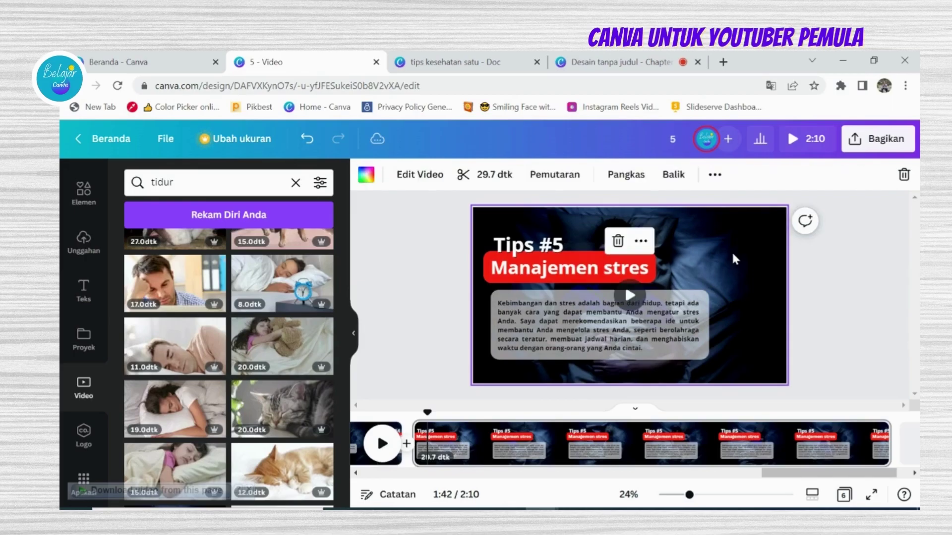
pyautogui.rightClick(733, 257)
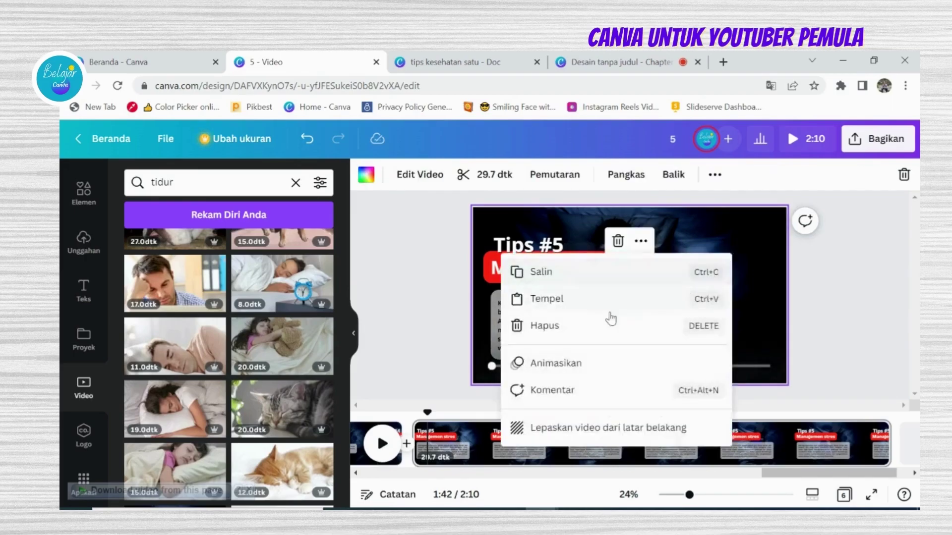
pyautogui.click(550, 429)
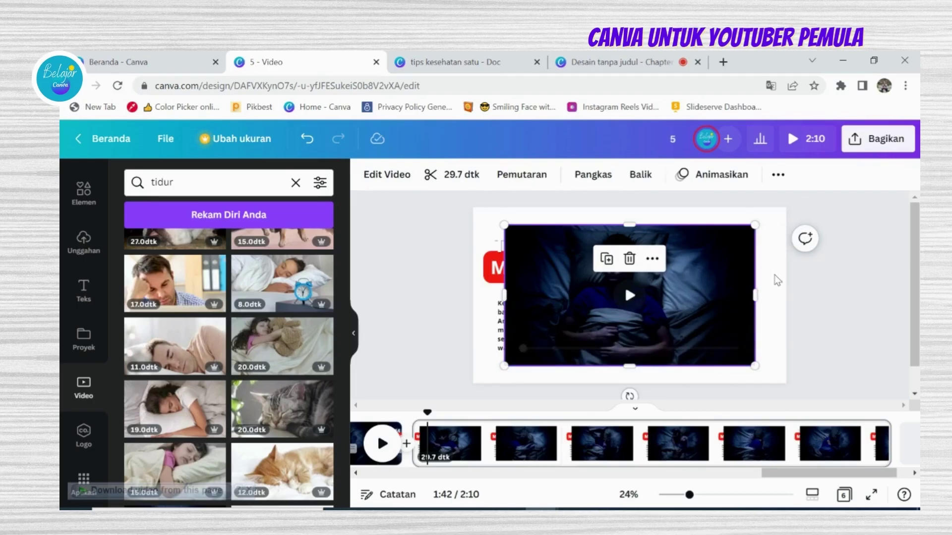
pyautogui.press('Delete')
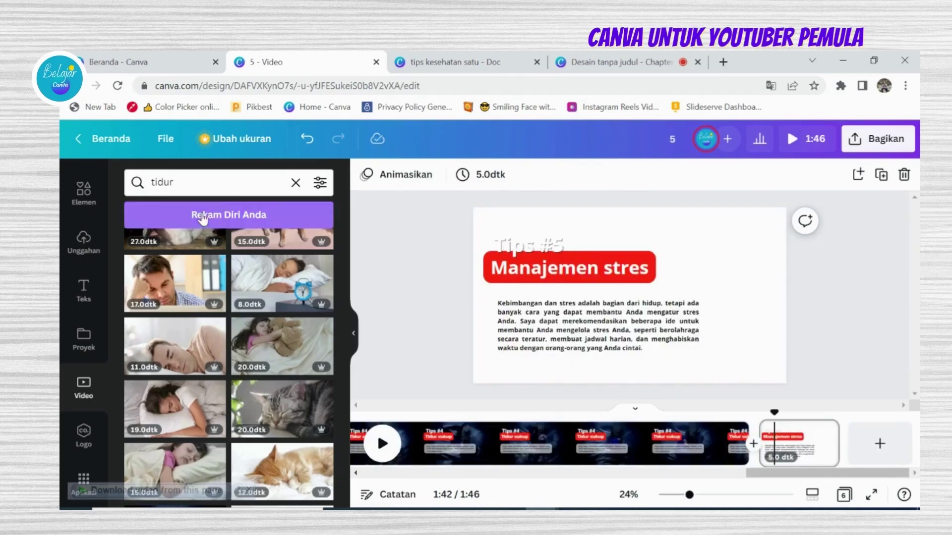
# - Search the videos for "stress" and add the 43-second clip of a woman at a desk with a lamp to the Tips #5 page
pyautogui.click(296, 183)
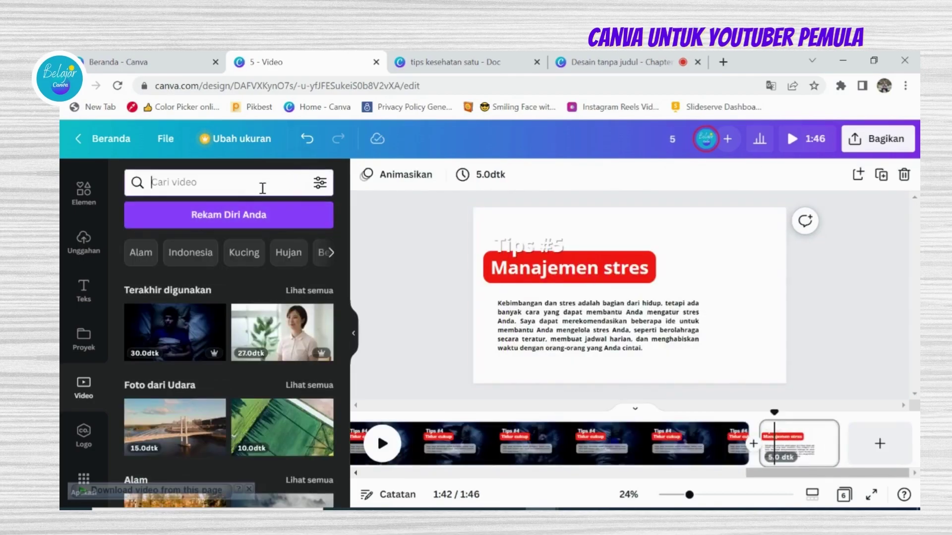
pyautogui.write('stres')
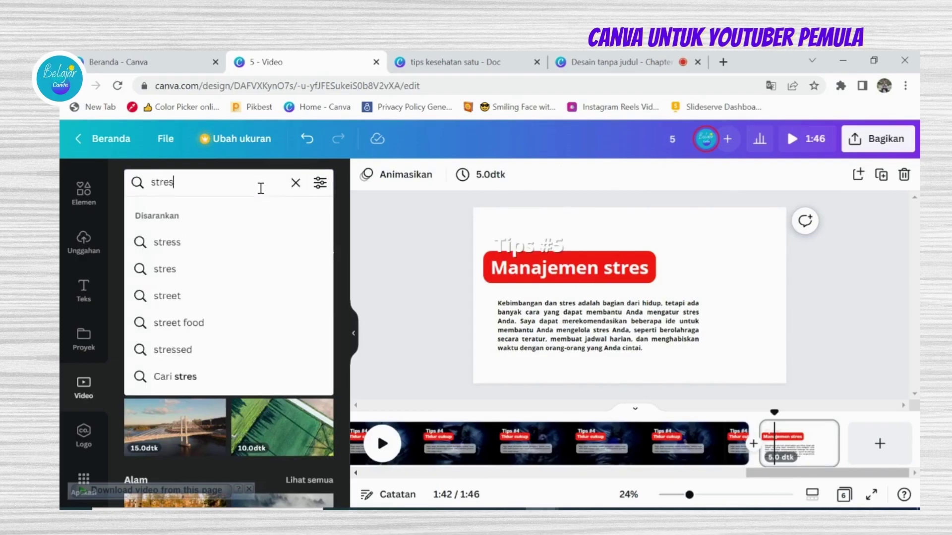
pyautogui.write('s')
pyautogui.press('Return')
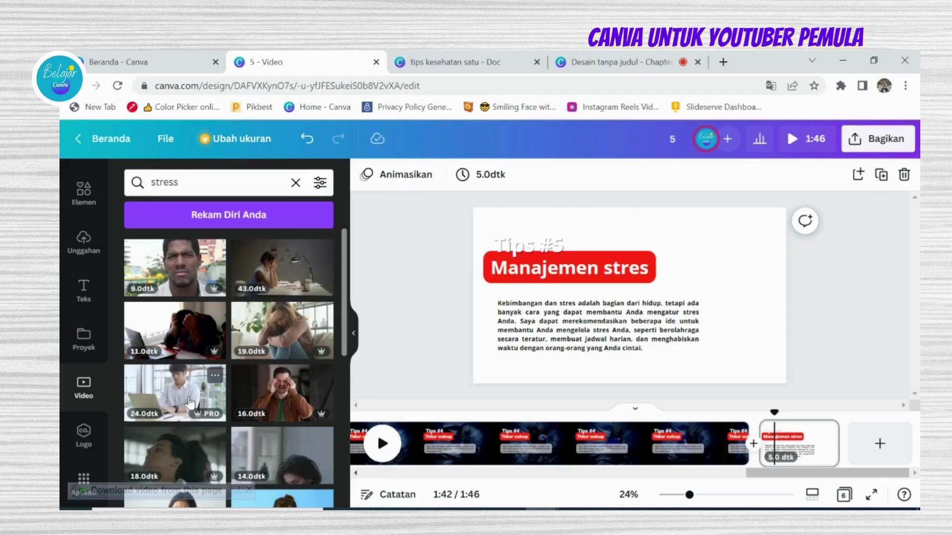
pyautogui.click(292, 271)
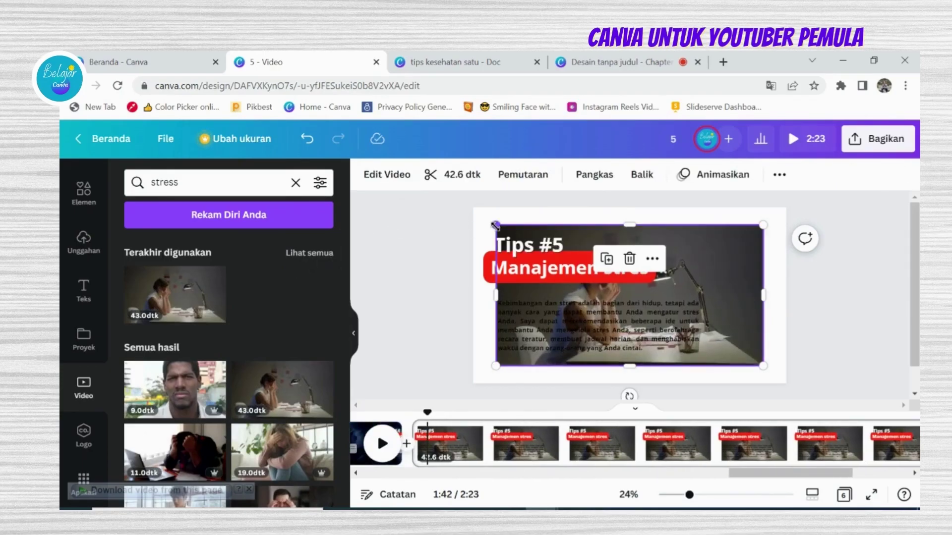
# - Enlarge the stress clip past all the page edges so it covers the whole Tips #5 page
pyautogui.moveTo(495, 226); pyautogui.dragTo(471, 207)
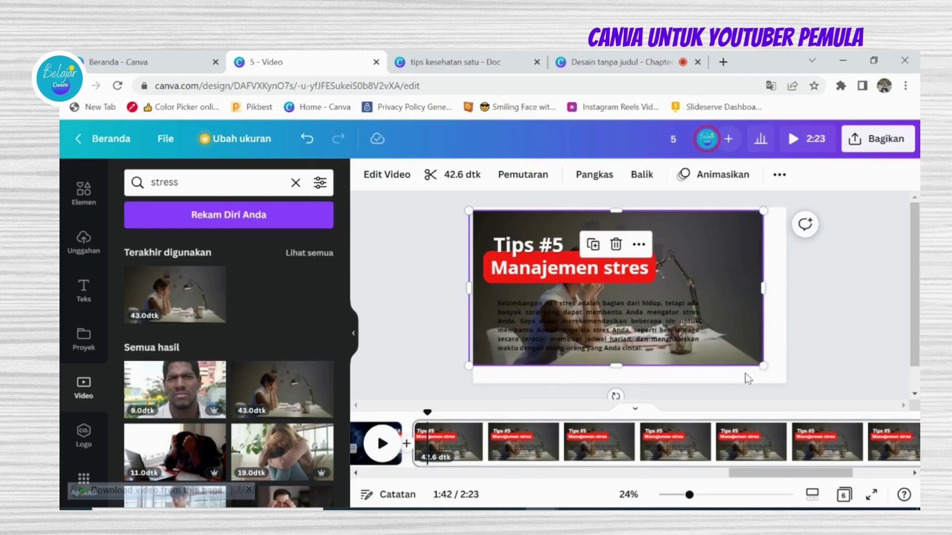
pyautogui.moveTo(764, 365); pyautogui.dragTo(788, 387)
pyautogui.moveTo(633, 210); pyautogui.dragTo(635, 201)
pyautogui.click(844, 343)
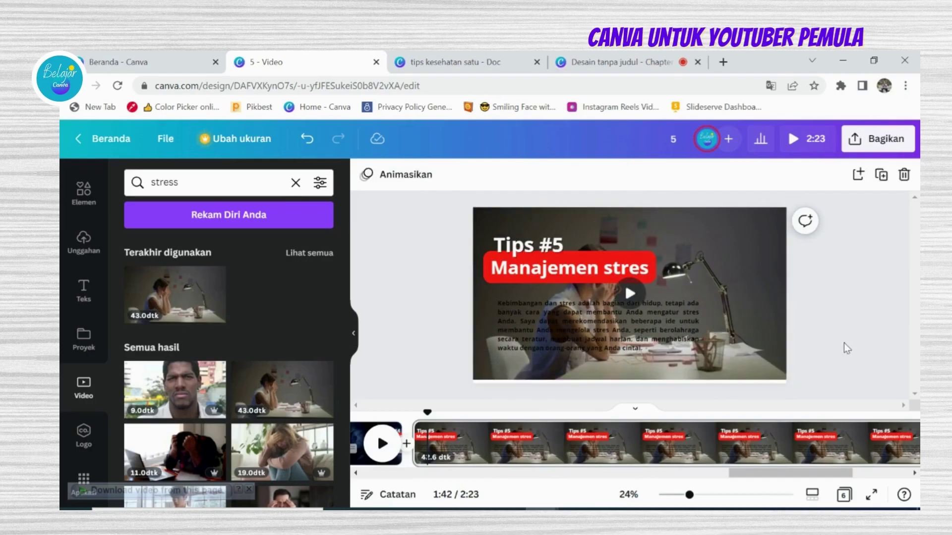
pyautogui.click(753, 332)
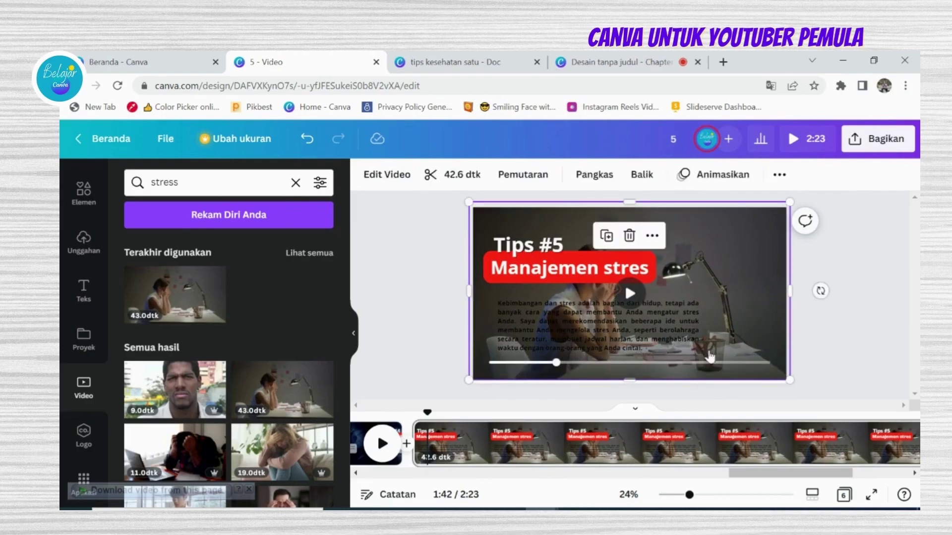
pyautogui.click(640, 392)
pyautogui.click(648, 367)
pyautogui.moveTo(631, 381); pyautogui.dragTo(630, 392)
pyautogui.click(825, 311)
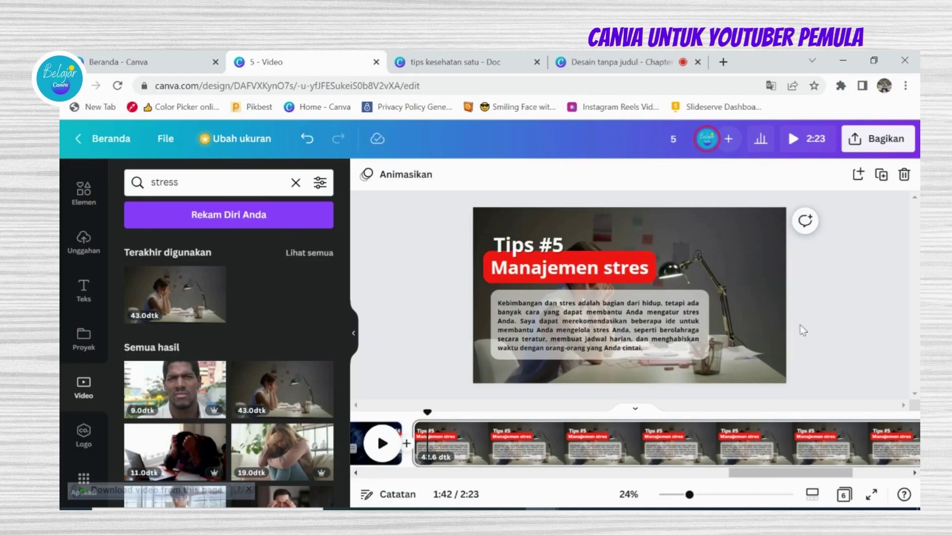
# - Preview the video in full screen up to the Tips #2 page and close the preview
pyautogui.moveTo(777, 479); pyautogui.dragTo(394, 478)
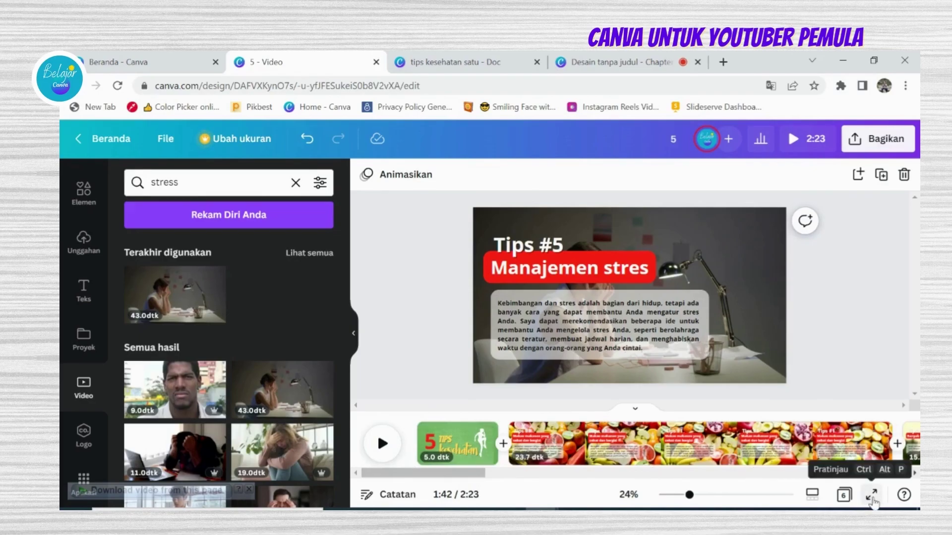
pyautogui.click(873, 501)
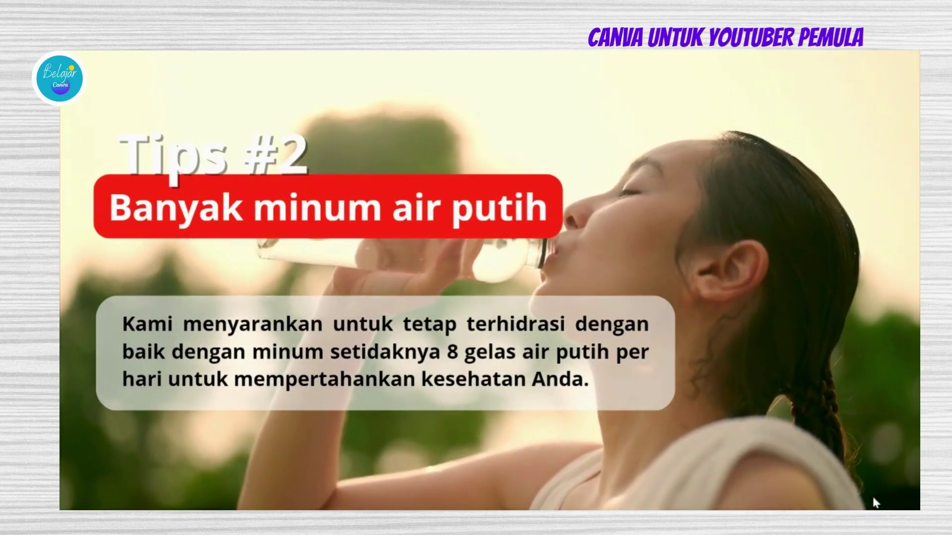
pyautogui.press('Escape')
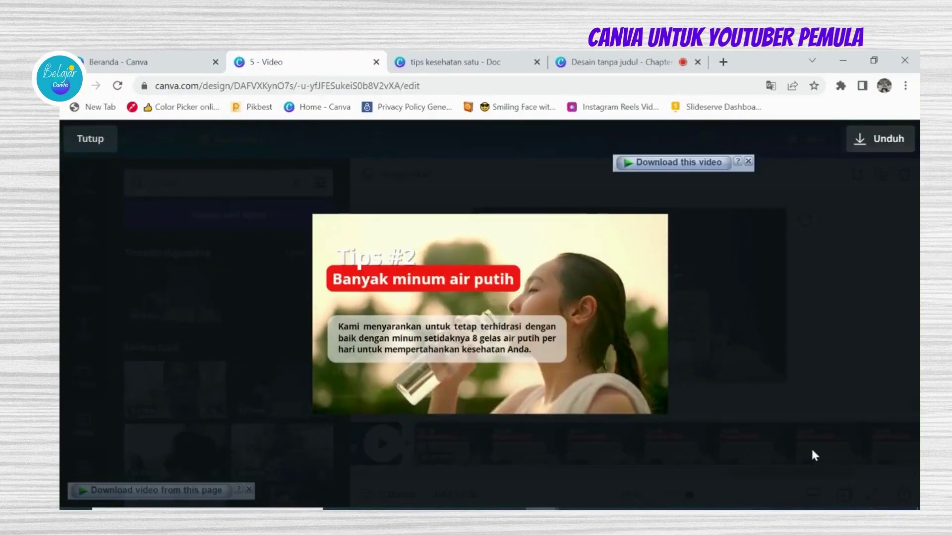
pyautogui.click(90, 141)
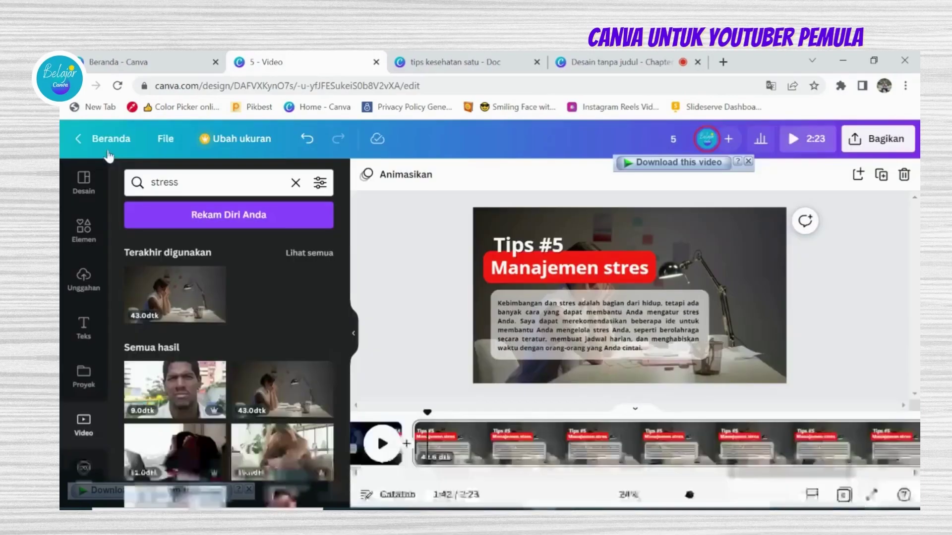
# - Duplicate the green "5 Tips kesehatan" cover page at the start of the video
pyautogui.moveTo(744, 473); pyautogui.dragTo(842, 481)
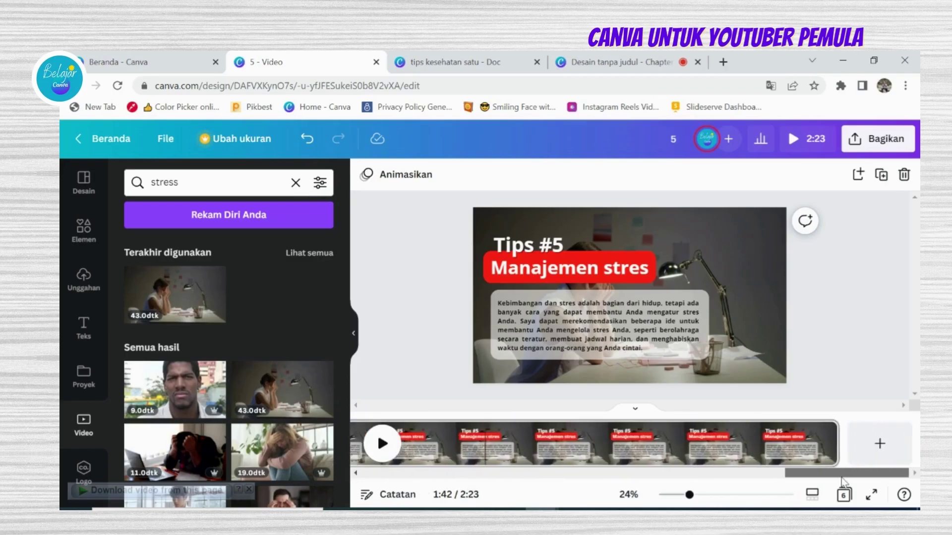
pyautogui.moveTo(841, 478); pyautogui.dragTo(377, 478)
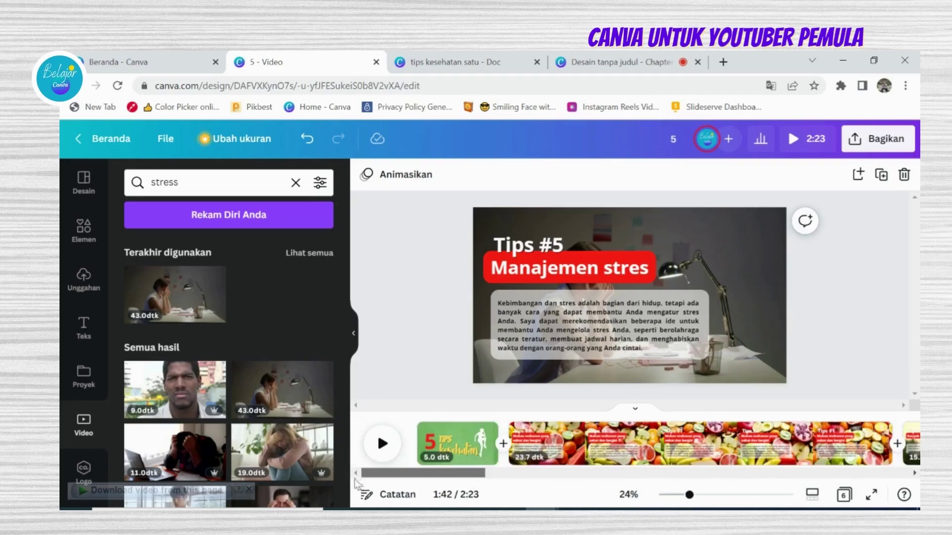
pyautogui.click(484, 431)
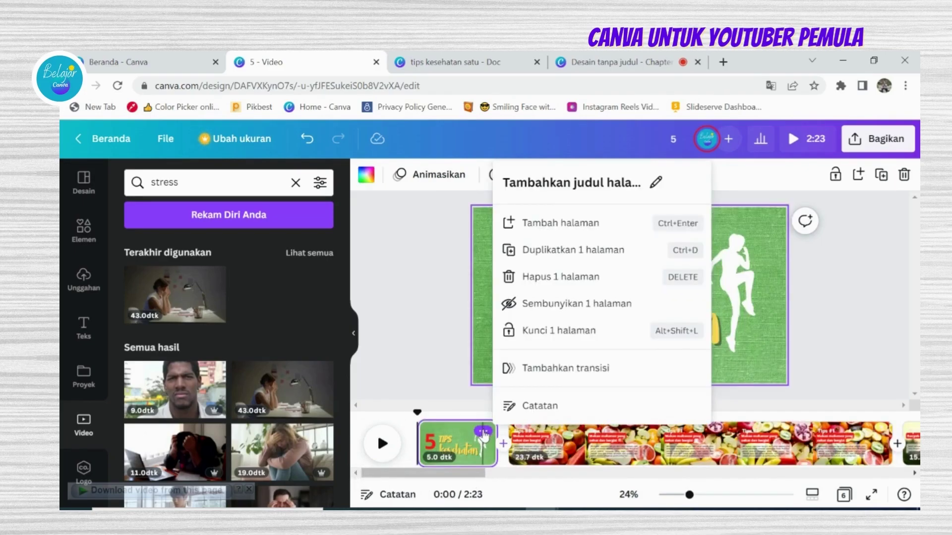
pyautogui.click(531, 250)
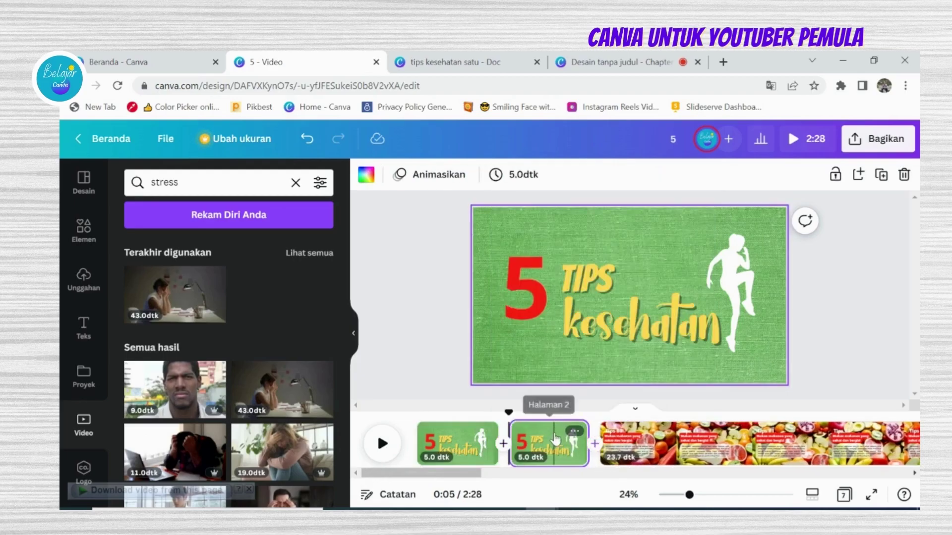
# - Move the duplicated cover page to the end of the video, after the Tips #5 page
pyautogui.moveTo(550, 439); pyautogui.dragTo(704, 442)
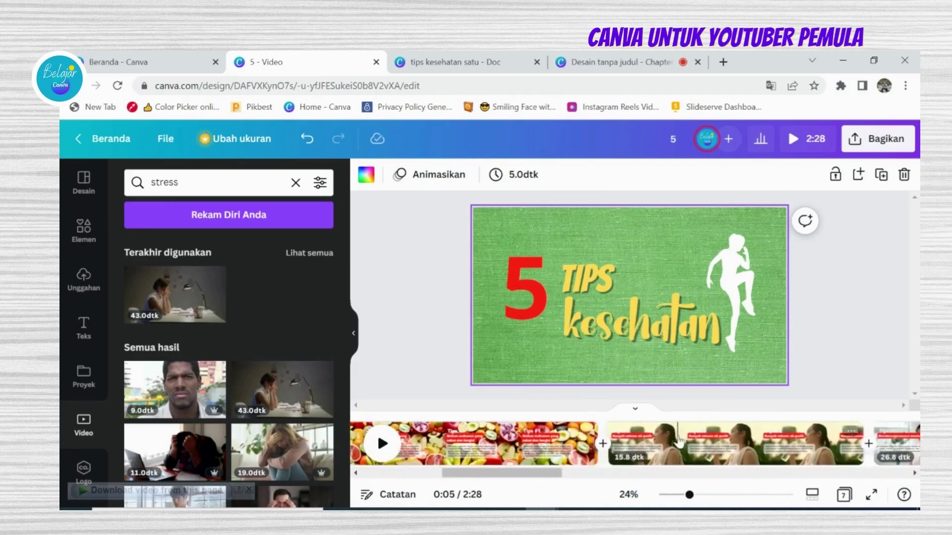
pyautogui.moveTo(533, 475); pyautogui.dragTo(897, 472)
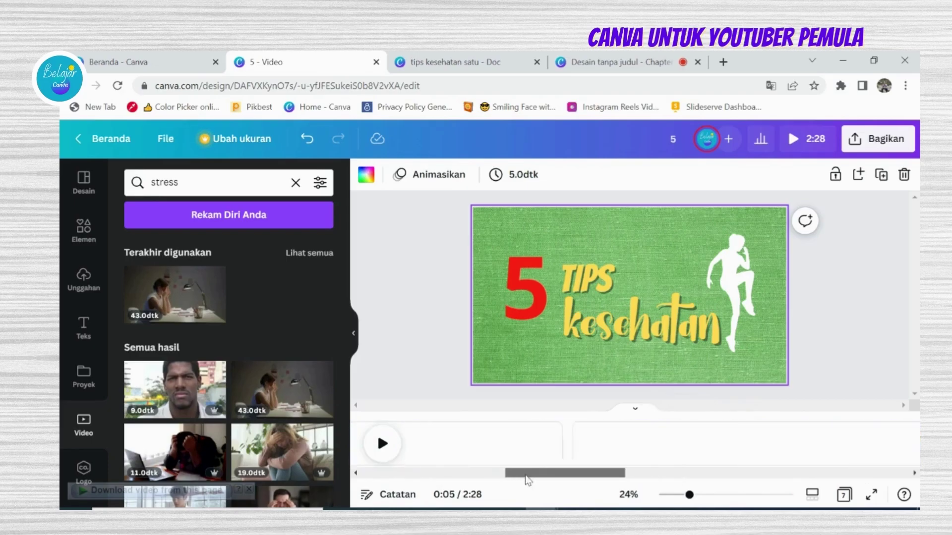
pyautogui.rightClick(431, 477)
pyautogui.click(398, 327)
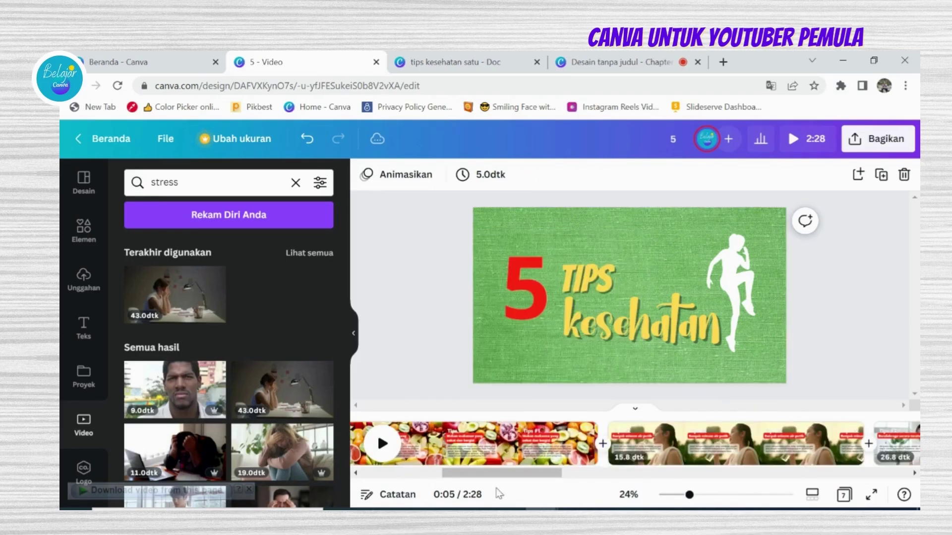
pyautogui.click(368, 475)
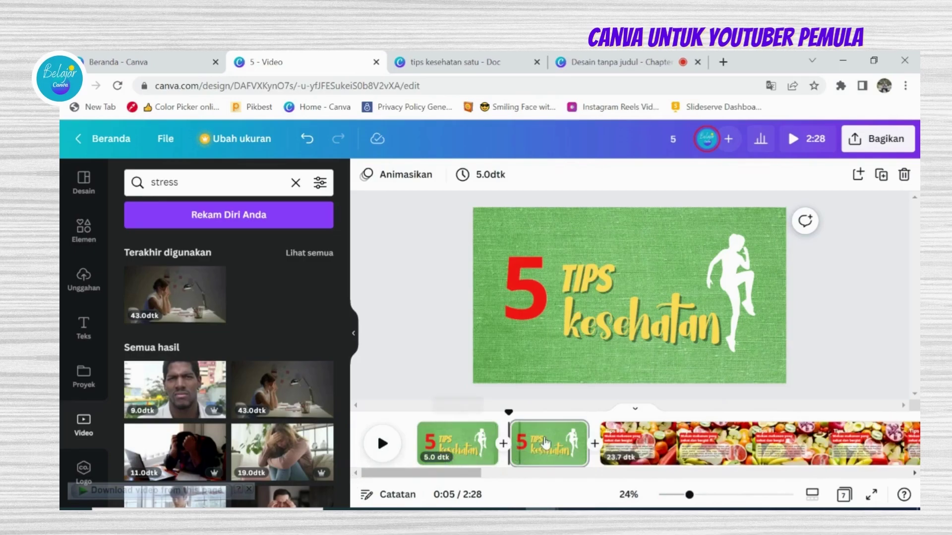
pyautogui.moveTo(545, 443)
pyautogui.mouseDown()
pyautogui.moveTo(873, 444)
pyautogui.moveTo(644, 454)
pyautogui.mouseUp()
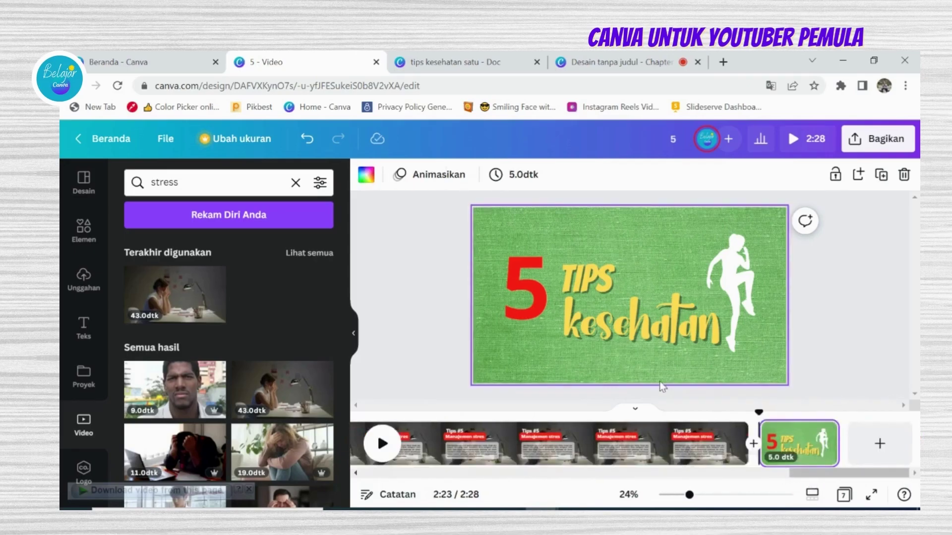
# - Delete the "5", "TIPS" and "kesehatan" texts and the white figure from the last page, keeping only the green background
pyautogui.click(537, 302)
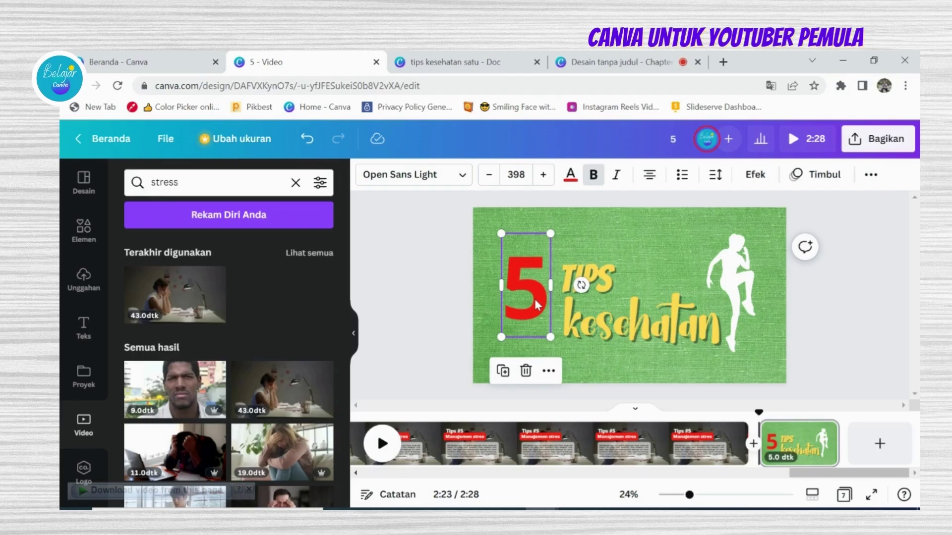
pyautogui.press('Delete')
pyautogui.click(578, 283)
pyautogui.press('Delete')
pyautogui.click(585, 313)
pyautogui.press('Delete')
pyautogui.click(729, 278)
pyautogui.press('Delete')
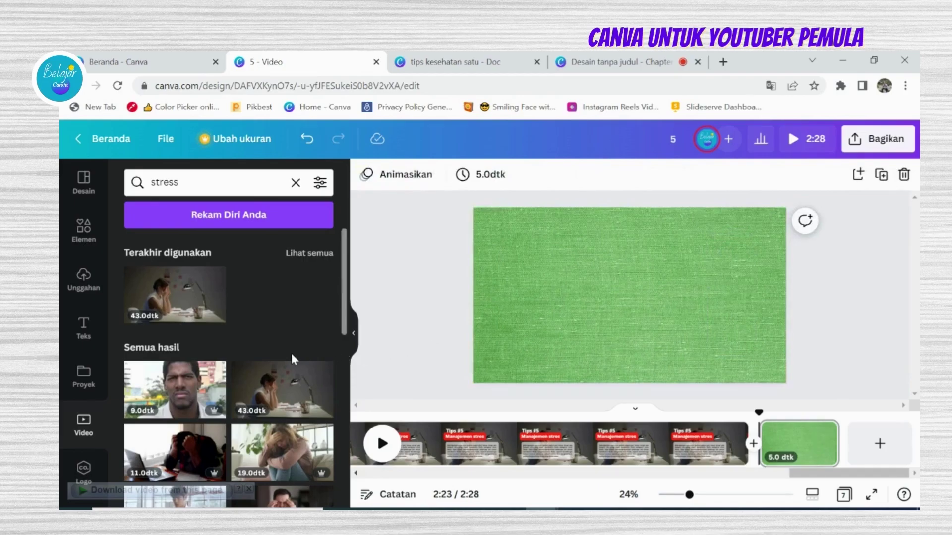
# - Search the elements for "subscribe" and add the red SUBSCRIBE graphic with the bell and hand pointer to the last page
pyautogui.click(89, 239)
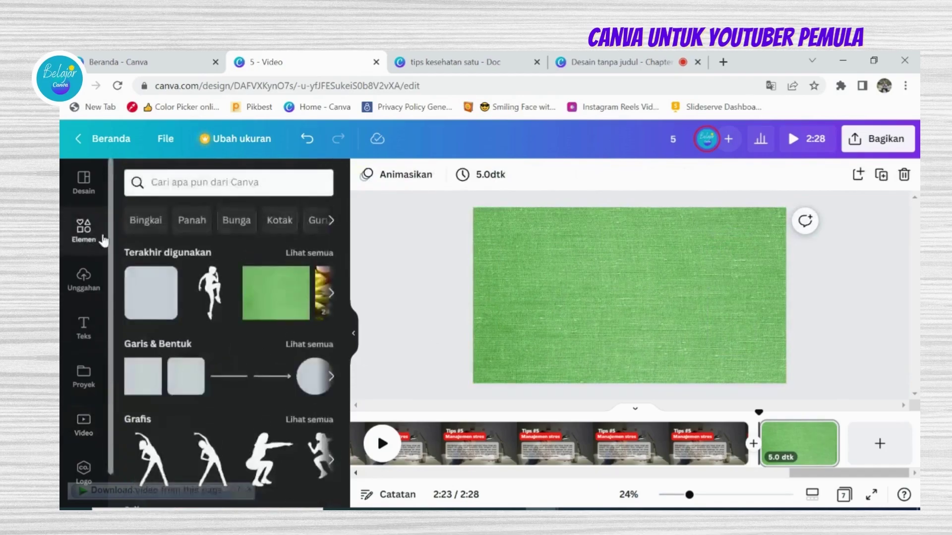
pyautogui.click(229, 184)
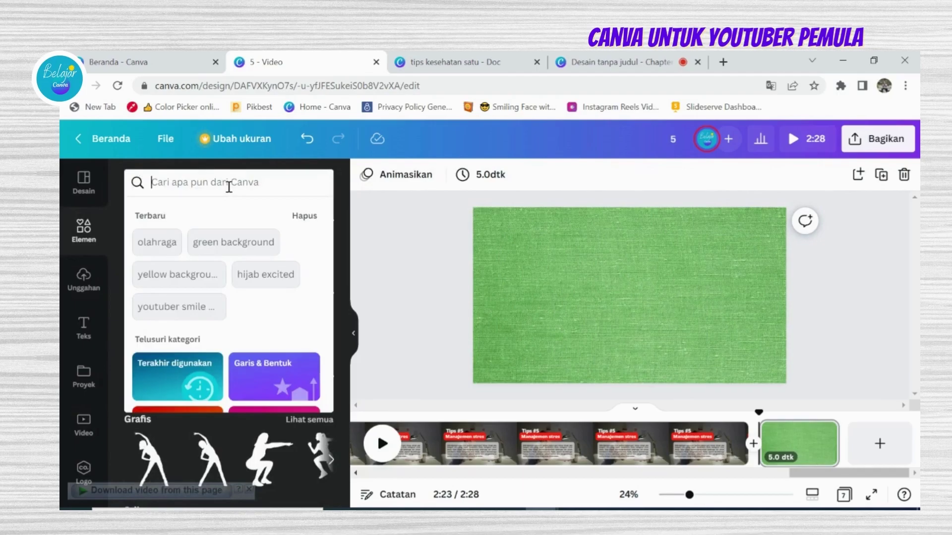
pyautogui.write('subc')
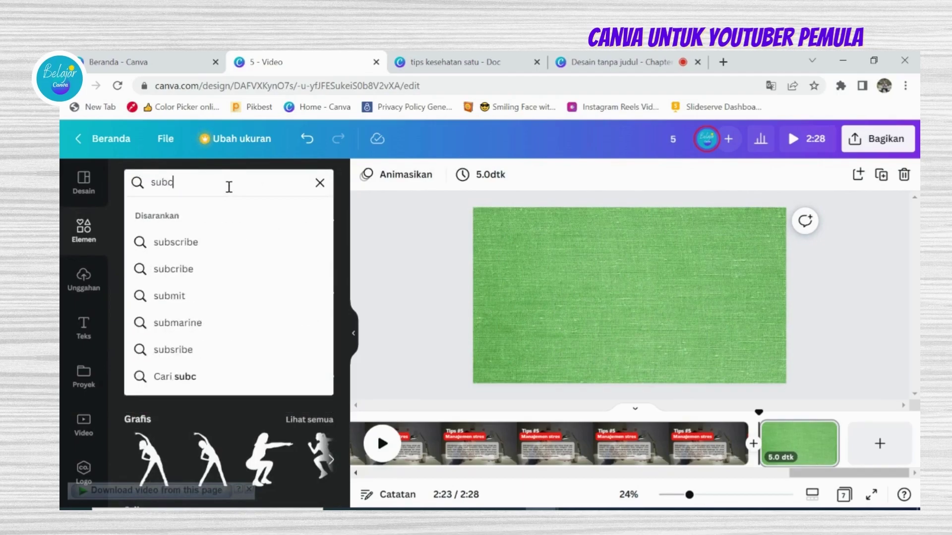
pyautogui.press('BackSpace')
pyautogui.write('scribe')
pyautogui.press('Return')
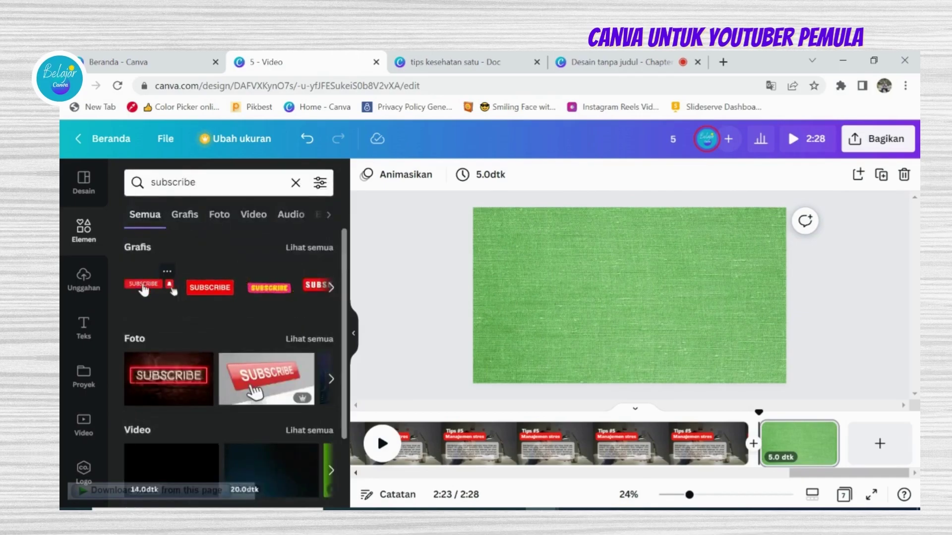
pyautogui.click(141, 293)
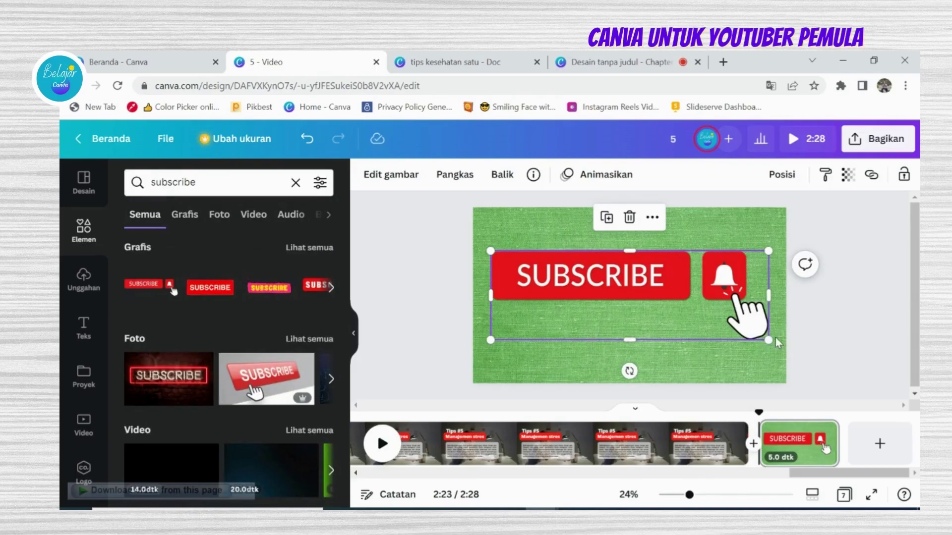
# - Shrink the SUBSCRIBE graphic to about two thirds of its width and place it in the lower middle of the page
pyautogui.moveTo(777, 341); pyautogui.dragTo(682, 312)
pyautogui.moveTo(552, 278); pyautogui.dragTo(600, 313)
pyautogui.click(425, 331)
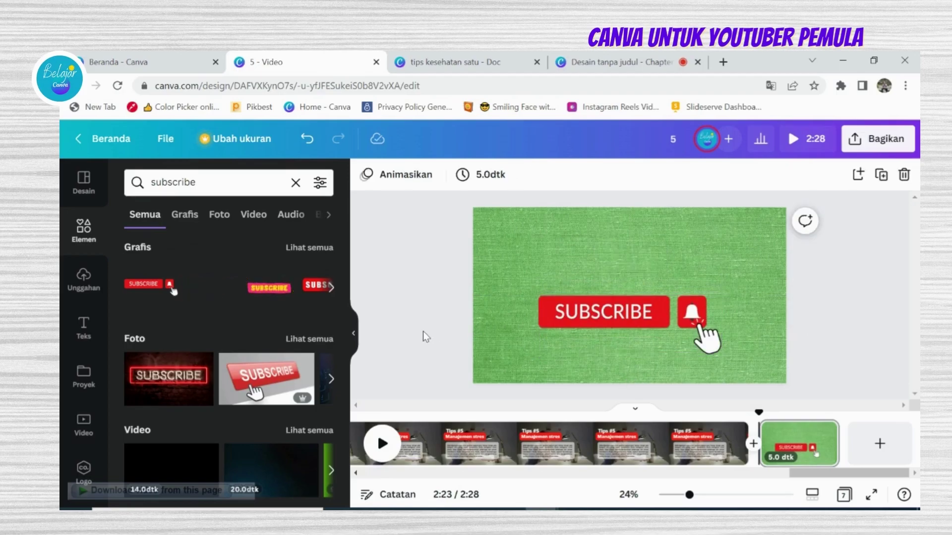
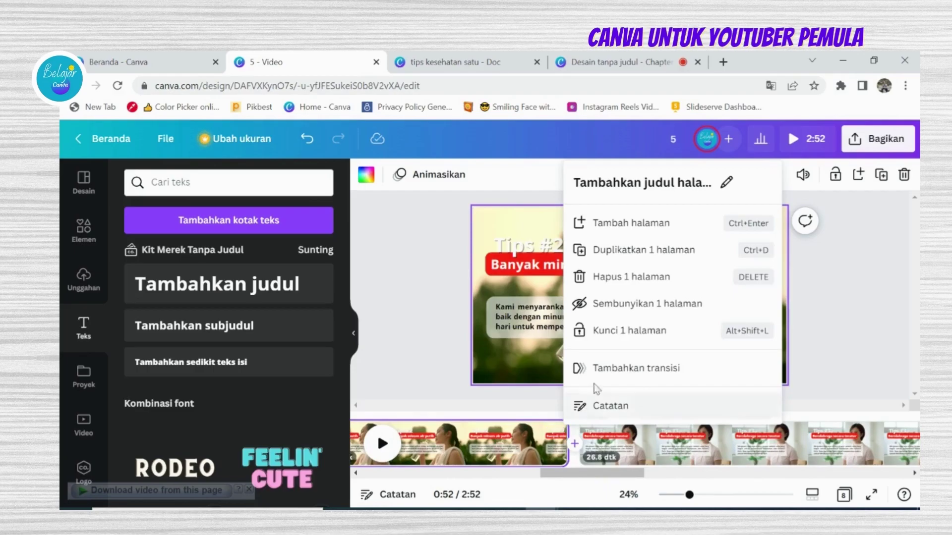
# - Duplicate the Tips #2 page about drinking water
pyautogui.click(603, 250)
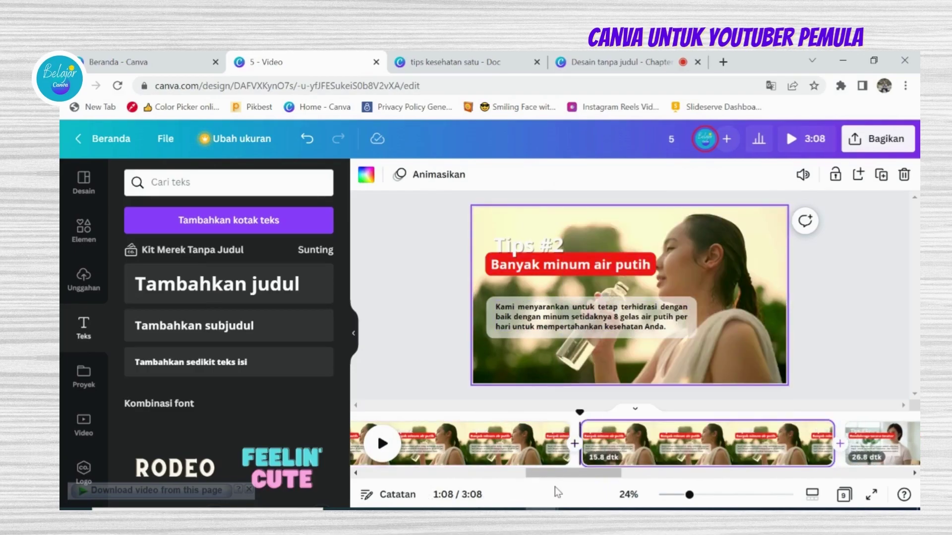
# - Add the Cocok & Gerak transition between the cover and Tips #1 pages and apply it to all pages
pyautogui.moveTo(560, 473); pyautogui.dragTo(355, 490)
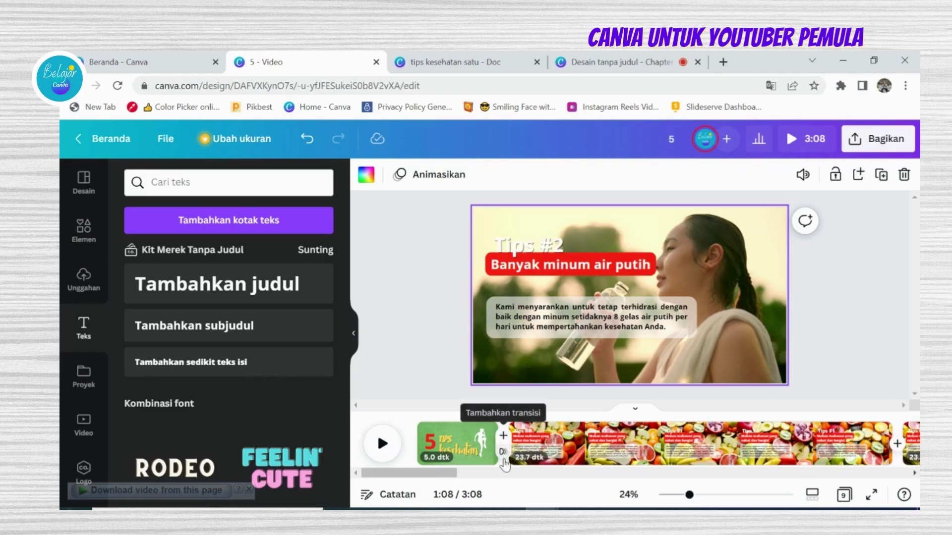
pyautogui.click(503, 453)
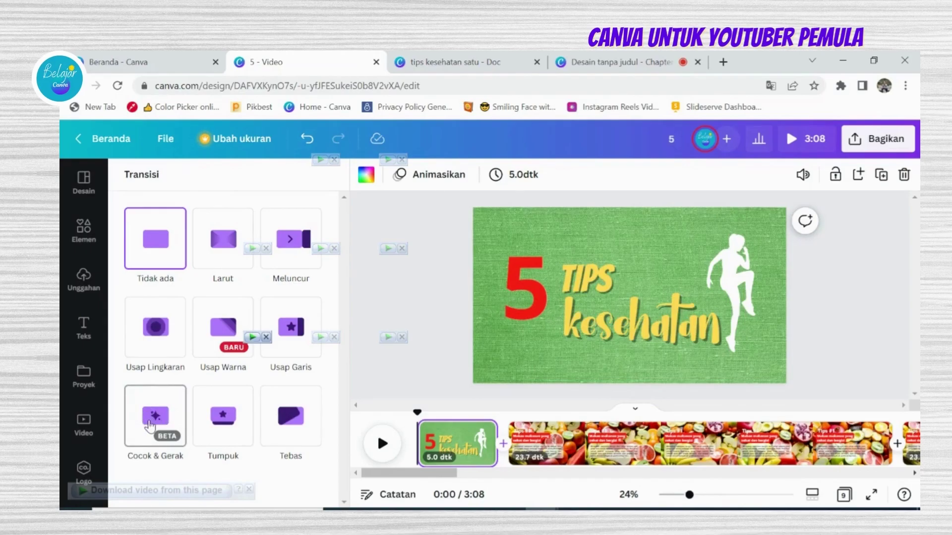
pyautogui.click(150, 426)
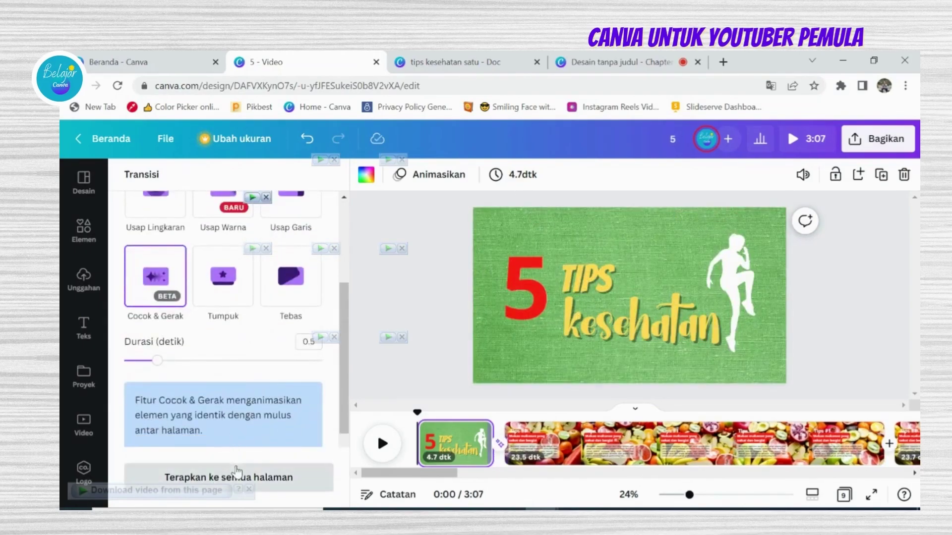
pyautogui.click(276, 477)
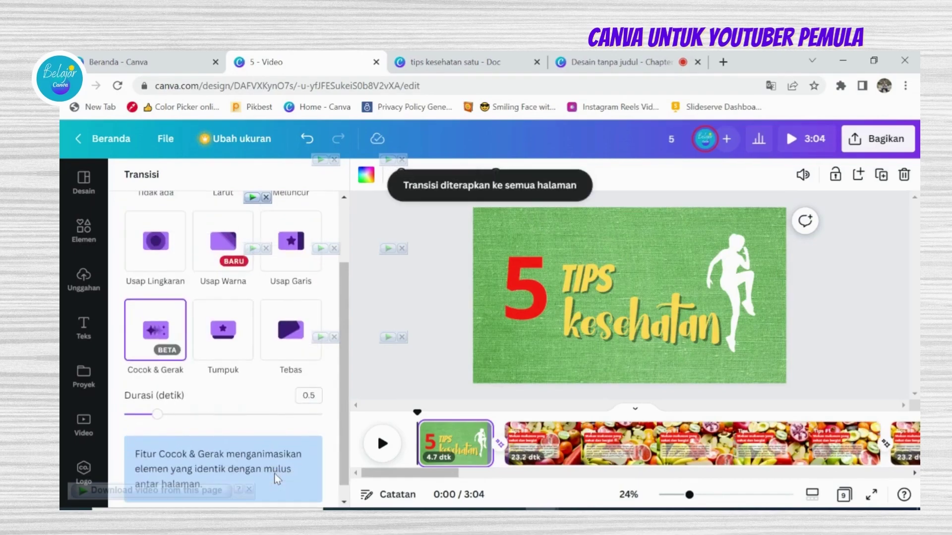
pyautogui.click(427, 381)
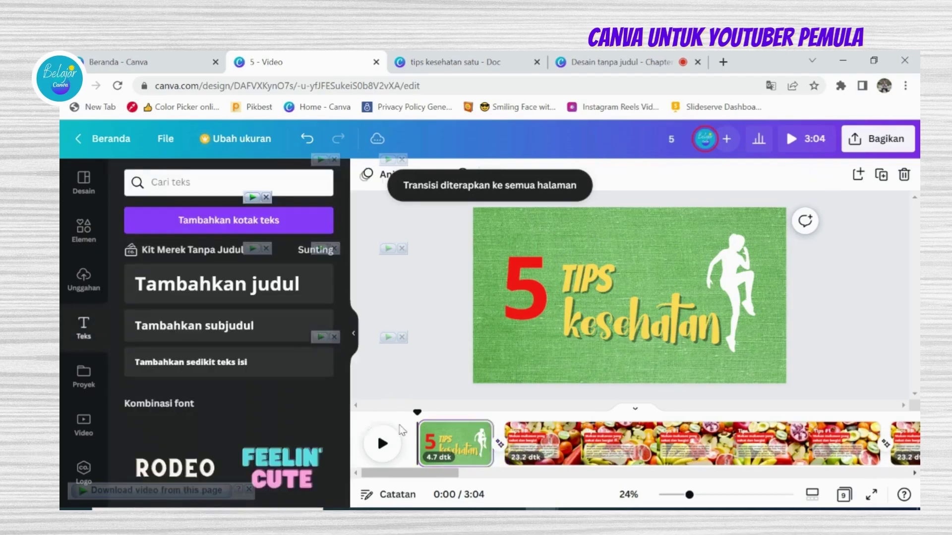
# - Play the video from the cover page and replay the Tips #2 pages into Tips #3 to check the transitions
pyautogui.click(385, 456)
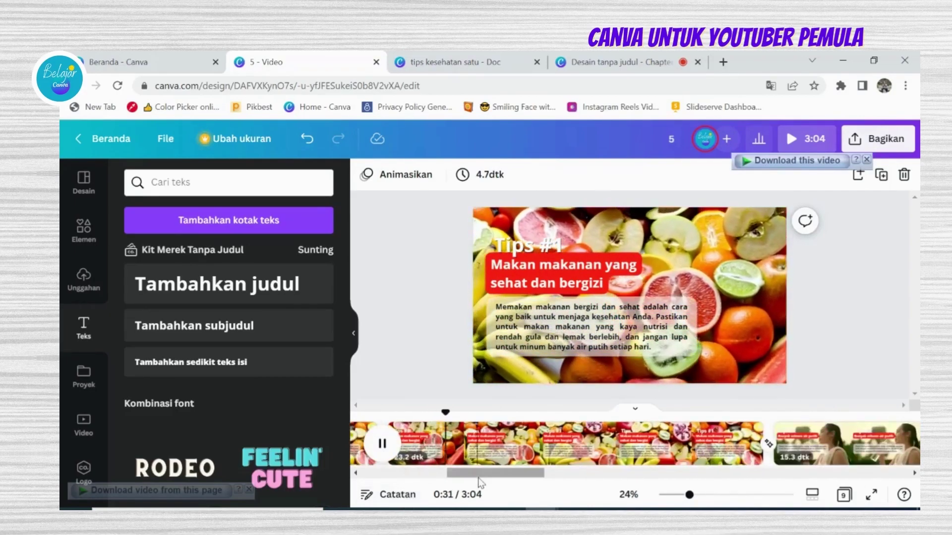
pyautogui.moveTo(479, 479); pyautogui.dragTo(491, 477)
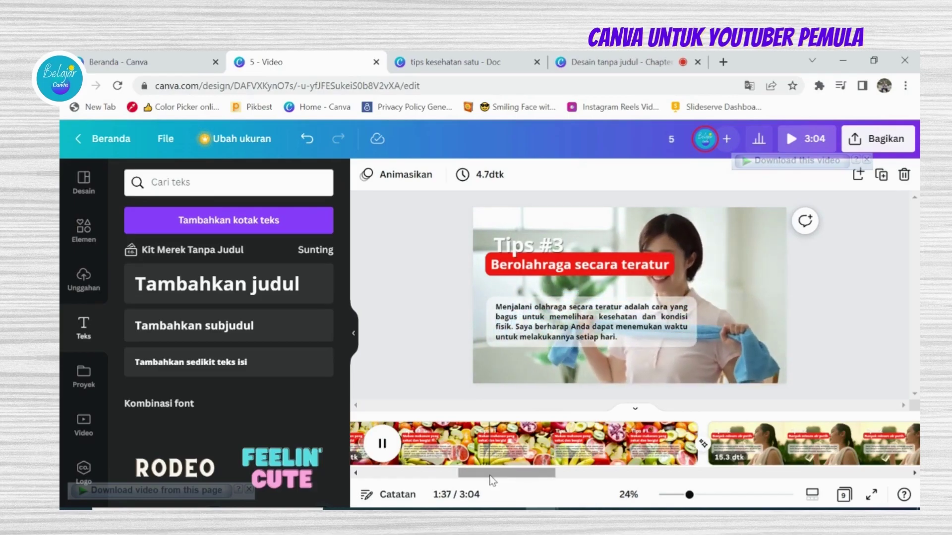
pyautogui.moveTo(491, 475); pyautogui.dragTo(541, 476)
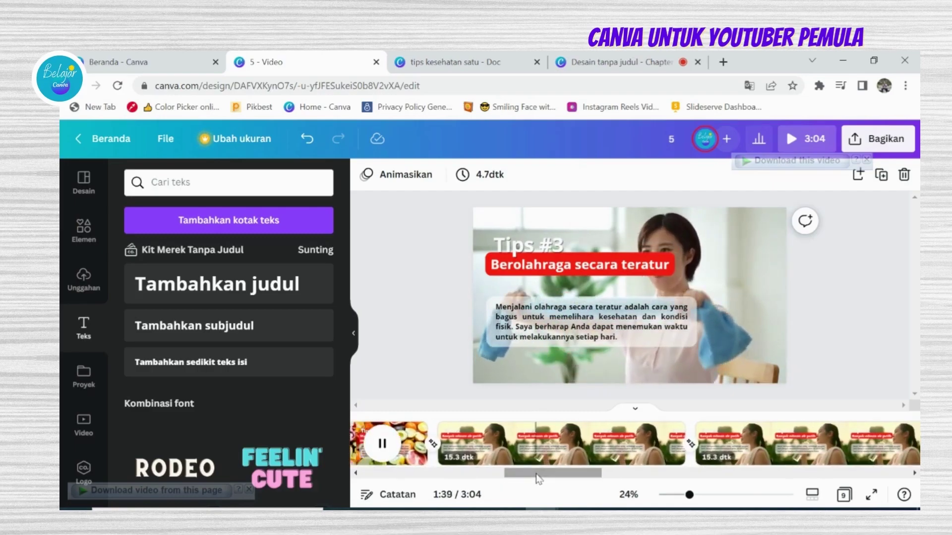
pyautogui.click(598, 447)
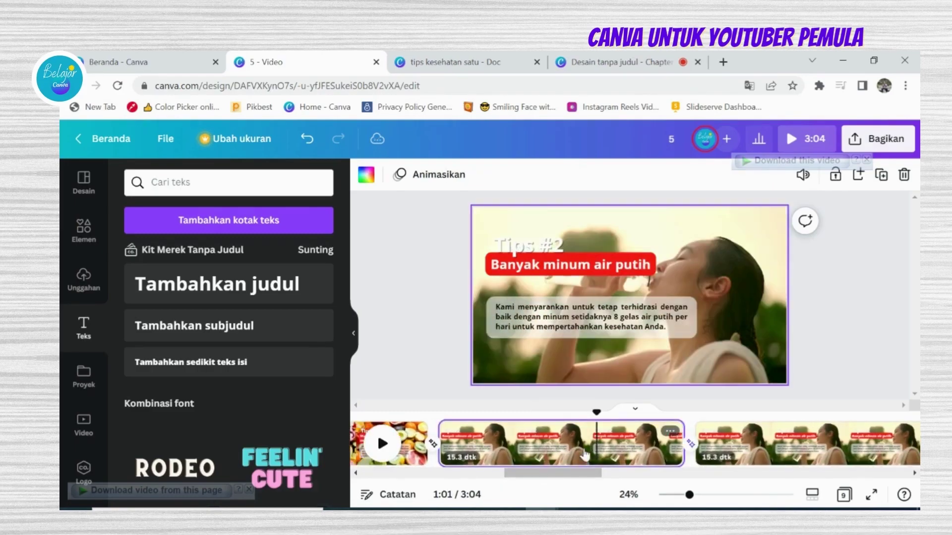
pyautogui.click(385, 440)
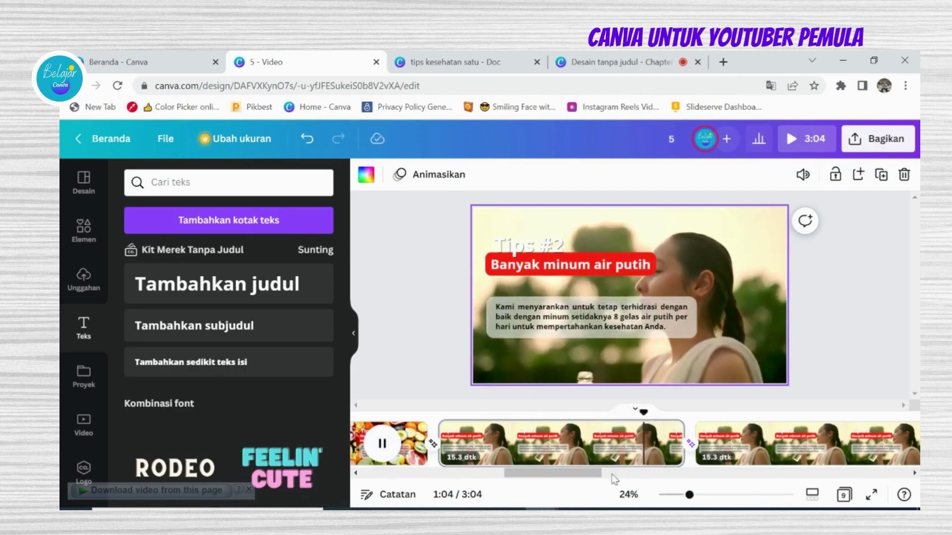
pyautogui.moveTo(604, 474); pyautogui.dragTo(670, 475)
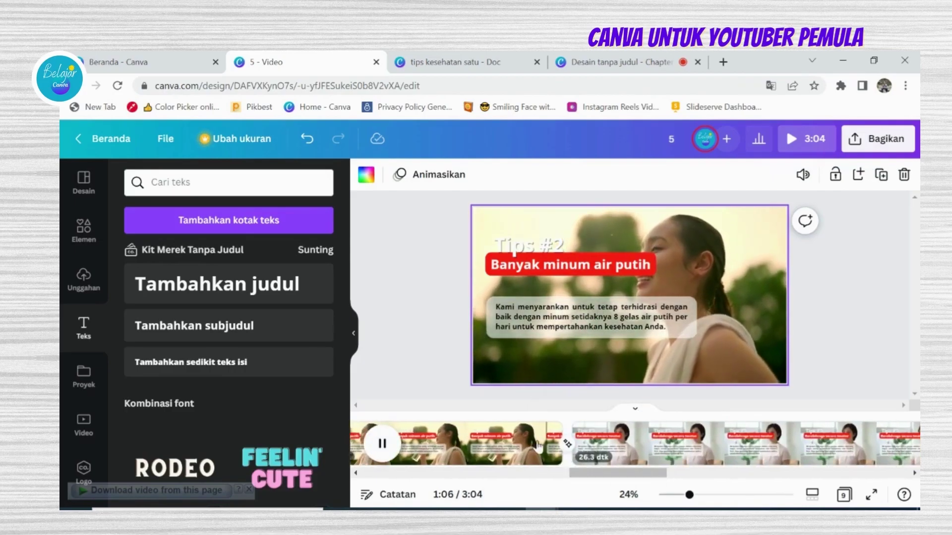
pyautogui.click(431, 449)
pyautogui.click(382, 444)
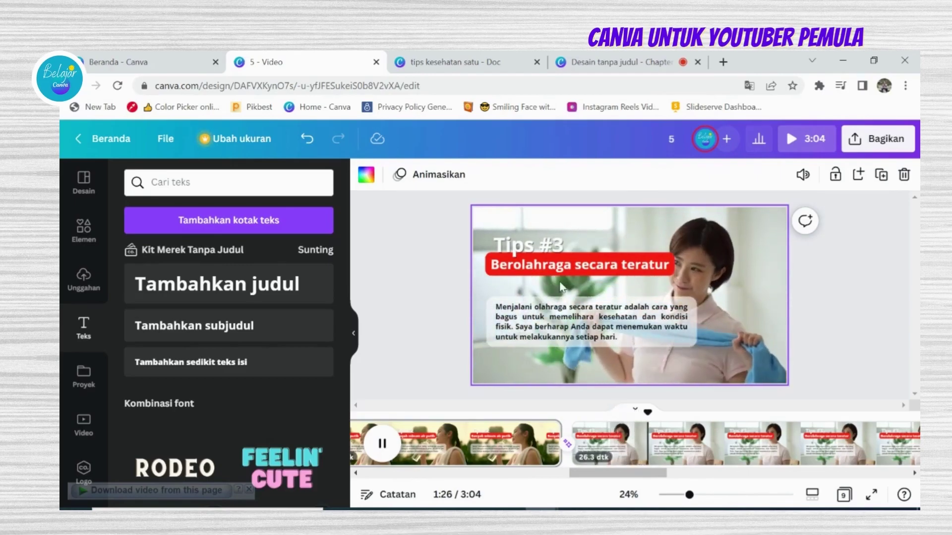
pyautogui.click(536, 253)
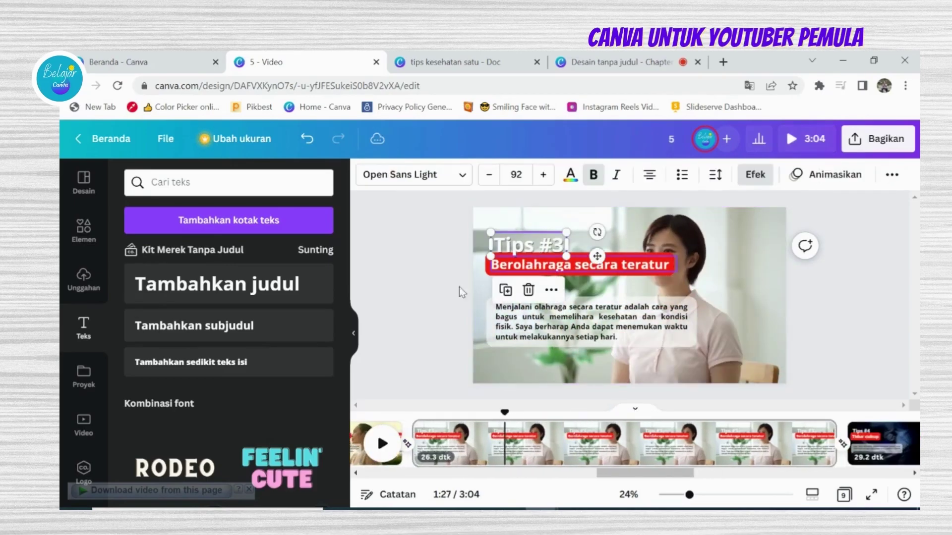
pyautogui.click(401, 304)
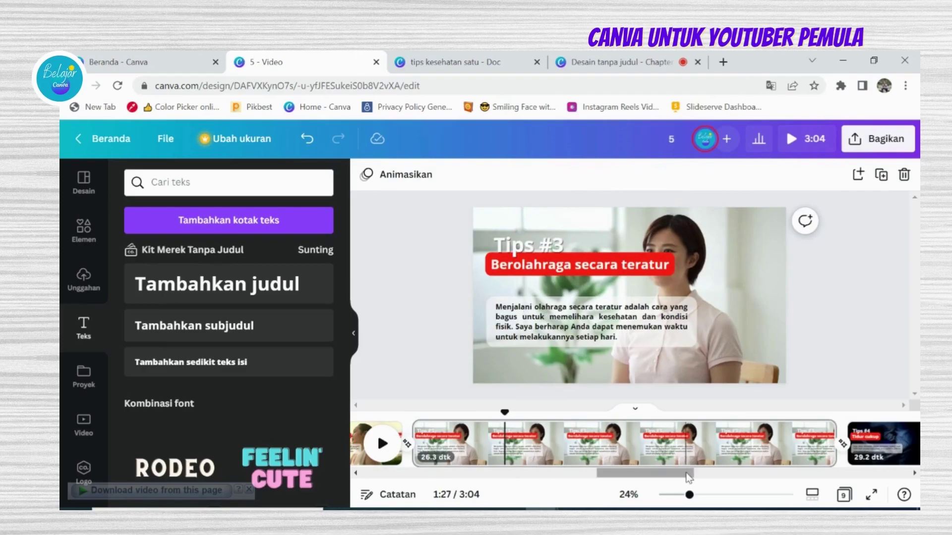
# - Give the Tips #1 page the Sederhana page animation and apply it to all pages
pyautogui.moveTo(686, 471); pyautogui.dragTo(461, 482)
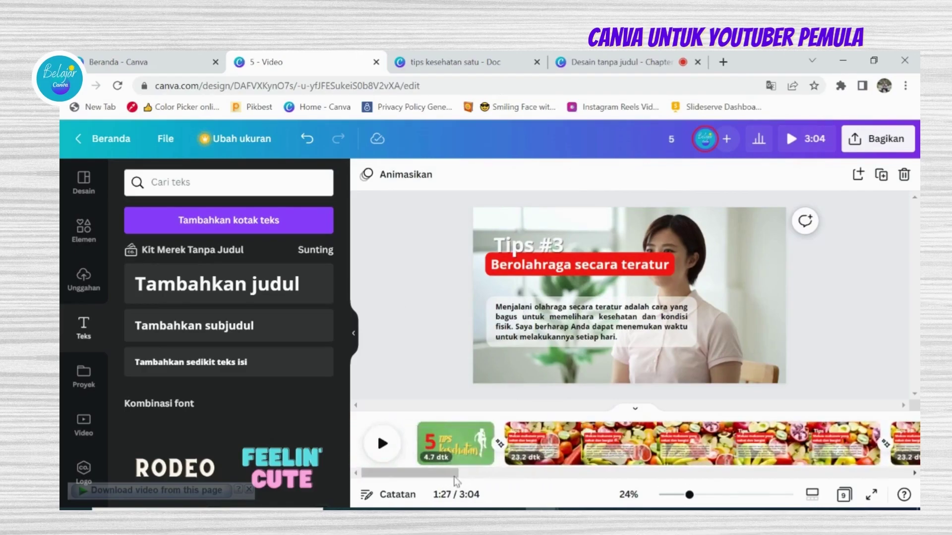
pyautogui.click(539, 449)
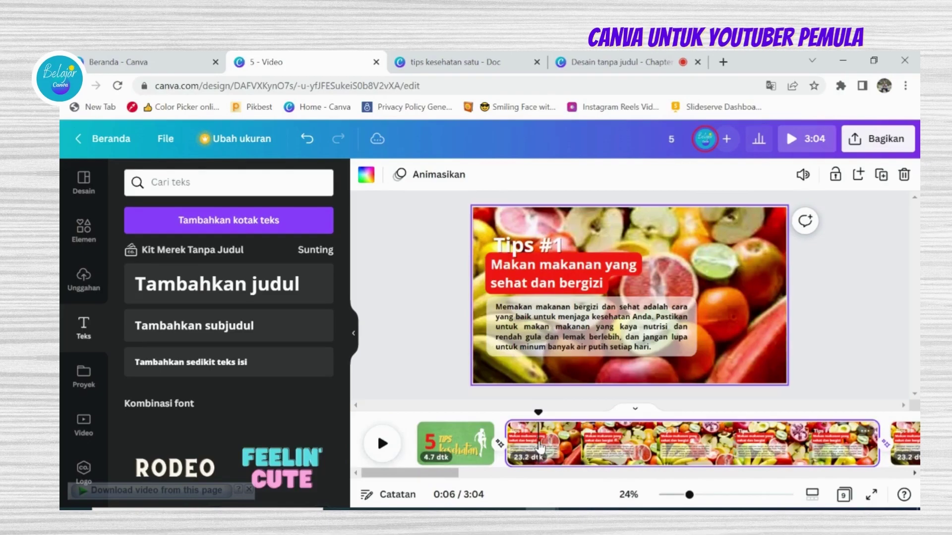
pyautogui.click(433, 177)
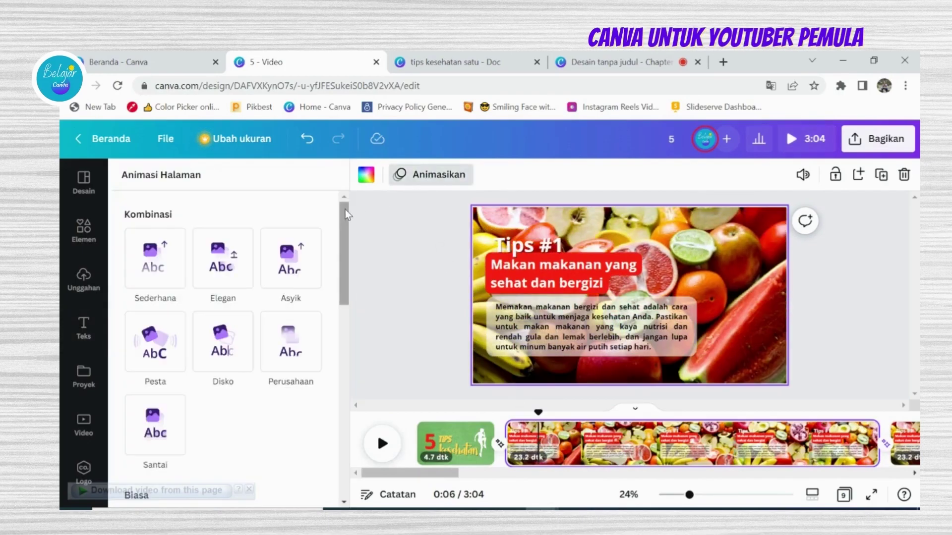
pyautogui.moveTo(345, 209)
pyautogui.mouseDown()
pyautogui.moveTo(346, 263)
pyautogui.moveTo(345, 219)
pyautogui.mouseUp()
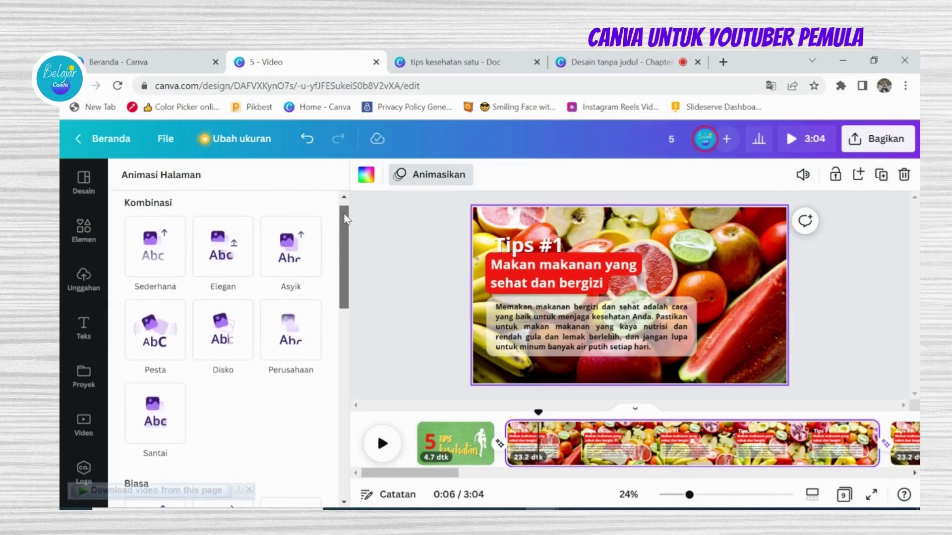
pyautogui.click(168, 251)
pyautogui.click(168, 251)
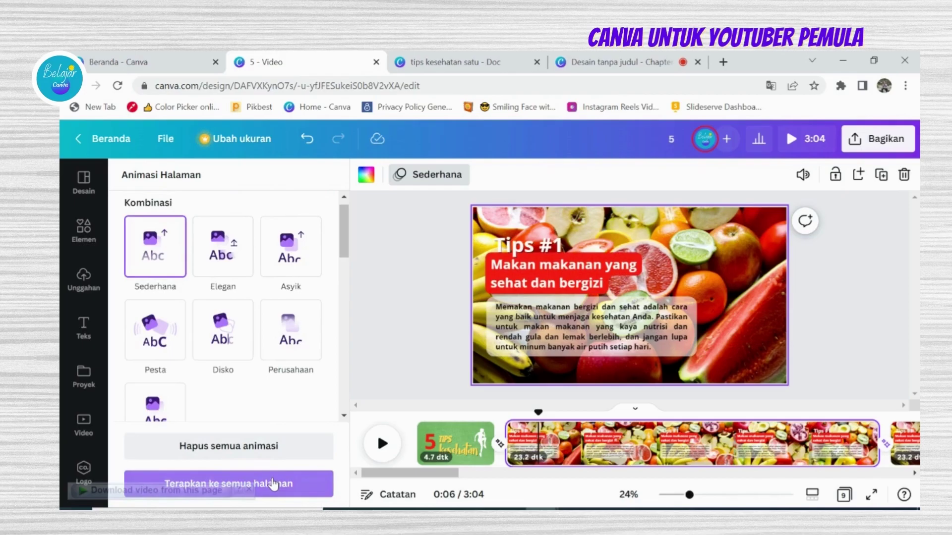
pyautogui.click(306, 488)
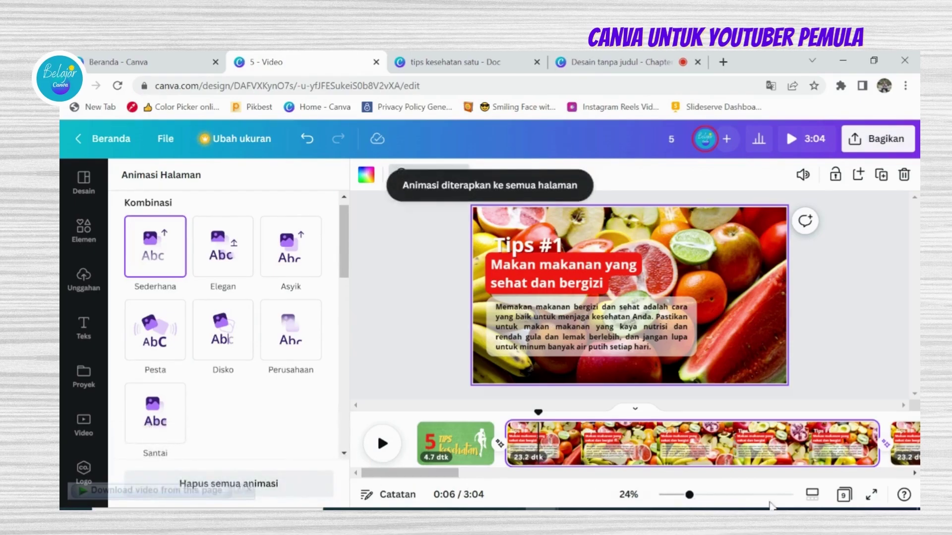
# - Preview the animated video in full screen from the cover page
pyautogui.click(871, 495)
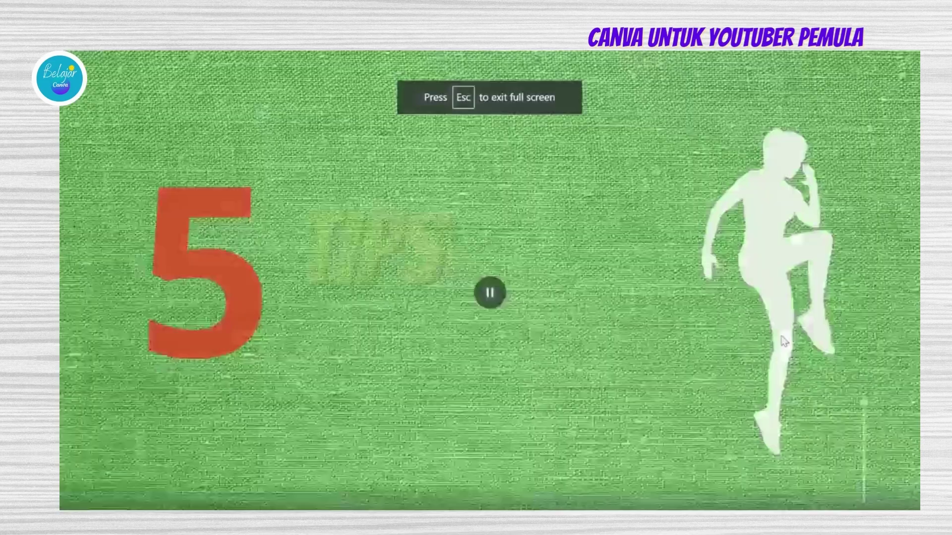